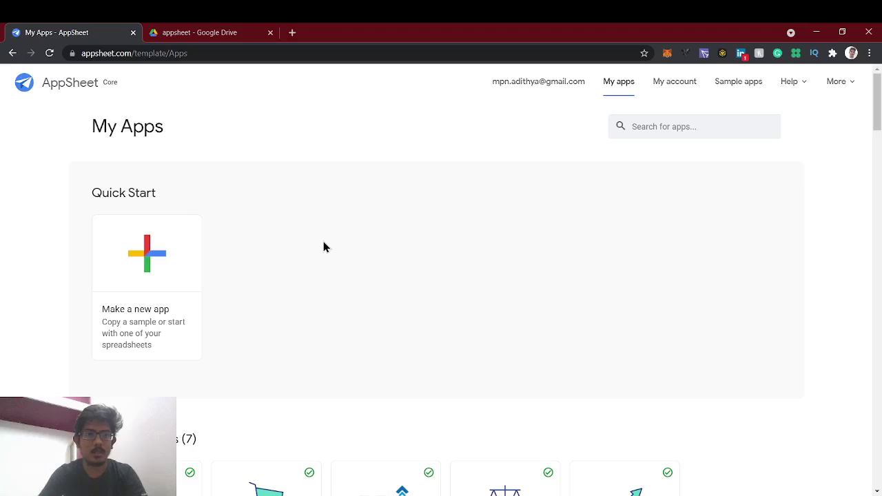
Step: Switch to the appsheet folder in Google Drive and create a new blank Google Sheets spreadsheet there
{"action": "left_click", "coordinate": [209, 40]}
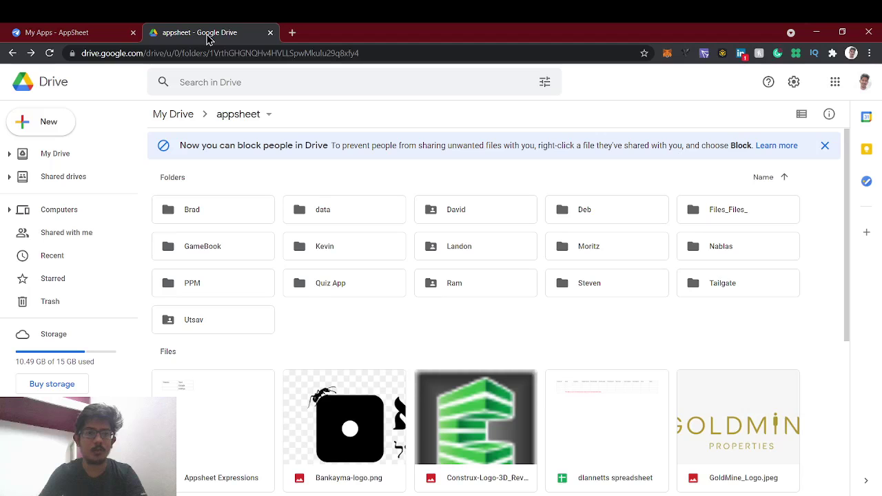
{"action": "left_click", "coordinate": [87, 34]}
{"action": "left_click", "coordinate": [188, 35]}
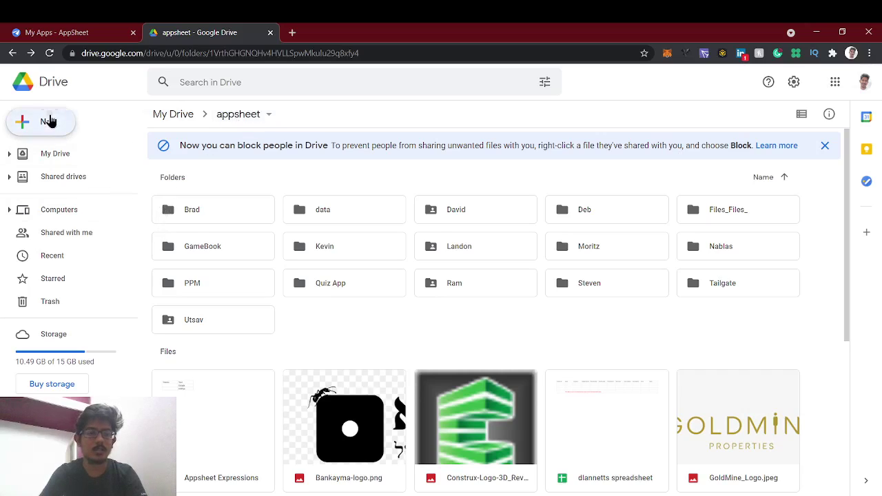
{"action": "left_click", "coordinate": [49, 121]}
{"action": "left_click", "coordinate": [79, 219]}
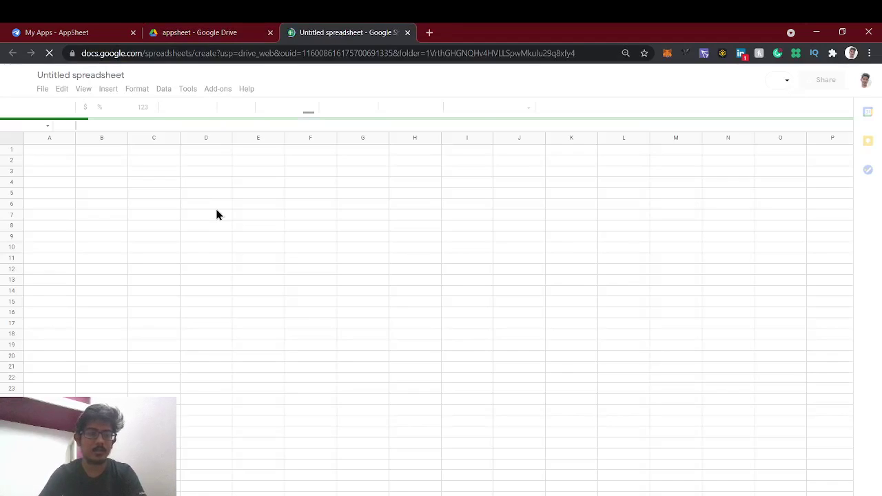
Step: Rename the untitled spreadsheet as "Invoice Generation"
{"action": "left_click", "coordinate": [87, 82]}
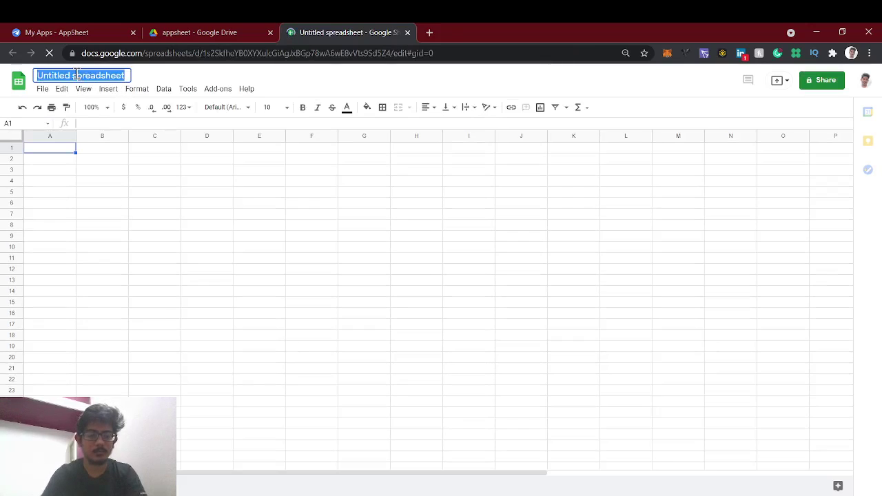
{"action": "key", "text": "BackSpace"}
{"action": "type", "text": "n"}
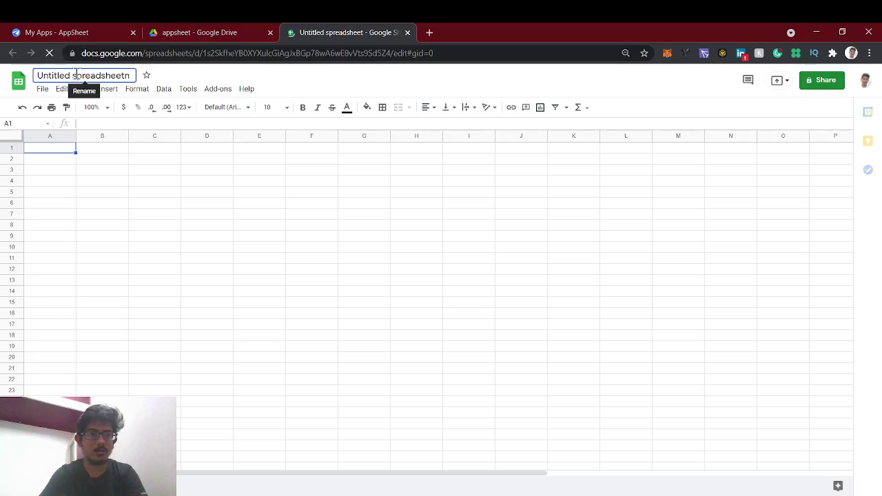
{"action": "key", "text": "ctrl+a"}
{"action": "type", "text": "Invoice G"}
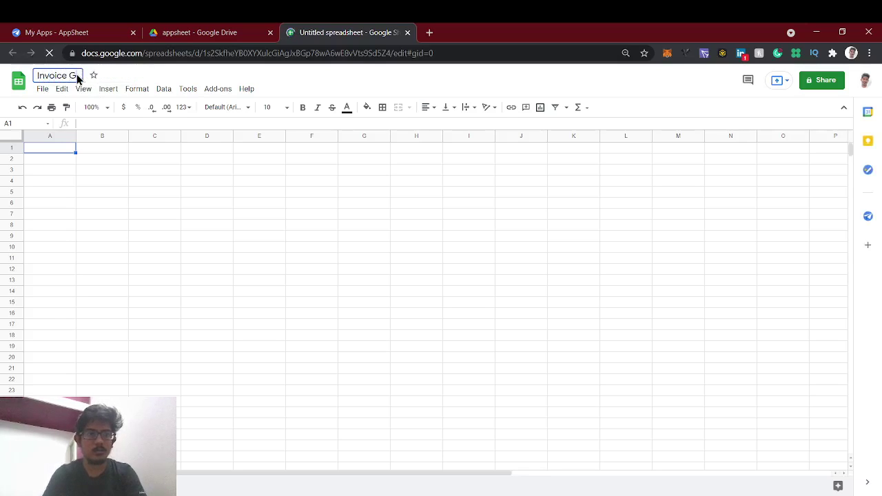
{"action": "type", "text": "eneration"}
{"action": "key", "text": "Return"}
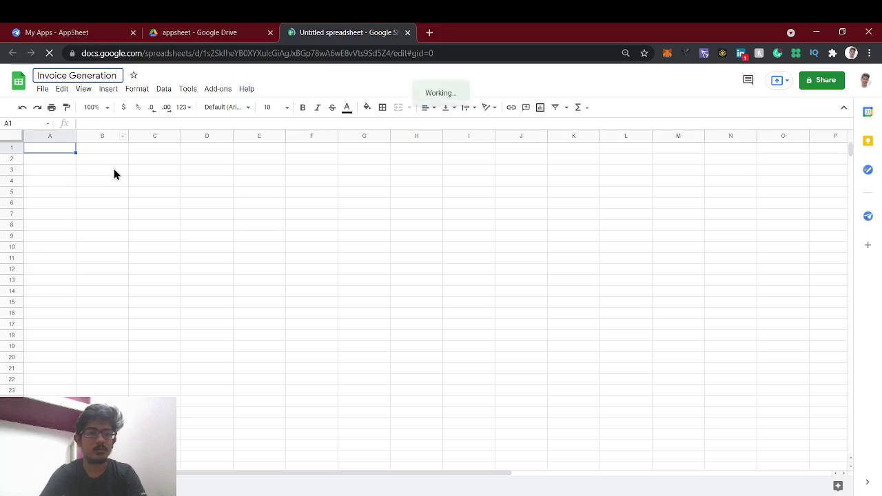
{"action": "left_click", "coordinate": [114, 173]}
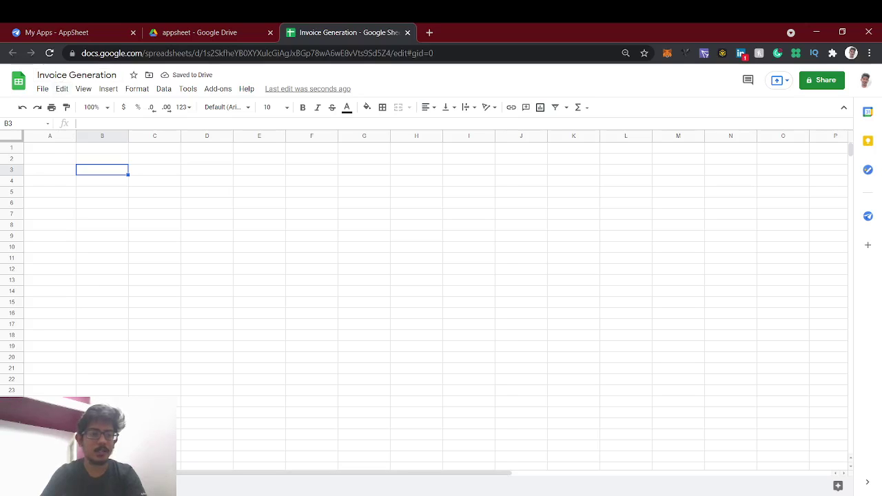
Step: Add two more sheets to the workbook and name the third one "Invoice List"
{"action": "left_click", "coordinate": [12, 486]}
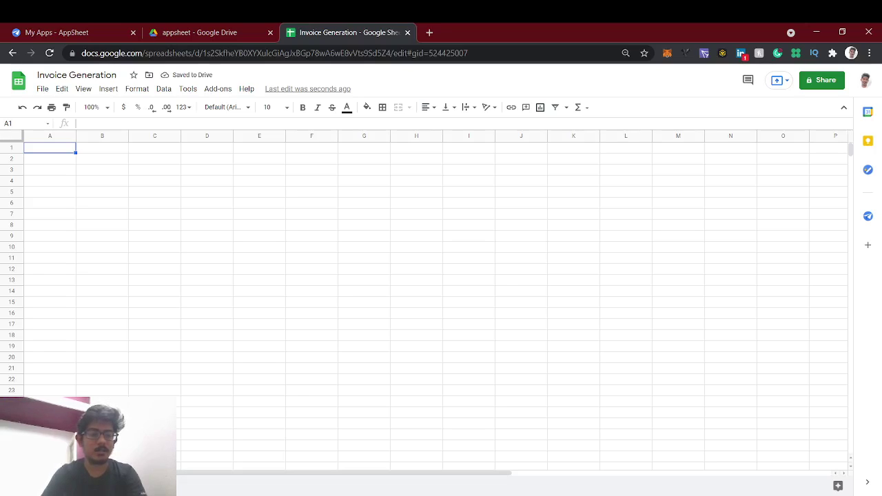
{"action": "left_click", "coordinate": [102, 170]}
{"action": "left_click", "coordinate": [32, 486]}
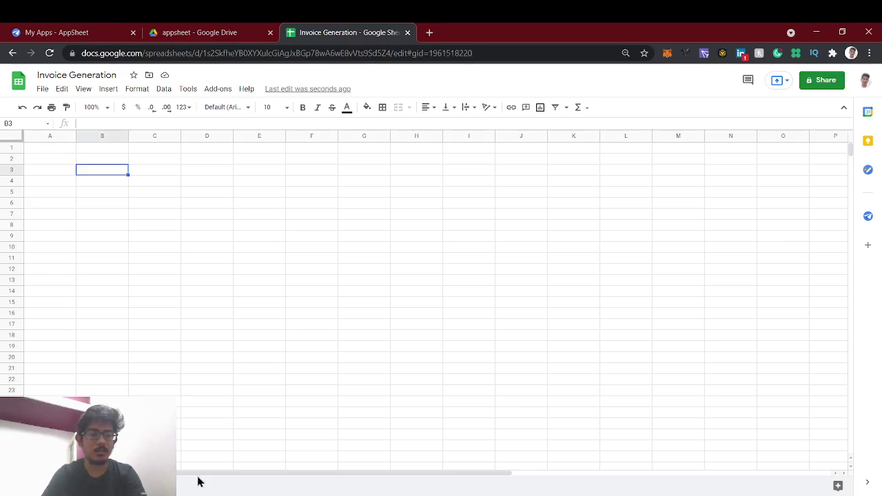
{"action": "double_click", "coordinate": [194, 485]}
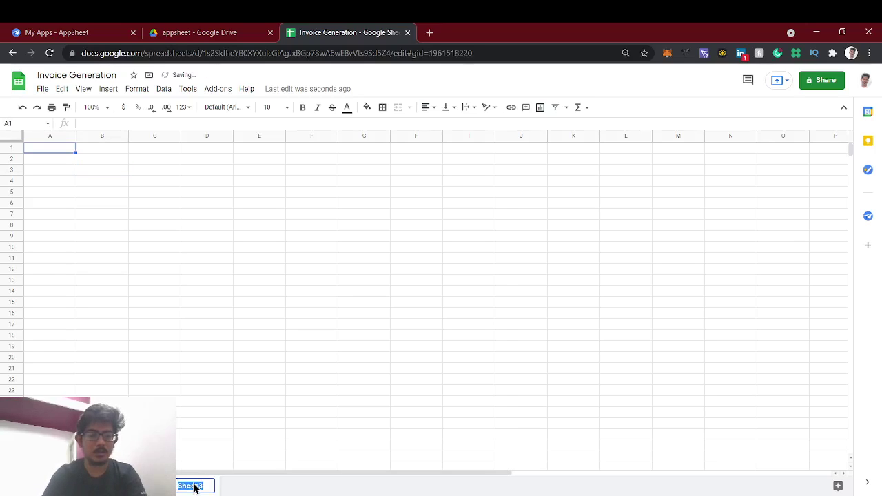
{"action": "type", "text": "Invoice "}
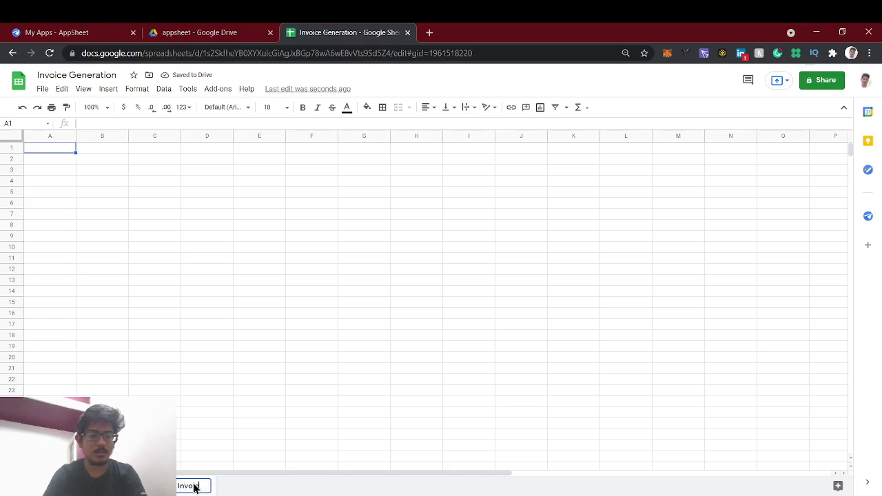
{"action": "type", "text": "List"}
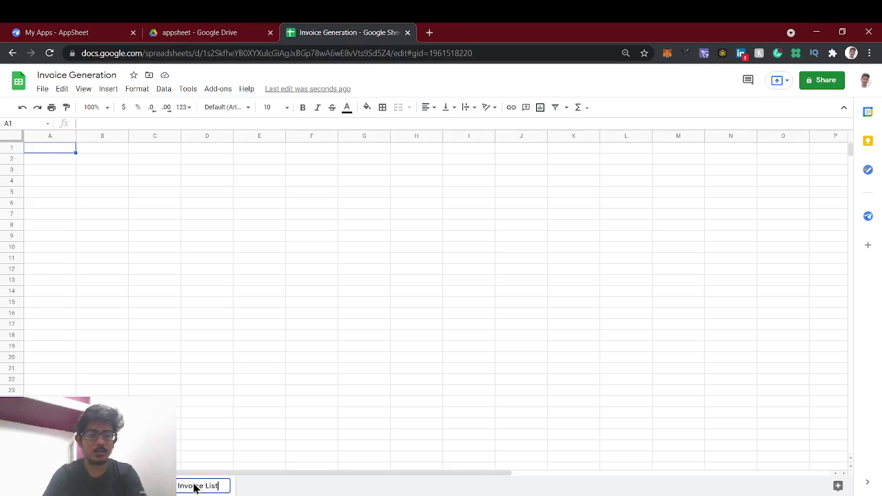
{"action": "key", "text": "Return"}
Step: Return to the first sheet of the workbook and edit a sheet name that precedes Invoice List
{"action": "left_click", "coordinate": [83, 486]}
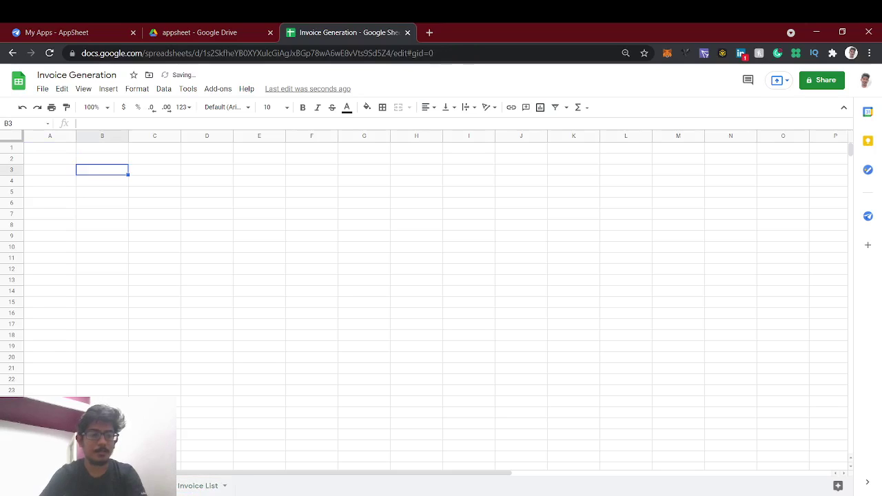
{"action": "left_click", "coordinate": [190, 487]}
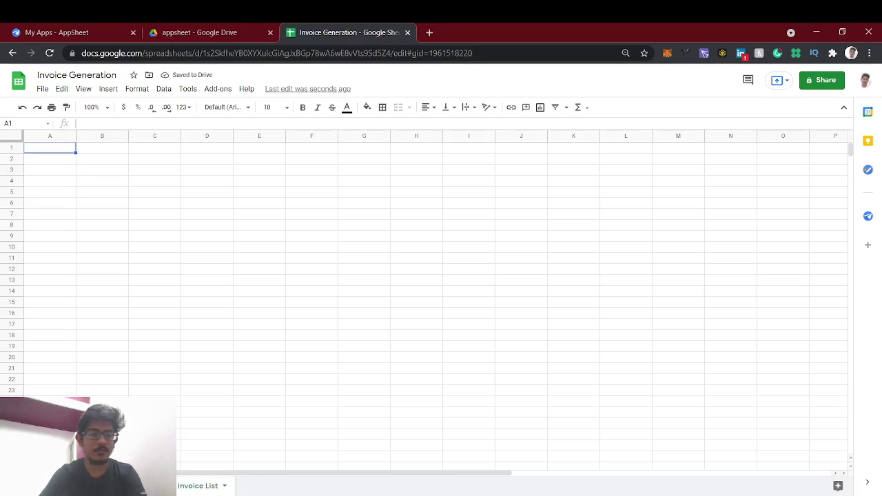
{"action": "left_click", "coordinate": [83, 486]}
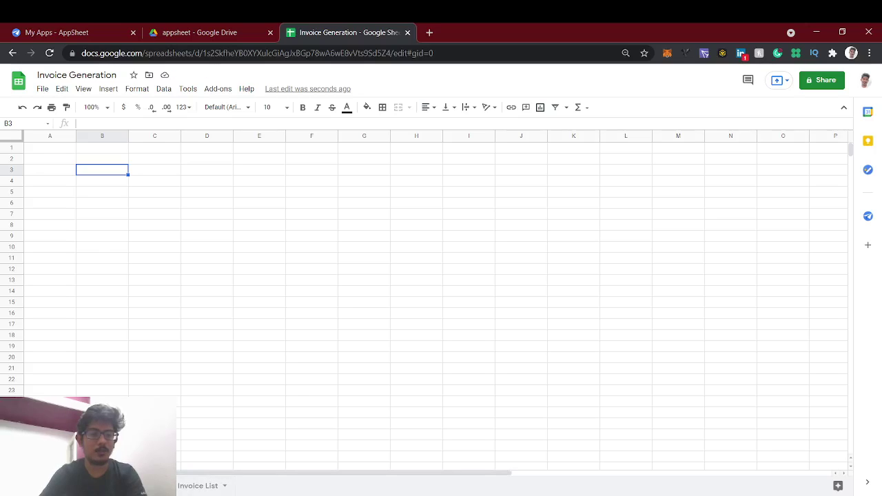
{"action": "type", "text": "List"}
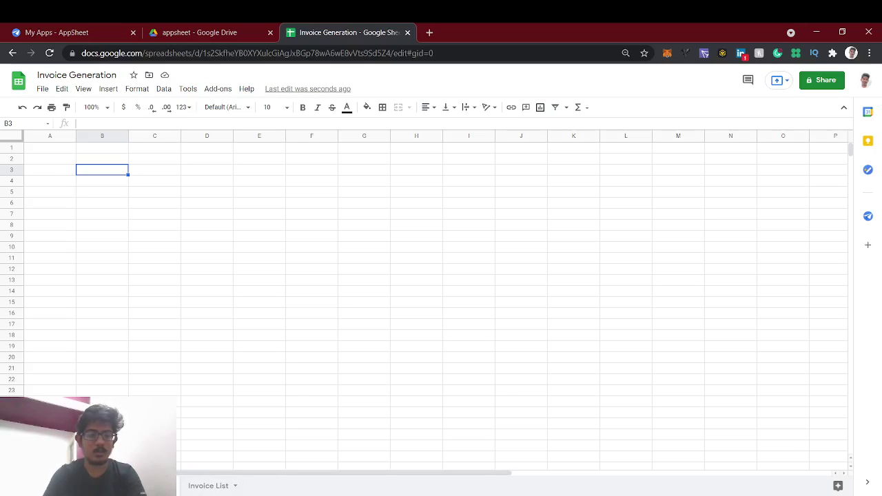
{"action": "key", "text": "Return"}
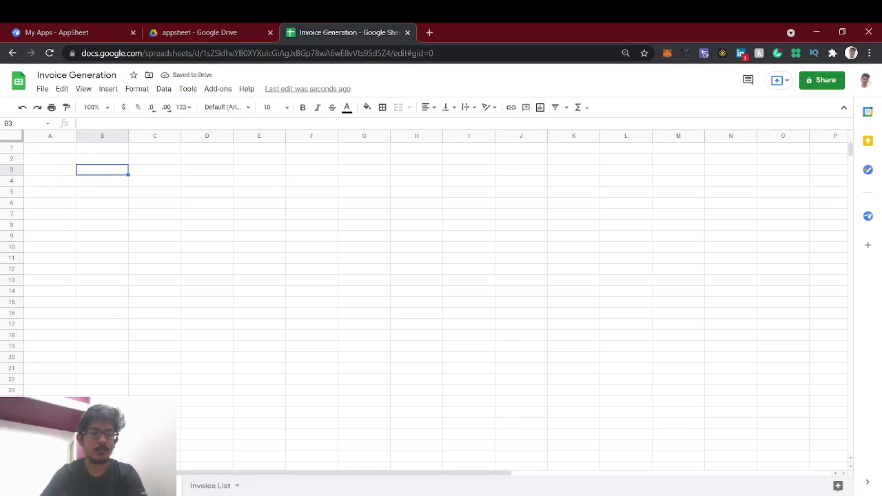
Step: Extend the name of the Invoice List sheet to "Invoice List of Items"
{"action": "left_click", "coordinate": [224, 488]}
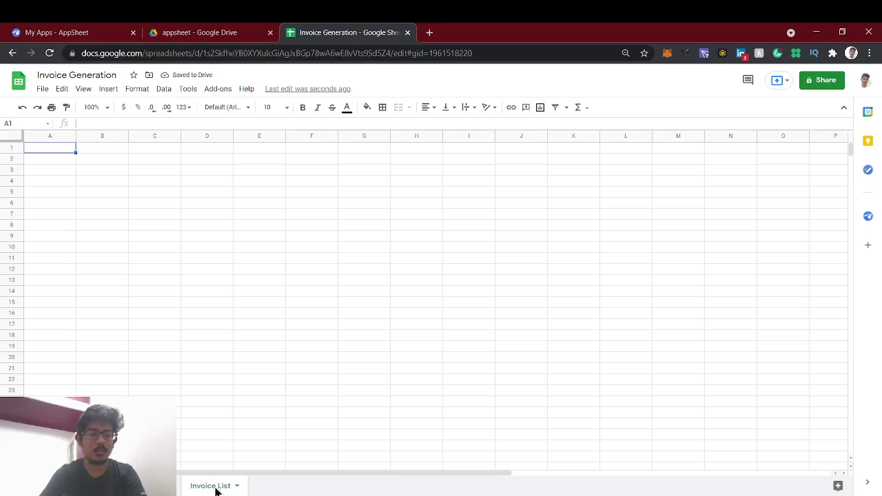
{"action": "double_click", "coordinate": [215, 487]}
{"action": "key", "text": "Right"}
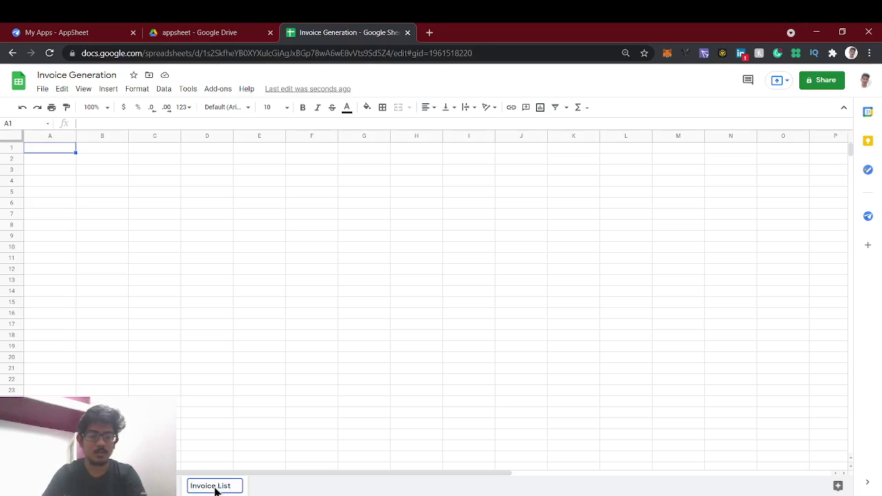
{"action": "type", "text": "of Itme"}
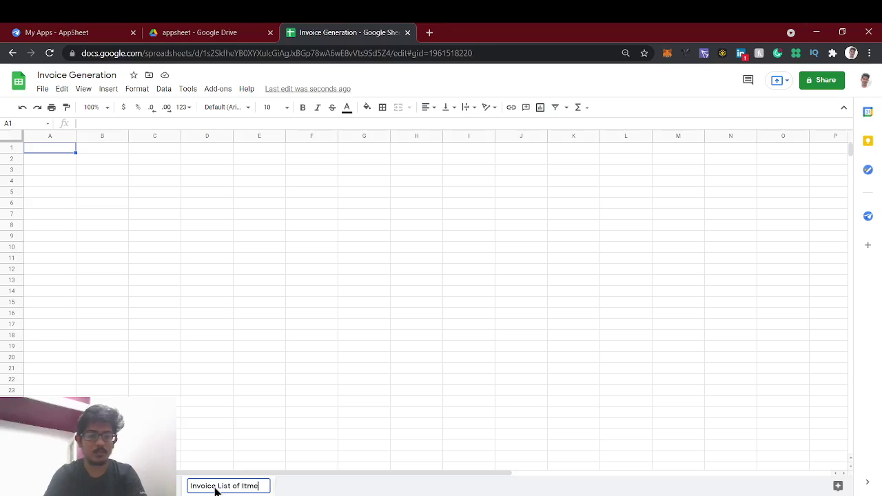
{"action": "type", "text": "s"}
{"action": "key", "text": "Return"}
{"action": "double_click", "coordinate": [216, 486]}
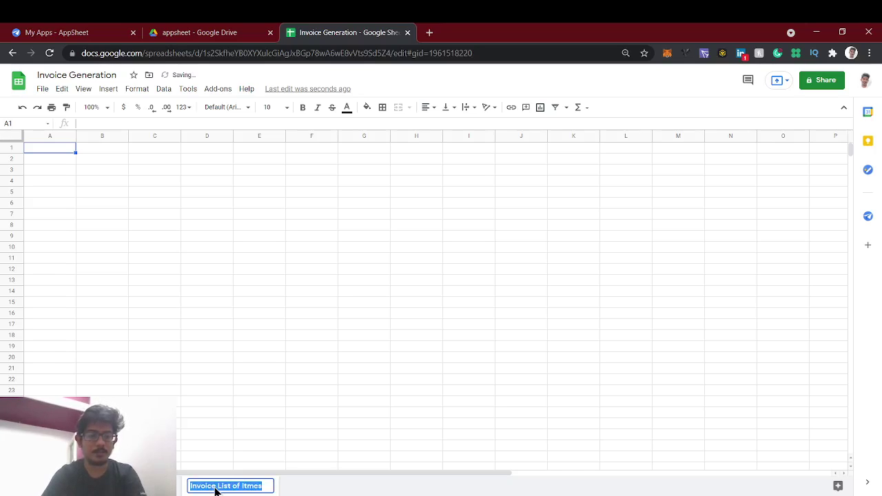
{"action": "key", "text": "Right"}
{"action": "key", "text": "BackSpace"}
{"action": "key", "text": "BackSpace"}
{"action": "key", "text": "BackSpace"}
{"action": "key", "text": "BackSpace"}
{"action": "type", "text": "t"}
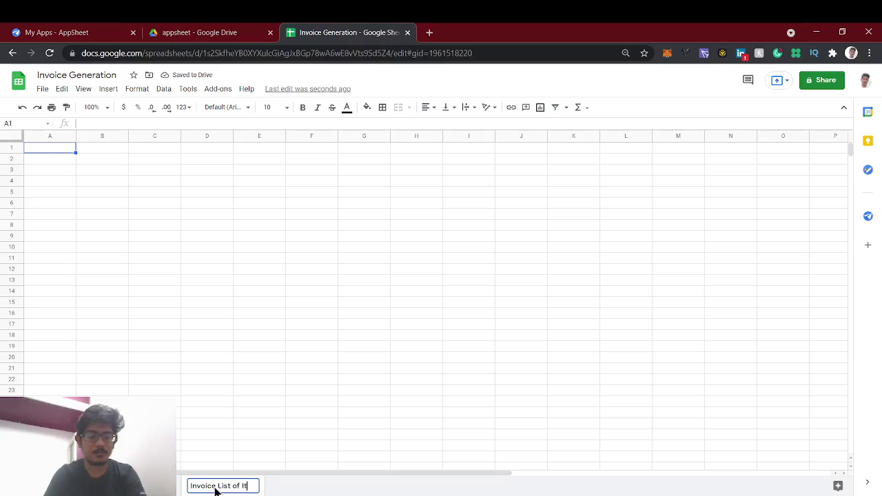
{"action": "type", "text": "ems"}
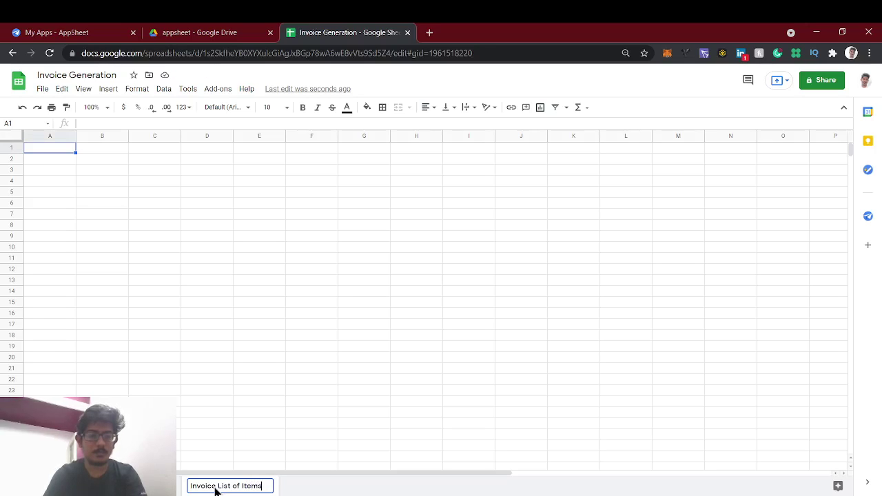
{"action": "key", "text": "Return"}
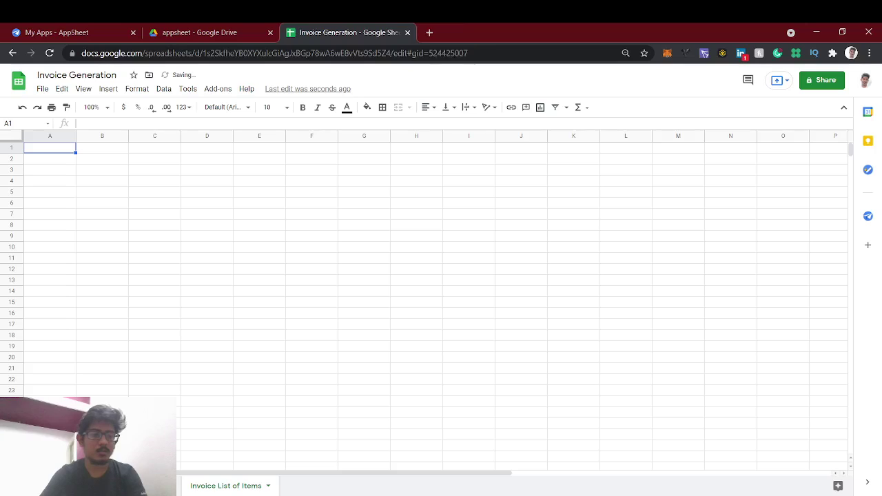
Step: On the second sheet, enter the column headers "Product Name" in A1 and "Price" in B1
{"action": "double_click", "coordinate": [58, 150]}
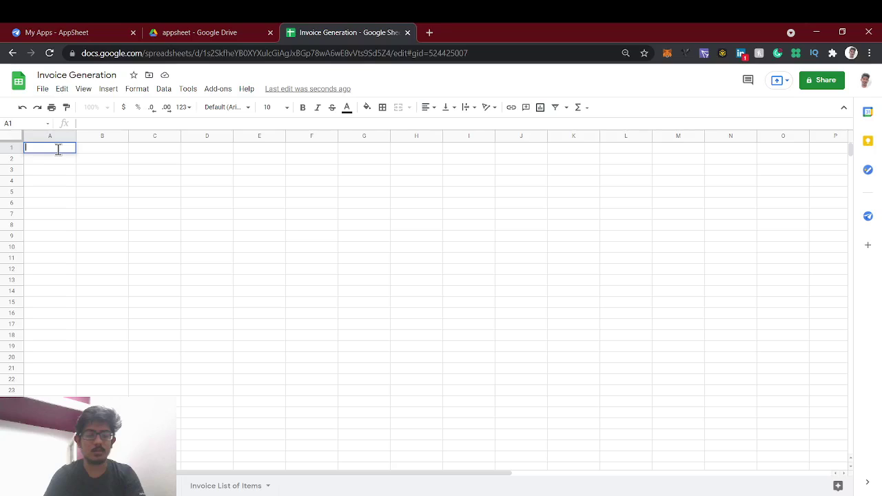
{"action": "type", "text": "Produtc"}
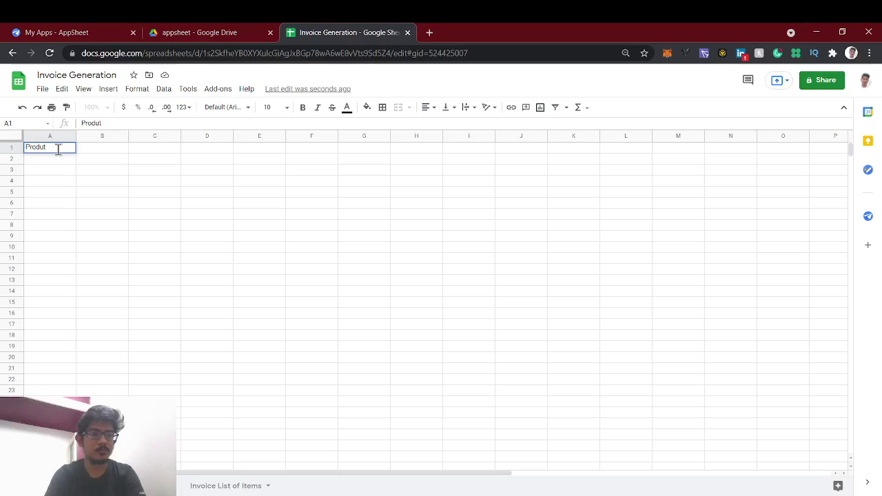
{"action": "key", "text": "BackSpace"}
{"action": "type", "text": "ct Name"}
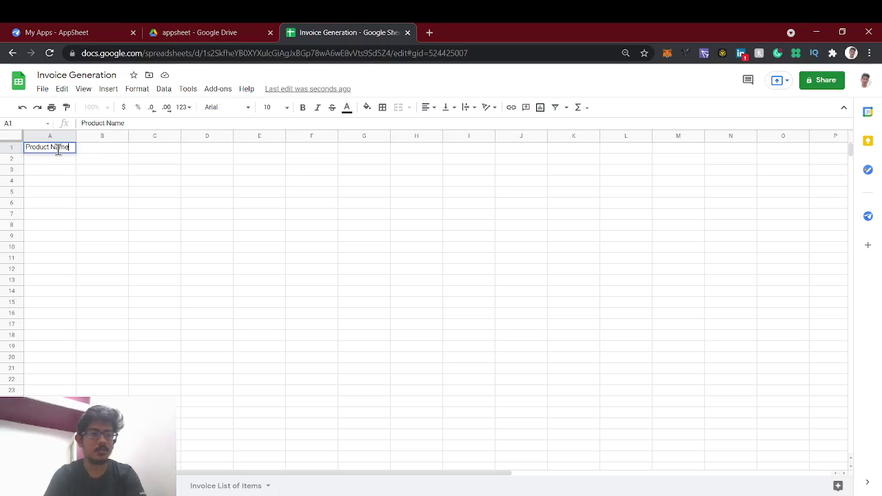
{"action": "key", "text": "Return"}
{"action": "left_click", "coordinate": [110, 153]}
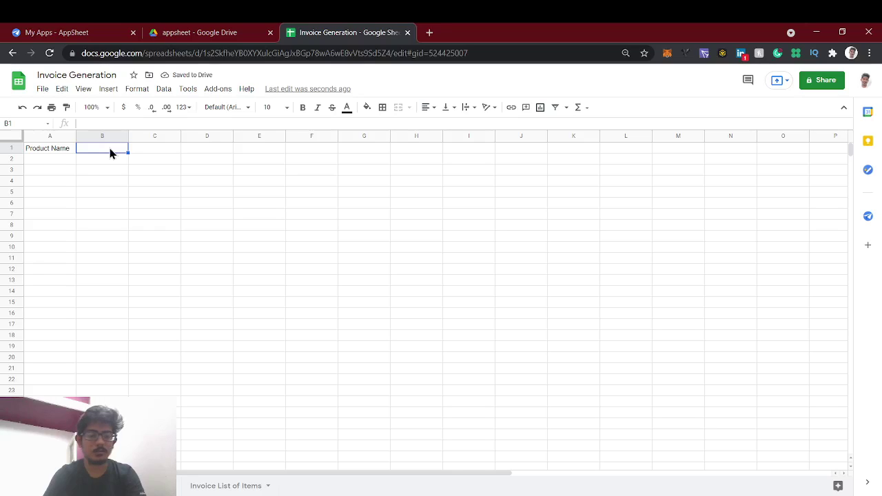
{"action": "type", "text": "Price"}
{"action": "key", "text": "Return"}
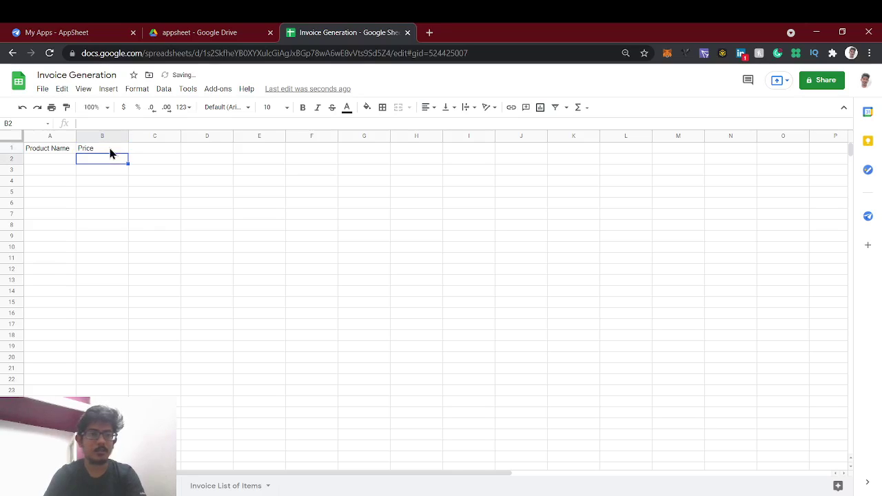
Step: Fill row 2 with the product "Laptop" and a price of 500
{"action": "left_click", "coordinate": [47, 163]}
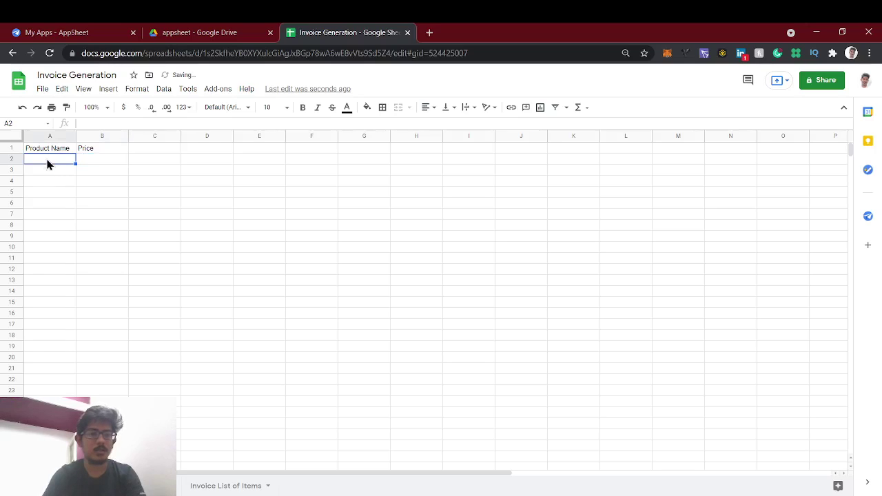
{"action": "type", "text": "Laptop"}
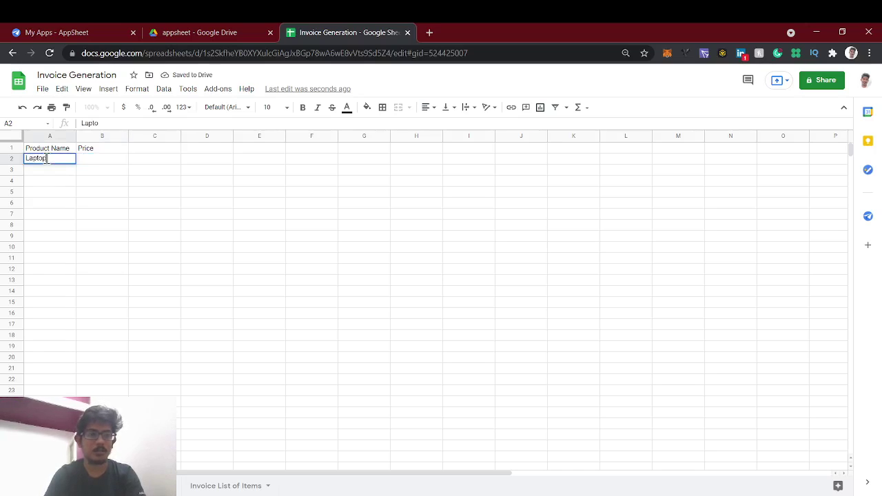
{"action": "key", "text": "Tab"}
{"action": "type", "text": "100"}
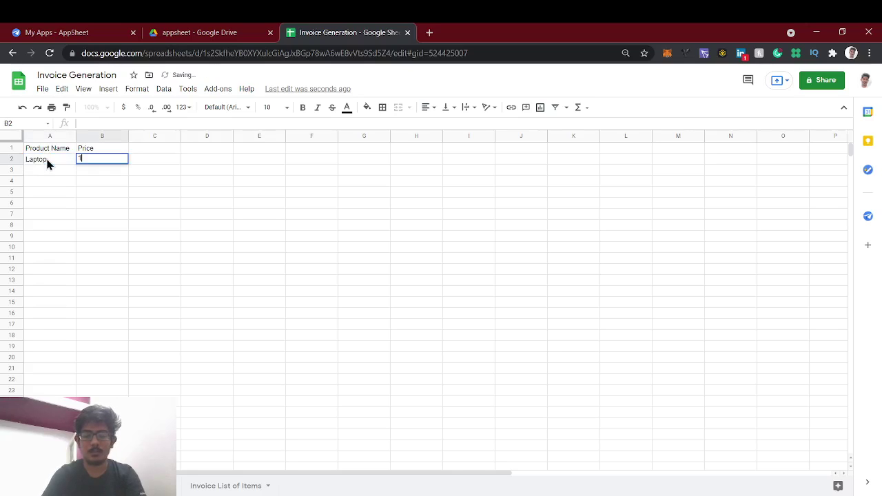
{"action": "key", "text": "BackSpace"}
{"action": "key", "text": "BackSpace"}
{"action": "key", "text": "BackSpace"}
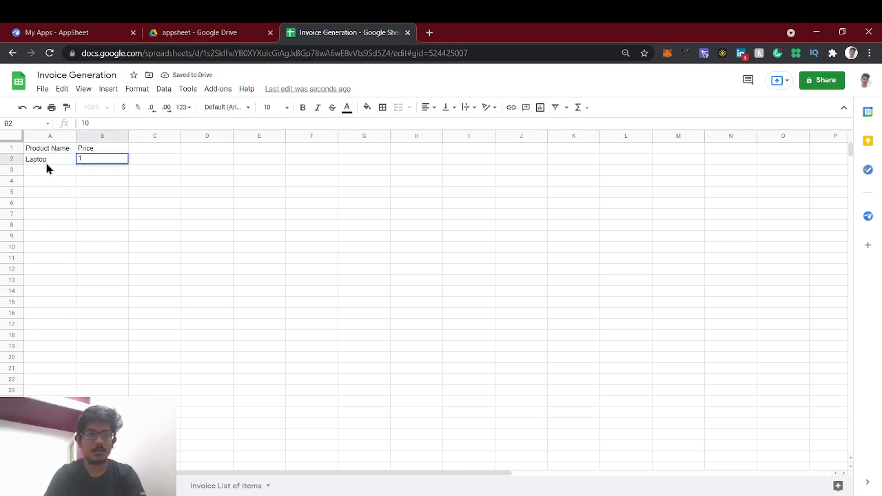
{"action": "type", "text": "500"}
{"action": "left_click", "coordinate": [47, 170]}
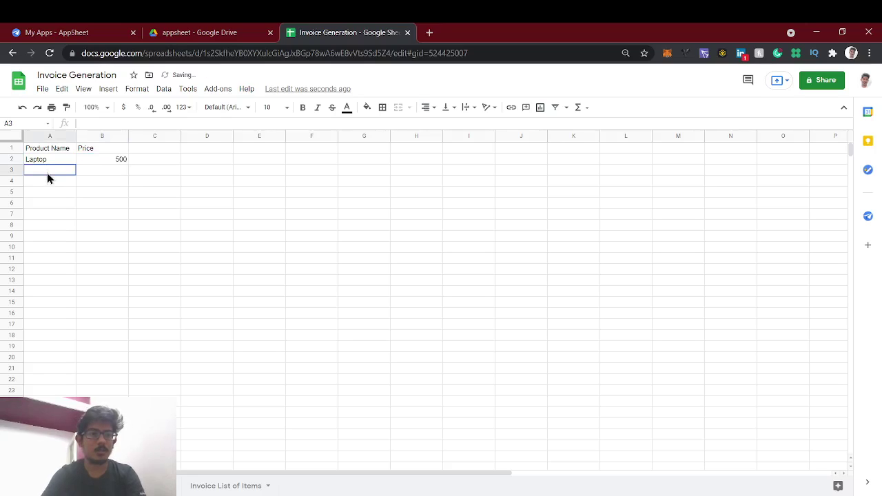
Step: Add the products "Mobile" with a price of 100 in row 3 and "Desktop" with a price of 300 in row 4
{"action": "type", "text": "DeMobile"}
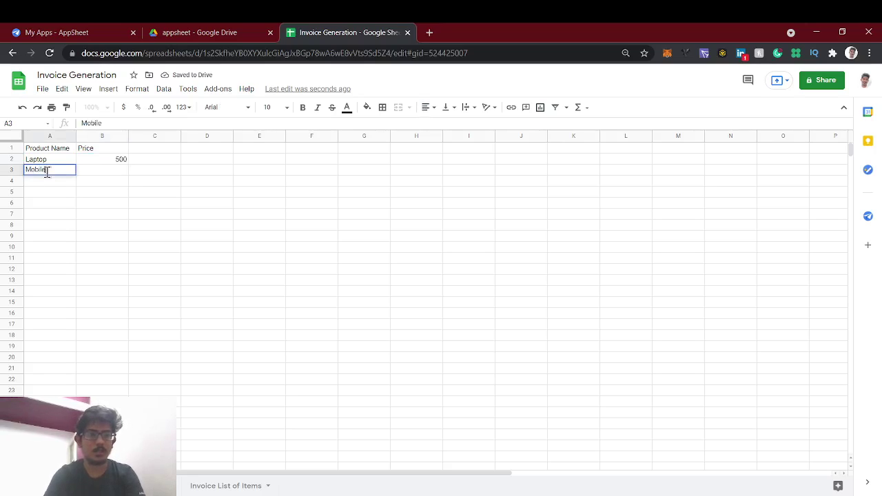
{"action": "key", "text": "Tab"}
{"action": "type", "text": "100"}
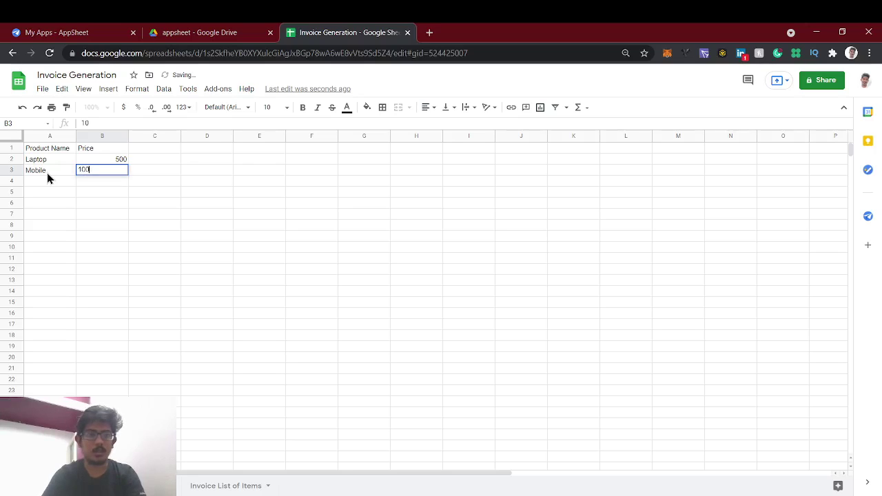
{"action": "left_click", "coordinate": [47, 182]}
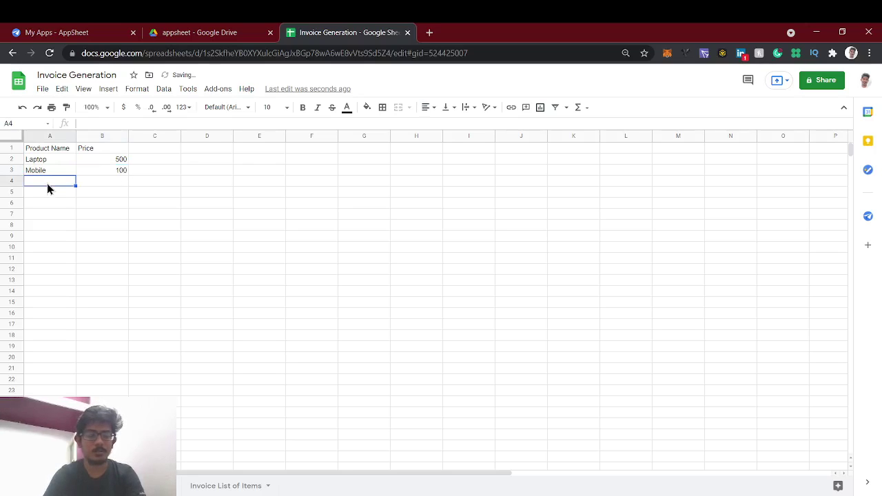
{"action": "type", "text": "Desktop"}
{"action": "key", "text": "Tab"}
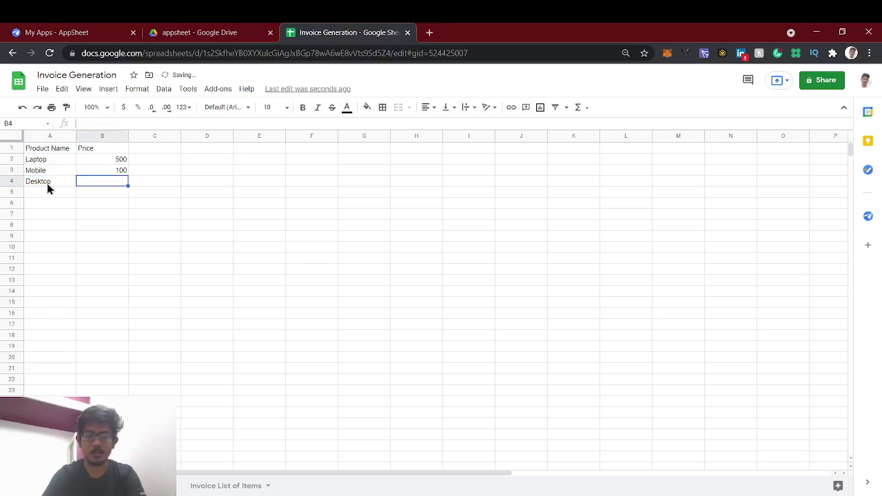
{"action": "type", "text": "300"}
{"action": "key", "text": "Return"}
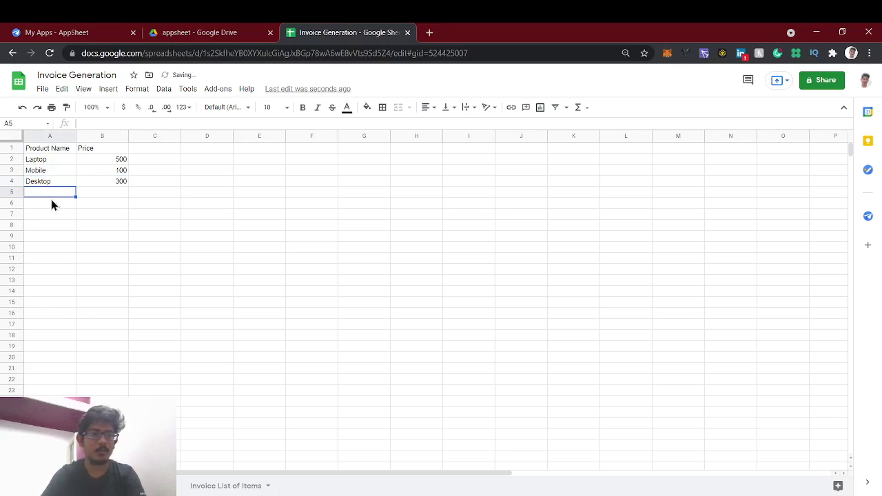
Step: Make the header row of the product sheet bold
{"action": "left_click", "coordinate": [8, 148]}
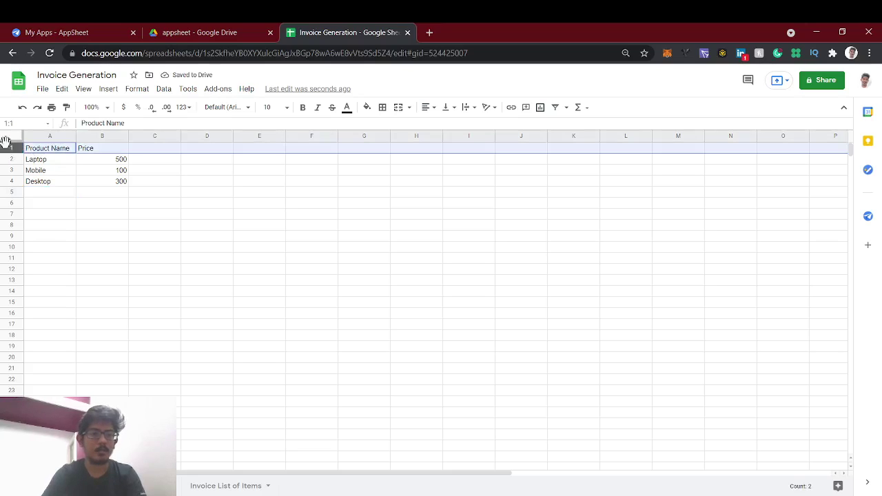
{"action": "left_click", "coordinate": [308, 109]}
{"action": "left_click", "coordinate": [220, 227]}
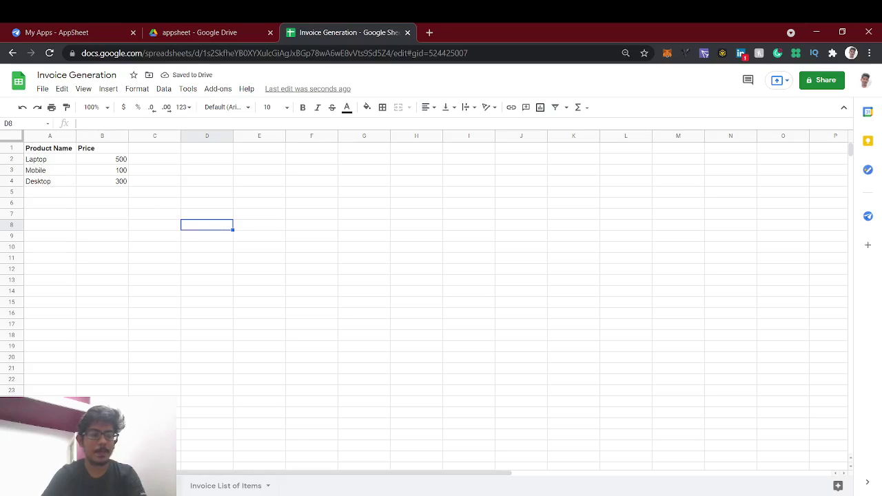
Step: On the empty first sheet, enter the column headers "Invoice Id" in A1 and "Date" in B1
{"action": "left_click", "coordinate": [74, 486]}
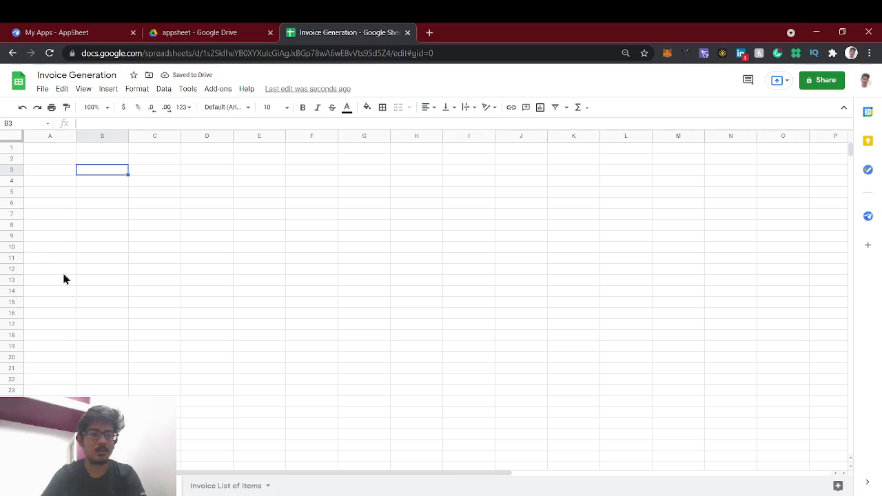
{"action": "left_click", "coordinate": [42, 149]}
{"action": "type", "text": "Invo"}
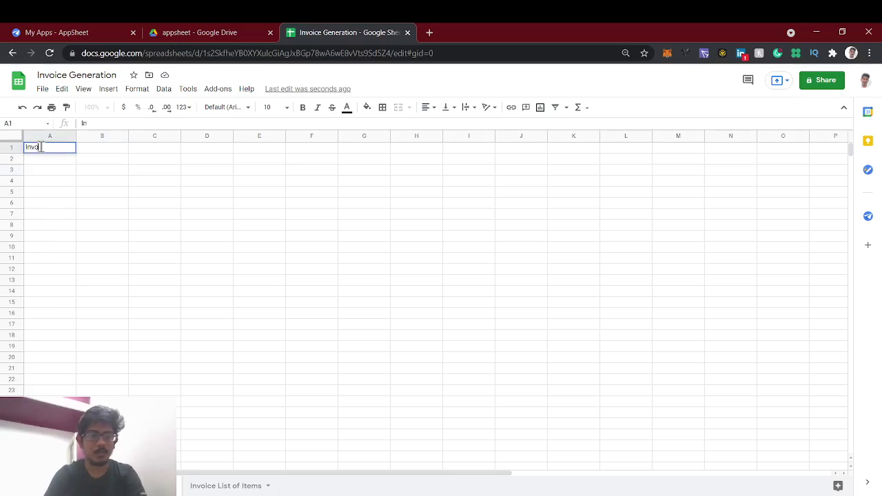
{"action": "type", "text": "ice Id"}
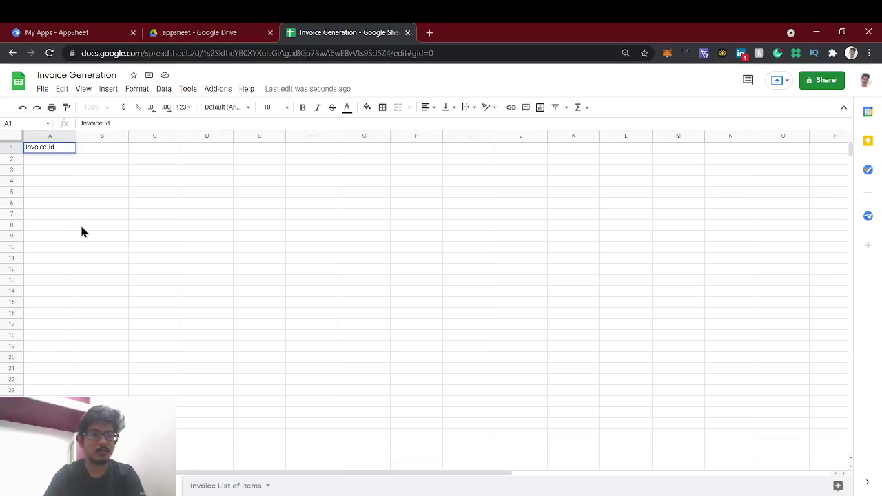
{"action": "key", "text": "Tab"}
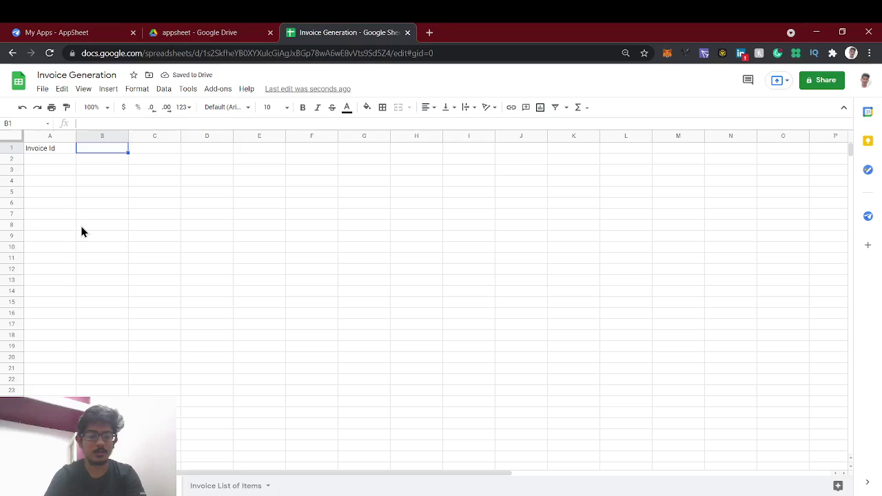
{"action": "type", "text": "Date"}
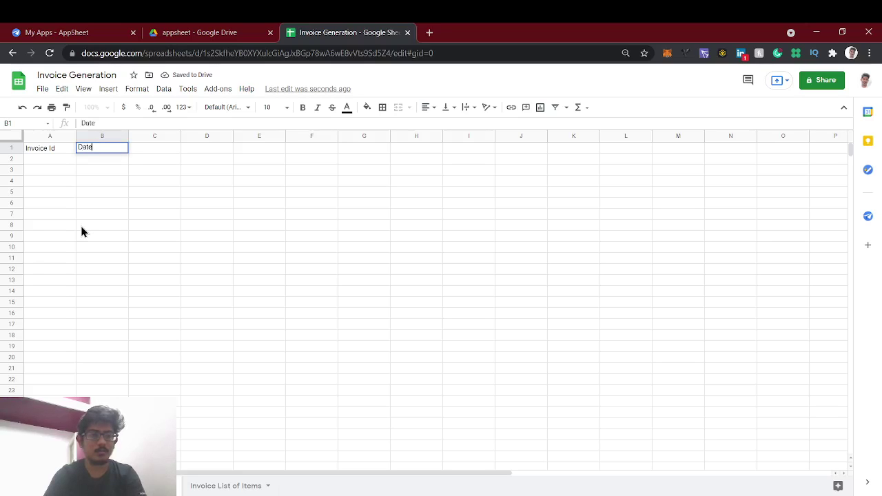
{"action": "key", "text": "Return"}
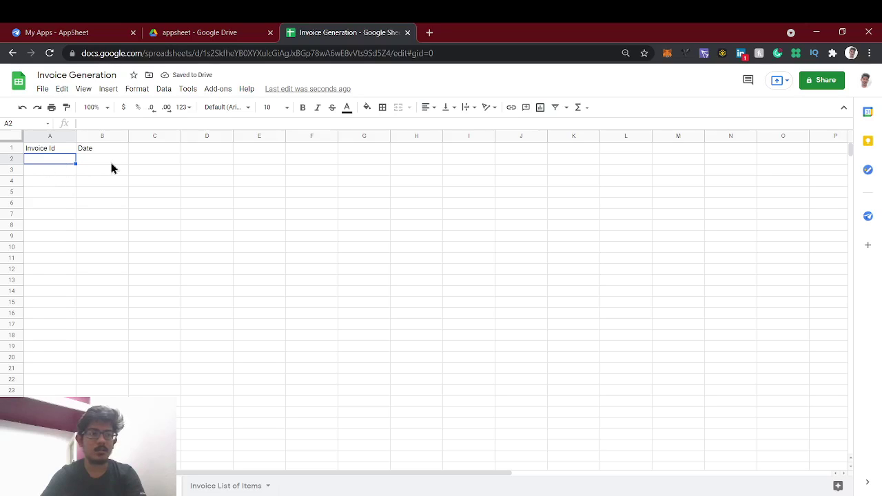
Step: On the Invoice List of Items sheet, enter the column header "UniqueID" in A1
{"action": "left_click", "coordinate": [224, 486]}
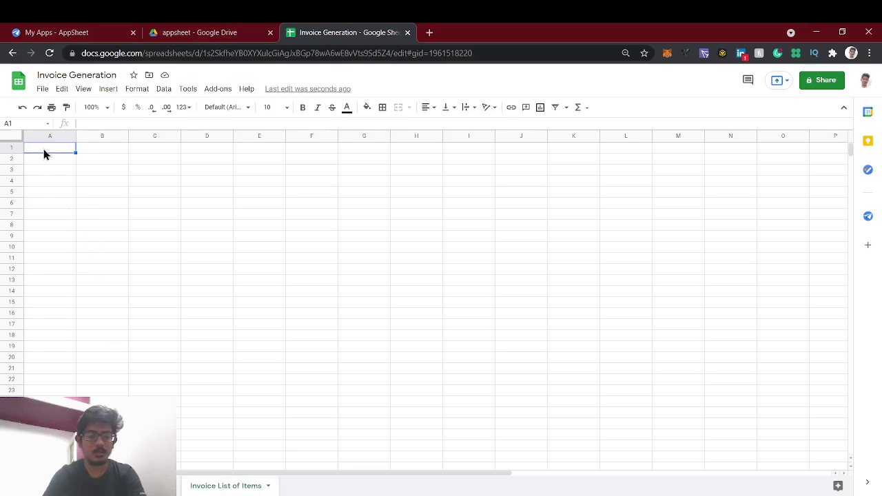
{"action": "type", "text": "Unique"}
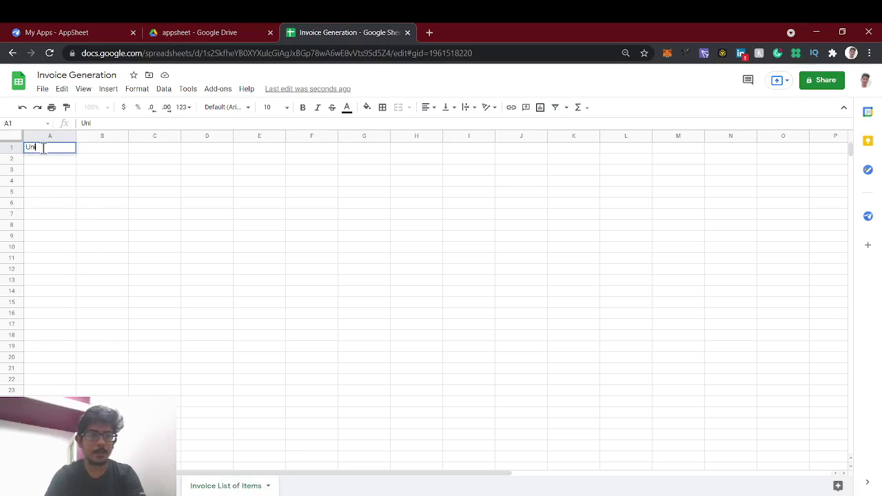
{"action": "double_click", "coordinate": [44, 149]}
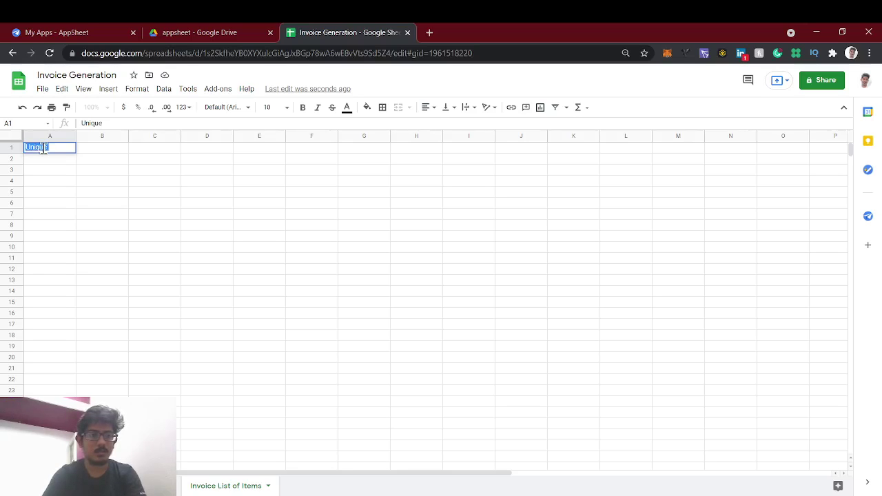
{"action": "key", "text": "Tab"}
{"action": "type", "text": "I"}
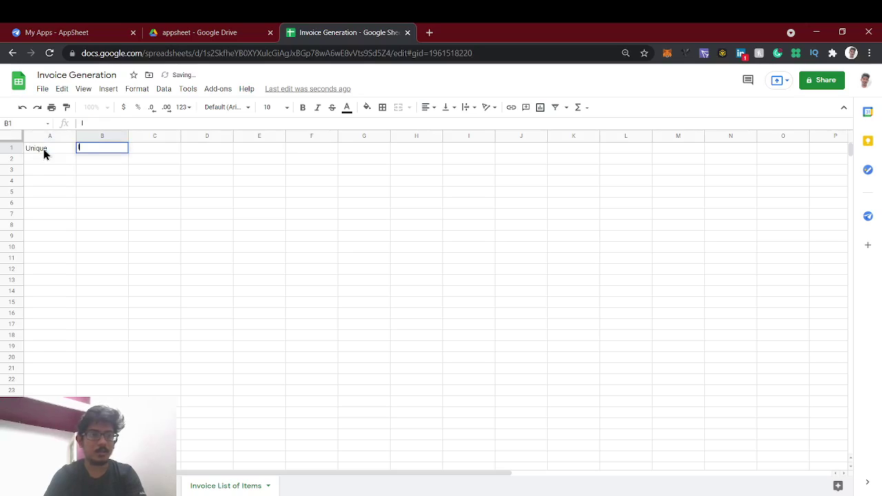
{"action": "key", "text": "BackSpace"}
{"action": "key", "text": "Return"}
{"action": "double_click", "coordinate": [43, 149]}
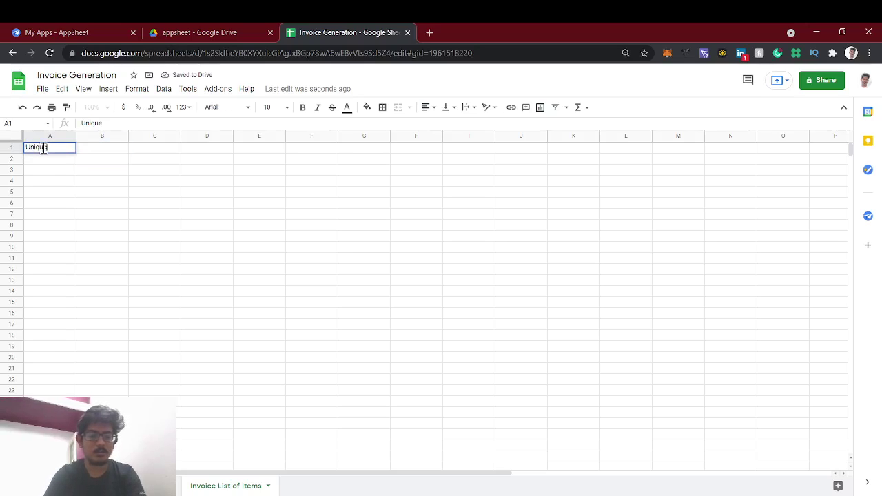
{"action": "type", "text": "ID"}
{"action": "key", "text": "Tab"}
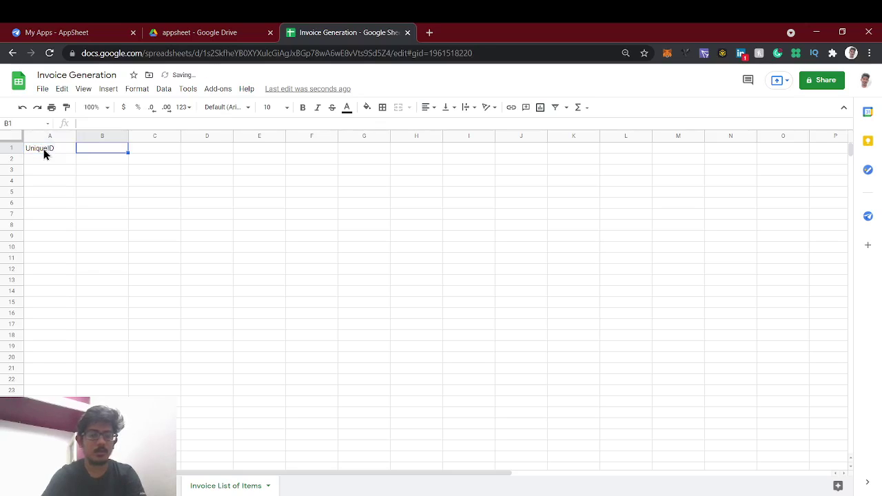
Step: Enter the column header "InvoiceId" in B1 of the Invoice List of Items sheet
{"action": "type", "text": "Invoic"}
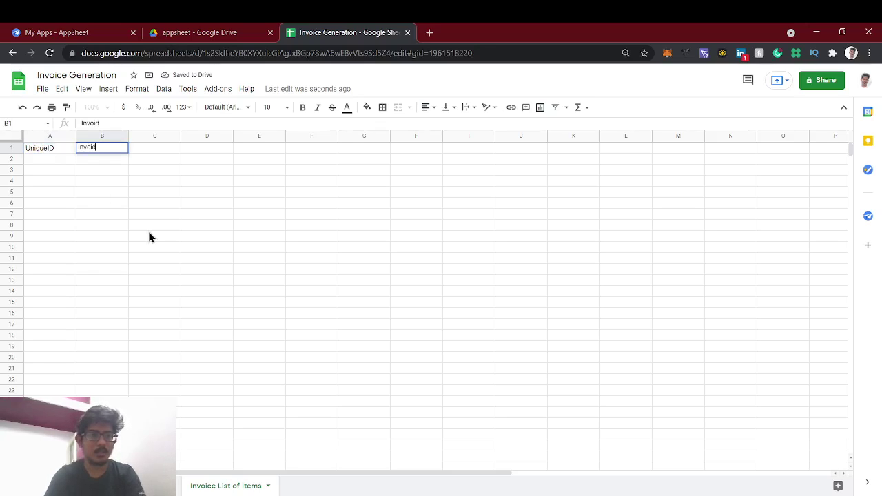
{"action": "type", "text": "e"}
{"action": "key", "text": "BackSpace"}
{"action": "key", "text": "BackSpace"}
{"action": "type", "text": "ce"}
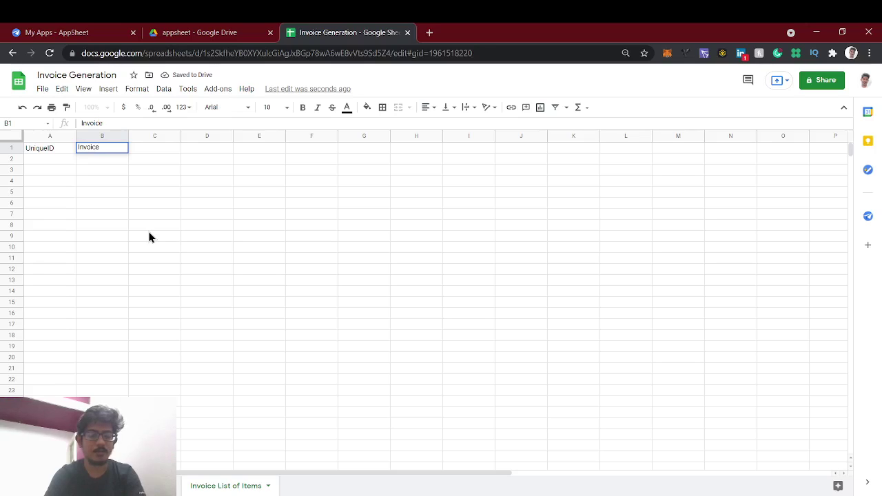
{"action": "type", "text": "Id"}
{"action": "key", "text": "Return"}
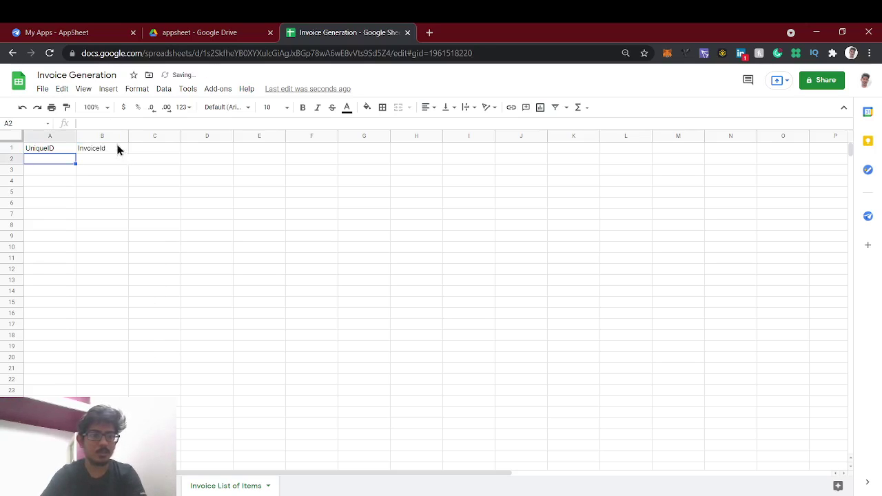
Step: On the first sheet, change the header in A1 to "InvoiceID" and copy that cell
{"action": "left_click", "coordinate": [131, 486]}
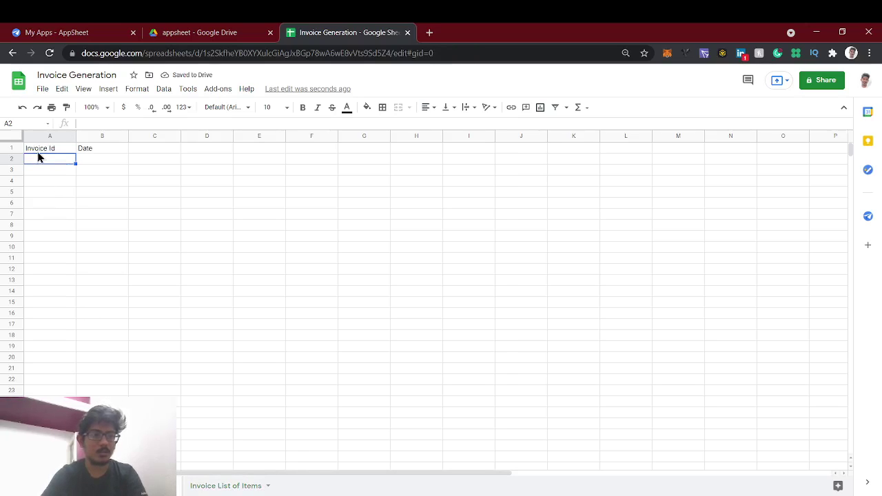
{"action": "left_click", "coordinate": [38, 152]}
{"action": "type", "text": "InvoiceId"}
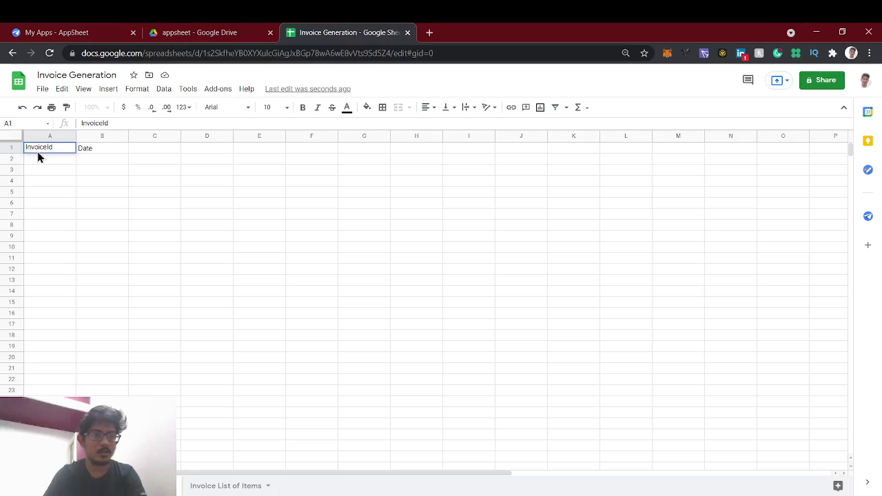
{"action": "key", "text": "Return"}
{"action": "key", "text": "Up"}
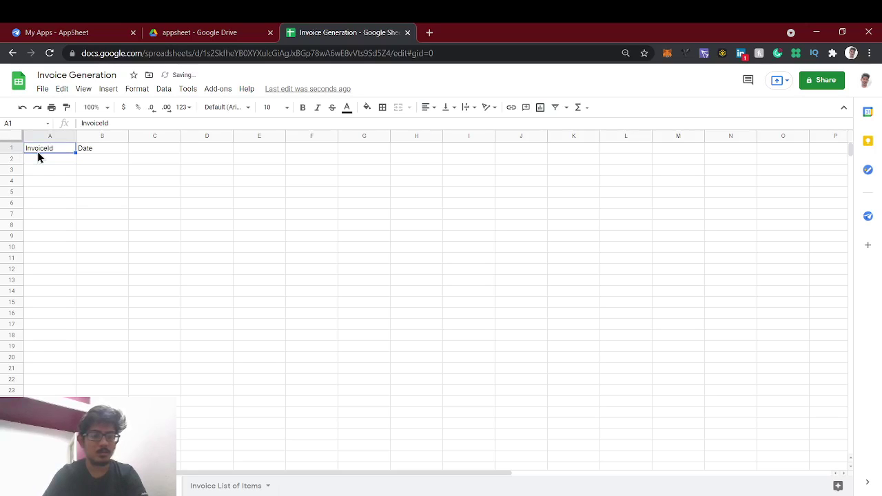
{"action": "key", "text": "Return"}
{"action": "key", "text": "BackSpace"}
{"action": "type", "text": "D"}
{"action": "key", "text": "Return"}
{"action": "key", "text": "Up"}
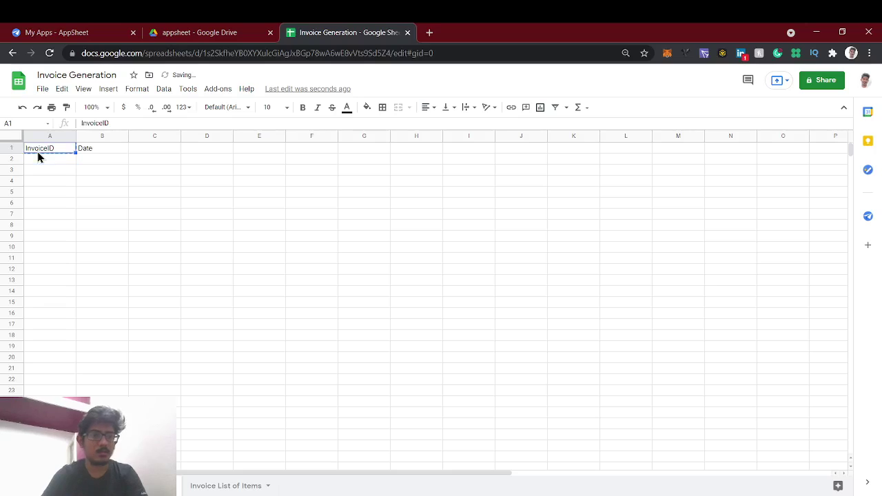
Step: Replace the header in B1 of the Invoice List of Items sheet with the copied "InvoiceID"
{"action": "left_click", "coordinate": [228, 486]}
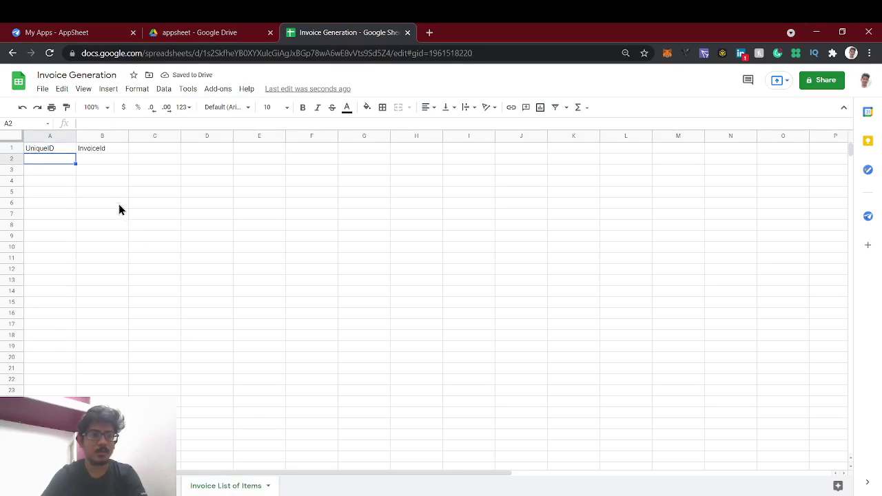
{"action": "left_click", "coordinate": [88, 148]}
{"action": "type", "text": "InvoiceID"}
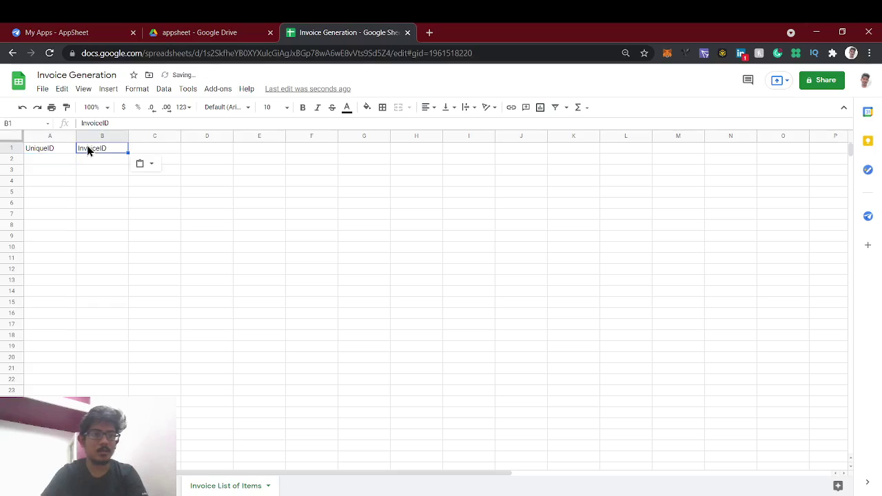
Step: Enter the column headers "Product" in C1 and "Price" in D1 of the Invoice List of Items sheet
{"action": "left_click", "coordinate": [160, 148]}
{"action": "type", "text": "Irodu"}
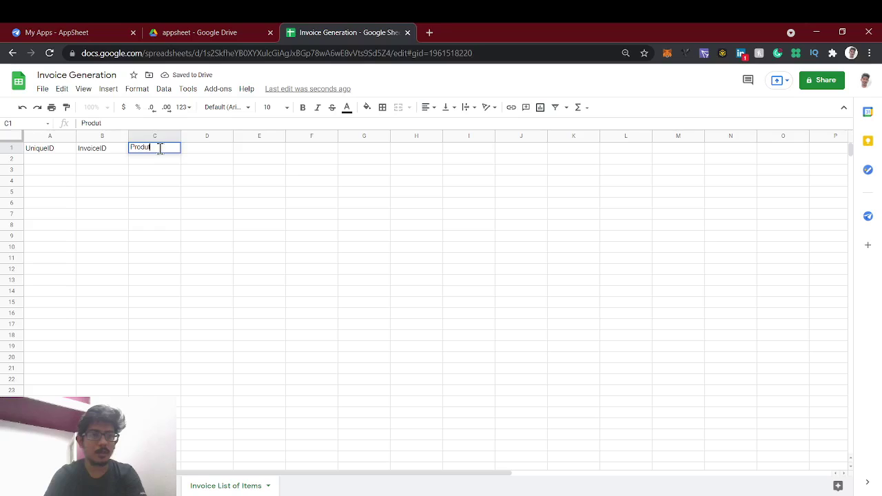
{"action": "type", "text": "t"}
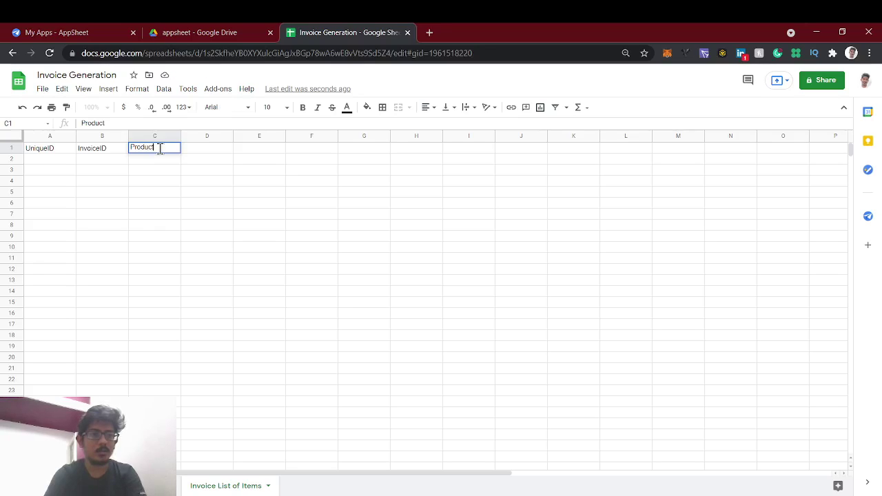
{"action": "left_click", "coordinate": [200, 146]}
{"action": "type", "text": "Price"}
{"action": "key", "text": "Return"}
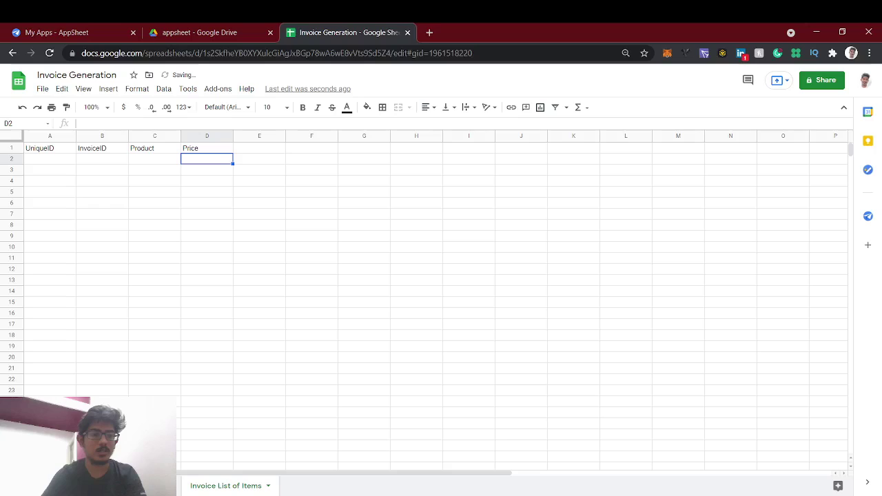
{"action": "left_click", "coordinate": [77, 486]}
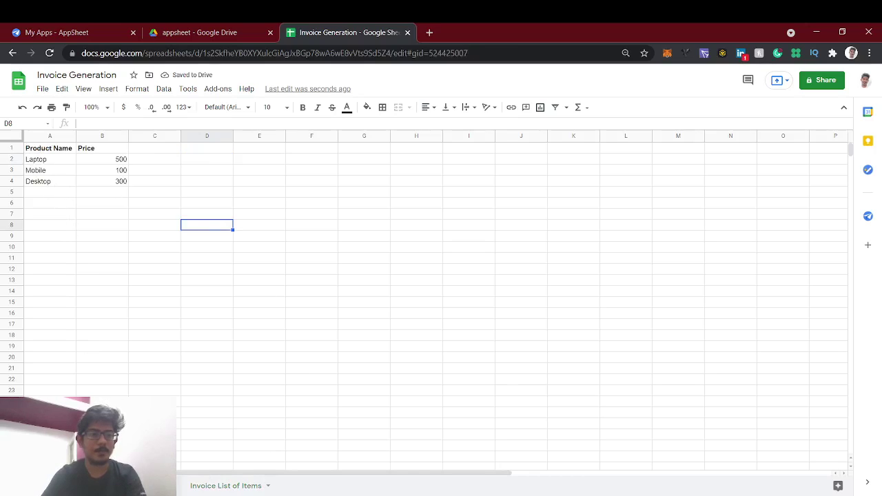
{"action": "left_click", "coordinate": [71, 486]}
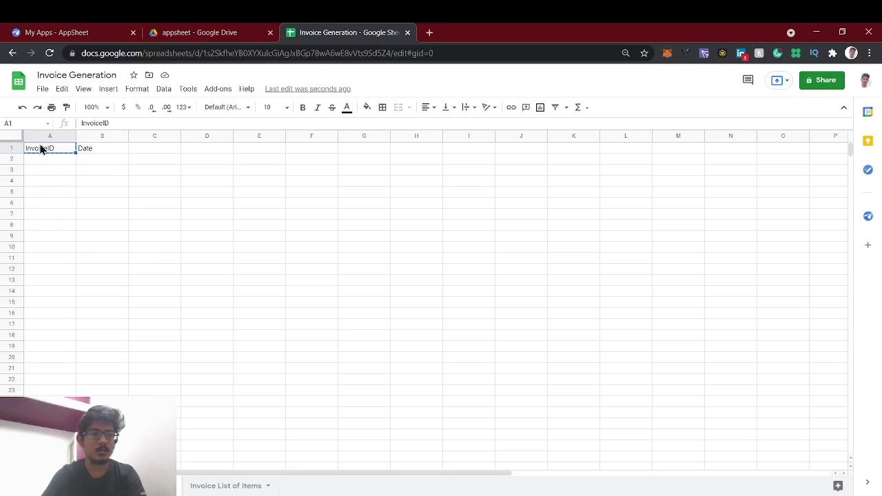
{"action": "left_click", "coordinate": [227, 486]}
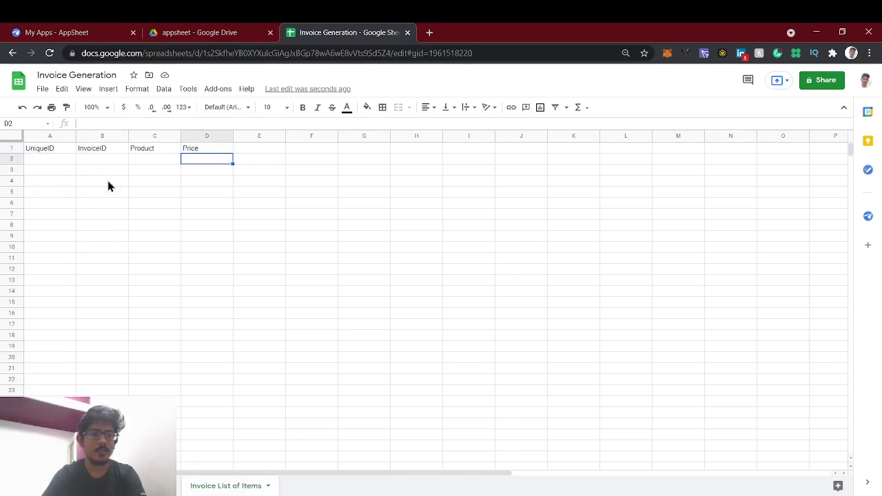
{"action": "left_click", "coordinate": [181, 488]}
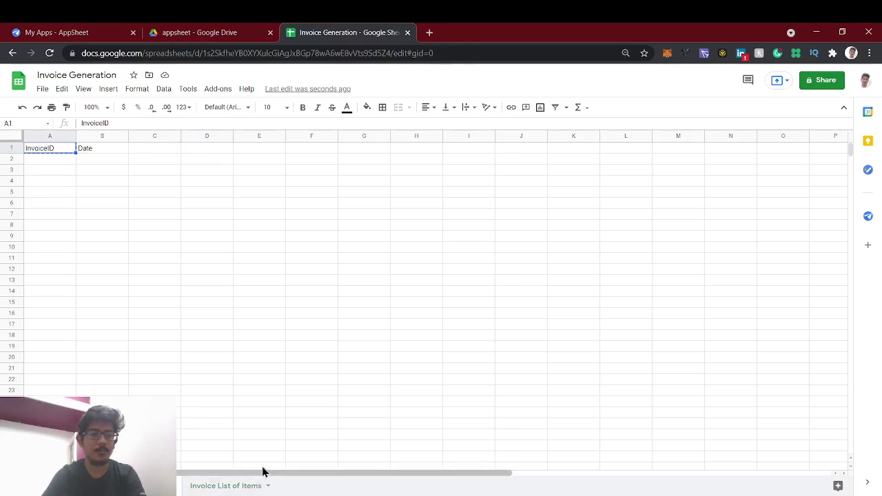
{"action": "left_click", "coordinate": [228, 487]}
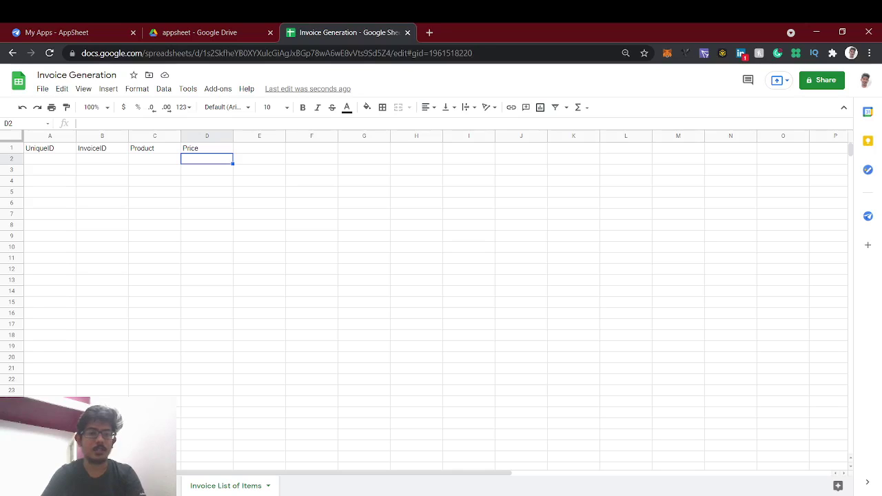
{"action": "left_click", "coordinate": [83, 159]}
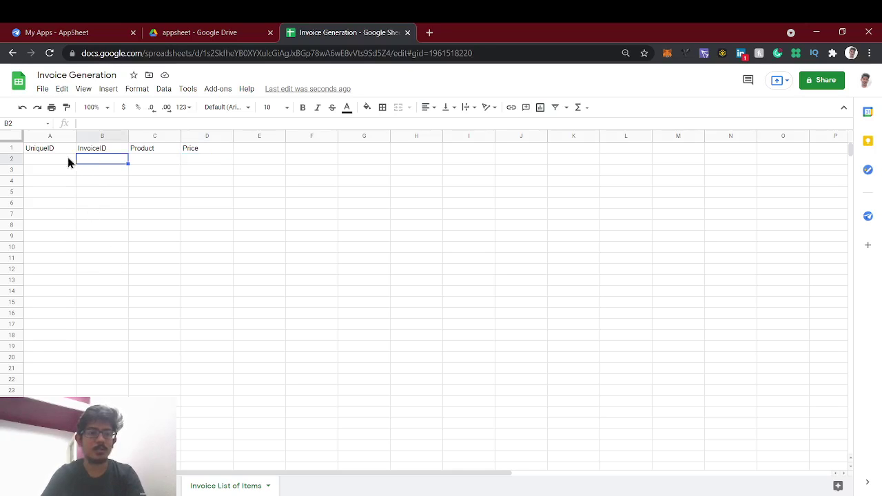
{"action": "left_click", "coordinate": [19, 158]}
{"action": "left_click", "coordinate": [19, 171]}
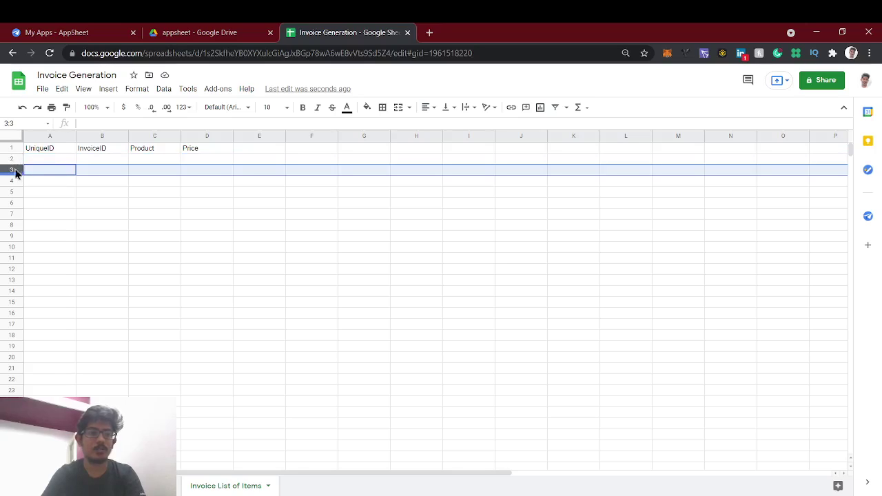
{"action": "left_click", "coordinate": [15, 178]}
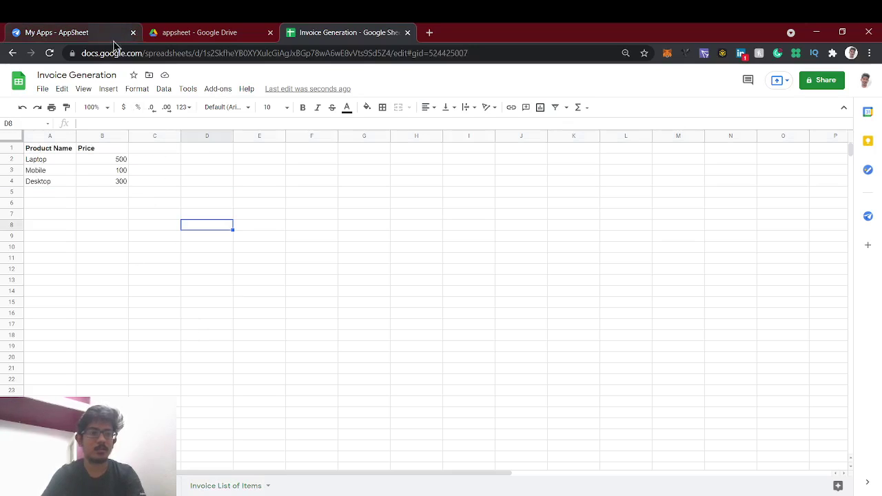
Step: Copy the spreadsheet's title, switch to AppSheet and start creating a new app from your own data
{"action": "left_click", "coordinate": [78, 75]}
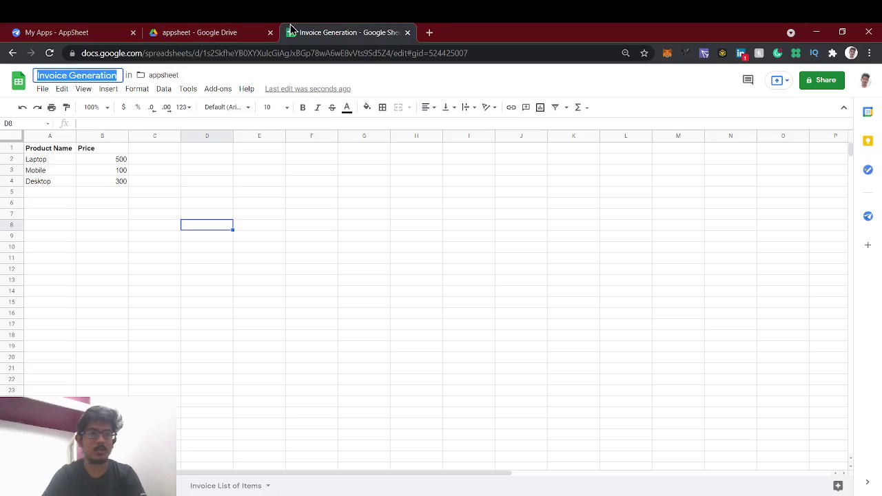
{"action": "left_click", "coordinate": [233, 29]}
{"action": "left_click", "coordinate": [104, 31]}
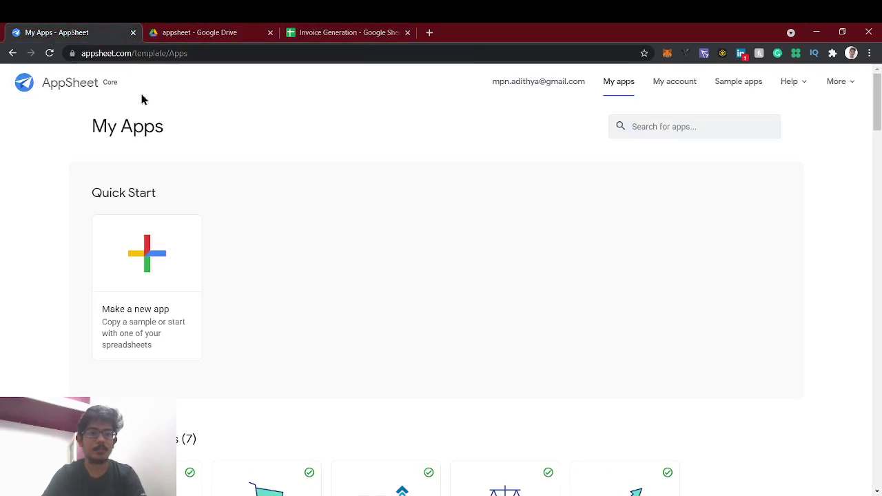
{"action": "left_click", "coordinate": [170, 266]}
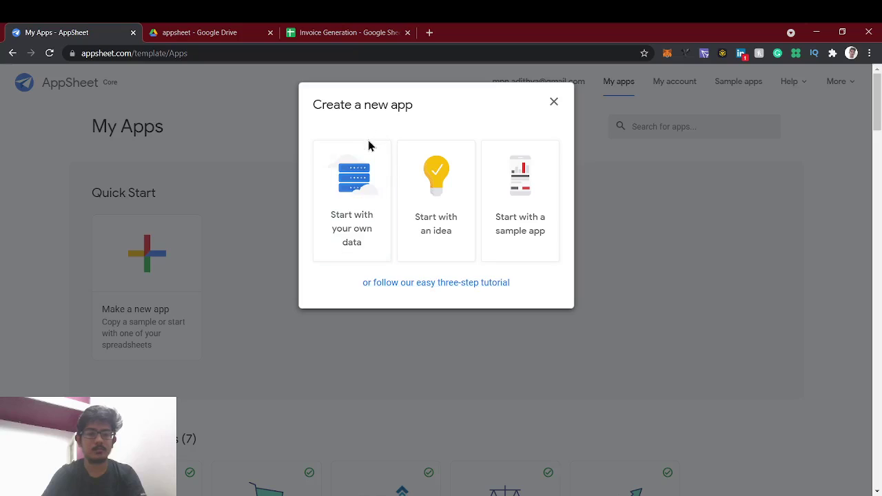
{"action": "left_click", "coordinate": [367, 193]}
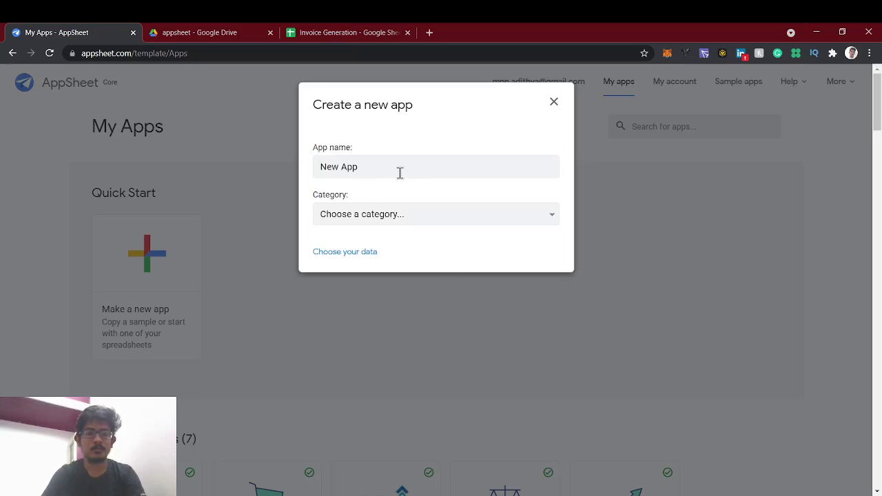
Step: Name the new app "Invoice App" and set its category to Sales & CRM
{"action": "triple_click", "coordinate": [400, 173]}
{"action": "type", "text": "Invoic"}
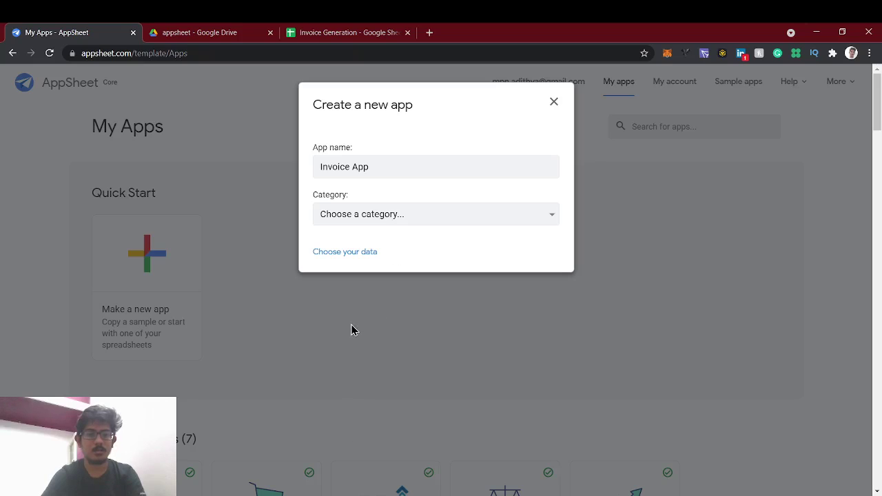
{"action": "left_click", "coordinate": [350, 302]}
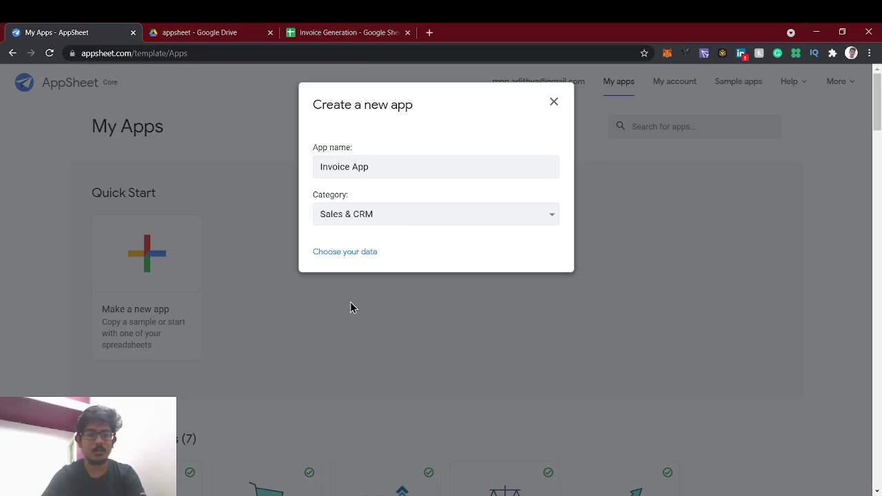
Step: Choose the Invoice Generation spreadsheet from the google data source as the app's data and start customizing the created app
{"action": "left_click", "coordinate": [345, 252]}
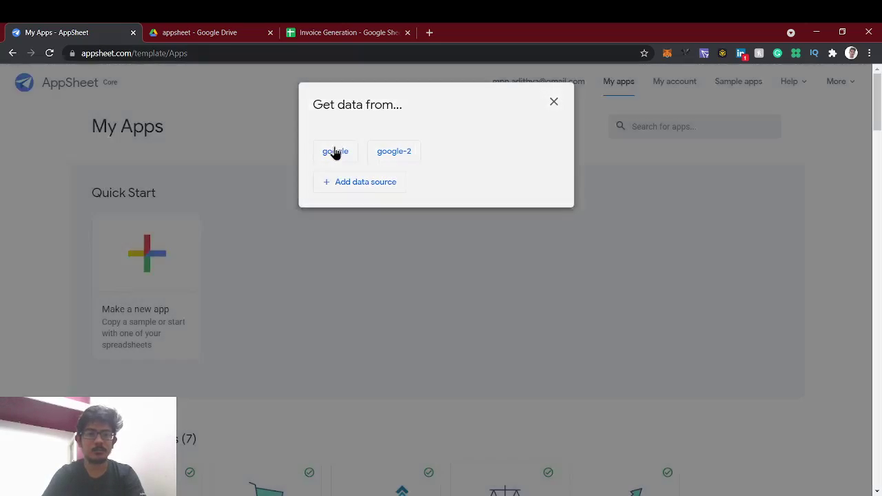
{"action": "left_click", "coordinate": [336, 152]}
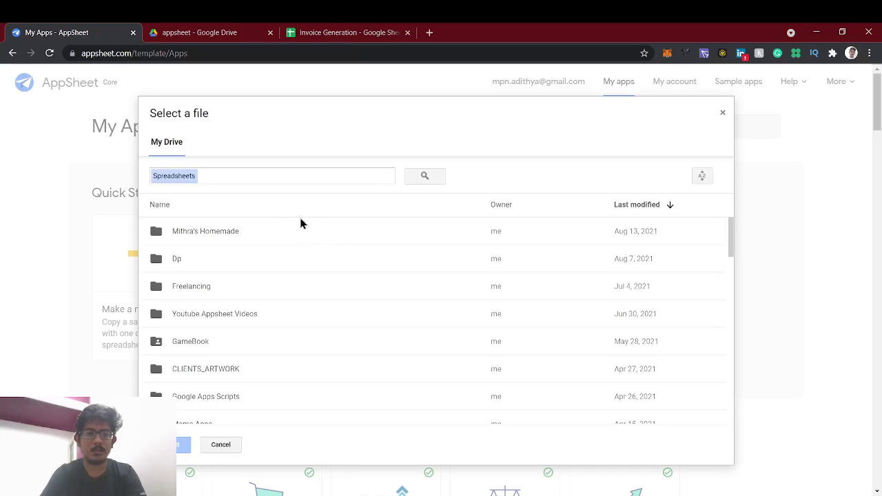
{"action": "left_click", "coordinate": [255, 180]}
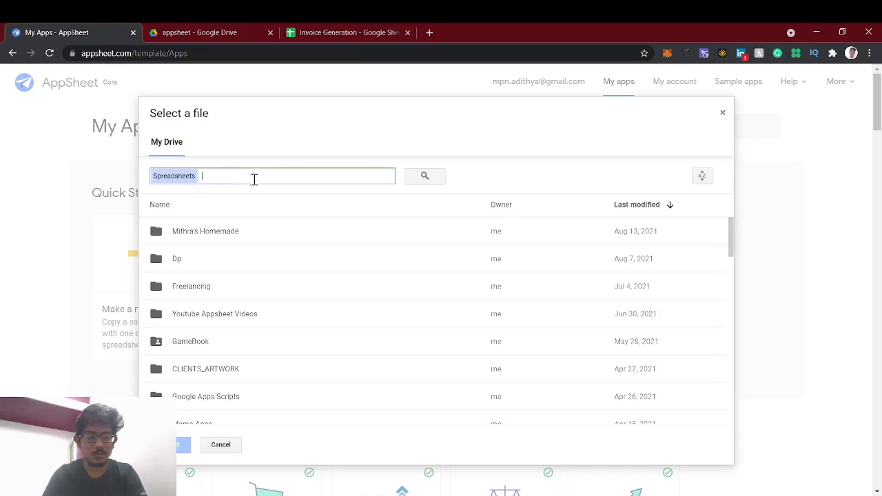
{"action": "type", "text": "Invoice Generation"}
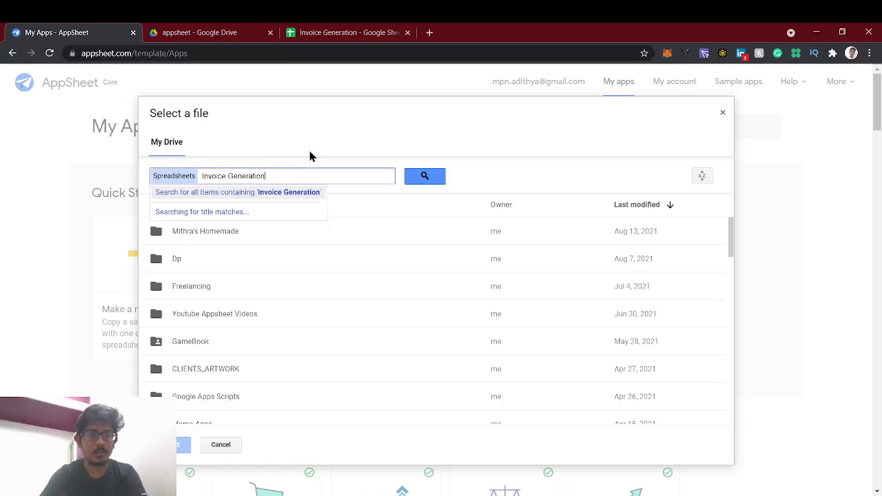
{"action": "key", "text": "BackSpace"}
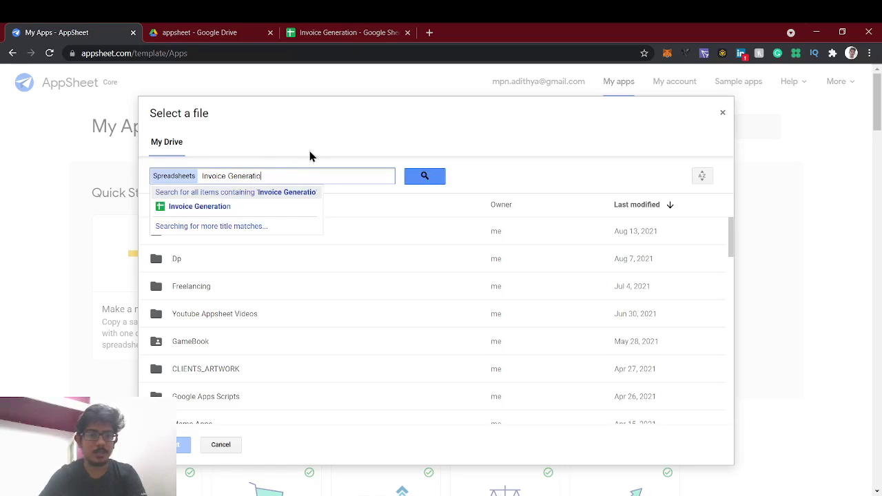
{"action": "left_click", "coordinate": [191, 208]}
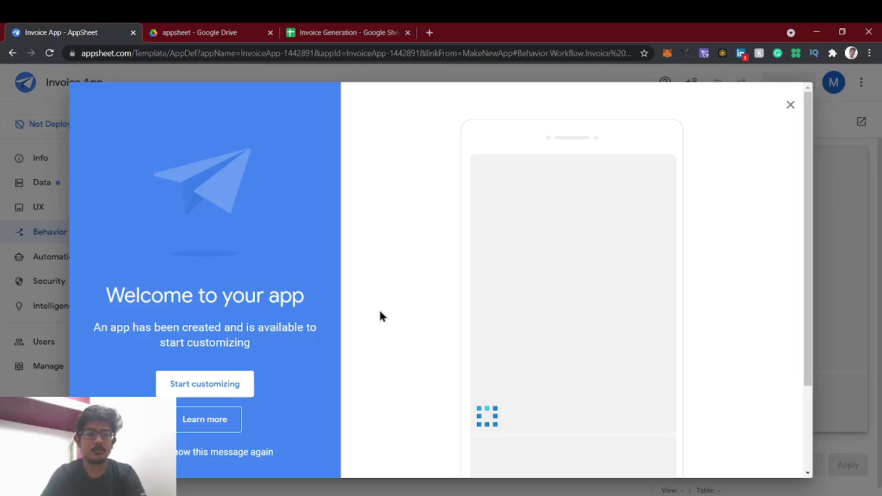
{"action": "left_click", "coordinate": [211, 376]}
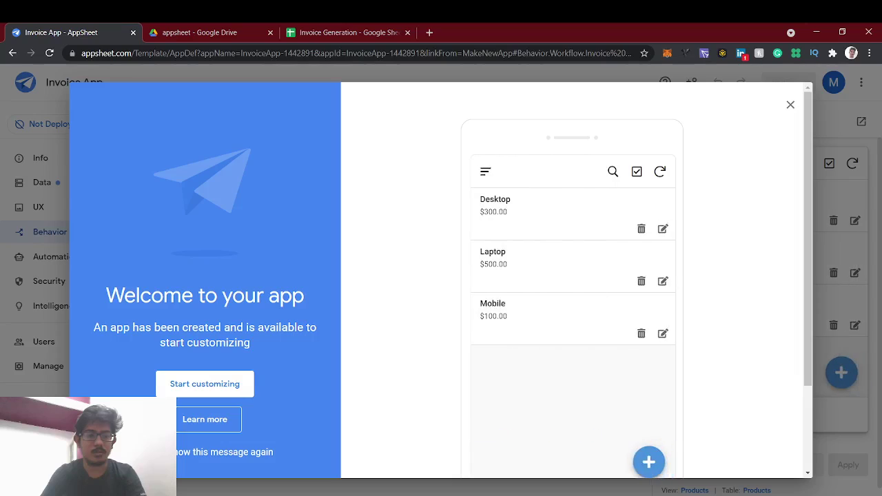
{"action": "left_click", "coordinate": [177, 393]}
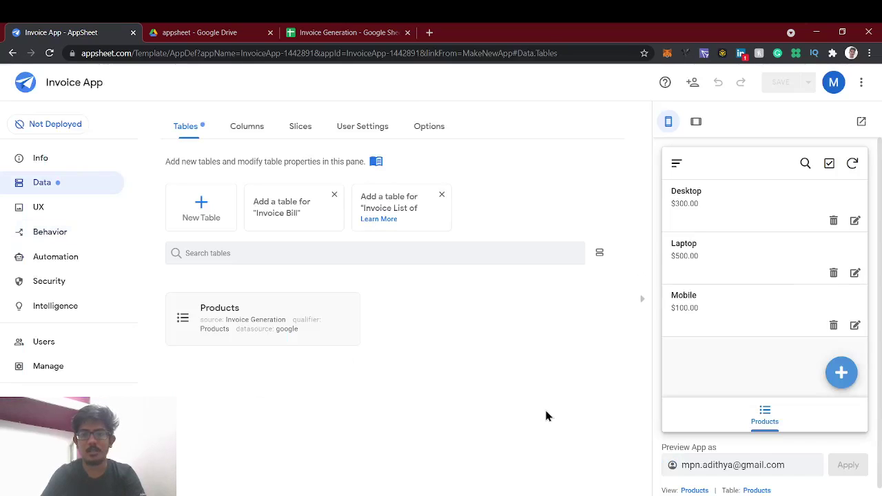
Step: Close the Google Drive browser tab and return to the Invoice App in AppSheet
{"action": "left_click", "coordinate": [389, 31]}
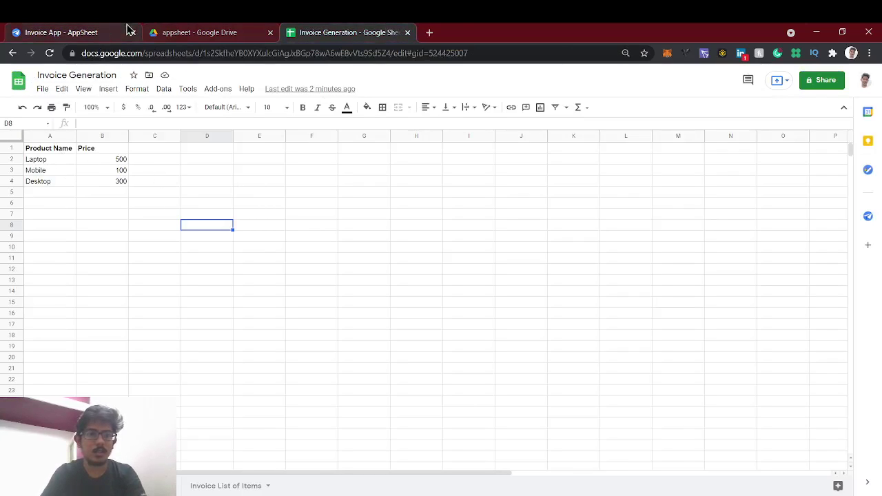
{"action": "left_click", "coordinate": [194, 33]}
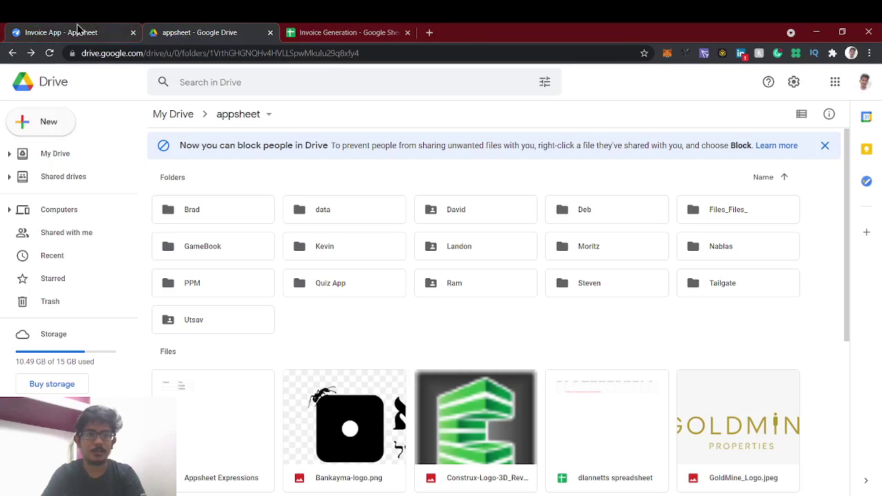
{"action": "left_click", "coordinate": [271, 32]}
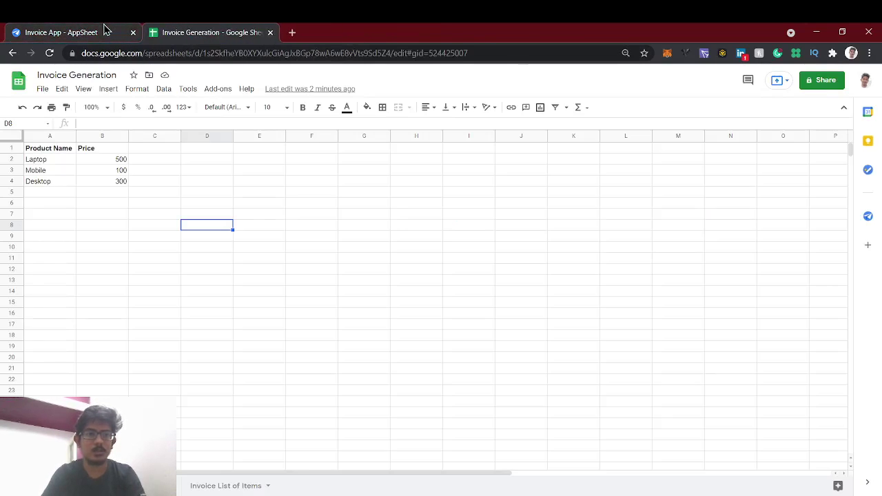
{"action": "left_click", "coordinate": [105, 30]}
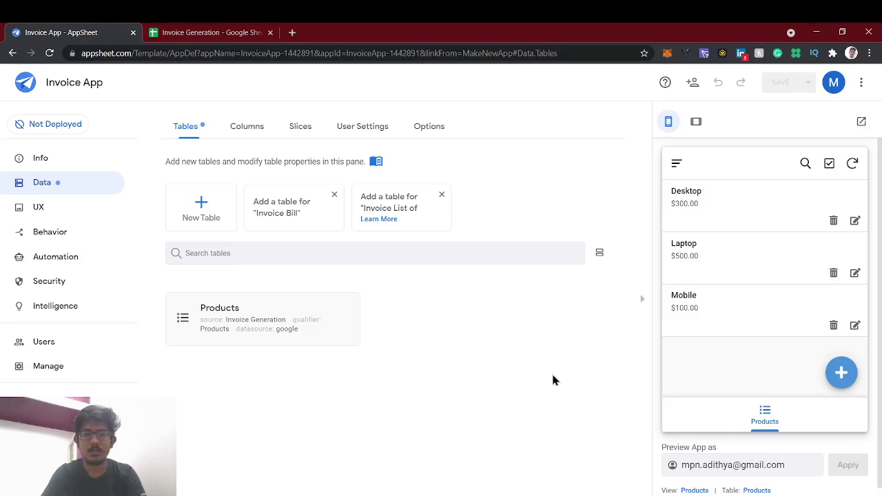
Step: Examine the Products view settings and the column types, key, label and other properties of the Products table
{"action": "left_click", "coordinate": [692, 492]}
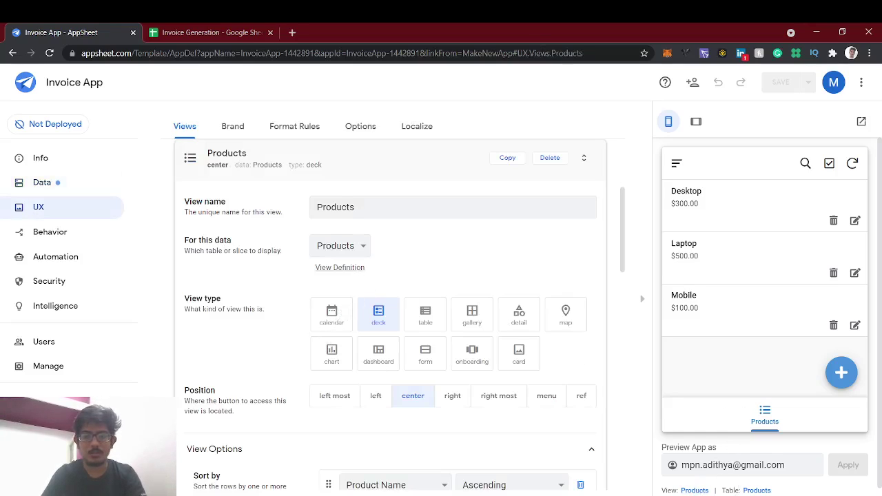
{"action": "left_click", "coordinate": [756, 490]}
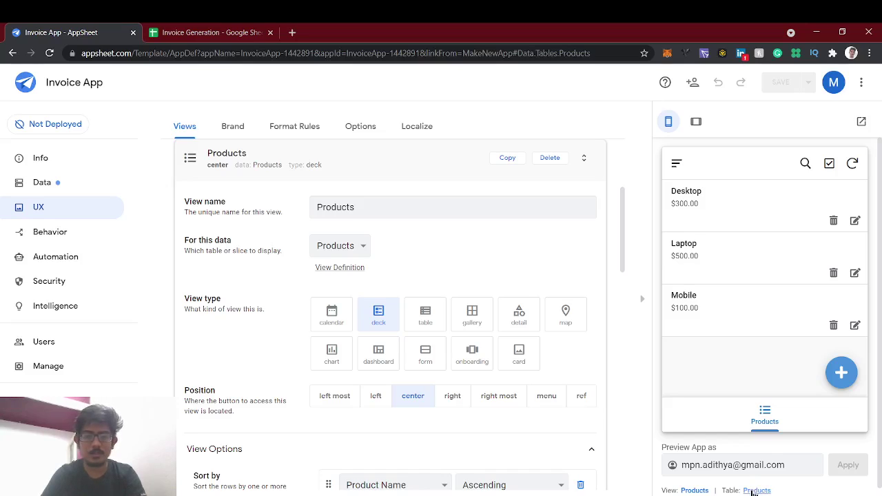
{"action": "left_click", "coordinate": [438, 169]}
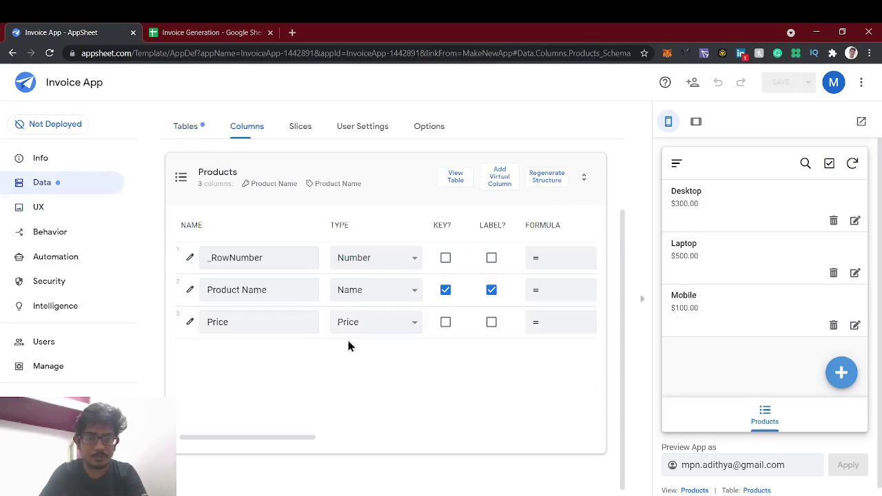
{"action": "scroll", "coordinate": [369, 310], "scroll_direction": "right", "scroll_amount": 3}
{"action": "scroll", "coordinate": [370, 310], "scroll_direction": "right", "scroll_amount": 3}
{"action": "scroll", "coordinate": [368, 309], "scroll_direction": "left", "scroll_amount": 6}
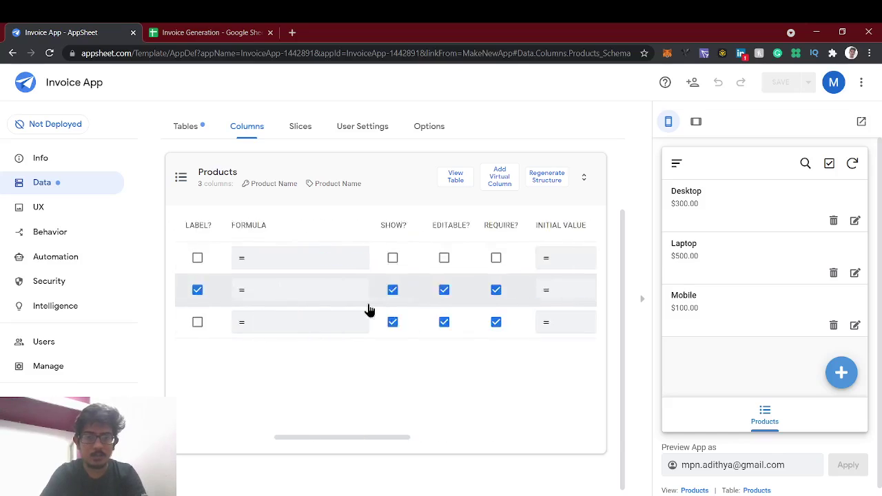
{"action": "scroll", "coordinate": [372, 326], "scroll_direction": "right", "scroll_amount": 8}
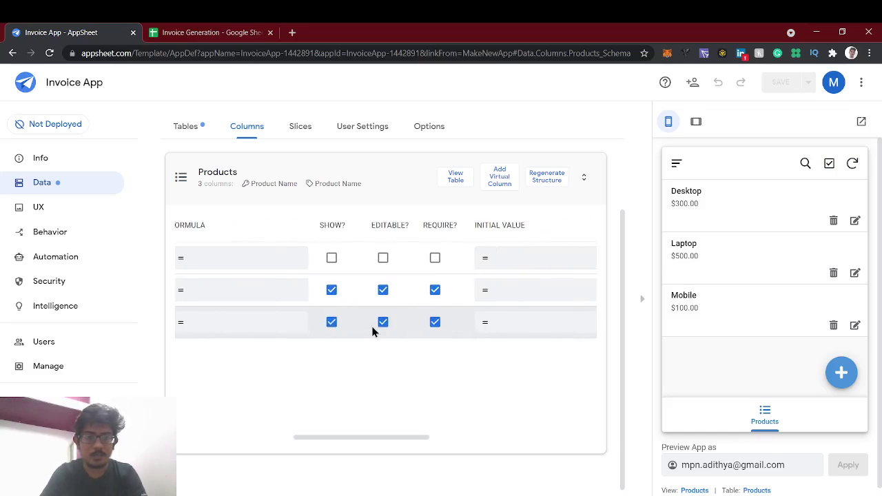
{"action": "scroll", "coordinate": [365, 338], "scroll_direction": "left", "scroll_amount": 8}
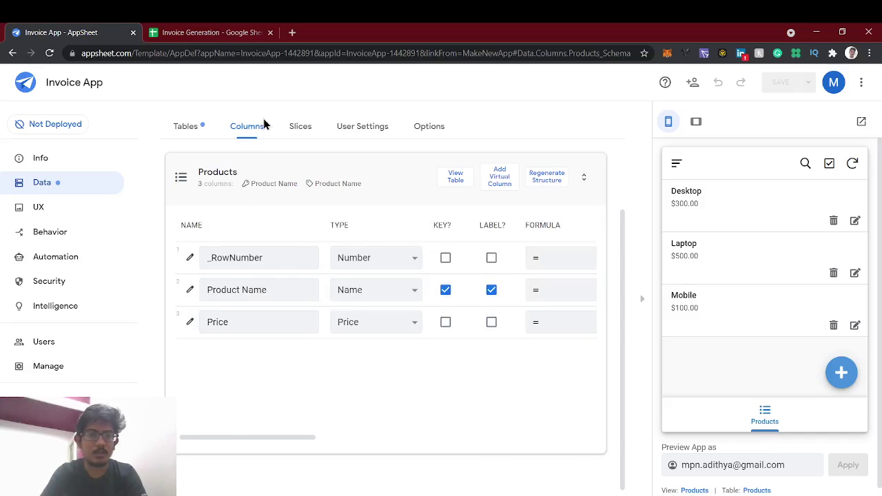
{"action": "scroll", "coordinate": [273, 204], "scroll_direction": "up", "scroll_amount": 2}
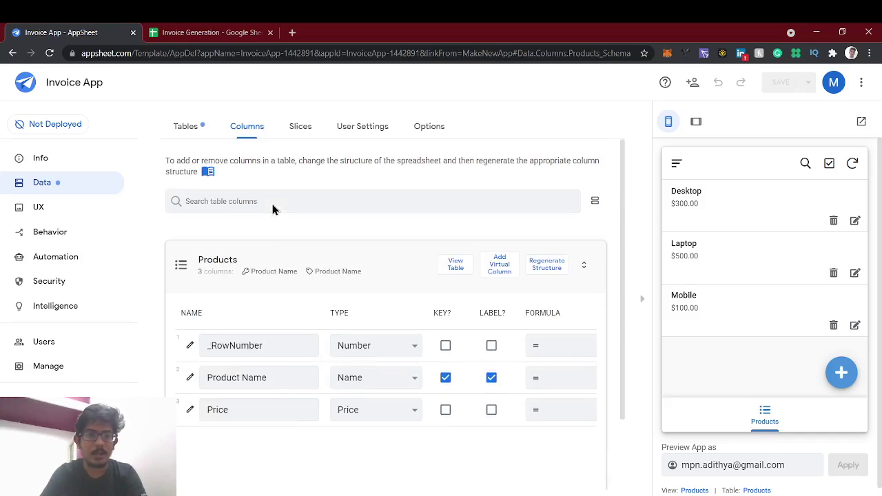
Step: Add a table for the "Invoice Bill" sheet to the app's data
{"action": "left_click", "coordinate": [60, 215]}
{"action": "left_click", "coordinate": [62, 238]}
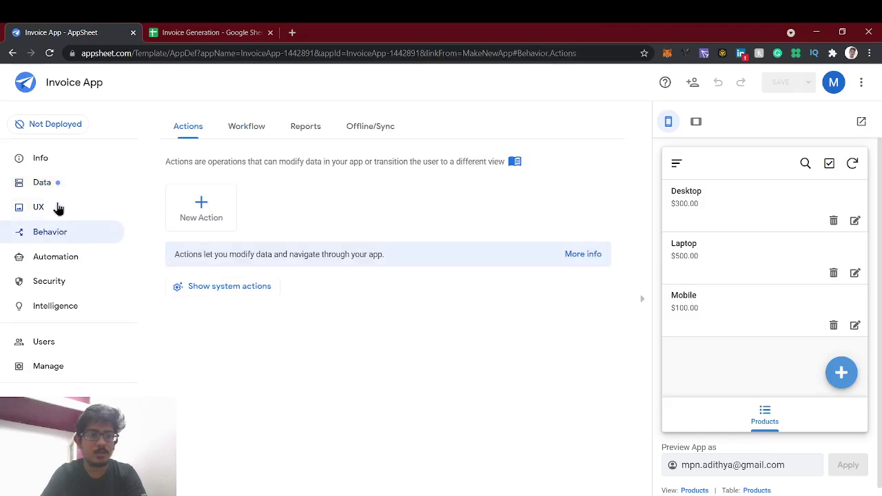
{"action": "left_click", "coordinate": [51, 185]}
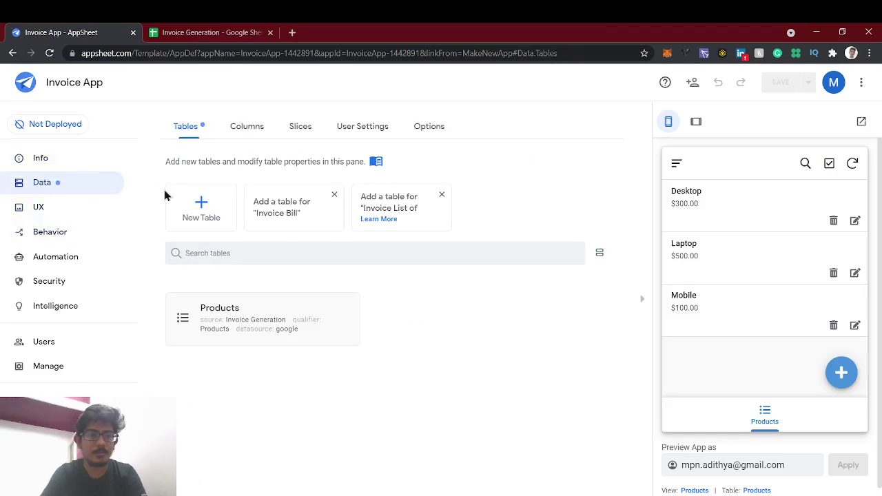
{"action": "left_click", "coordinate": [269, 211]}
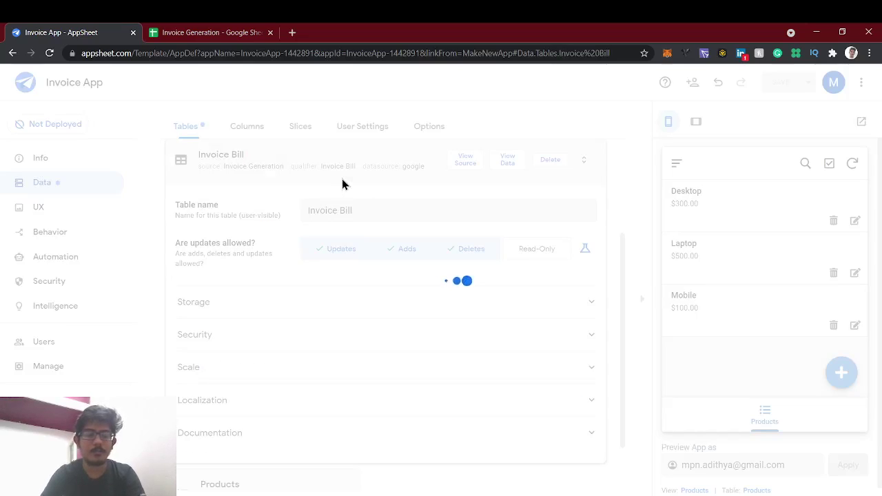
Step: Add the header "Generate Invoice?" in cell C1 of the Invoice Bill sheet in the Invoice Generation spreadsheet
{"action": "left_click", "coordinate": [193, 33]}
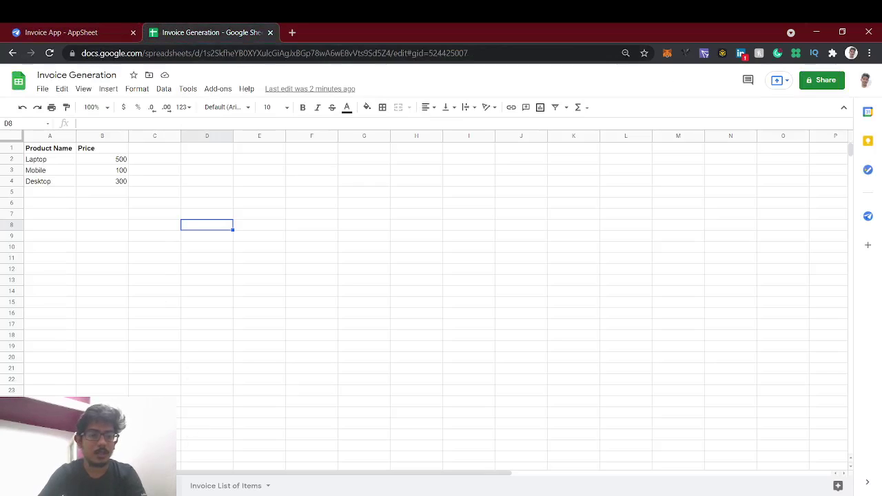
{"action": "left_click", "coordinate": [90, 486]}
{"action": "left_click", "coordinate": [143, 151]}
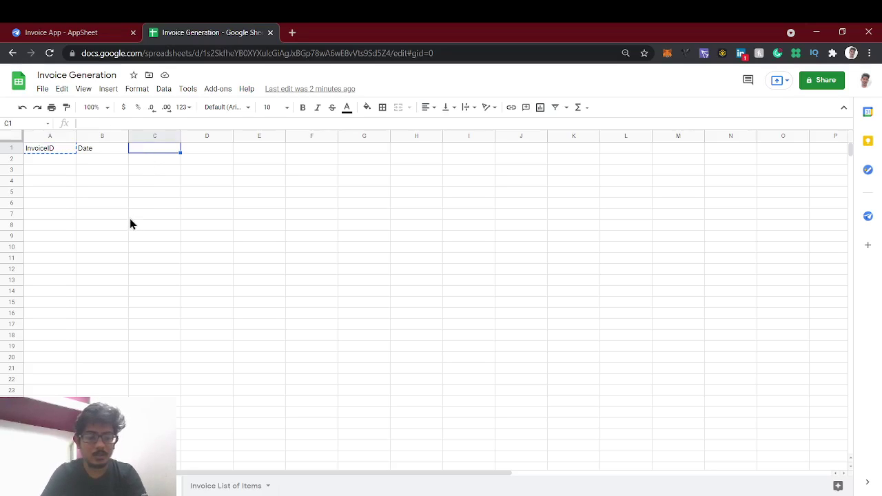
{"action": "type", "text": "Gen"}
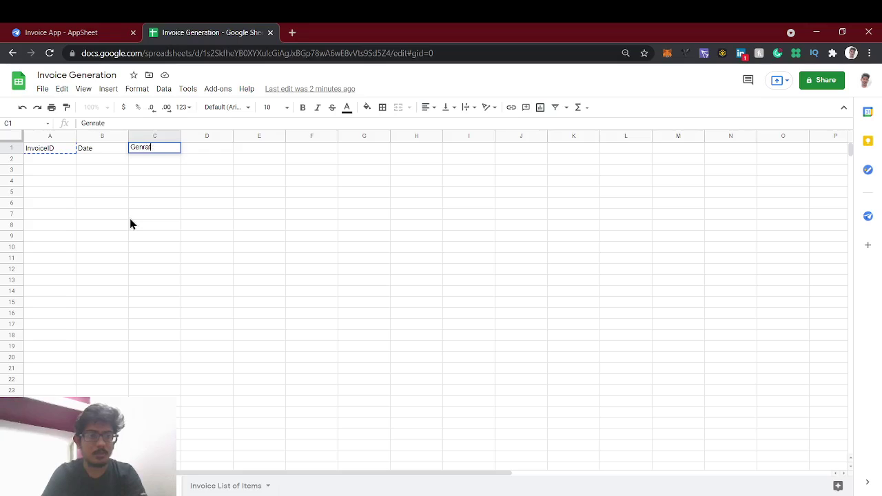
{"action": "type", "text": "era"}
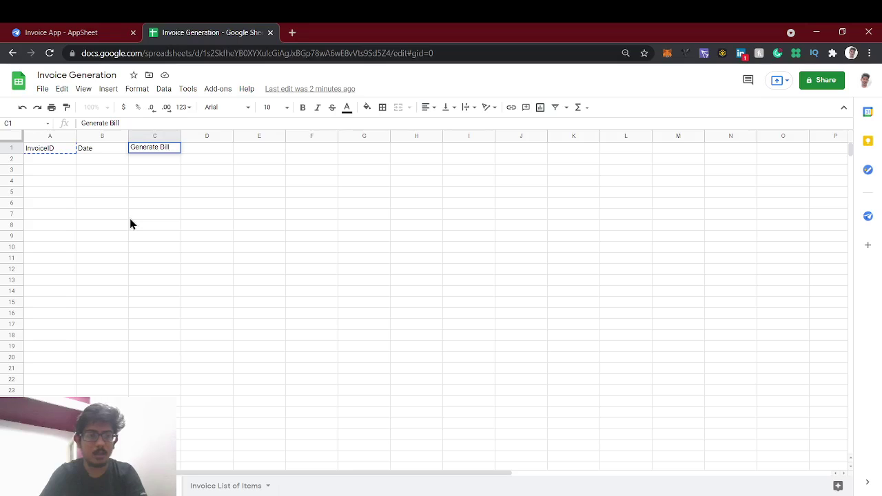
{"action": "type", "text": "te Invoice"}
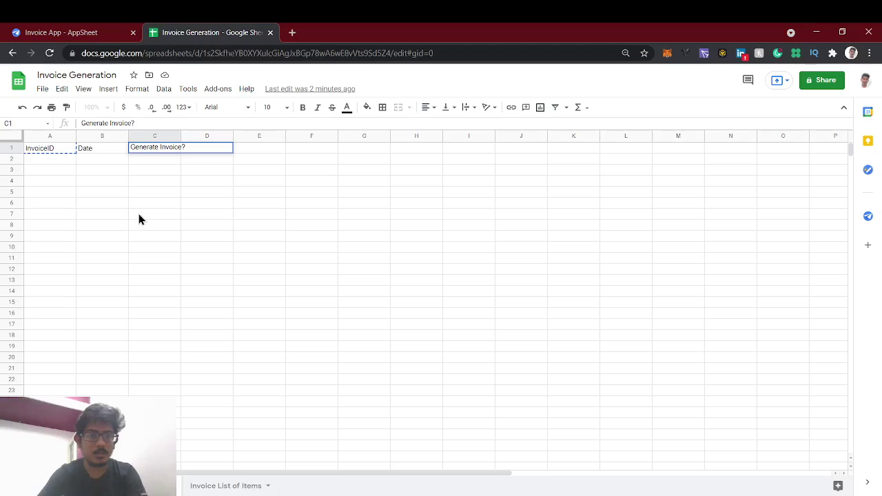
{"action": "key", "text": "Return"}
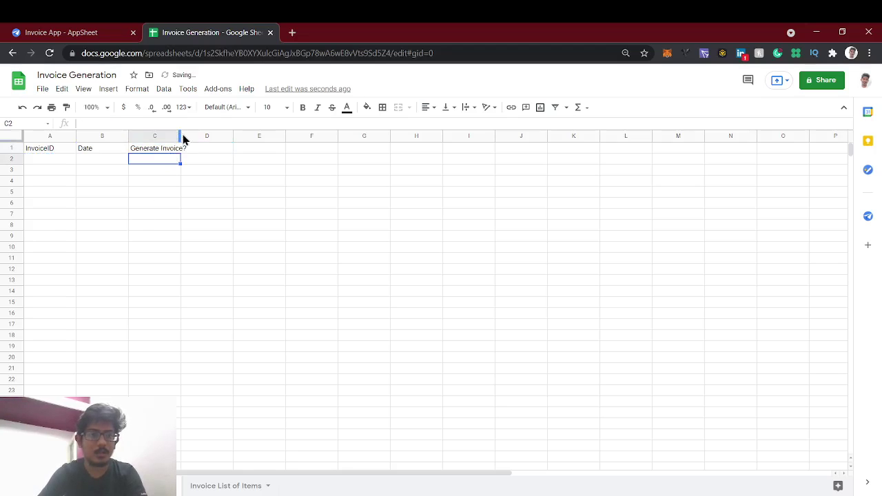
Step: Widen column C of the Invoice Bill sheet so its header text fits inside the column
{"action": "left_click_drag", "start_coordinate": [182, 136], "coordinate": [177, 136]}
{"action": "left_click", "coordinate": [213, 186]}
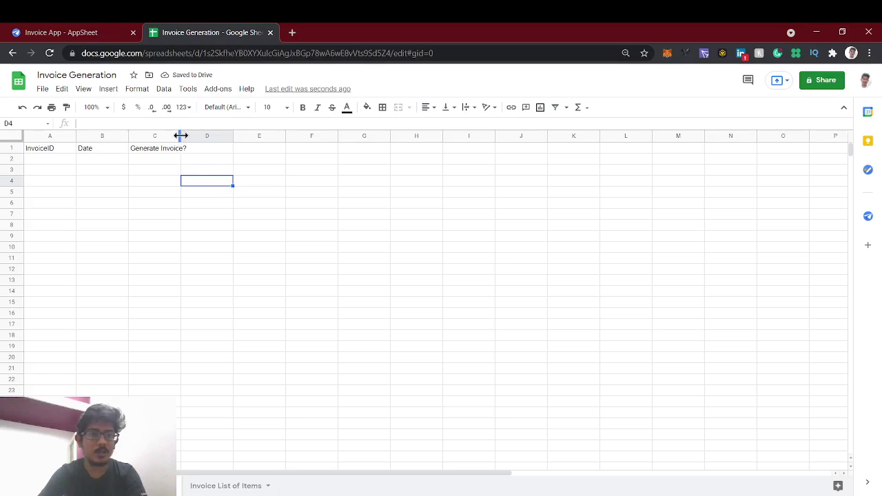
{"action": "left_click_drag", "start_coordinate": [180, 135], "coordinate": [201, 136]}
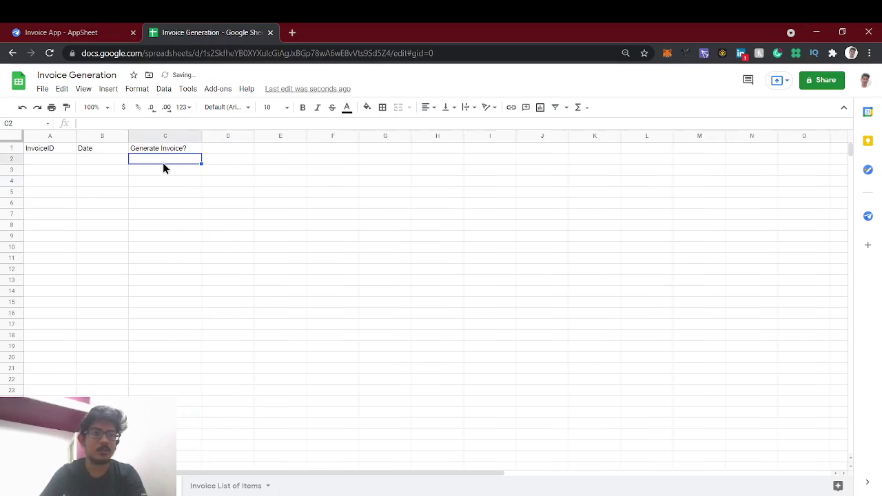
Step: Return to the Invoice App in AppSheet and regenerate the column structure of the Invoice Bill table
{"action": "left_click", "coordinate": [69, 30]}
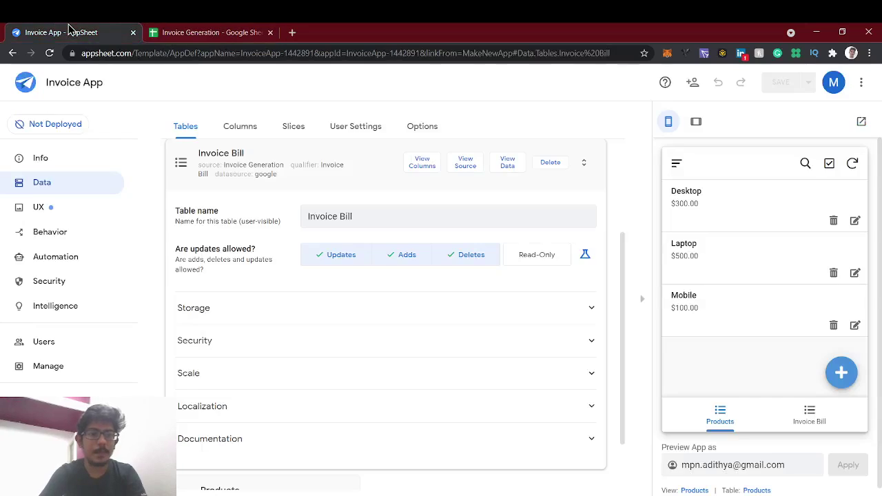
{"action": "left_click", "coordinate": [422, 163]}
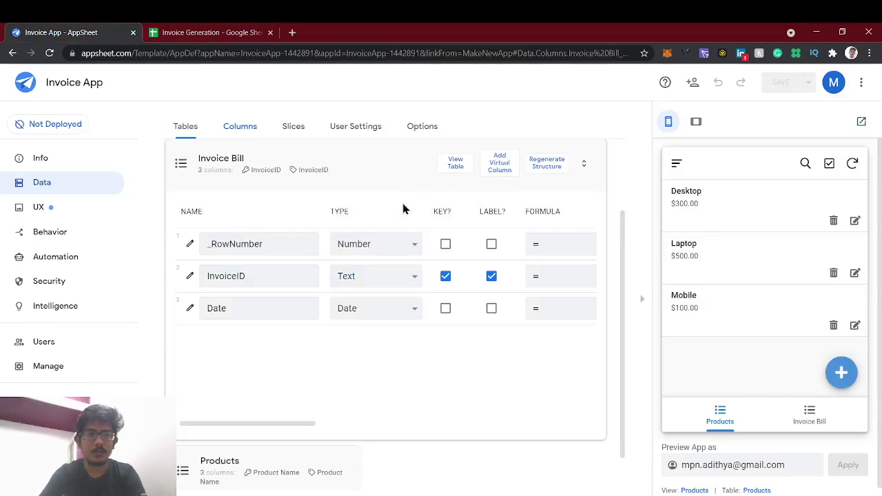
{"action": "left_click", "coordinate": [552, 171]}
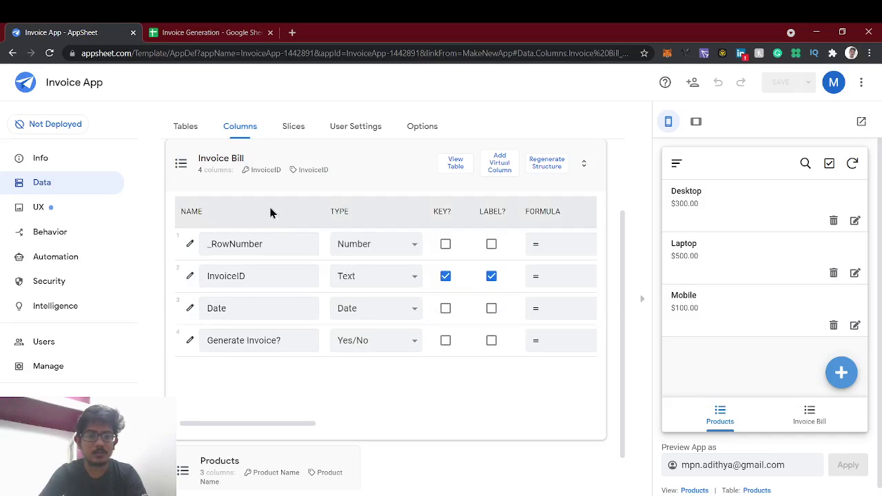
Step: Examine the type, key, label, editable, require and initial value settings of the Invoice Bill table's columns
{"action": "scroll", "coordinate": [355, 267], "scroll_direction": "right", "scroll_amount": 2}
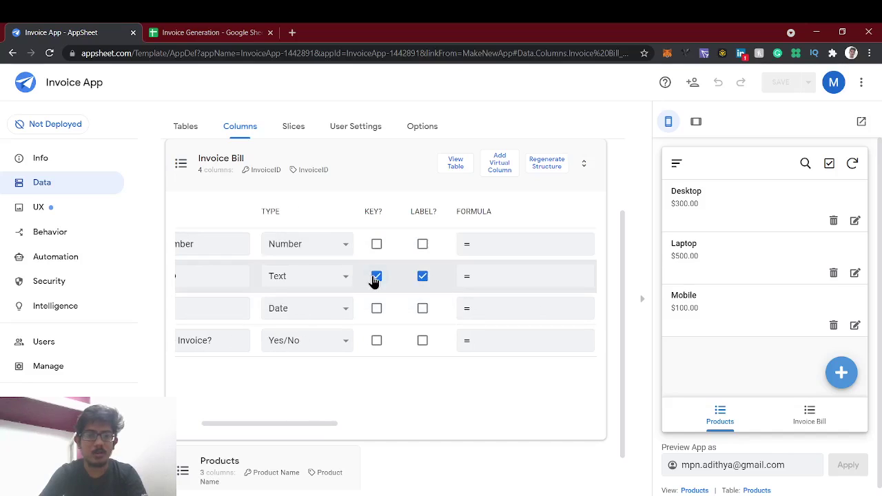
{"action": "scroll", "coordinate": [284, 285], "scroll_direction": "right", "scroll_amount": 6}
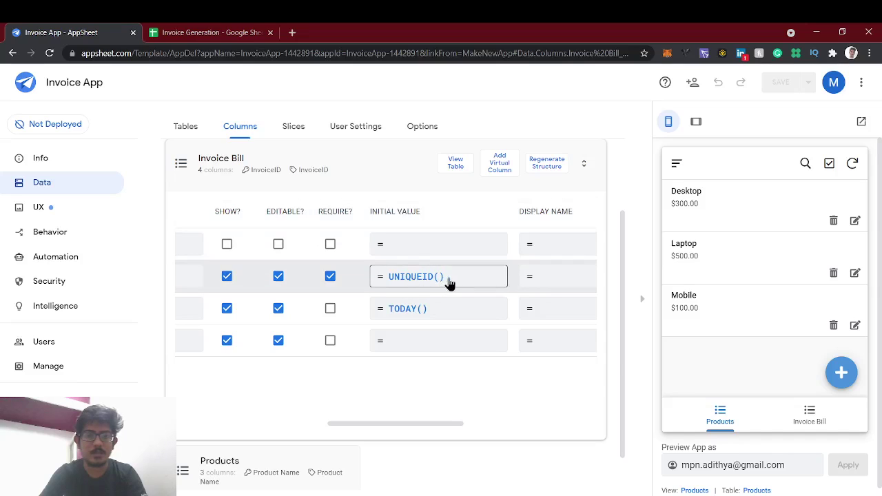
{"action": "scroll", "coordinate": [427, 287], "scroll_direction": "left", "scroll_amount": 6}
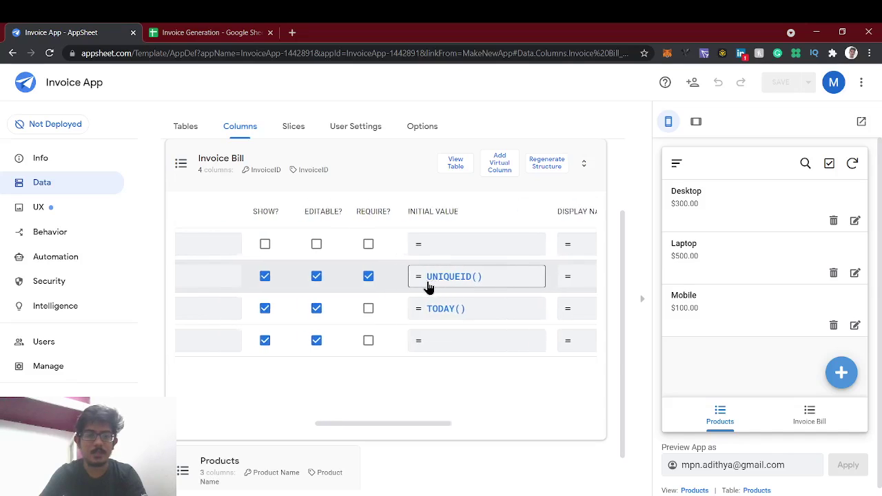
{"action": "scroll", "coordinate": [427, 286], "scroll_direction": "right", "scroll_amount": 6}
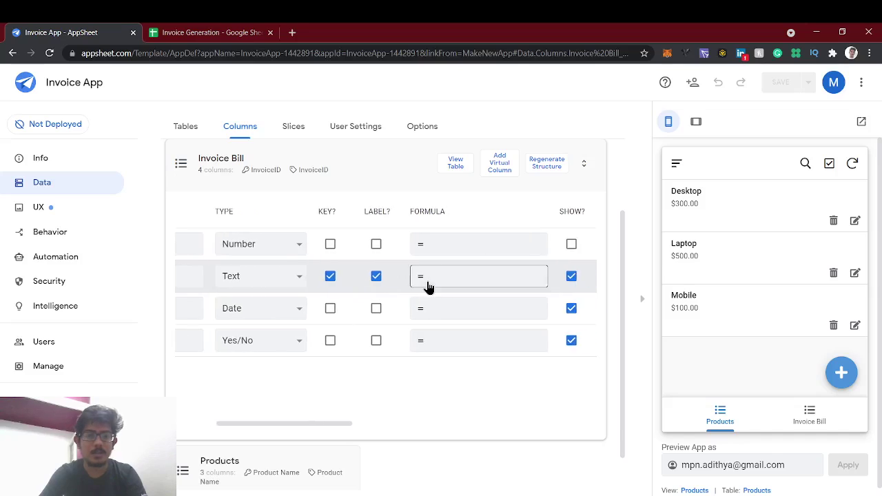
{"action": "scroll", "coordinate": [428, 286], "scroll_direction": "left", "scroll_amount": 2}
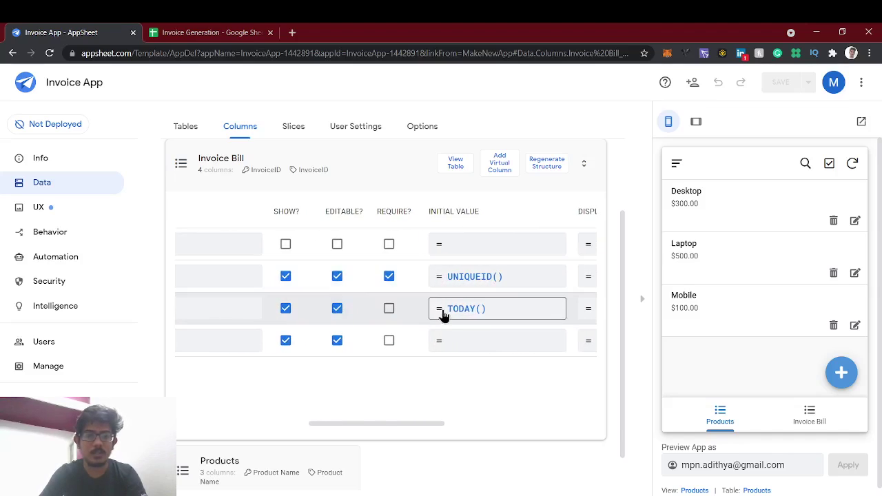
{"action": "scroll", "coordinate": [376, 315], "scroll_direction": "left", "scroll_amount": 4}
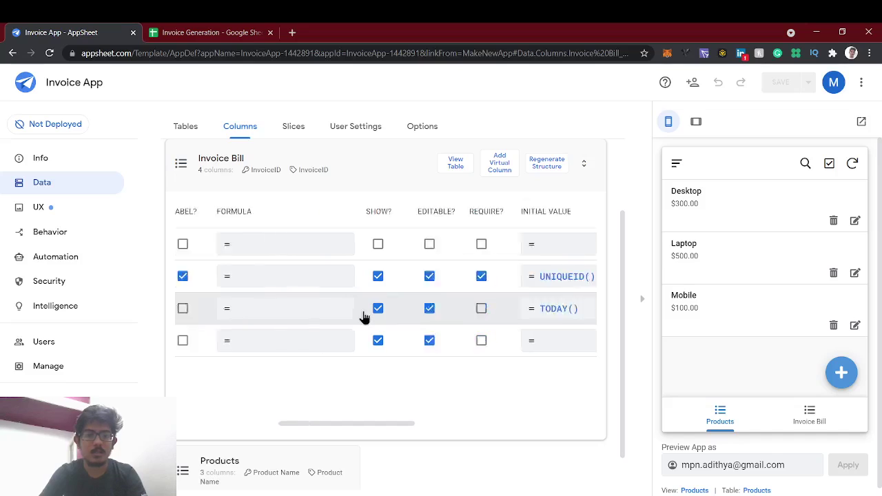
{"action": "scroll", "coordinate": [365, 316], "scroll_direction": "right", "scroll_amount": 3}
{"action": "scroll", "coordinate": [366, 317], "scroll_direction": "right", "scroll_amount": 3}
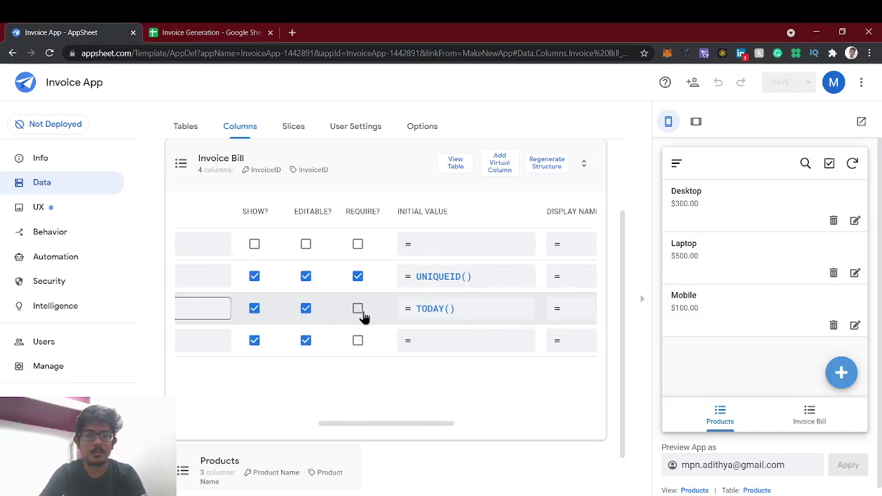
{"action": "scroll", "coordinate": [361, 315], "scroll_direction": "left", "scroll_amount": 5}
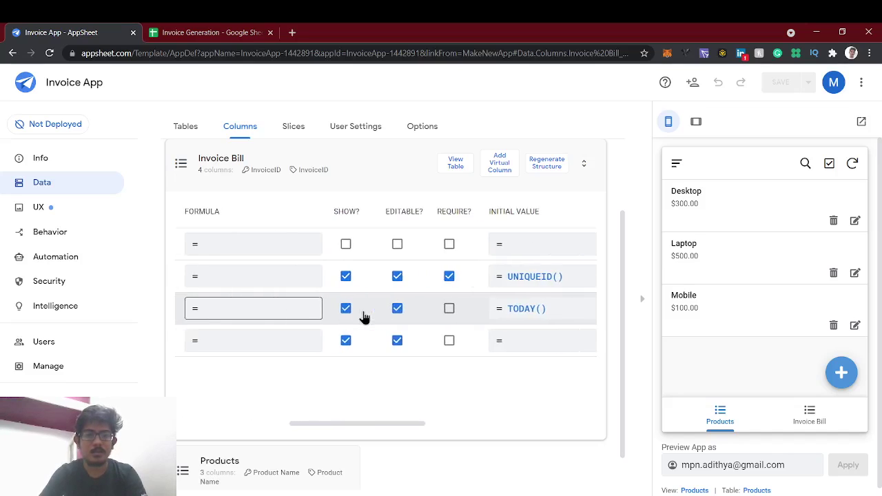
{"action": "left_click", "coordinate": [803, 414]}
{"action": "left_click", "coordinate": [719, 416]}
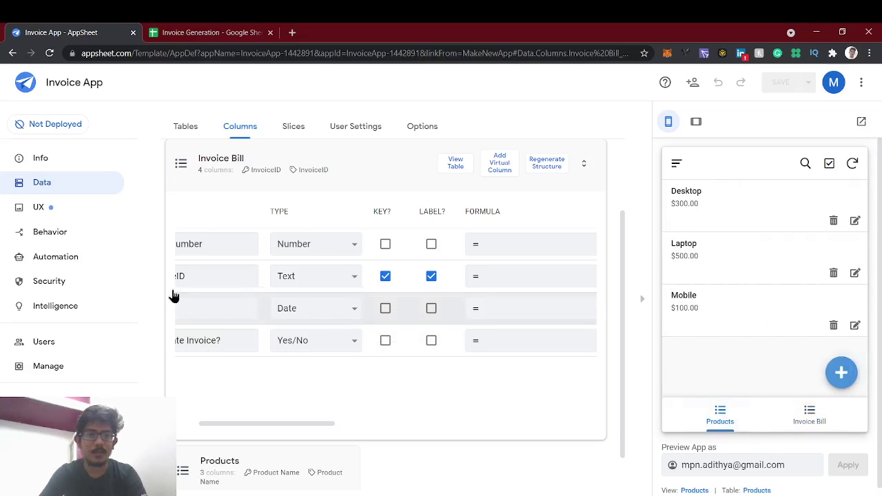
Step: Add a table for the "Invoice List of Items" sheet to the app's data
{"action": "scroll", "coordinate": [207, 207], "scroll_direction": "up", "scroll_amount": 2}
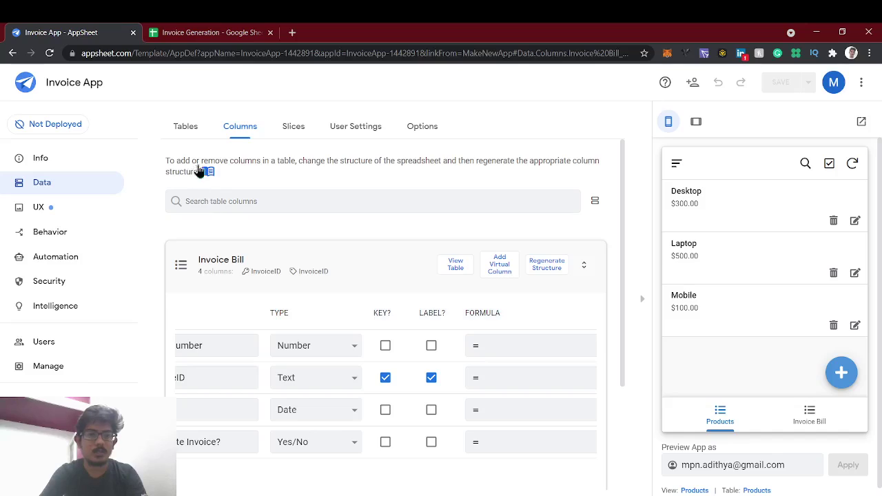
{"action": "left_click", "coordinate": [185, 127]}
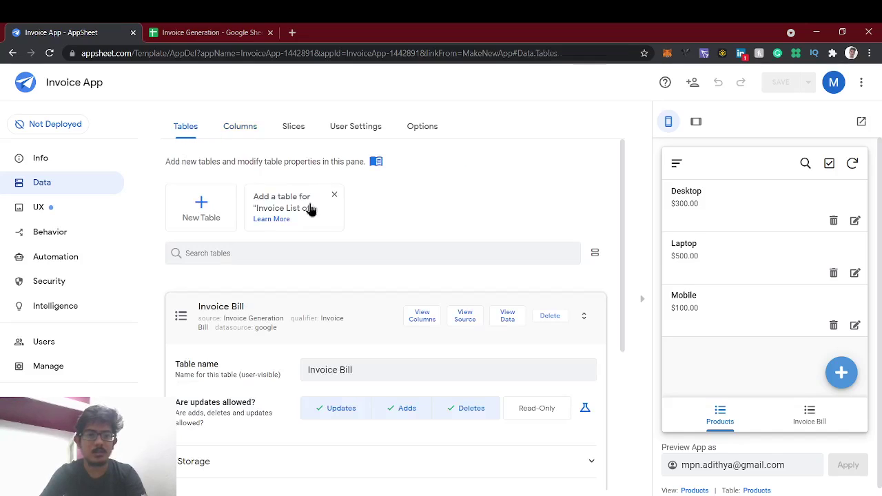
{"action": "left_click", "coordinate": [297, 213]}
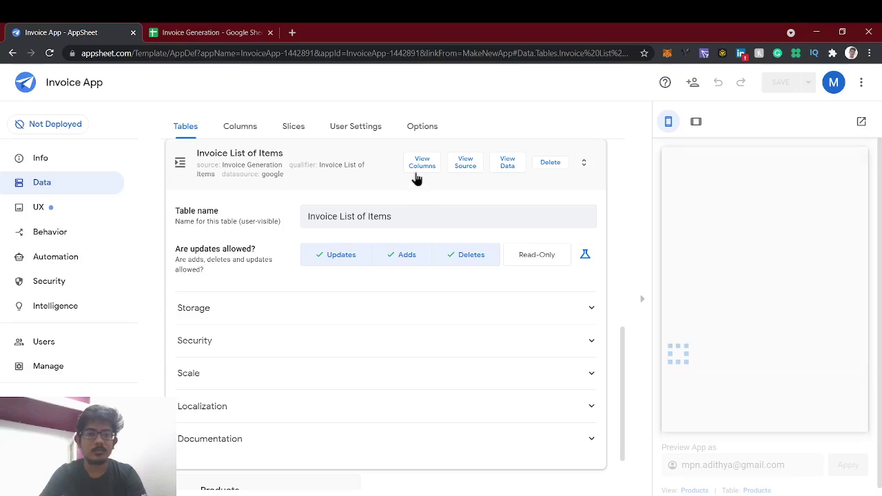
Step: View the Invoice List of Items table's columns and compare the InvoiceID headers on the Invoice List of Items and Invoice Bill sheets
{"action": "left_click", "coordinate": [422, 162]}
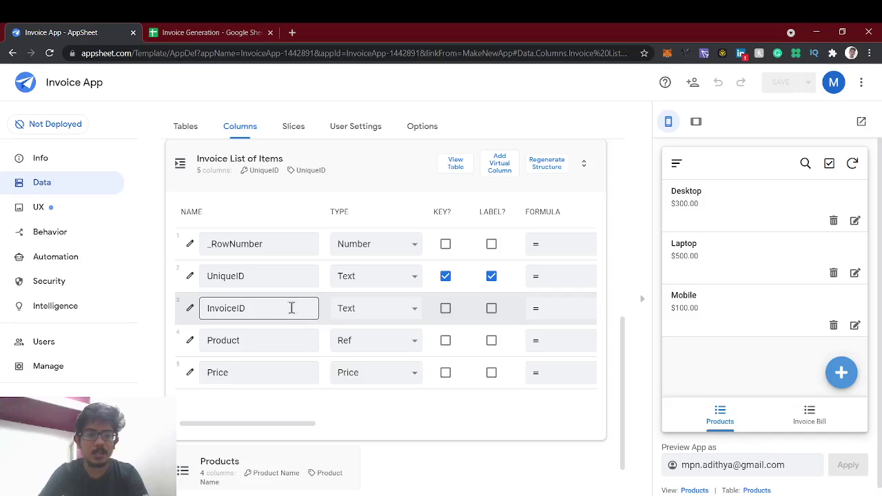
{"action": "left_click", "coordinate": [193, 32]}
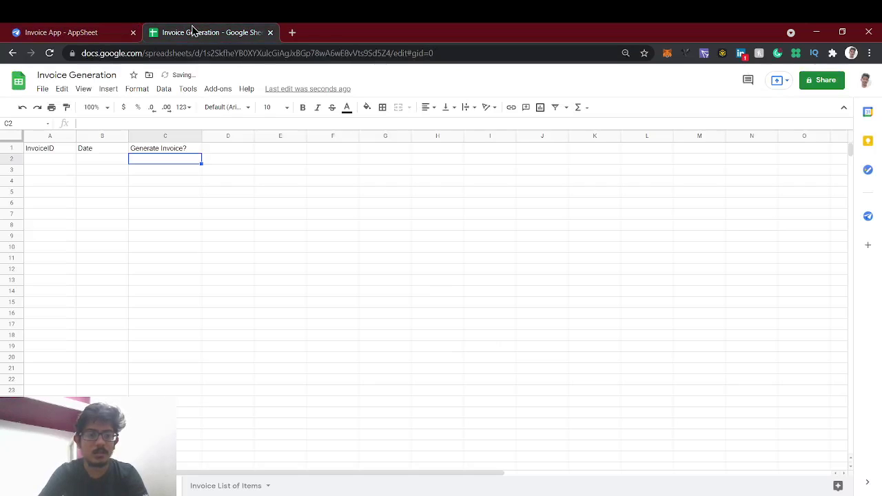
{"action": "left_click", "coordinate": [215, 486]}
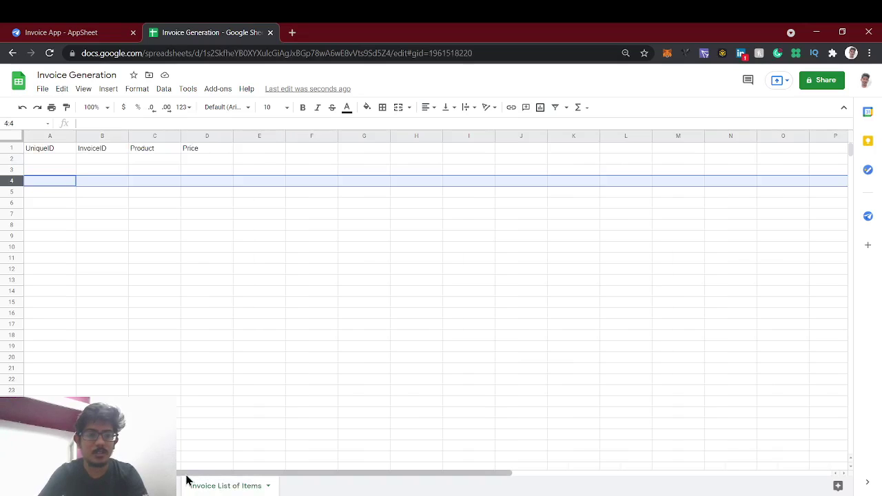
{"action": "left_click", "coordinate": [101, 152]}
{"action": "left_click", "coordinate": [138, 486]}
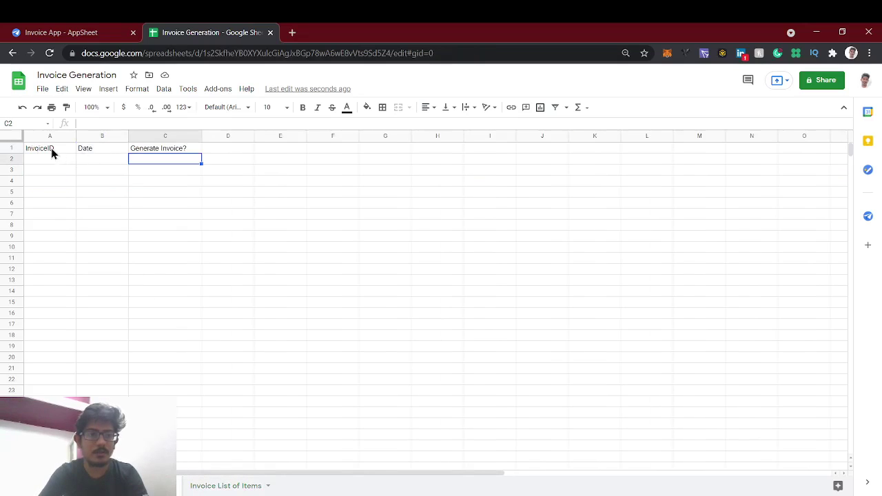
Step: In AppSheet, set the InvoiceID column of Invoice List of Items to type Ref with Invoice Bill as the source table
{"action": "left_click", "coordinate": [87, 31]}
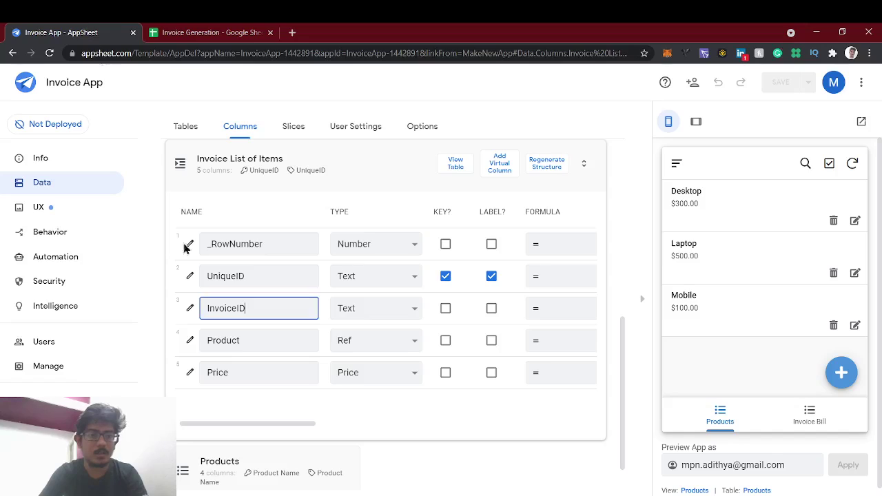
{"action": "left_click", "coordinate": [339, 313]}
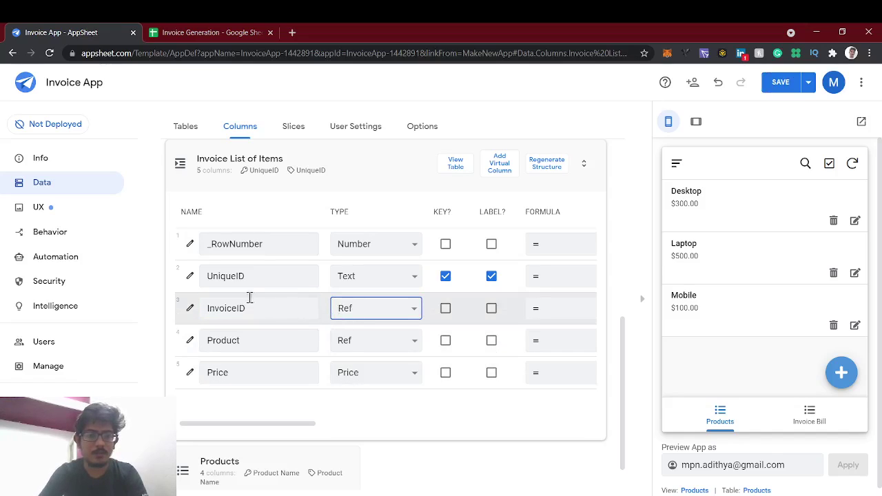
{"action": "left_click", "coordinate": [192, 309]}
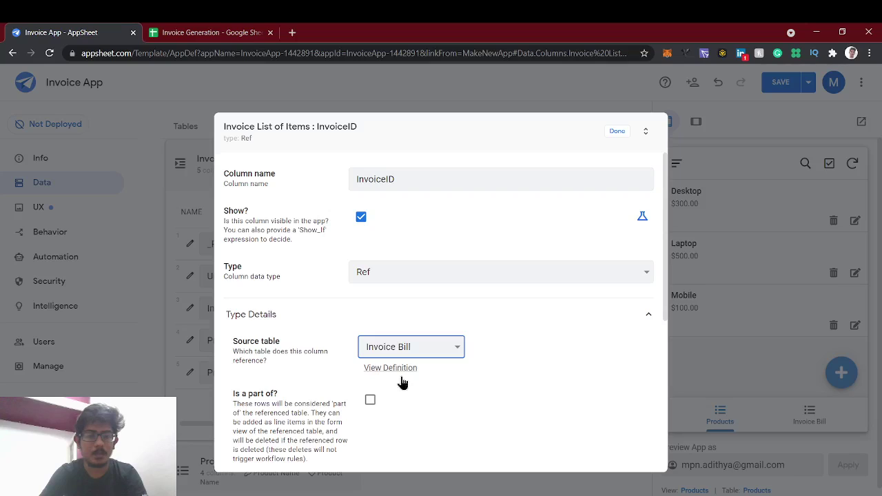
Step: Set the InvoiceID column's input mode to Auto and finish editing the column
{"action": "scroll", "coordinate": [436, 434], "scroll_direction": "down", "scroll_amount": 4}
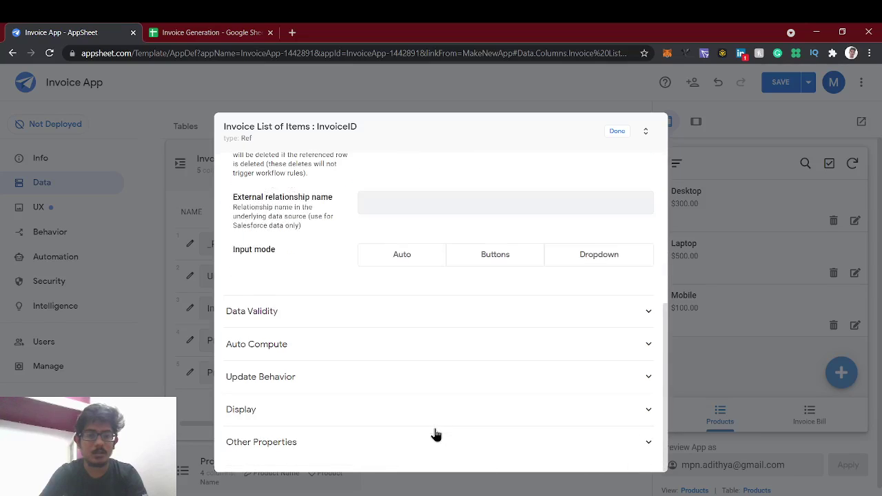
{"action": "scroll", "coordinate": [435, 434], "scroll_direction": "up", "scroll_amount": 3}
{"action": "scroll", "coordinate": [435, 434], "scroll_direction": "down", "scroll_amount": 3}
{"action": "scroll", "coordinate": [413, 358], "scroll_direction": "up", "scroll_amount": 1}
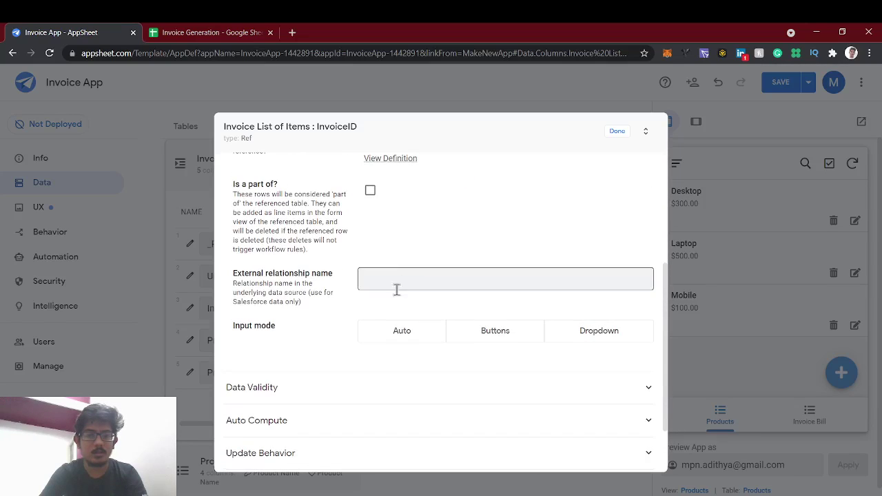
{"action": "left_click", "coordinate": [400, 331]}
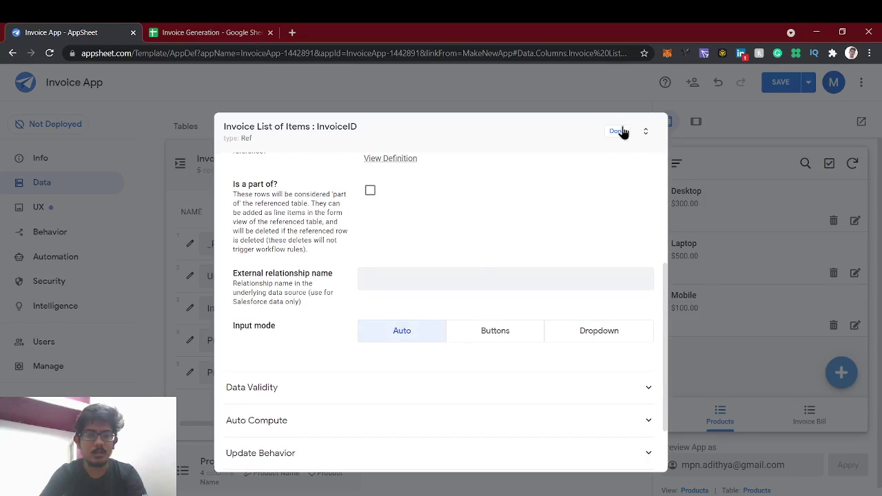
{"action": "left_click", "coordinate": [619, 131]}
Step: Examine the column properties of the Invoice List of Items table
{"action": "scroll", "coordinate": [400, 333], "scroll_direction": "right", "scroll_amount": 4}
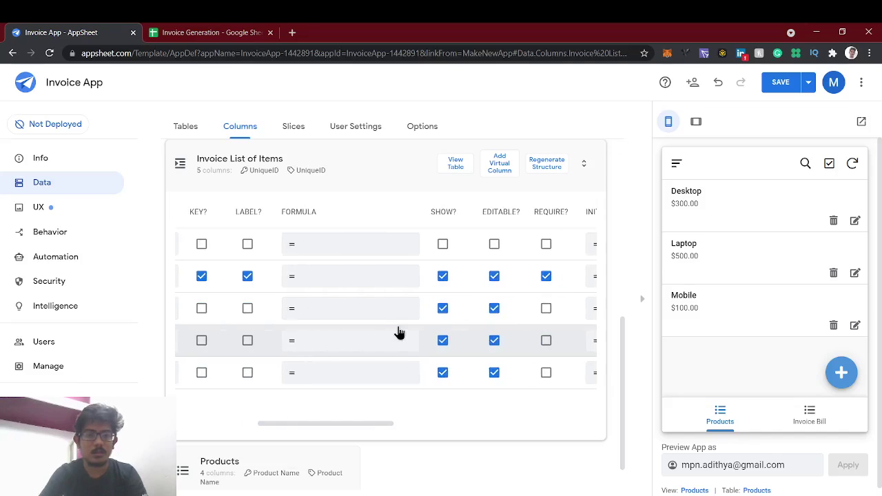
{"action": "scroll", "coordinate": [400, 333], "scroll_direction": "right", "scroll_amount": 3}
{"action": "scroll", "coordinate": [400, 333], "scroll_direction": "left", "scroll_amount": 8}
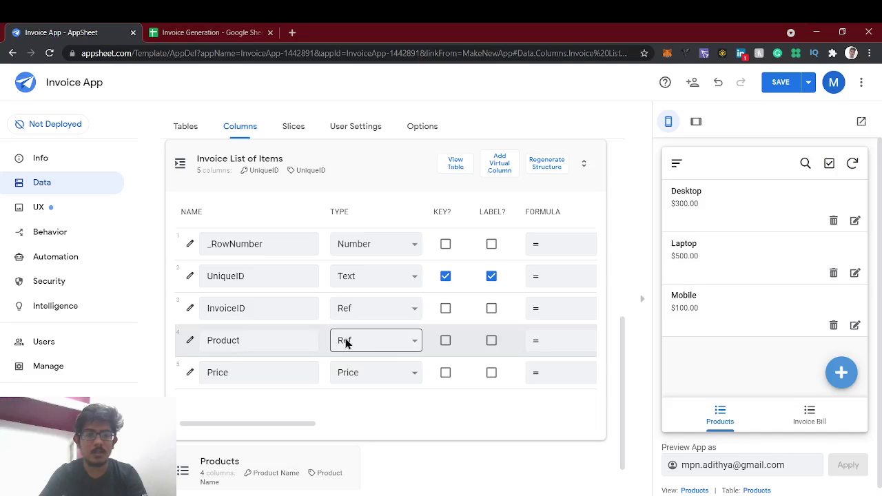
Step: Check the Product column's reference settings in the Invoice List of Items table and close them
{"action": "left_click", "coordinate": [188, 341]}
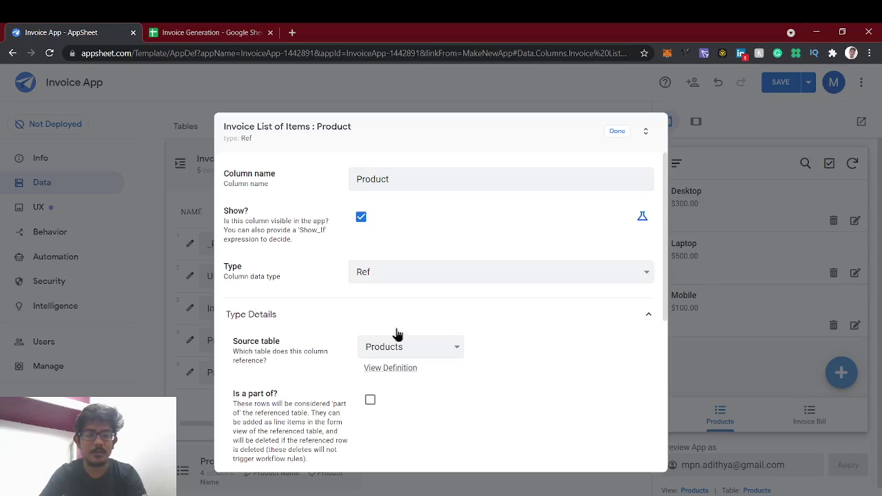
{"action": "scroll", "coordinate": [457, 384], "scroll_direction": "down", "scroll_amount": 1}
{"action": "scroll", "coordinate": [457, 384], "scroll_direction": "up", "scroll_amount": 1}
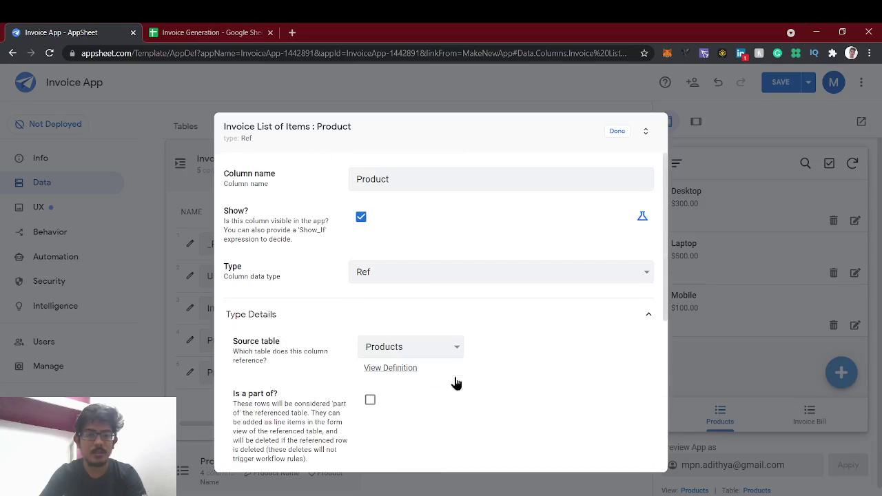
{"action": "left_click", "coordinate": [618, 131]}
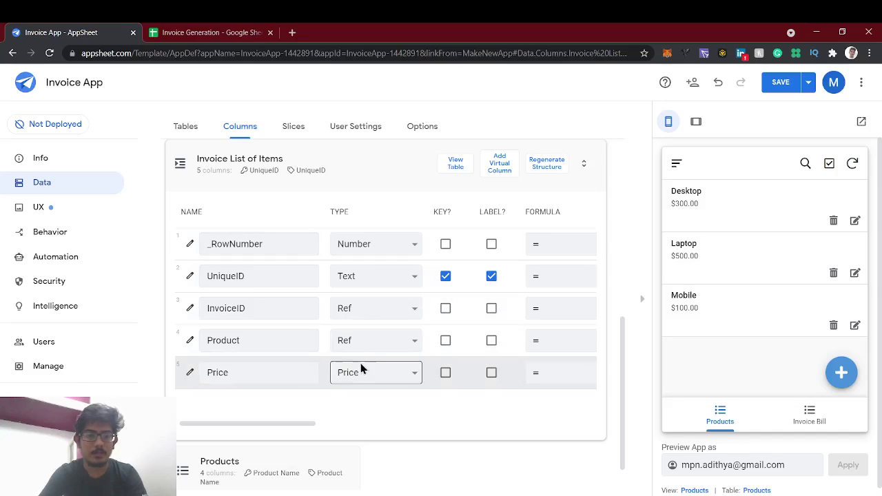
Step: Review the product names and prices in the Invoice Generation spreadsheet, and open the Price column's formula in AppSheet without editing it
{"action": "scroll", "coordinate": [379, 374], "scroll_direction": "right", "scroll_amount": 6}
{"action": "scroll", "coordinate": [379, 375], "scroll_direction": "left", "scroll_amount": 6}
{"action": "left_click", "coordinate": [234, 30]}
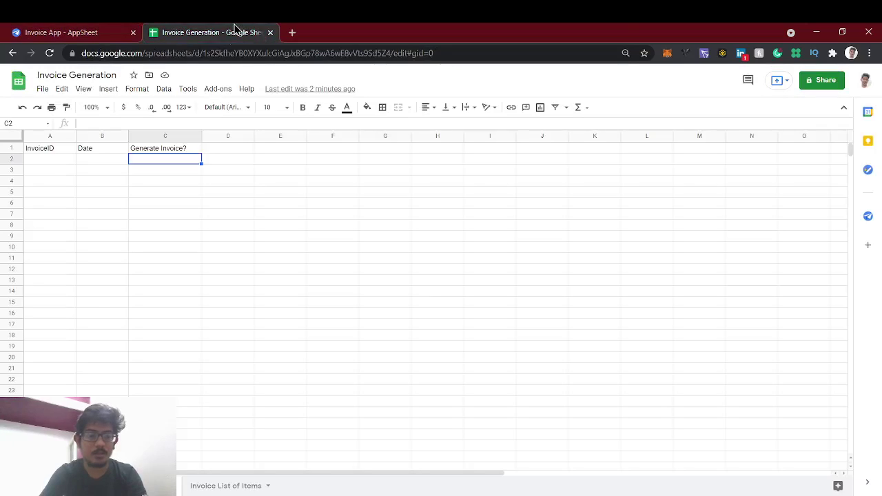
{"action": "left_click", "coordinate": [153, 486]}
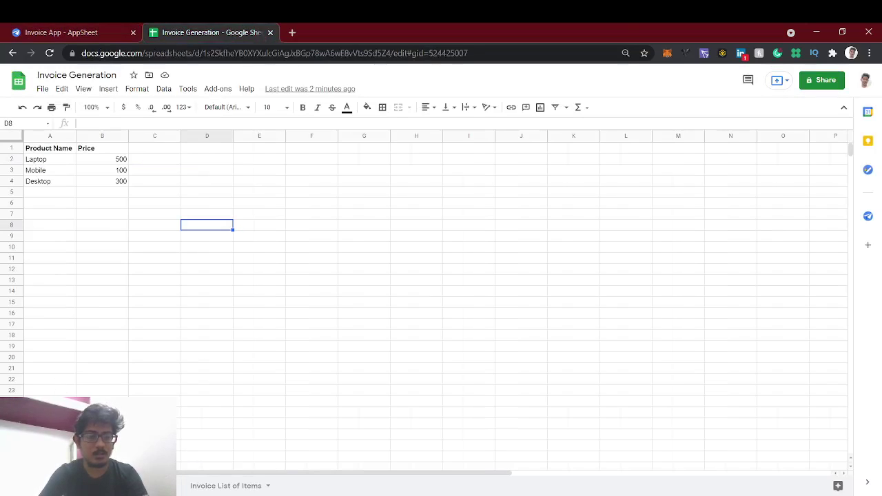
{"action": "left_click", "coordinate": [110, 29]}
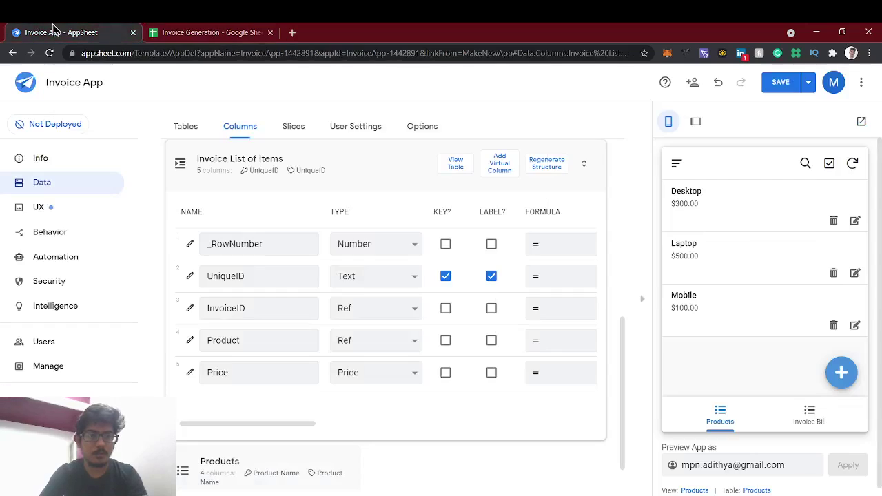
{"action": "left_click", "coordinate": [561, 371]}
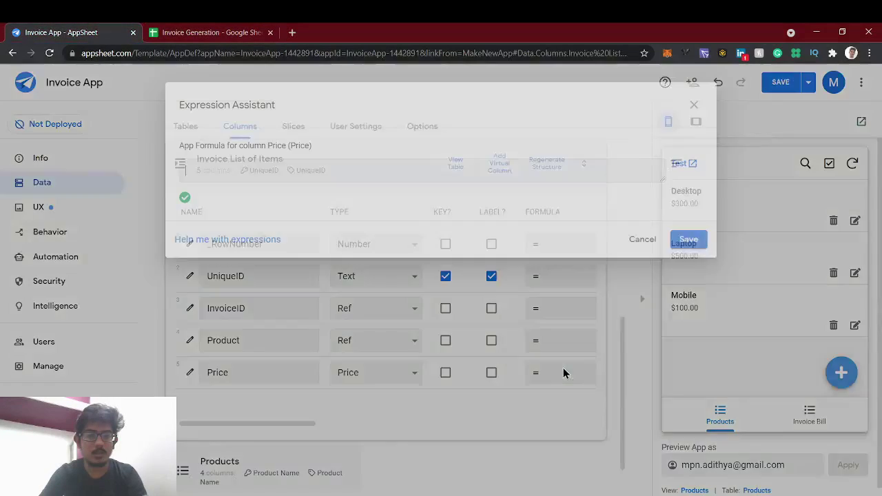
{"action": "left_click", "coordinate": [694, 105]}
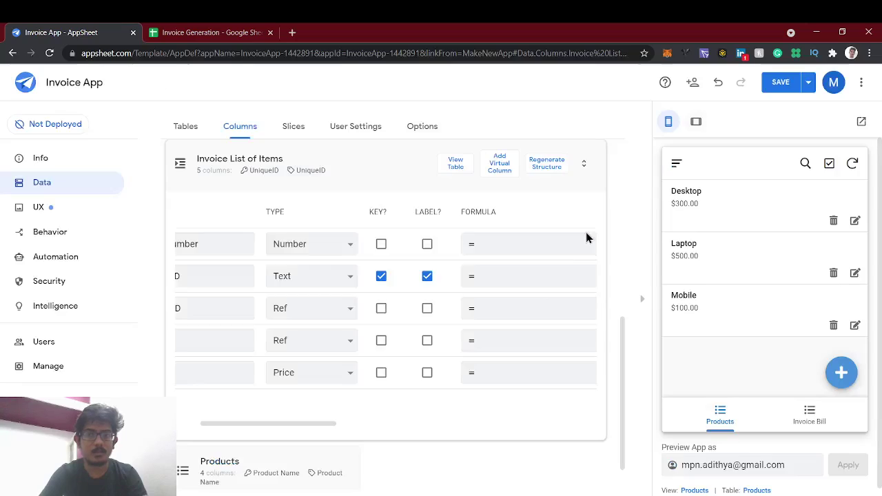
Step: In the spreadsheet's Invoice List of Items sheet, insert a column between Product and Price with the header Quantity
{"action": "left_click", "coordinate": [241, 31]}
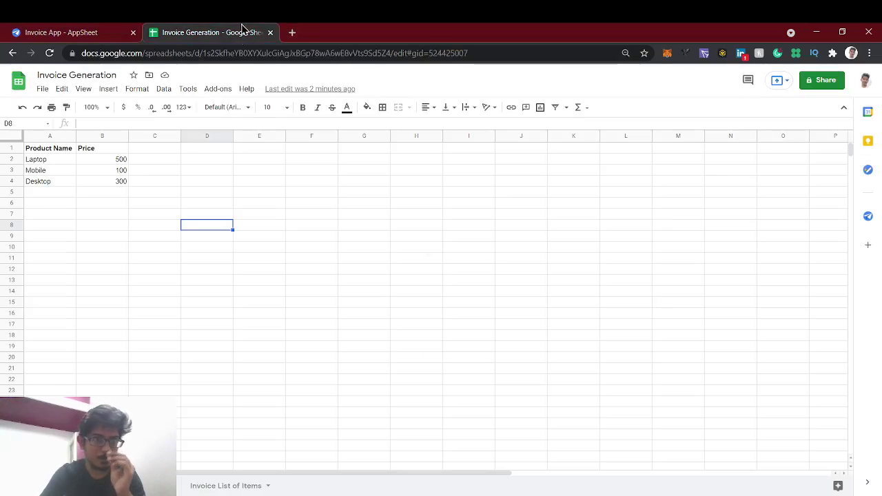
{"action": "left_click", "coordinate": [211, 485]}
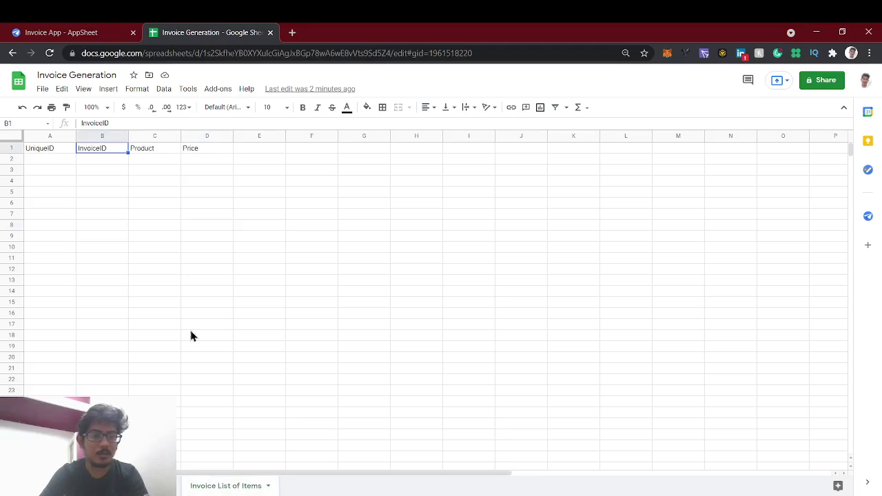
{"action": "right_click", "coordinate": [143, 140]}
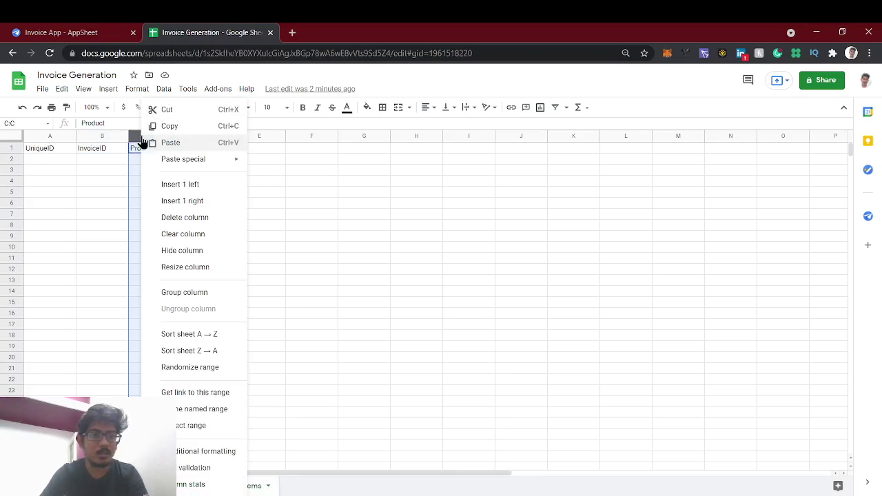
{"action": "left_click", "coordinate": [186, 200]}
{"action": "type", "text": "Q"}
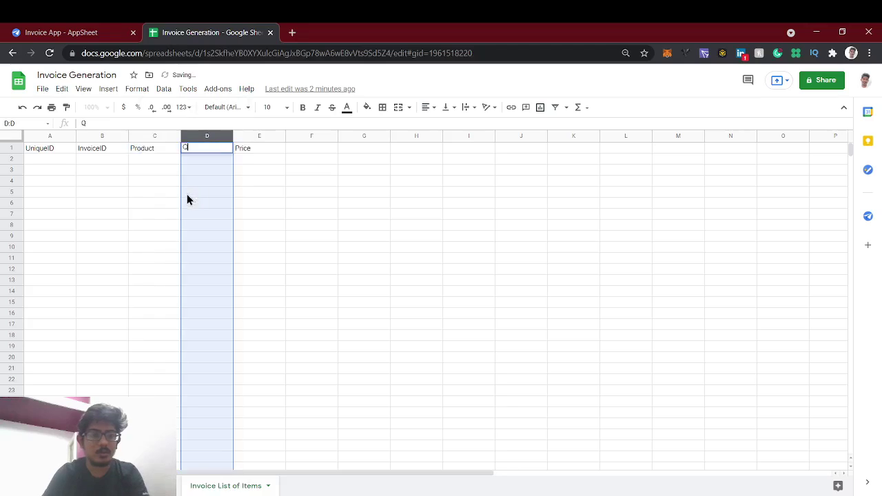
{"action": "type", "text": "uantity"}
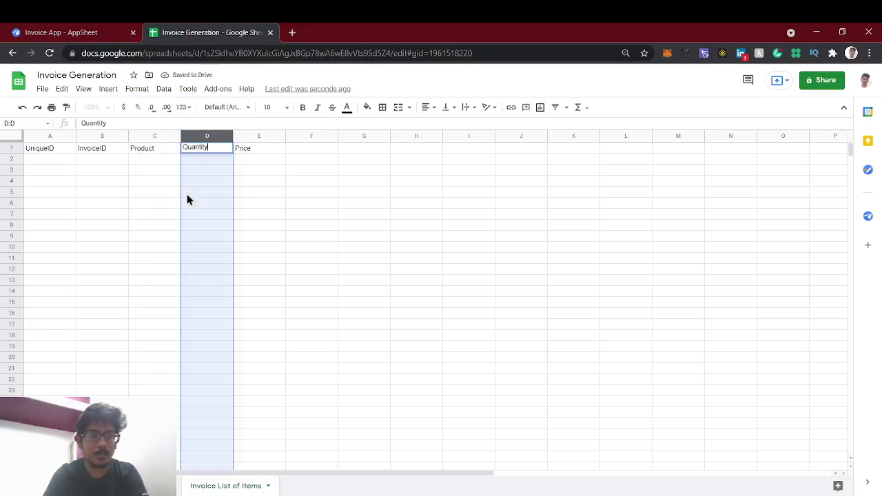
{"action": "key", "text": "Return"}
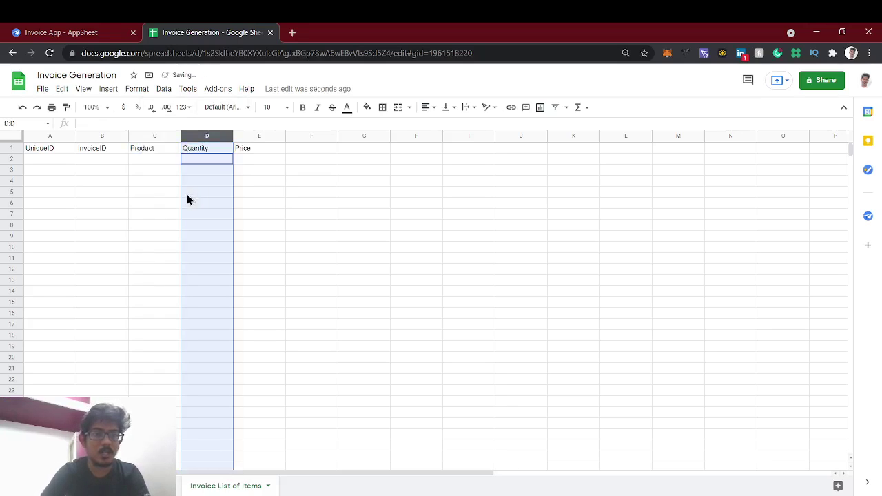
Step: In AppSheet, regenerate the structure of the Invoice List of Items table to include the Quantity column
{"action": "left_click", "coordinate": [92, 30]}
{"action": "left_click", "coordinate": [551, 165]}
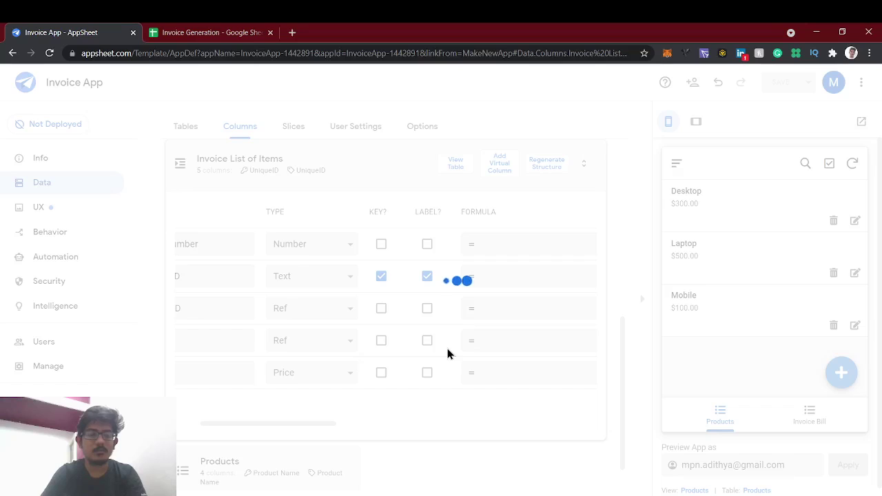
{"action": "left_click", "coordinate": [170, 30]}
{"action": "left_click", "coordinate": [78, 31]}
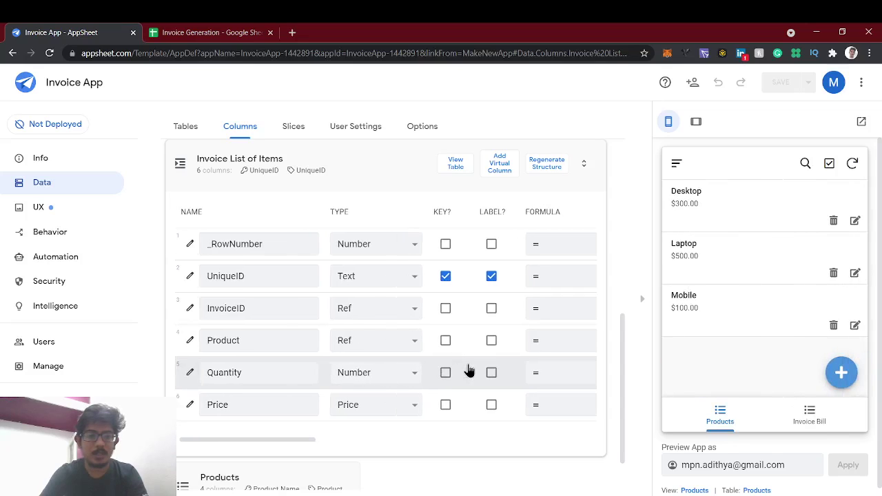
Step: Start the Price column's app formula with [Product].[], consulting the spreadsheet's product list
{"action": "left_click", "coordinate": [558, 411]}
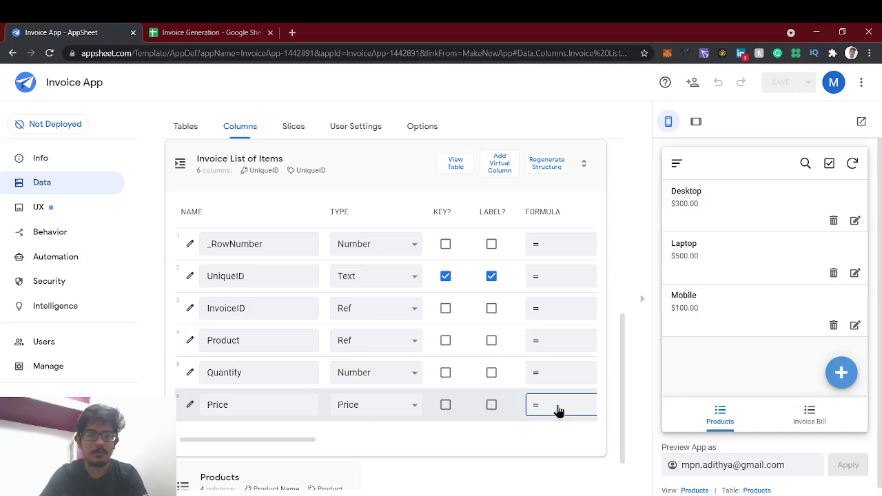
{"action": "left_click", "coordinate": [373, 243]}
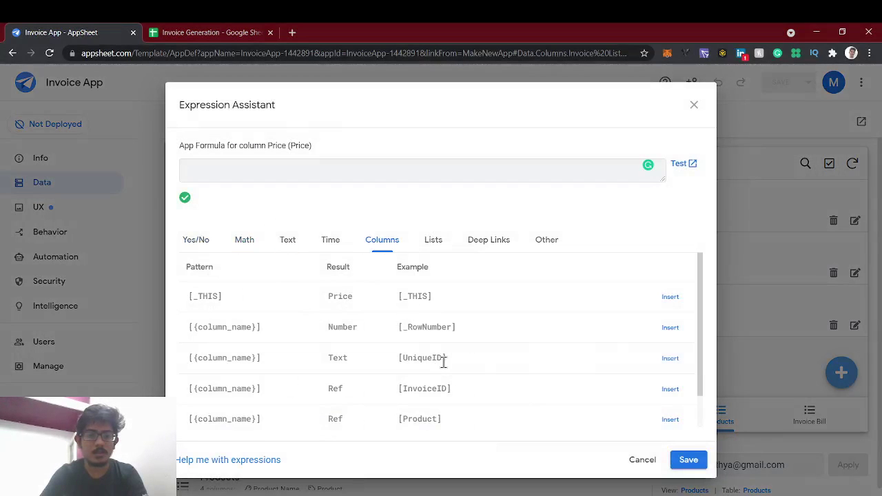
{"action": "left_click", "coordinate": [165, 33]}
{"action": "left_click", "coordinate": [77, 486]}
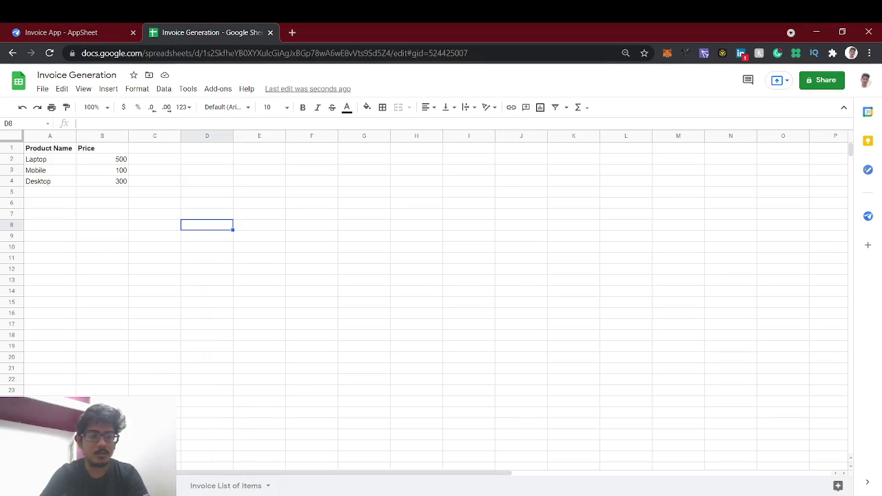
{"action": "left_click", "coordinate": [77, 31]}
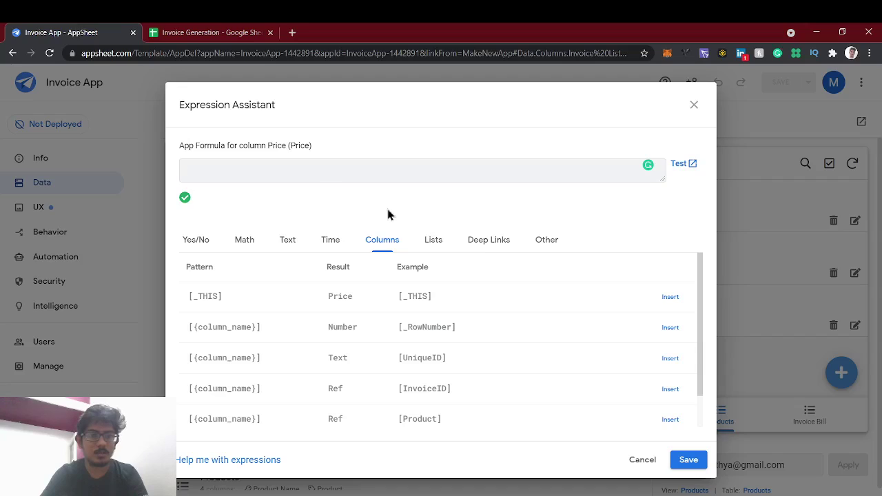
{"action": "scroll", "coordinate": [428, 324], "scroll_direction": "down", "scroll_amount": 1}
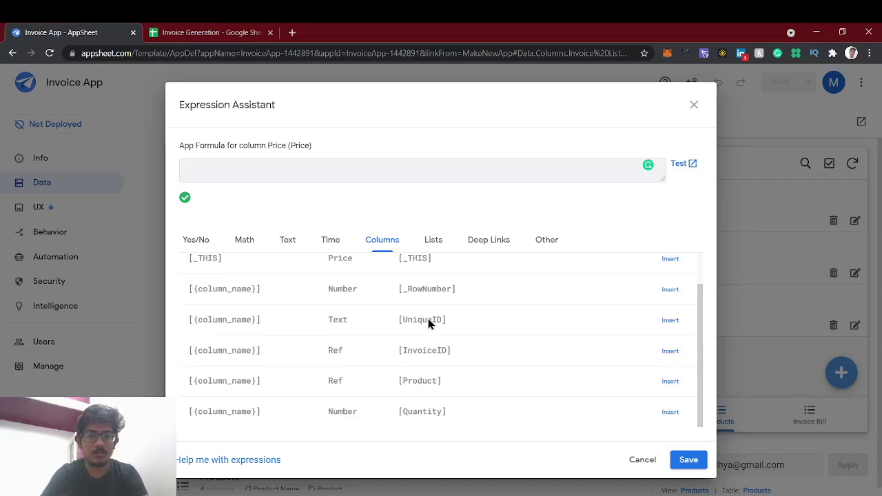
{"action": "left_click", "coordinate": [672, 382]}
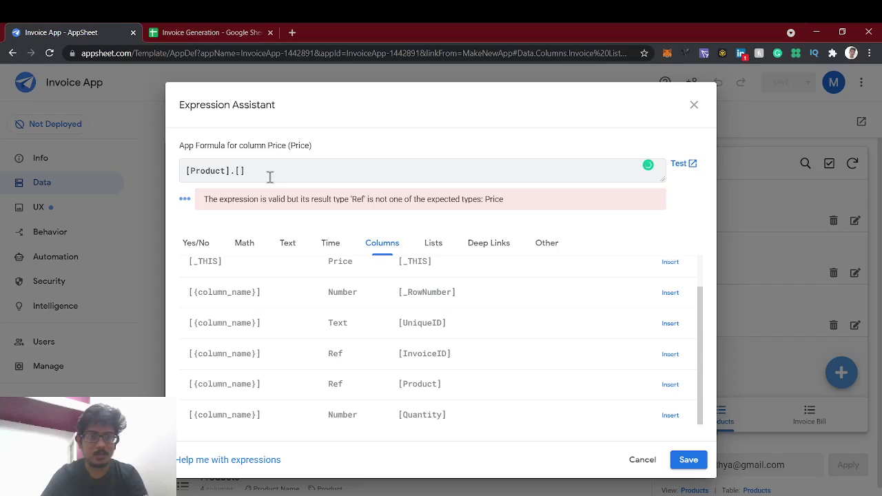
Step: Complete the formula as [Product].[Price], matching the spreadsheet's Price header, and save it
{"action": "left_click", "coordinate": [204, 31]}
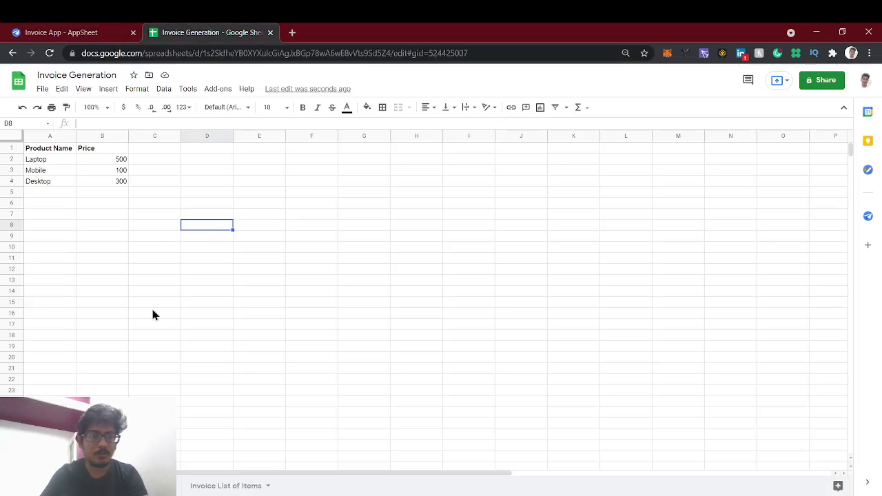
{"action": "left_click", "coordinate": [99, 152]}
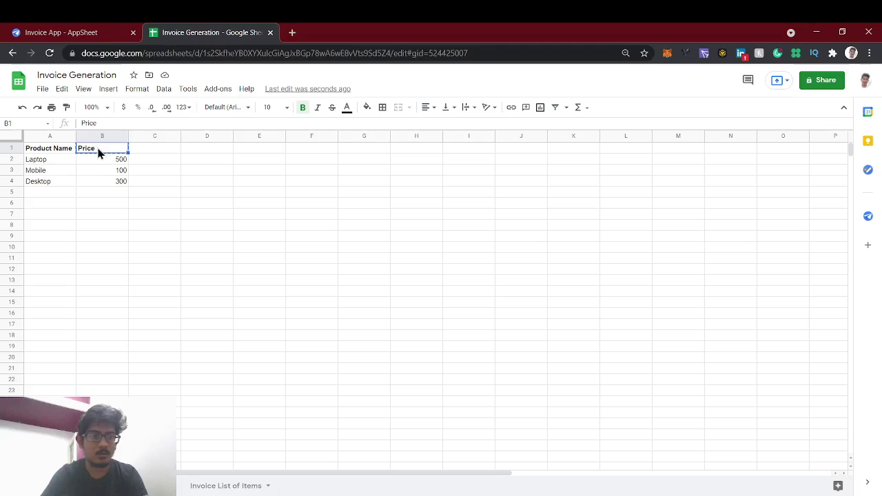
{"action": "left_click", "coordinate": [45, 32]}
{"action": "type", "text": "Price"}
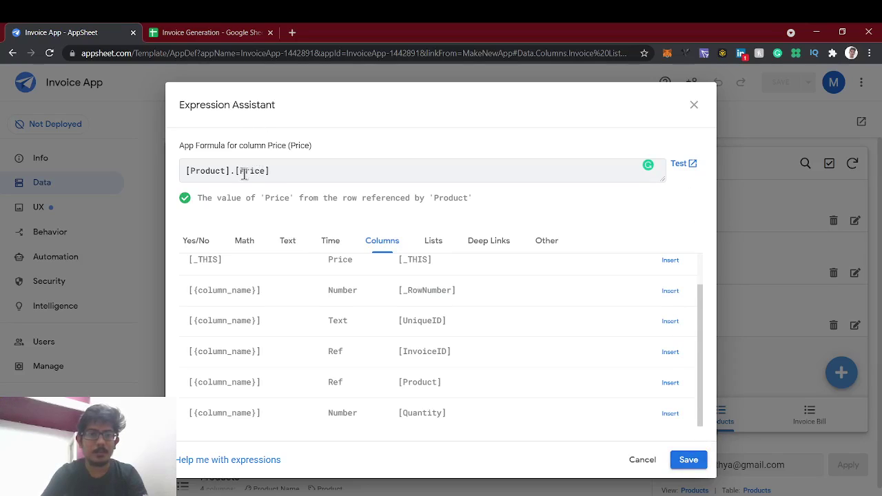
{"action": "left_click", "coordinate": [203, 32]}
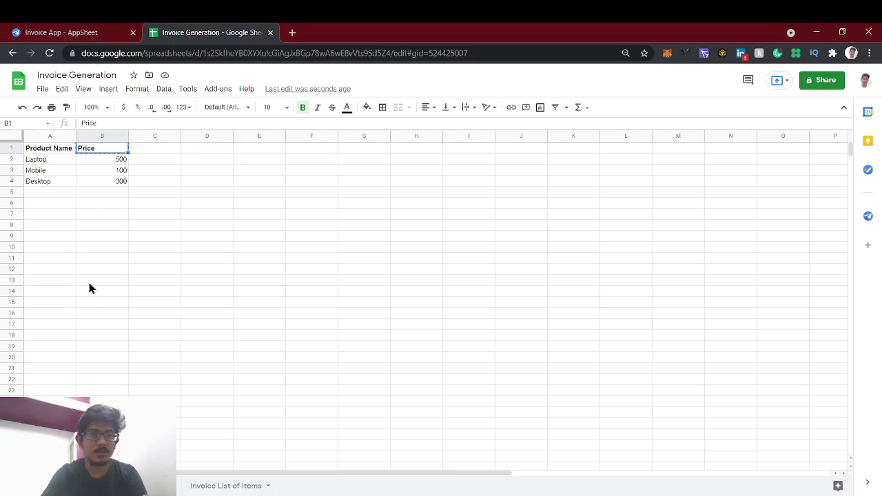
{"action": "left_click", "coordinate": [96, 29]}
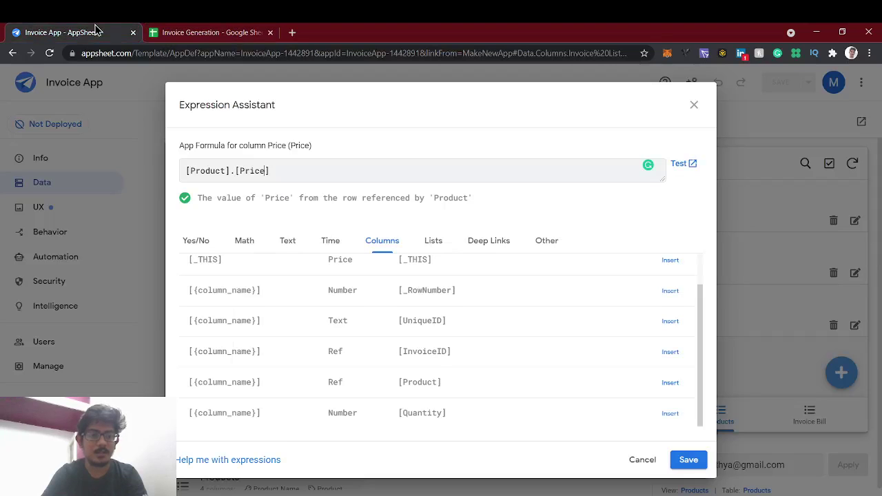
{"action": "left_click", "coordinate": [688, 460]}
Step: Extend the Price column's formula to [Product].[Price] * [Quantity] and save it
{"action": "scroll", "coordinate": [338, 378], "scroll_direction": "left", "scroll_amount": 2}
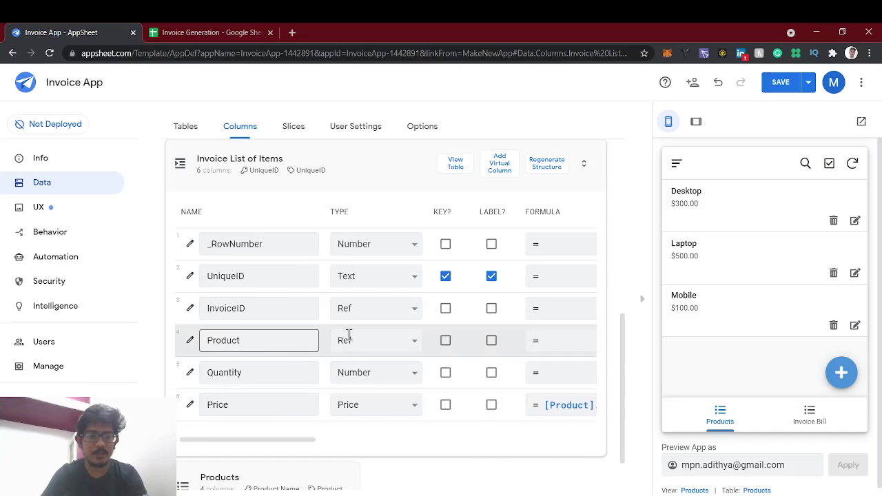
{"action": "scroll", "coordinate": [501, 368], "scroll_direction": "right", "scroll_amount": 4}
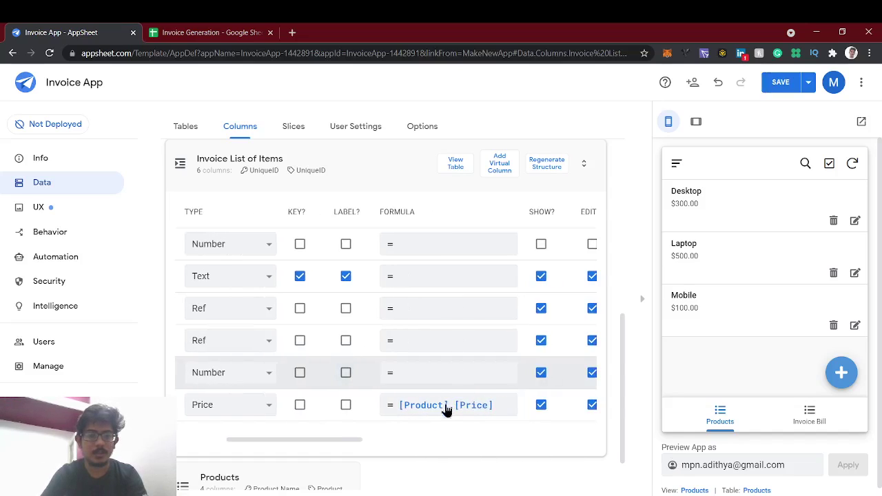
{"action": "scroll", "coordinate": [448, 409], "scroll_direction": "left", "scroll_amount": 3}
{"action": "scroll", "coordinate": [418, 400], "scroll_direction": "left", "scroll_amount": 1}
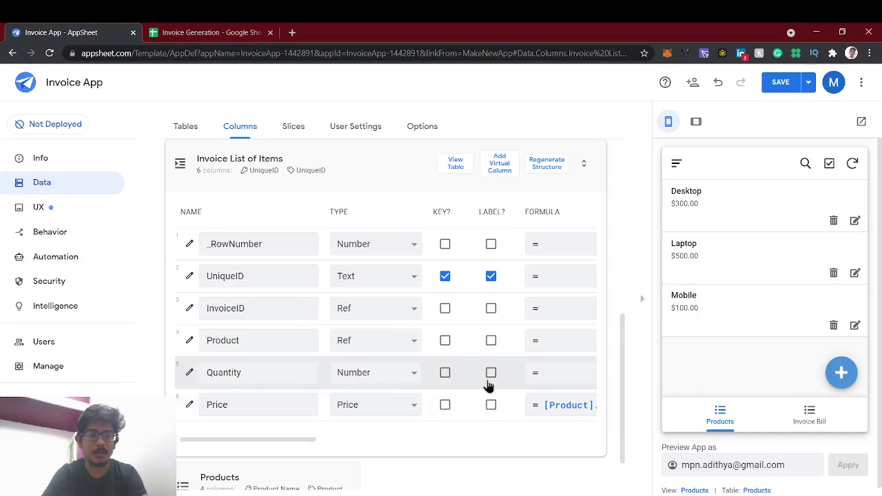
{"action": "left_click", "coordinate": [559, 411]}
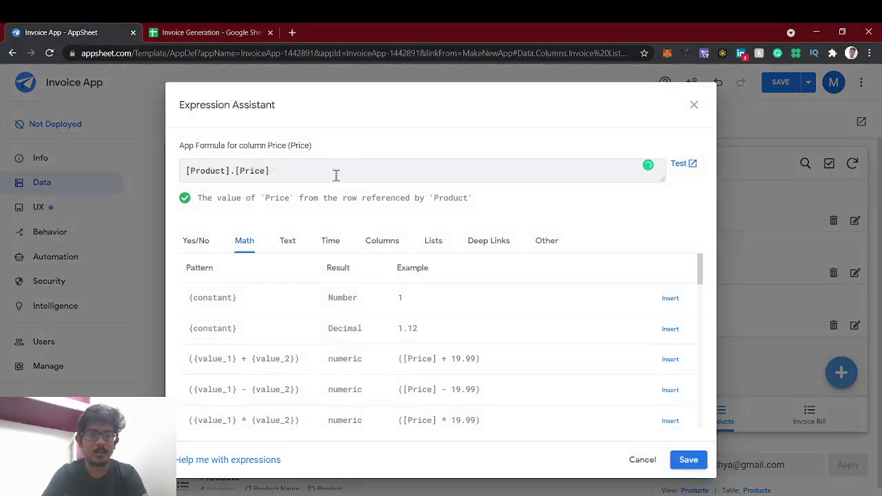
{"action": "left_click", "coordinate": [370, 240]}
{"action": "scroll", "coordinate": [540, 399], "scroll_direction": "down", "scroll_amount": 1}
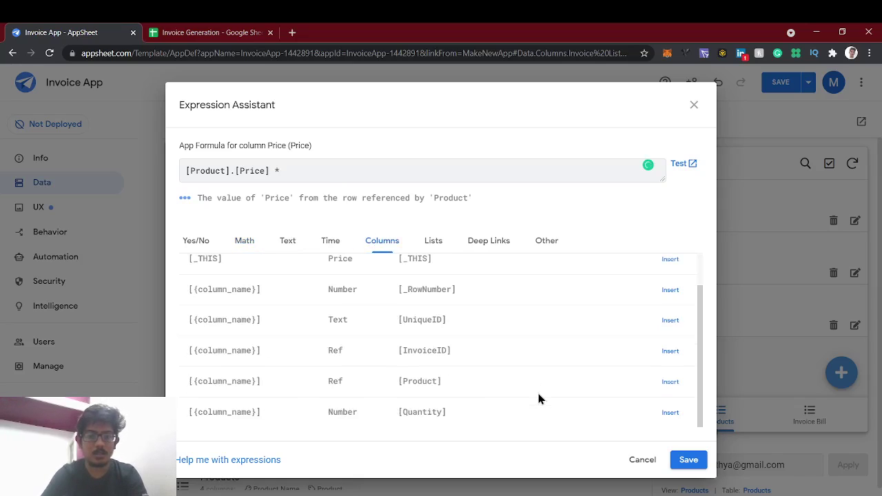
{"action": "left_click", "coordinate": [671, 413]}
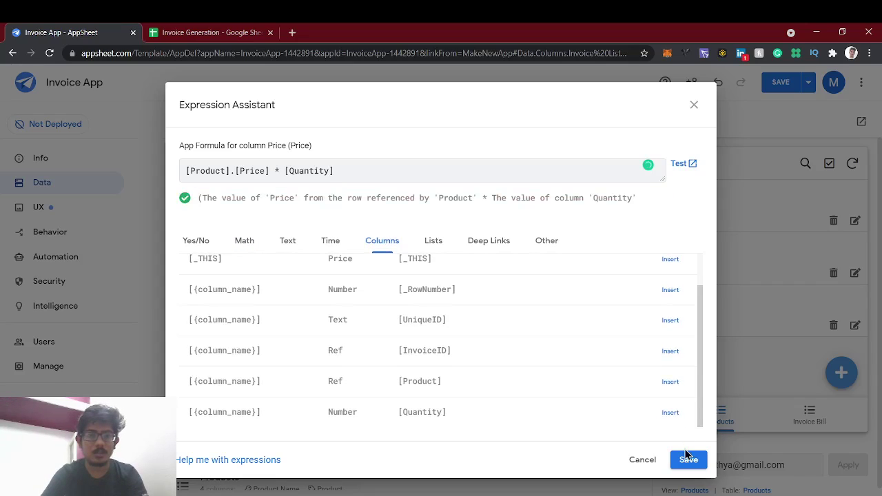
{"action": "left_click", "coordinate": [686, 459]}
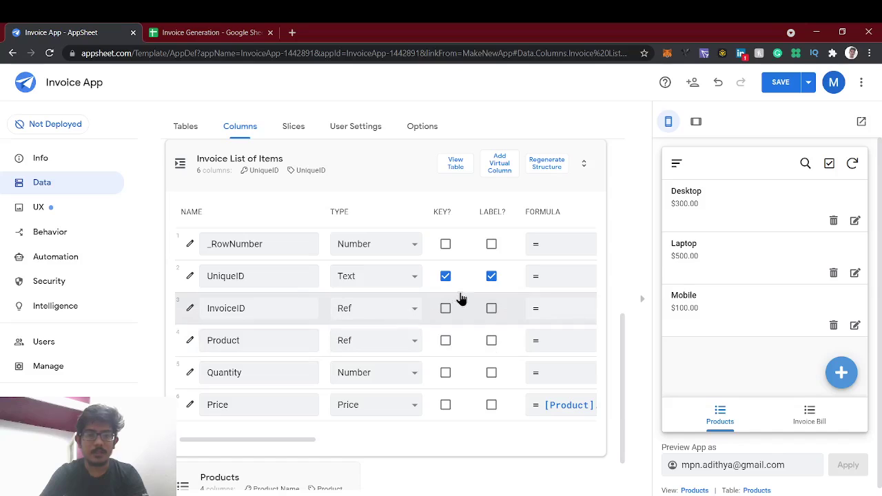
{"action": "scroll", "coordinate": [492, 305], "scroll_direction": "right", "scroll_amount": 3}
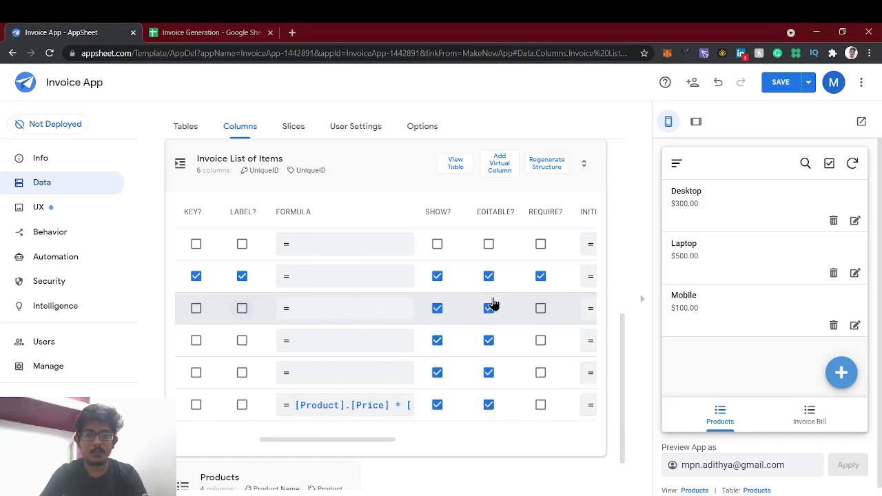
Step: Preview the Invoice Bill view and open its table's column definitions to review the column settings
{"action": "scroll", "coordinate": [492, 306], "scroll_direction": "left", "scroll_amount": 3}
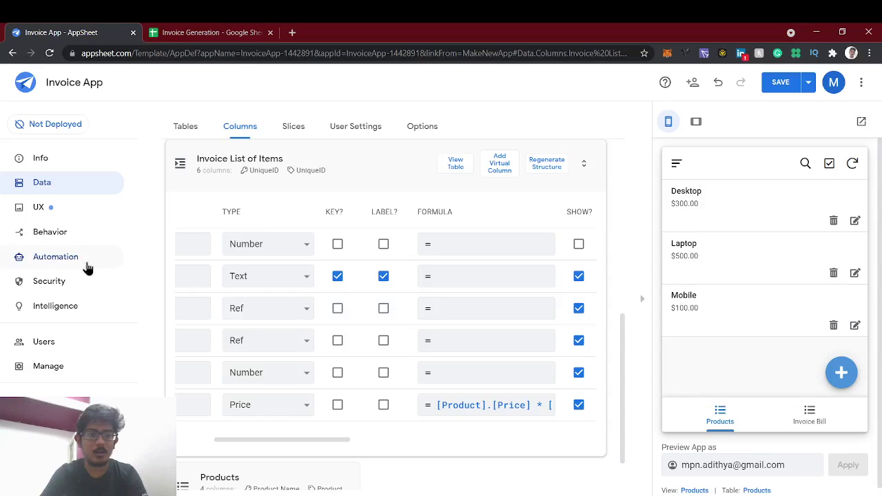
{"action": "scroll", "coordinate": [471, 311], "scroll_direction": "left", "scroll_amount": 2}
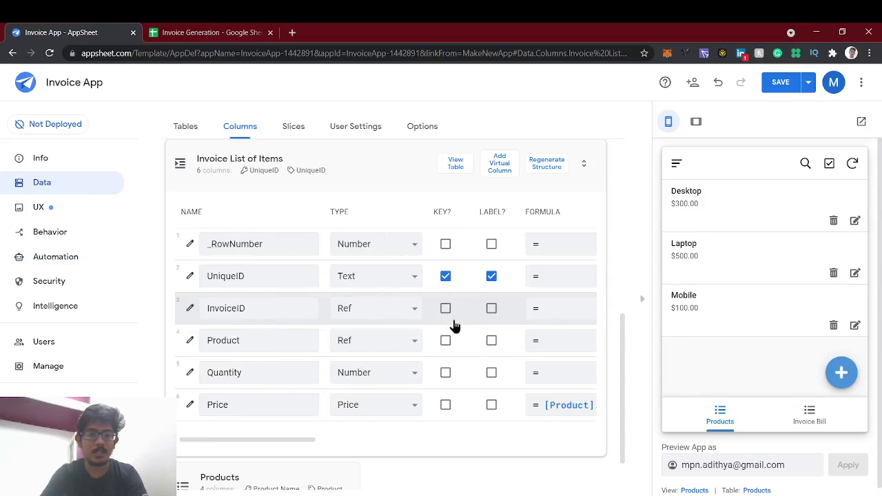
{"action": "left_click", "coordinate": [806, 419]}
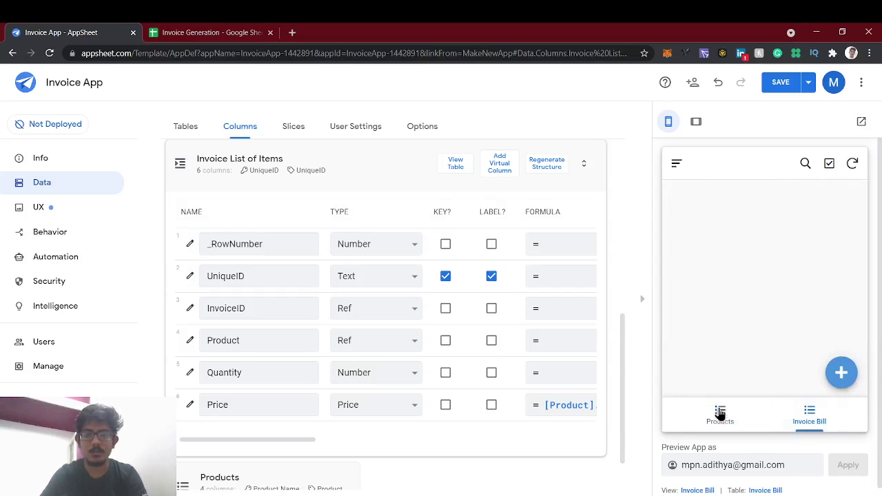
{"action": "left_click", "coordinate": [755, 491]}
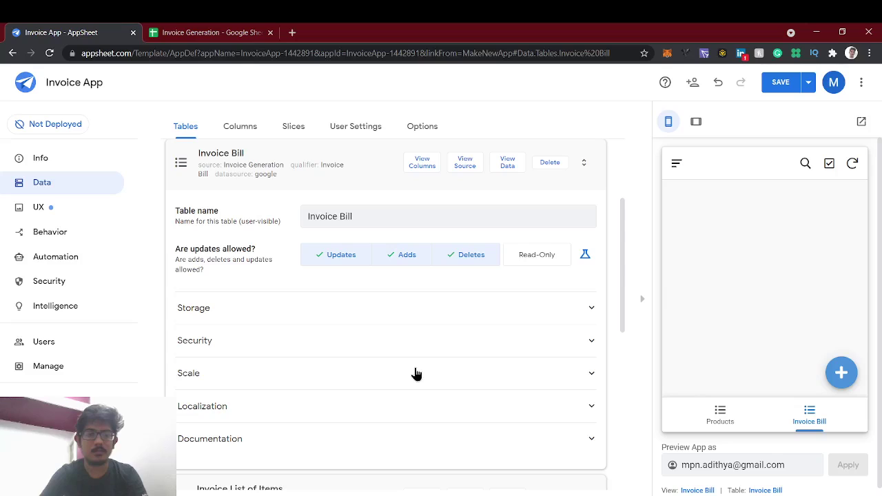
{"action": "left_click", "coordinate": [428, 178]}
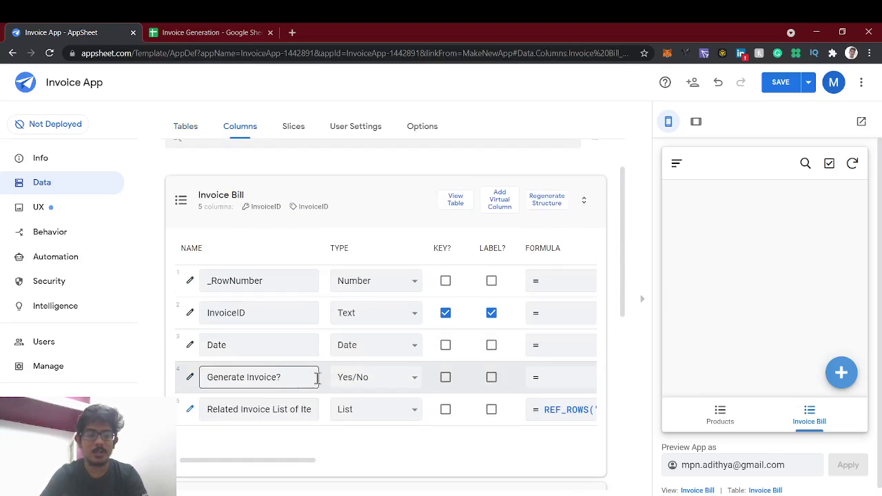
{"action": "scroll", "coordinate": [427, 382], "scroll_direction": "right", "scroll_amount": 3}
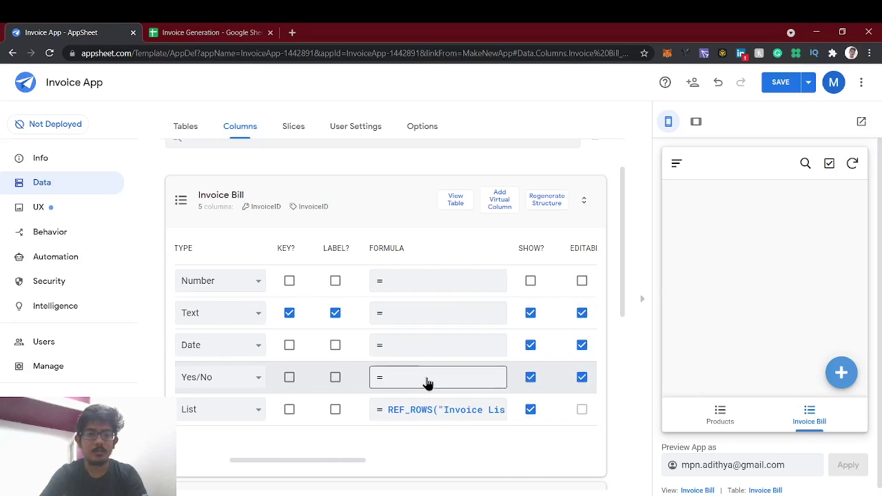
{"action": "scroll", "coordinate": [427, 382], "scroll_direction": "right", "scroll_amount": 2}
{"action": "scroll", "coordinate": [426, 384], "scroll_direction": "left", "scroll_amount": 6}
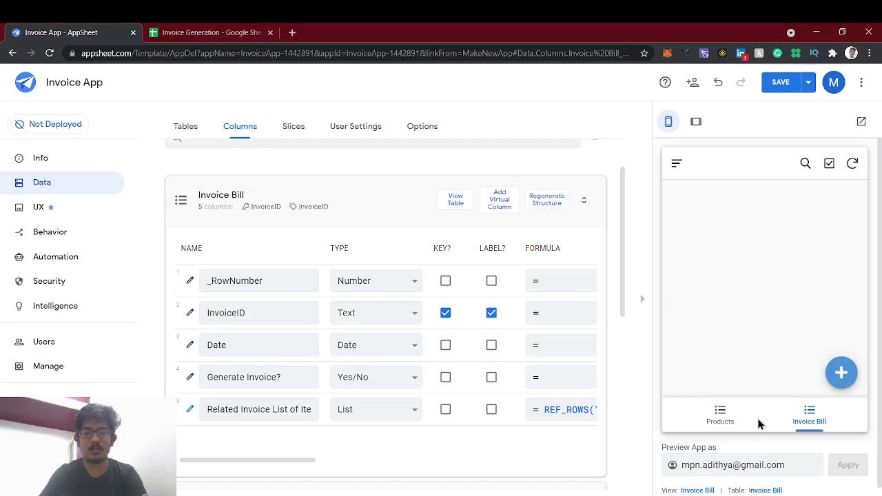
Step: Save the app and start a new Invoice Bill entry in the preview
{"action": "left_click", "coordinate": [739, 422]}
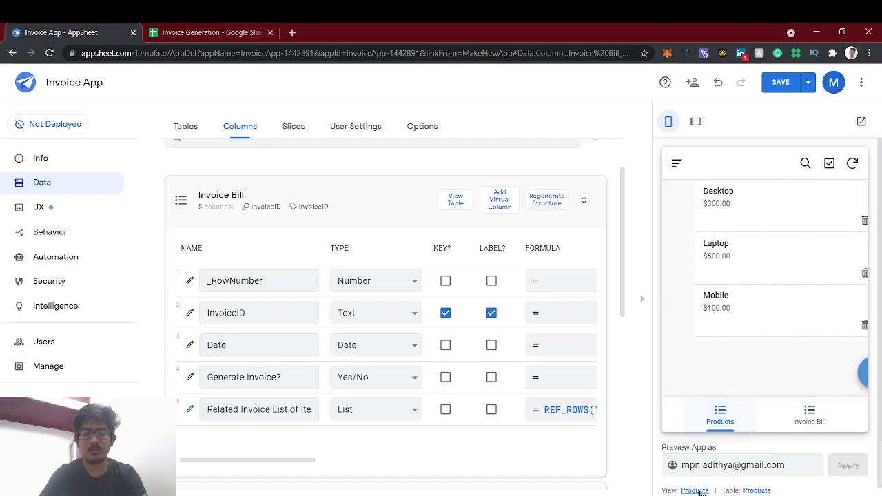
{"action": "left_click", "coordinate": [812, 426]}
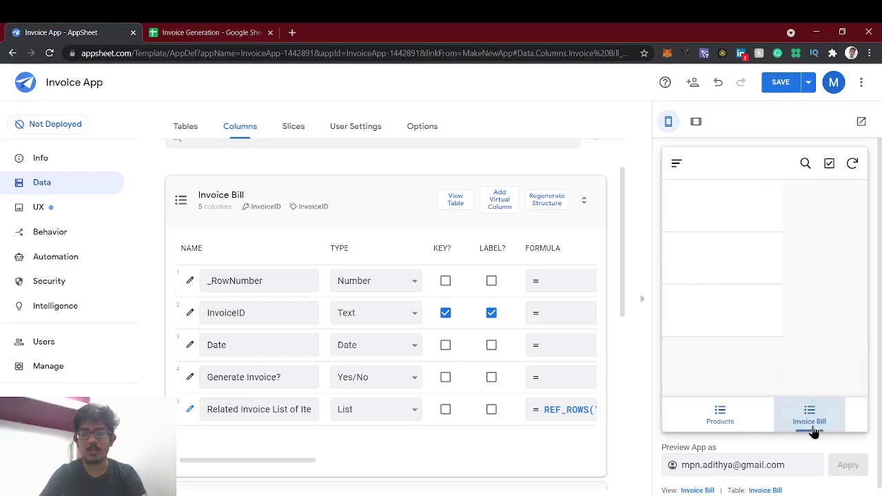
{"action": "left_click", "coordinate": [783, 81]}
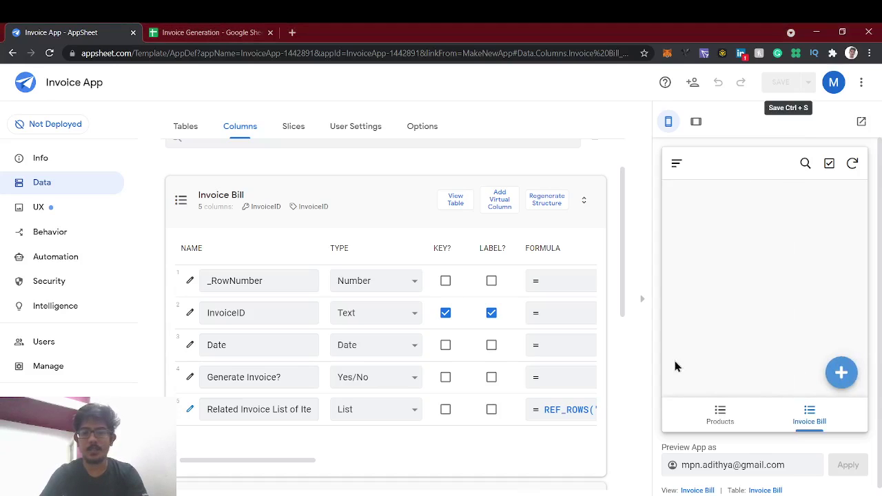
{"action": "left_click", "coordinate": [841, 372]}
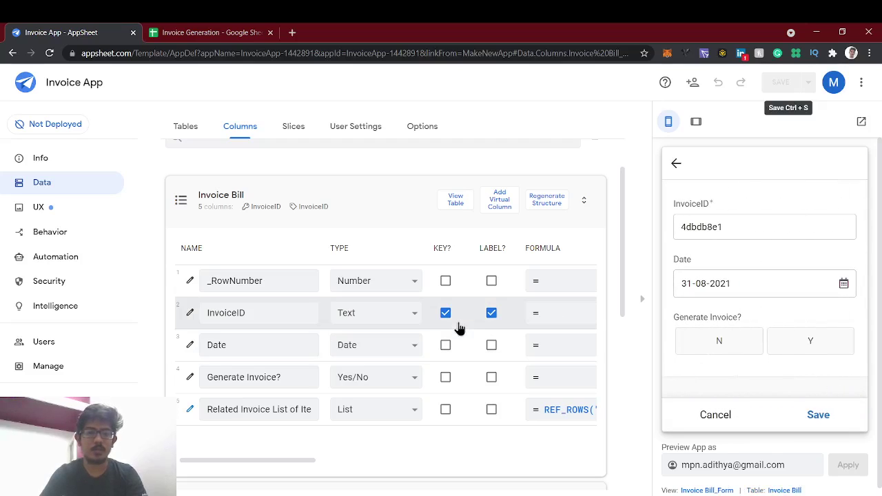
Step: Hide the InvoiceID and Generate Invoice? columns of the Invoice Bill table from the app
{"action": "scroll", "coordinate": [460, 329], "scroll_direction": "right", "scroll_amount": 3}
{"action": "scroll", "coordinate": [460, 328], "scroll_direction": "left", "scroll_amount": 2}
{"action": "scroll", "coordinate": [459, 329], "scroll_direction": "right", "scroll_amount": 3}
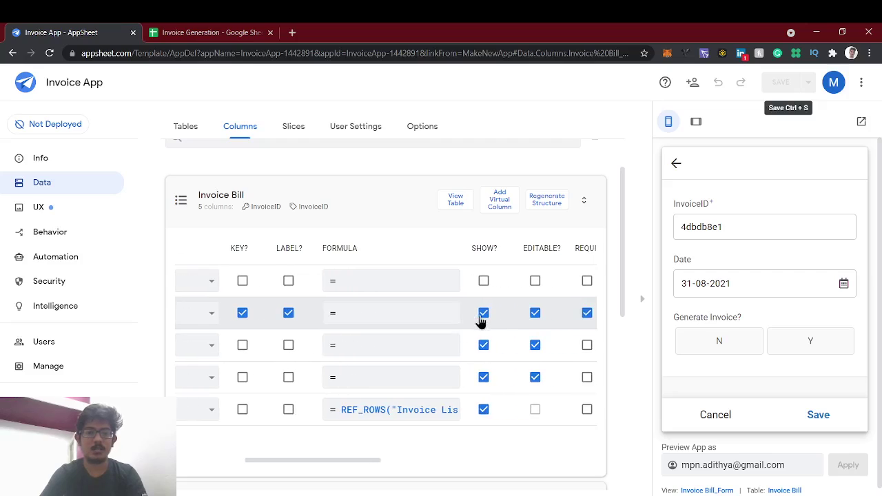
{"action": "left_click", "coordinate": [485, 315]}
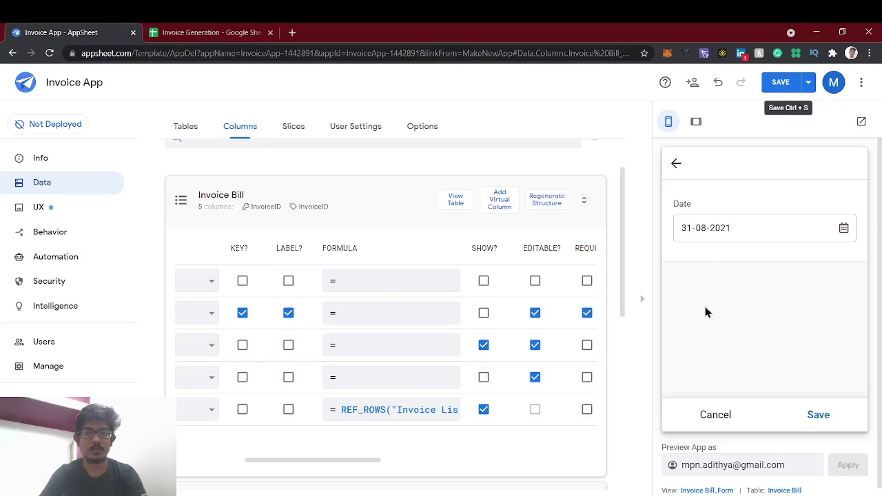
Step: Mark the InvoiceID reference in the Invoice List of Items table as part of the Invoice Bill table
{"action": "scroll", "coordinate": [485, 397], "scroll_direction": "left", "scroll_amount": 3}
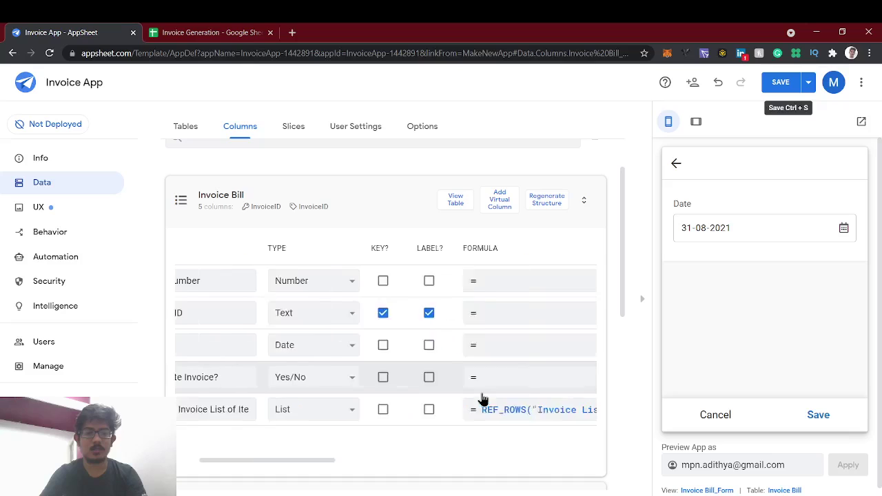
{"action": "scroll", "coordinate": [234, 417], "scroll_direction": "down", "scroll_amount": 3}
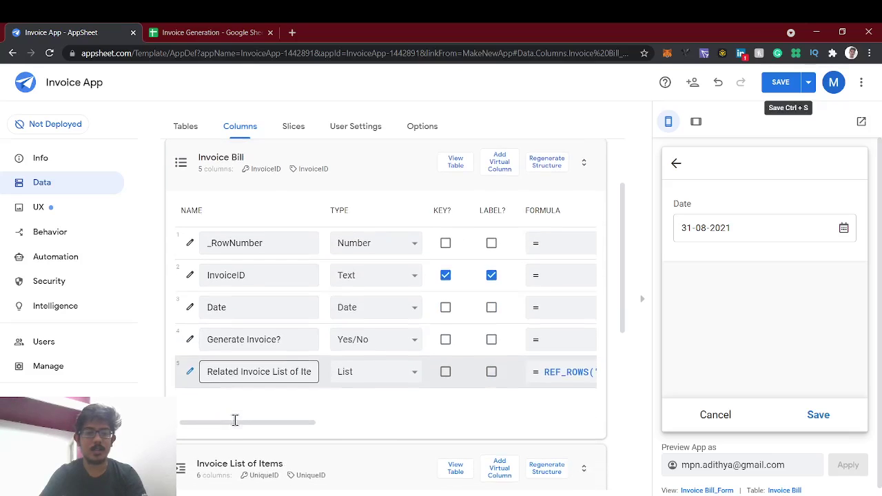
{"action": "scroll", "coordinate": [234, 411], "scroll_direction": "down", "scroll_amount": 2}
{"action": "scroll", "coordinate": [231, 386], "scroll_direction": "up", "scroll_amount": 2}
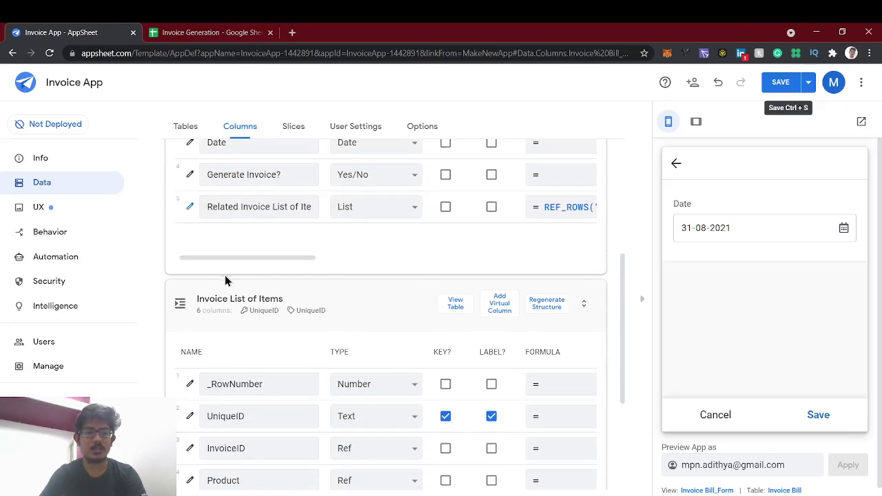
{"action": "scroll", "coordinate": [252, 265], "scroll_direction": "up", "scroll_amount": 4}
{"action": "scroll", "coordinate": [270, 311], "scroll_direction": "down", "scroll_amount": 5}
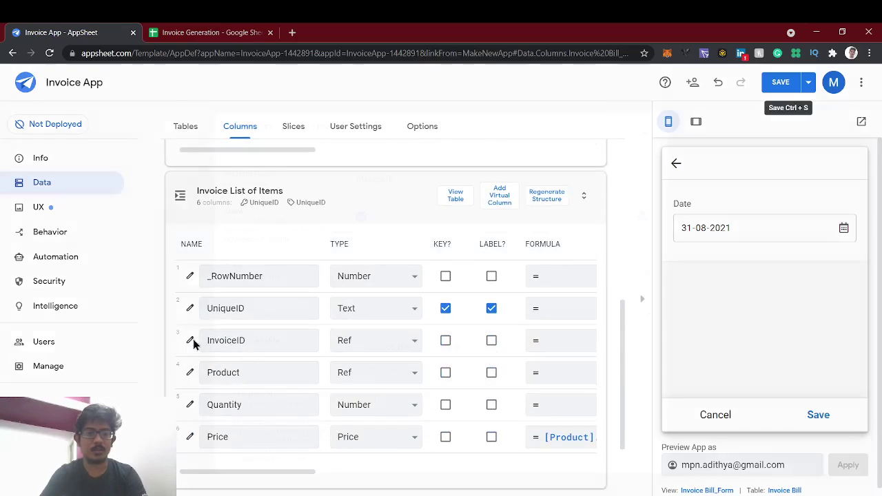
{"action": "left_click", "coordinate": [191, 340]}
{"action": "scroll", "coordinate": [347, 315], "scroll_direction": "down", "scroll_amount": 3}
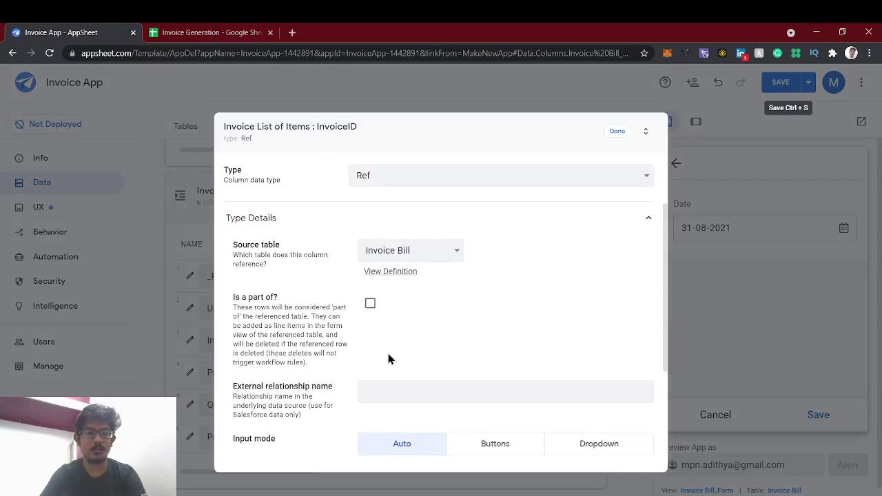
{"action": "scroll", "coordinate": [389, 359], "scroll_direction": "down", "scroll_amount": 1}
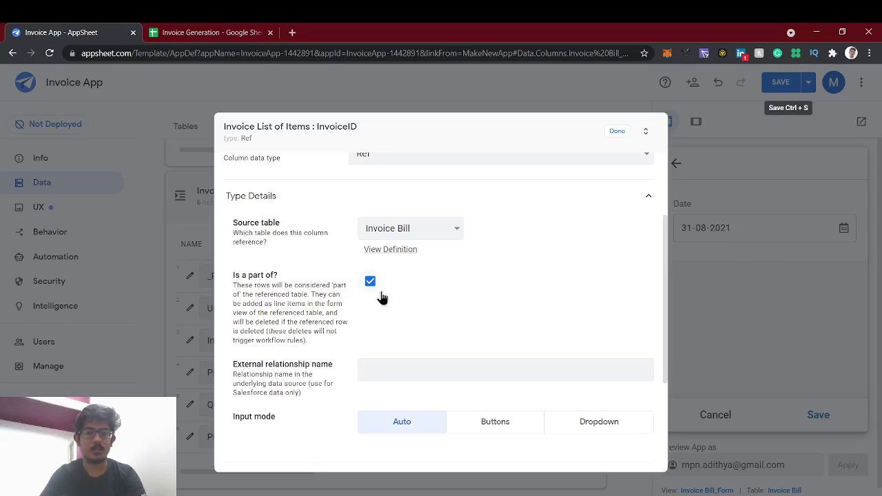
{"action": "scroll", "coordinate": [381, 297], "scroll_direction": "up", "scroll_amount": 3}
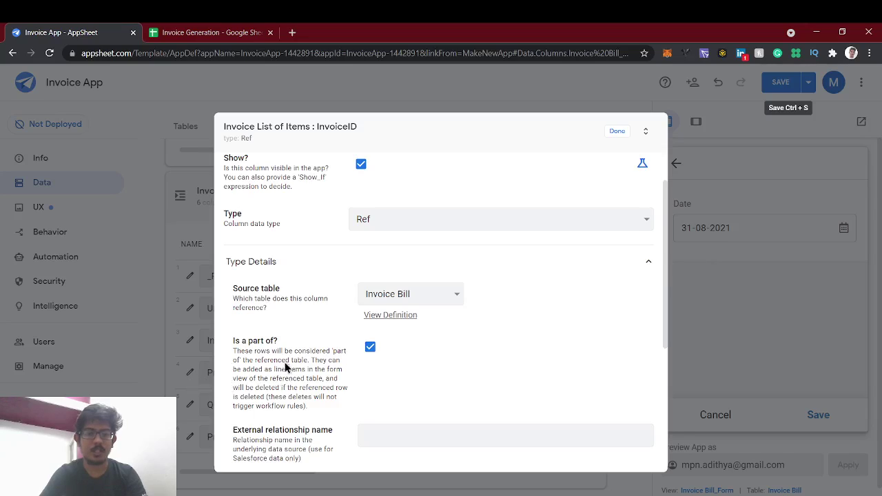
{"action": "scroll", "coordinate": [313, 334], "scroll_direction": "up", "scroll_amount": 1}
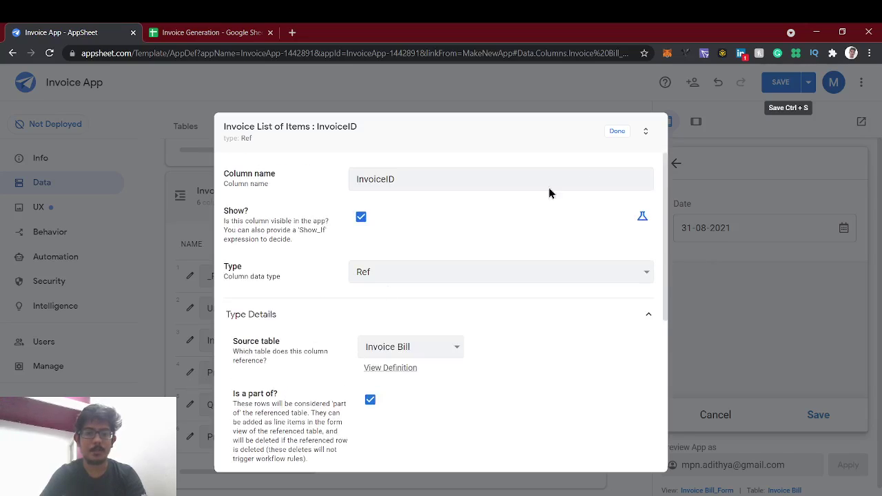
{"action": "left_click", "coordinate": [617, 134]}
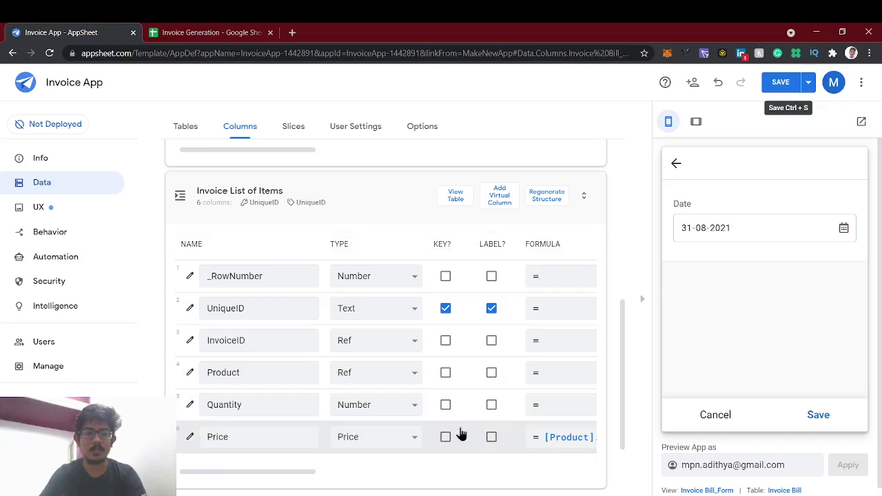
Step: Save the app and start a new line item inside the Invoice Bill form in the preview
{"action": "scroll", "coordinate": [374, 296], "scroll_direction": "up", "scroll_amount": 5}
{"action": "scroll", "coordinate": [514, 328], "scroll_direction": "right", "scroll_amount": 4}
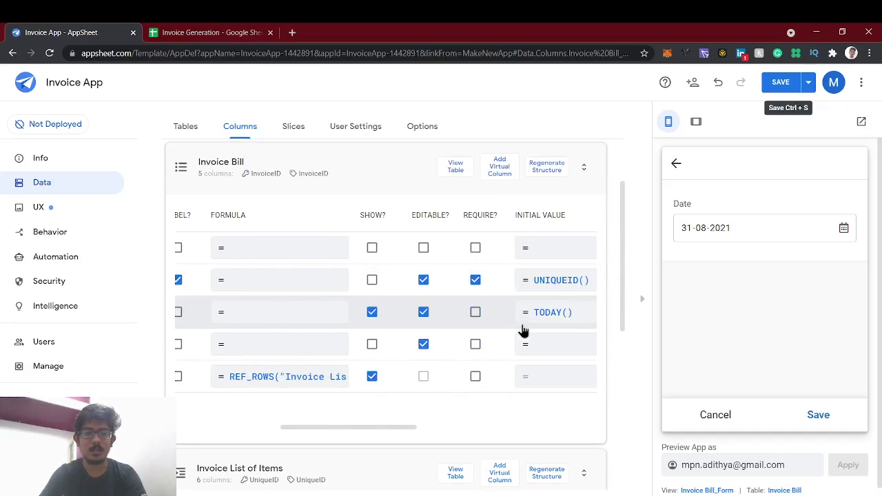
{"action": "scroll", "coordinate": [524, 331], "scroll_direction": "left", "scroll_amount": 5}
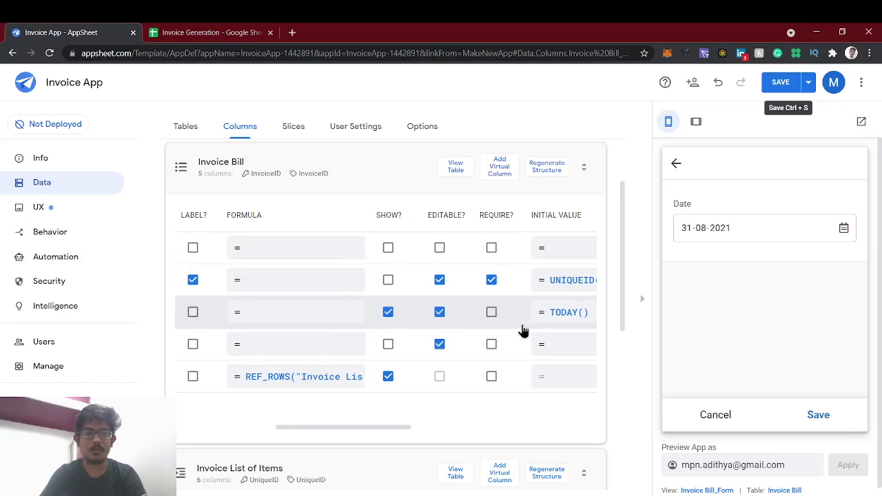
{"action": "left_click", "coordinate": [781, 91]}
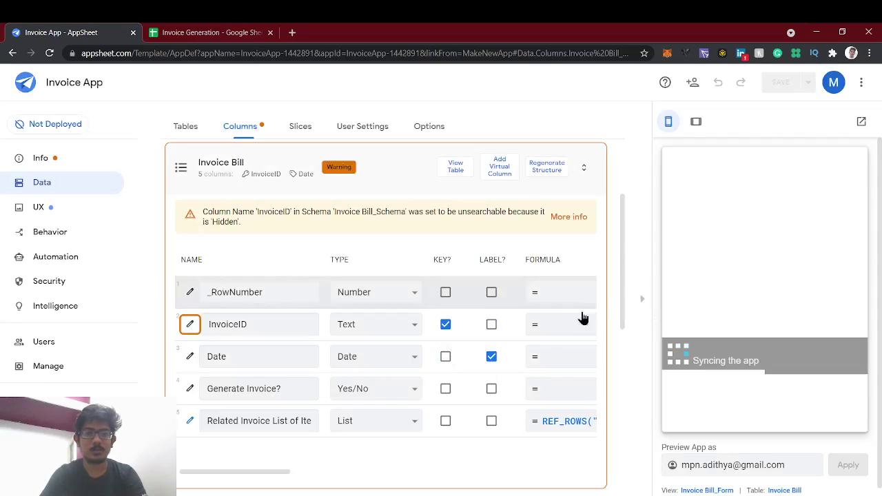
{"action": "scroll", "coordinate": [457, 286], "scroll_direction": "down", "scroll_amount": 1}
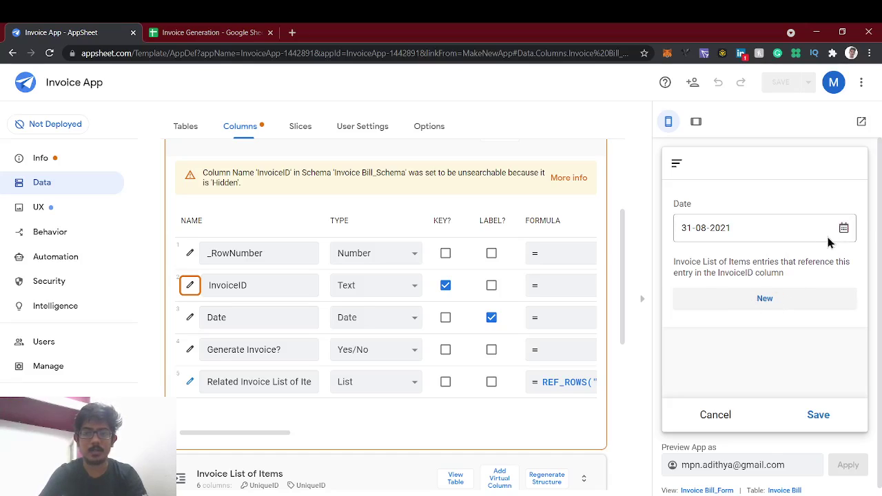
{"action": "left_click", "coordinate": [770, 307]}
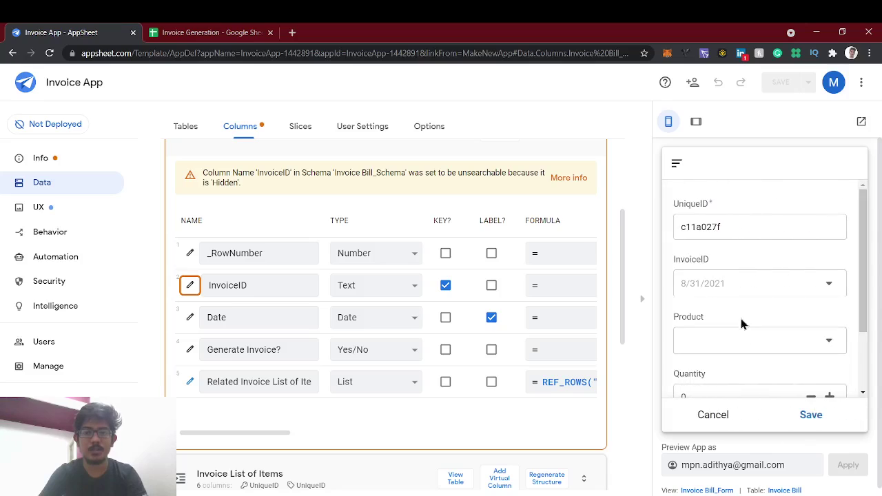
Step: Hide the UniqueID and InvoiceID columns of the Invoice List of Items table from the app
{"action": "left_click", "coordinate": [786, 491]}
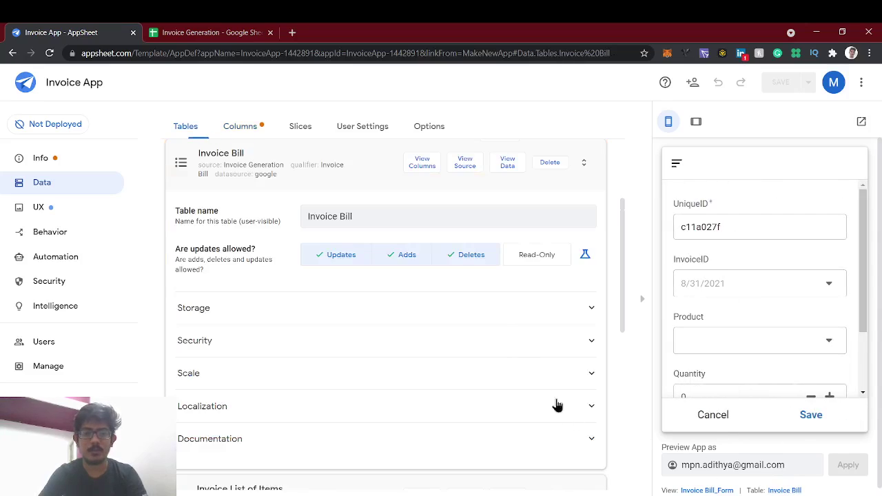
{"action": "left_click", "coordinate": [422, 164]}
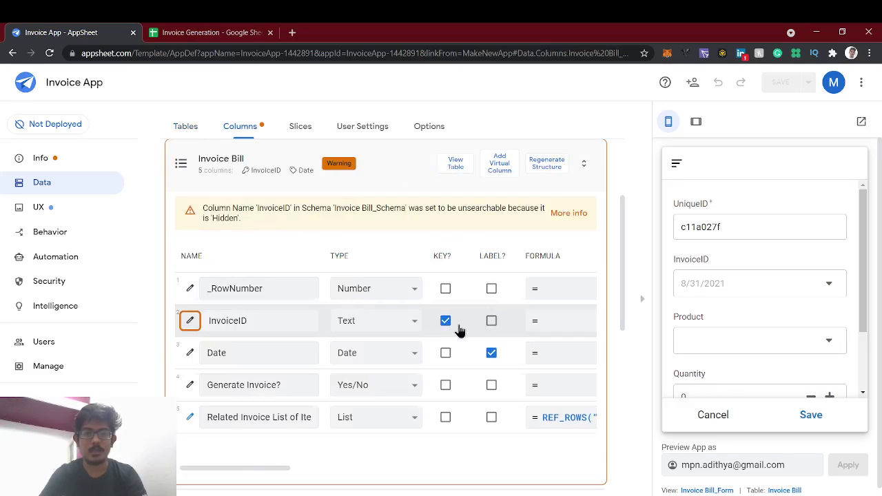
{"action": "scroll", "coordinate": [461, 331], "scroll_direction": "right", "scroll_amount": 5}
{"action": "scroll", "coordinate": [460, 331], "scroll_direction": "left", "scroll_amount": 4}
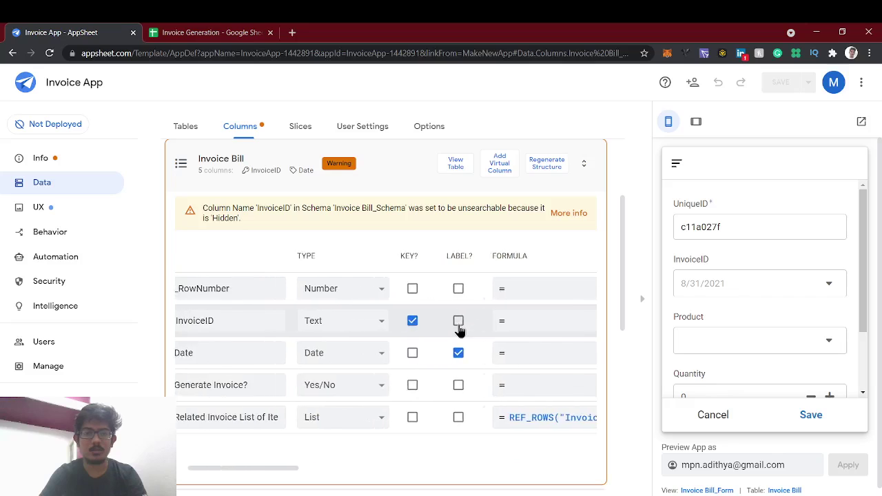
{"action": "scroll", "coordinate": [461, 331], "scroll_direction": "left", "scroll_amount": 1}
{"action": "scroll", "coordinate": [459, 329], "scroll_direction": "right", "scroll_amount": 8}
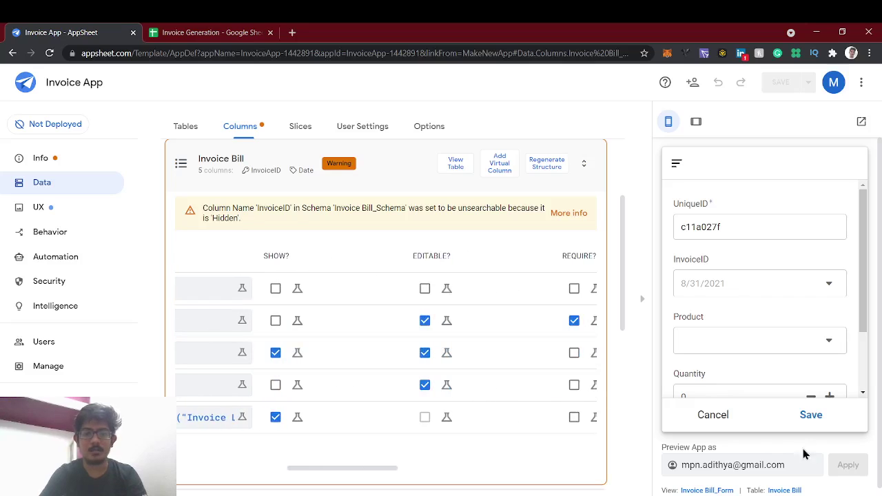
{"action": "scroll", "coordinate": [551, 453], "scroll_direction": "down", "scroll_amount": 5}
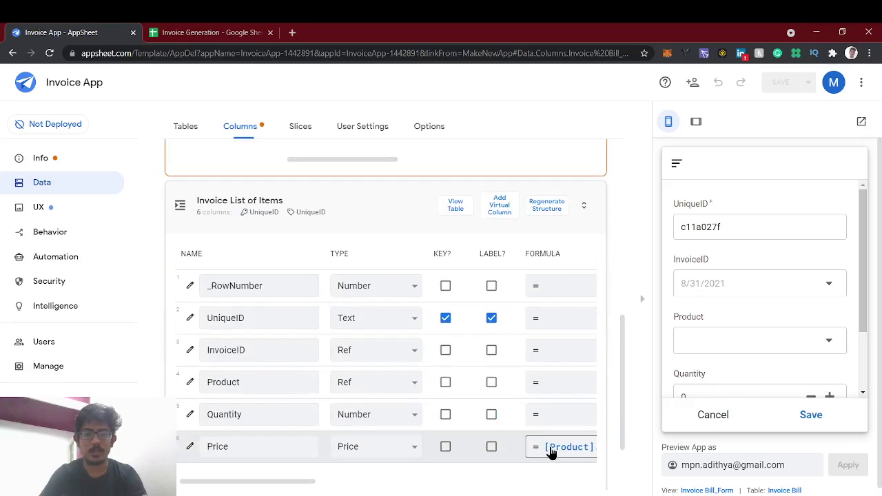
{"action": "scroll", "coordinate": [528, 380], "scroll_direction": "up", "scroll_amount": 1}
{"action": "scroll", "coordinate": [528, 380], "scroll_direction": "right", "scroll_amount": 5}
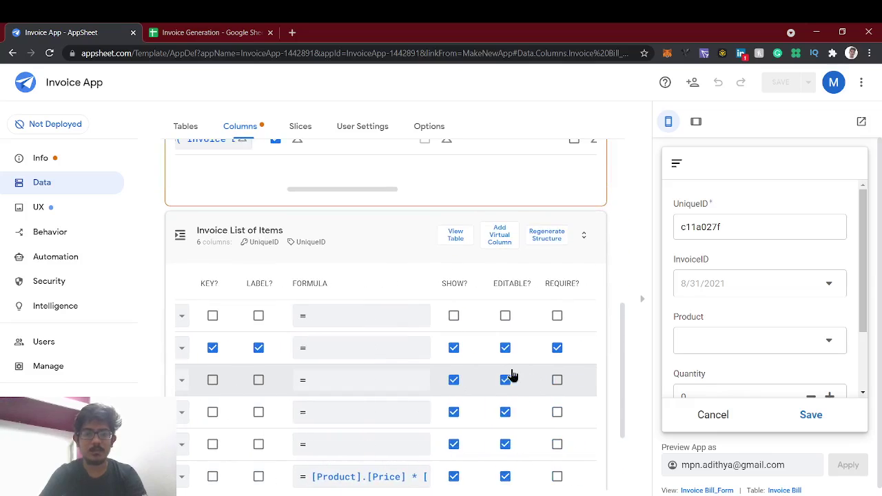
{"action": "left_click", "coordinate": [453, 348]}
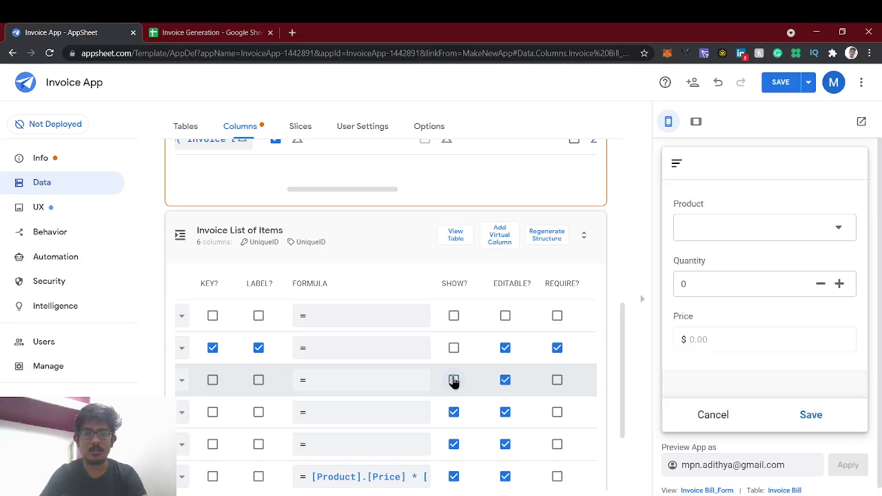
{"action": "scroll", "coordinate": [454, 381], "scroll_direction": "up", "scroll_amount": 4}
{"action": "scroll", "coordinate": [453, 384], "scroll_direction": "left", "scroll_amount": 5}
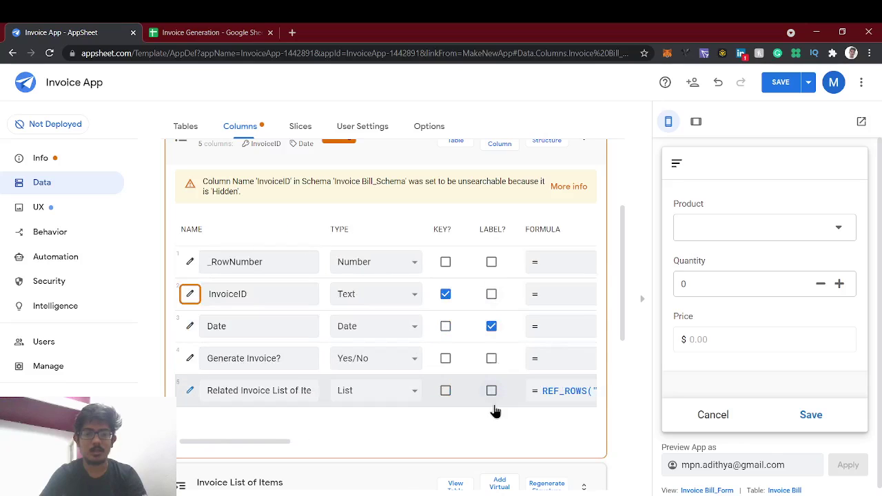
Step: Make the InvoiceID column of the Invoice List of Items table visible again and start a new line item in the preview
{"action": "scroll", "coordinate": [495, 411], "scroll_direction": "down", "scroll_amount": 1}
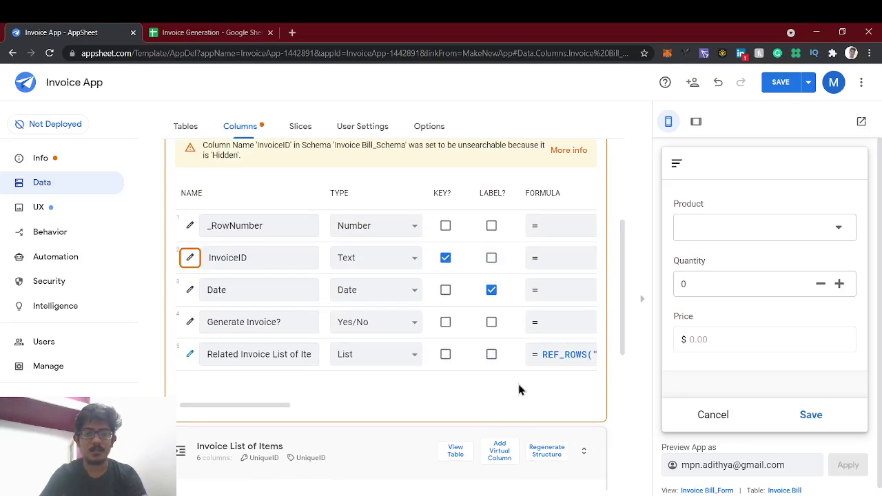
{"action": "scroll", "coordinate": [517, 390], "scroll_direction": "down", "scroll_amount": 2}
{"action": "scroll", "coordinate": [492, 413], "scroll_direction": "down", "scroll_amount": 2}
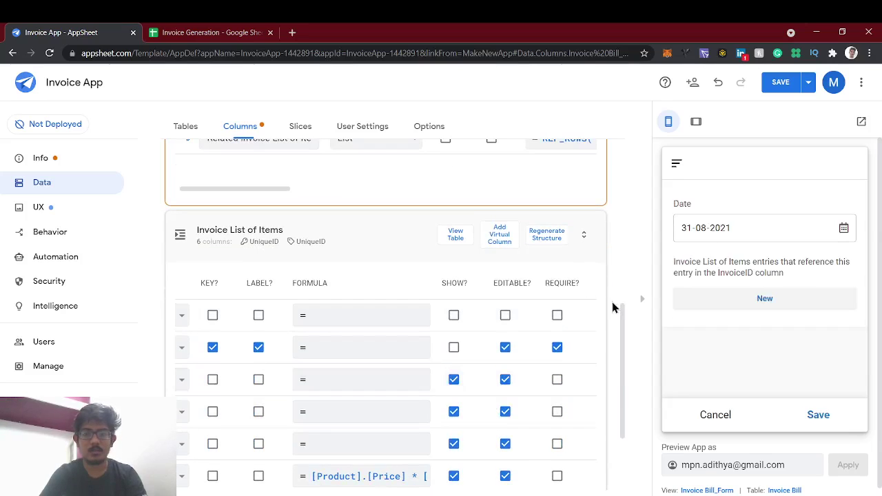
{"action": "left_click", "coordinate": [712, 303]}
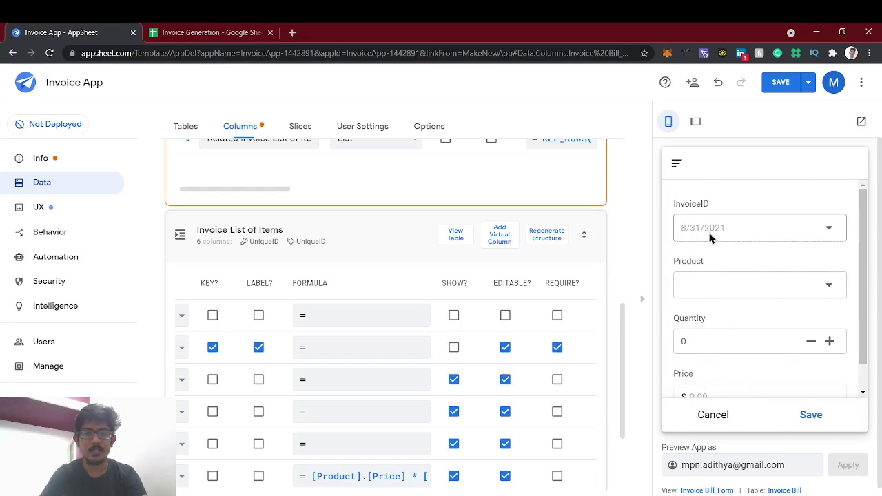
Step: Try to use InvoiceID instead of Date as the label of the Invoice Bill table
{"action": "scroll", "coordinate": [467, 338], "scroll_direction": "up", "scroll_amount": 4}
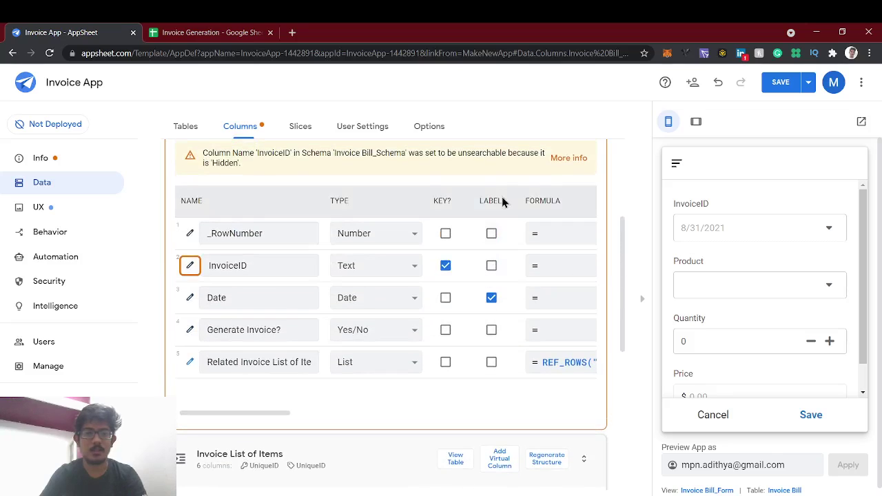
{"action": "left_click", "coordinate": [492, 298]}
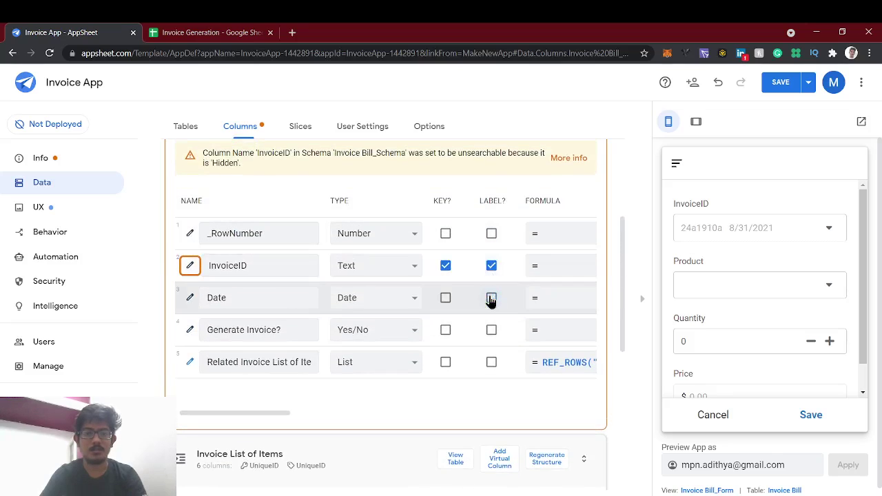
{"action": "scroll", "coordinate": [507, 421], "scroll_direction": "down", "scroll_amount": 4}
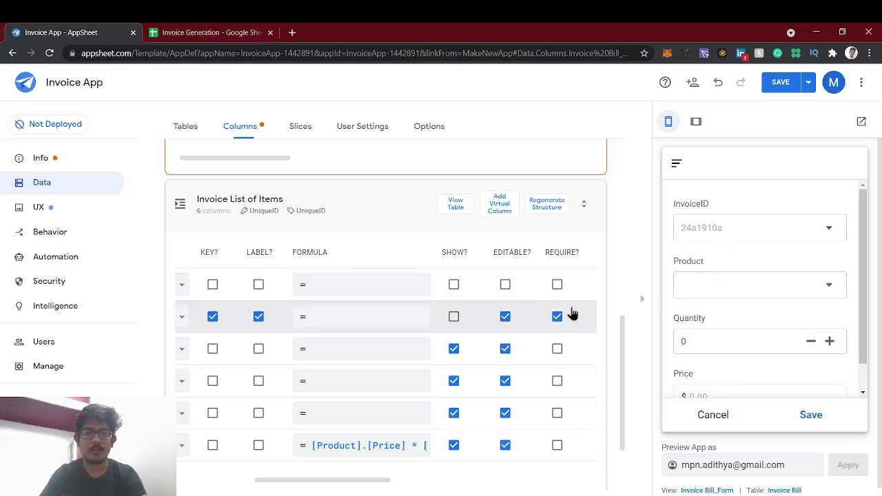
Step: Fill in the new line item in the preview with product Laptop and quantity 2
{"action": "scroll", "coordinate": [488, 324], "scroll_direction": "down", "scroll_amount": 1}
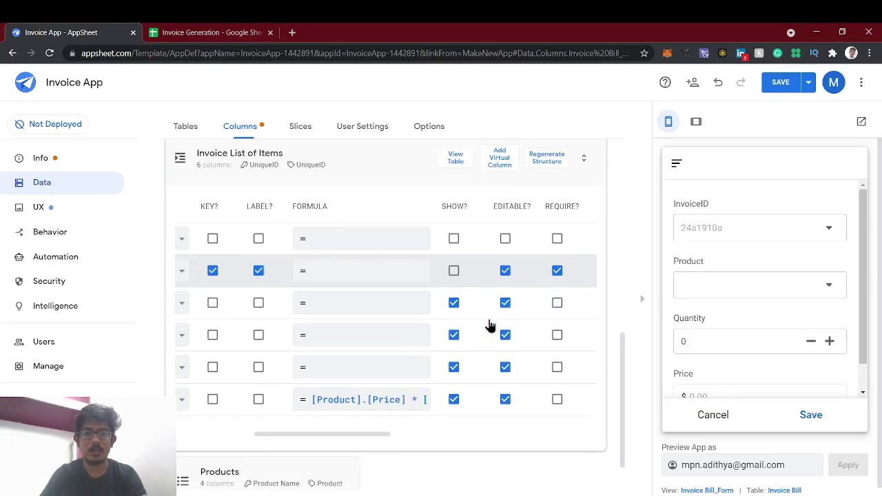
{"action": "scroll", "coordinate": [710, 345], "scroll_direction": "down", "scroll_amount": 1}
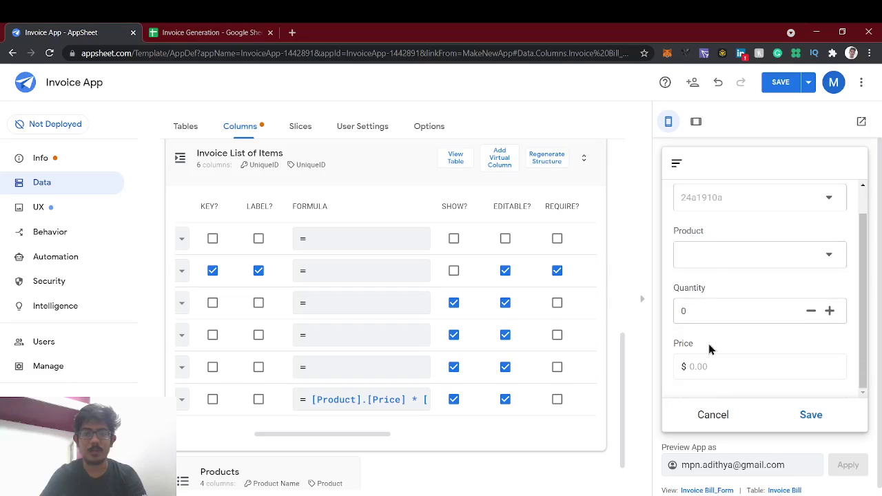
{"action": "left_click", "coordinate": [698, 265]}
{"action": "left_click", "coordinate": [704, 229]}
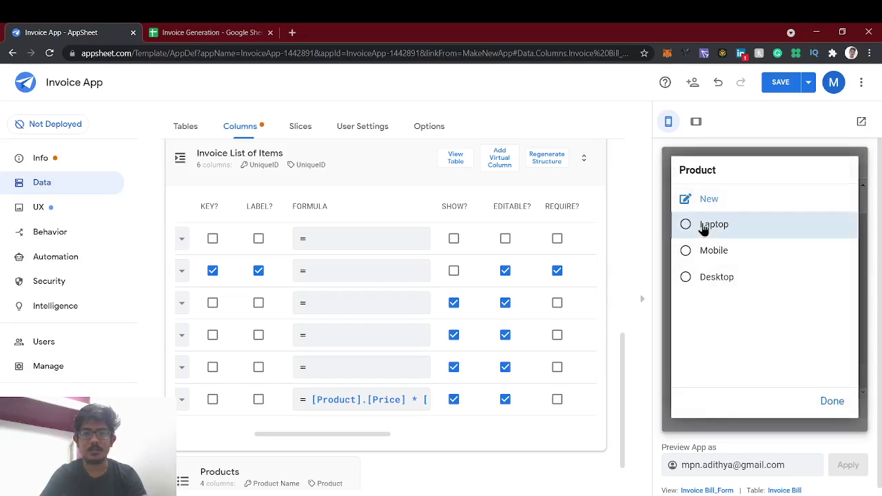
{"action": "left_click", "coordinate": [708, 320]}
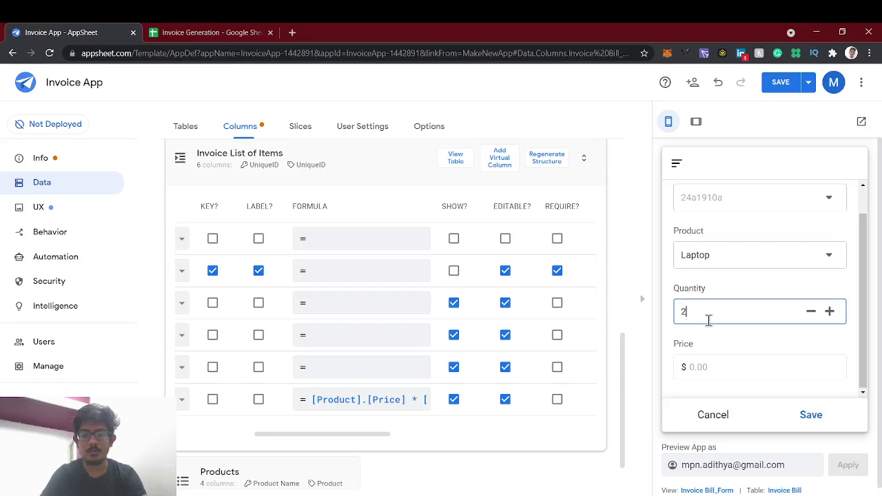
{"action": "key", "text": "Return"}
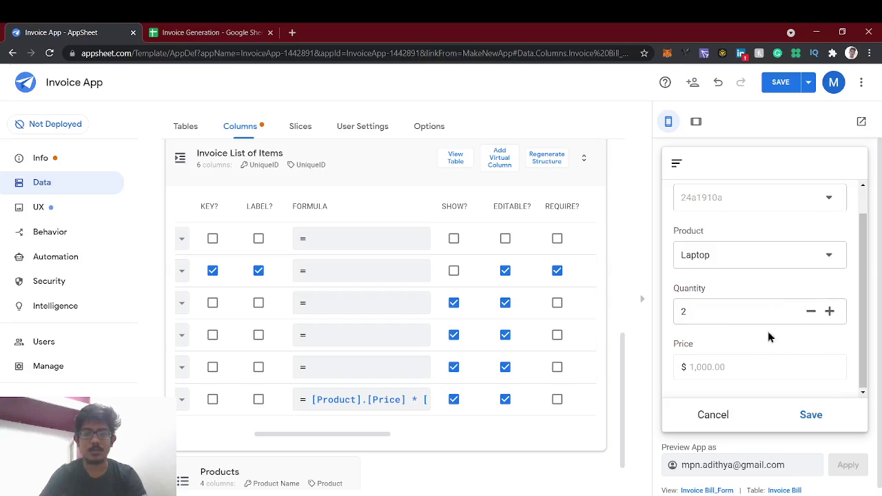
Step: Make the Quantity and Product columns of the Invoice List of Items table required and save the app
{"action": "scroll", "coordinate": [426, 345], "scroll_direction": "down", "scroll_amount": 1}
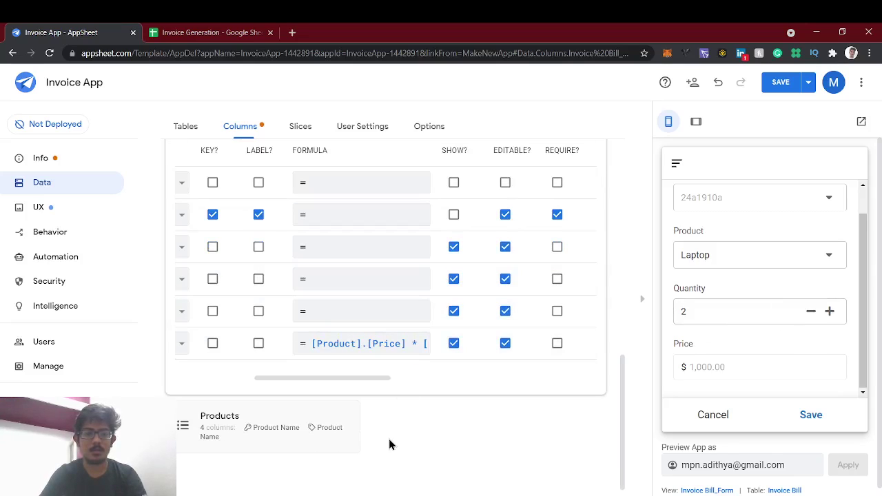
{"action": "scroll", "coordinate": [345, 318], "scroll_direction": "left", "scroll_amount": 3}
{"action": "scroll", "coordinate": [345, 319], "scroll_direction": "right", "scroll_amount": 5}
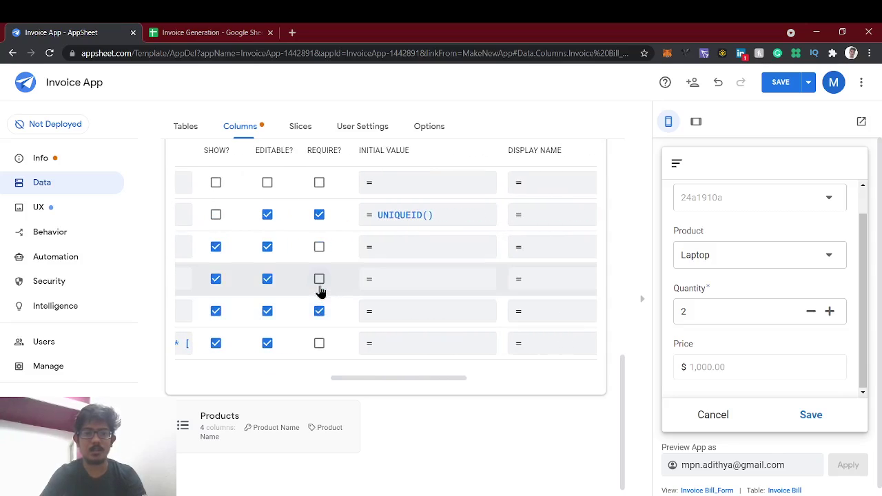
{"action": "scroll", "coordinate": [331, 292], "scroll_direction": "up", "scroll_amount": 1}
{"action": "scroll", "coordinate": [331, 291], "scroll_direction": "left", "scroll_amount": 5}
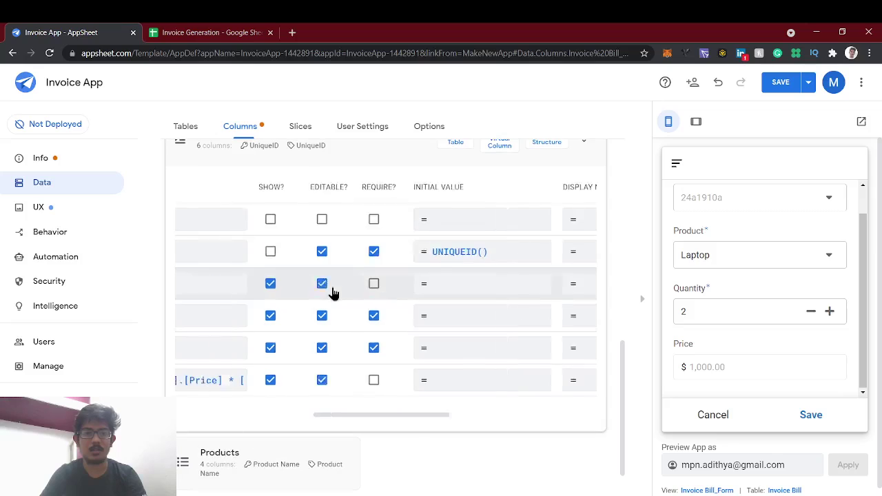
{"action": "scroll", "coordinate": [731, 300], "scroll_direction": "up", "scroll_amount": 1}
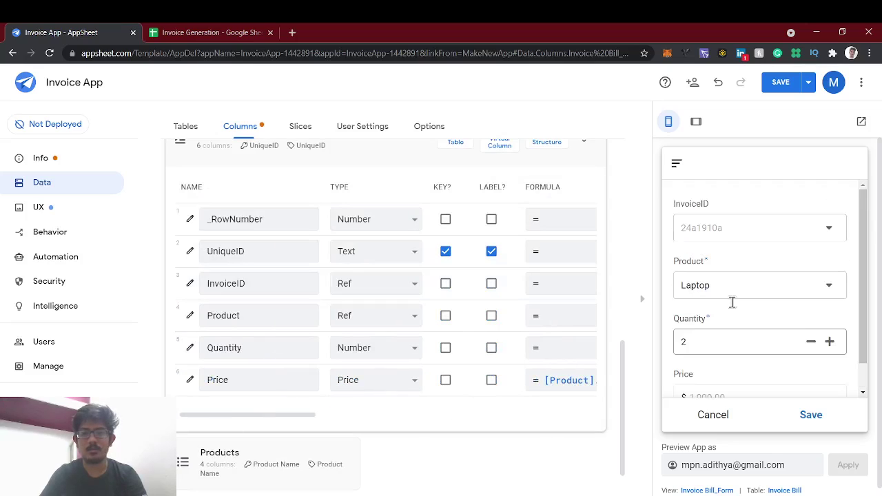
{"action": "left_click", "coordinate": [772, 88]}
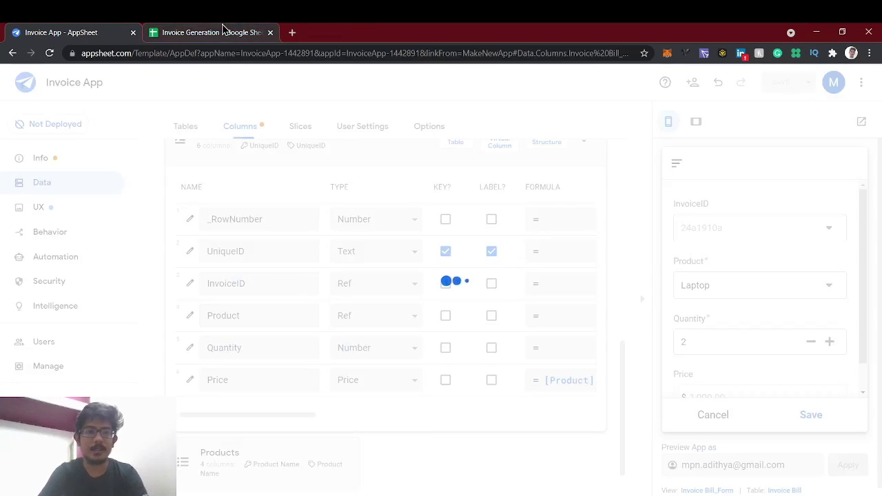
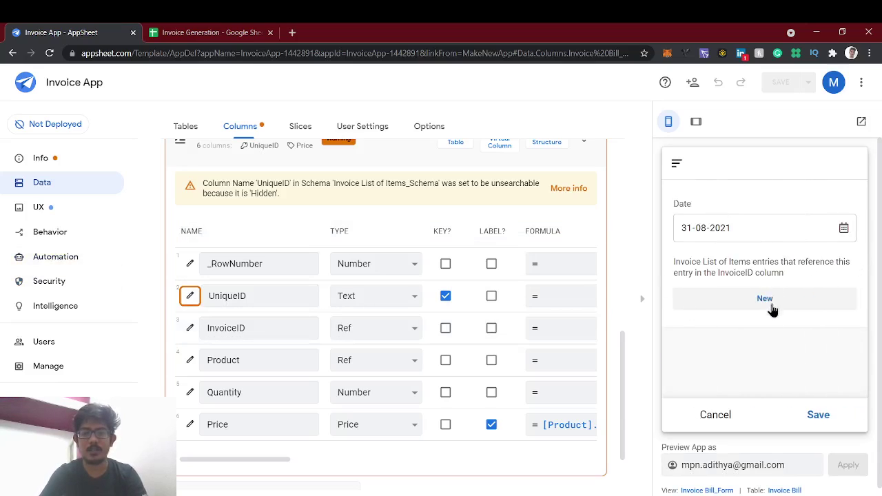
Step: Add a line item for product Laptop with quantity 2 to the invoice in the preview and save it
{"action": "left_click", "coordinate": [772, 307]}
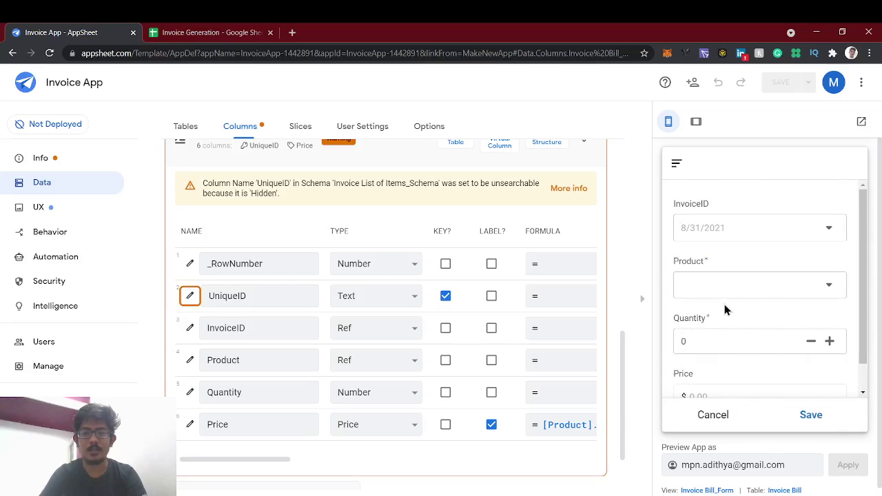
{"action": "left_click", "coordinate": [716, 289]}
{"action": "left_click", "coordinate": [707, 220]}
{"action": "scroll", "coordinate": [725, 324], "scroll_direction": "down", "scroll_amount": 1}
{"action": "left_click", "coordinate": [717, 310]}
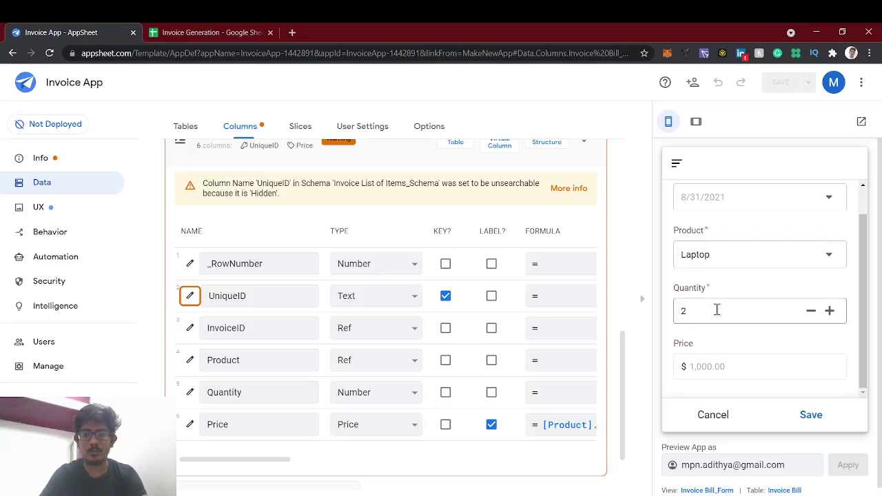
{"action": "left_click", "coordinate": [783, 392]}
{"action": "left_click", "coordinate": [812, 415]}
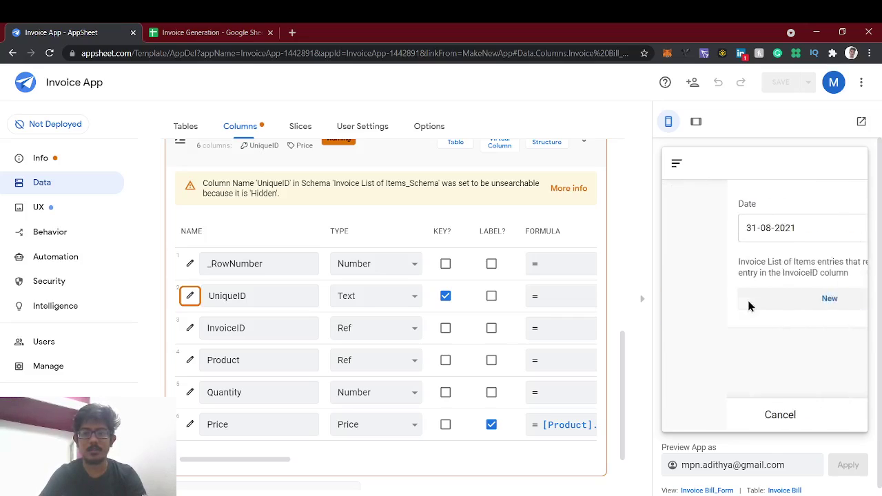
Step: Add a second line item for product Mobile with quantity 3, and reopen the Laptop line item
{"action": "left_click", "coordinate": [837, 358]}
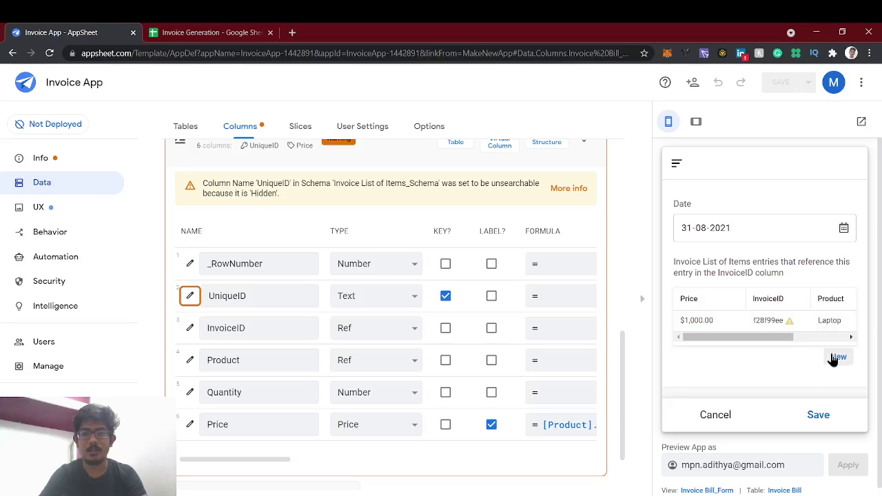
{"action": "left_click", "coordinate": [720, 288]}
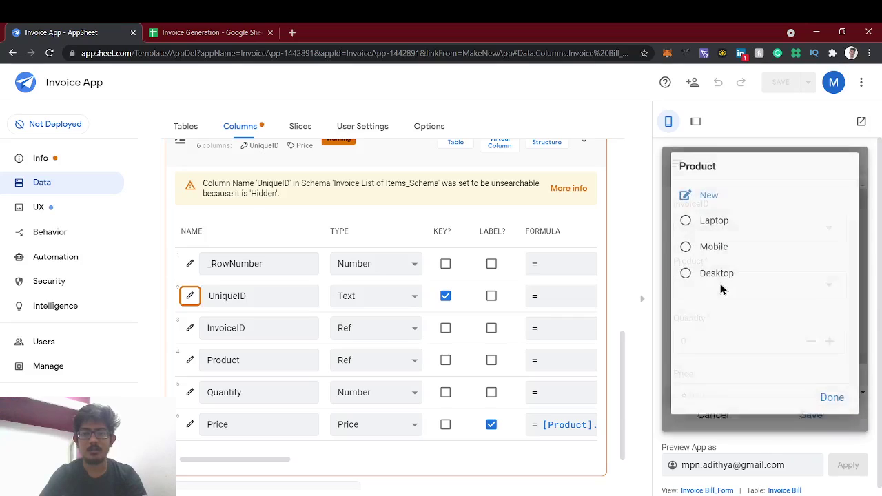
{"action": "left_click", "coordinate": [720, 247]}
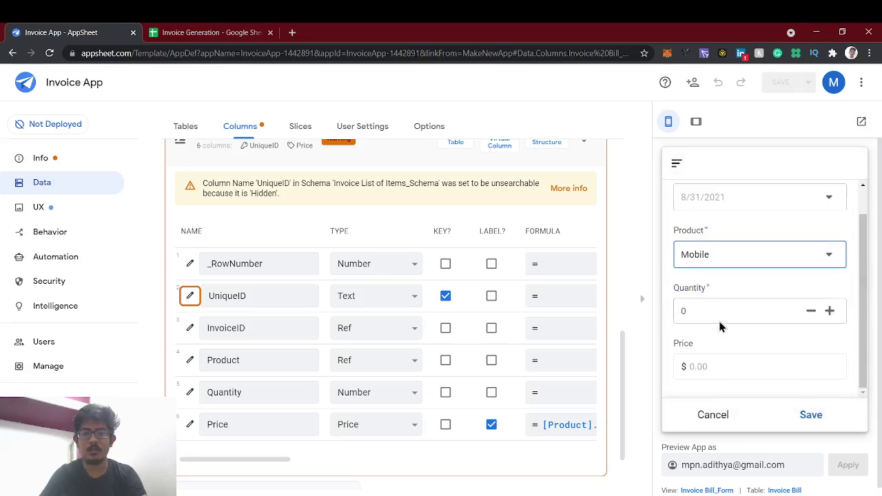
{"action": "left_click", "coordinate": [711, 315]}
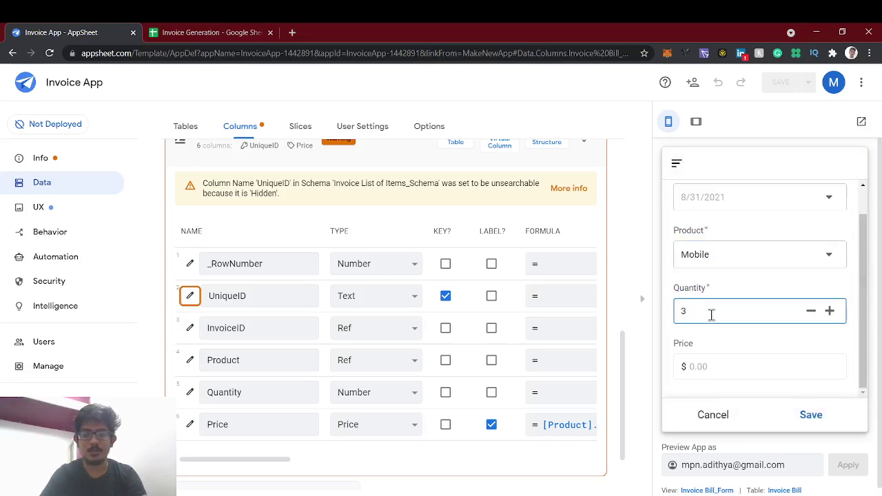
{"action": "key", "text": "Return"}
{"action": "left_click", "coordinate": [814, 415]}
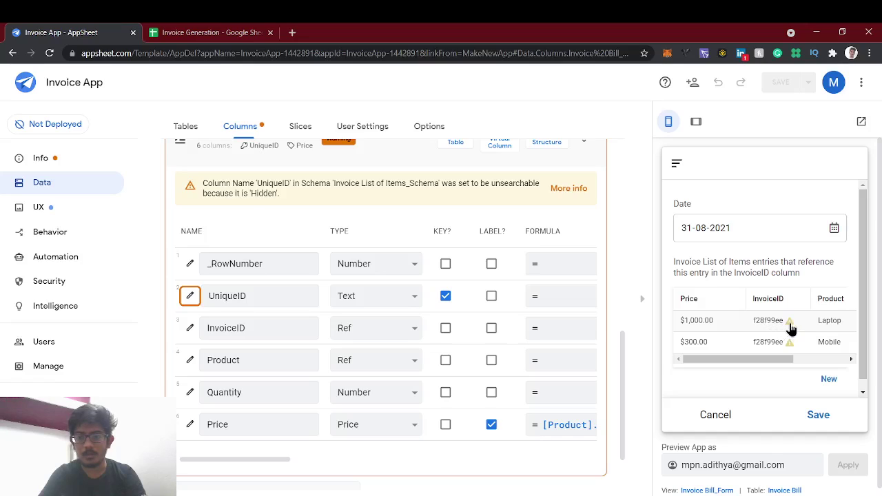
{"action": "left_click", "coordinate": [792, 329]}
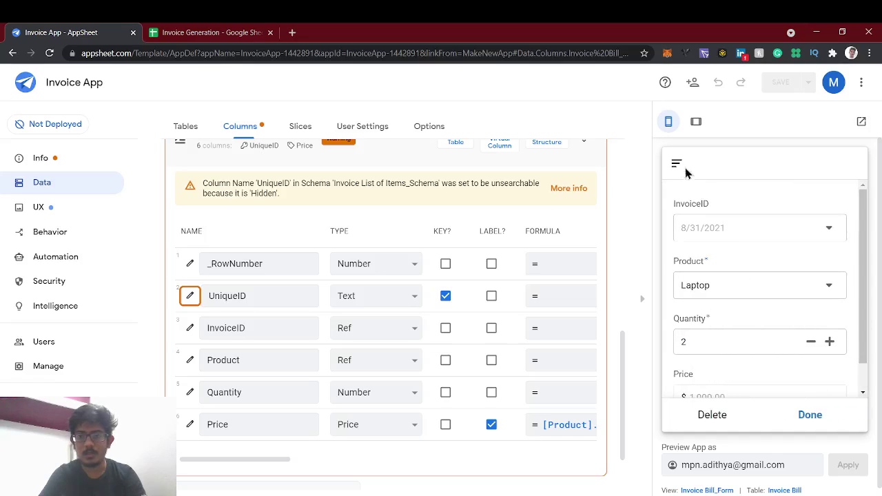
Step: Try again to replace Date with InvoiceID as the Invoice Bill table's label, save the app and check the label setting
{"action": "scroll", "coordinate": [238, 238], "scroll_direction": "up", "scroll_amount": 5}
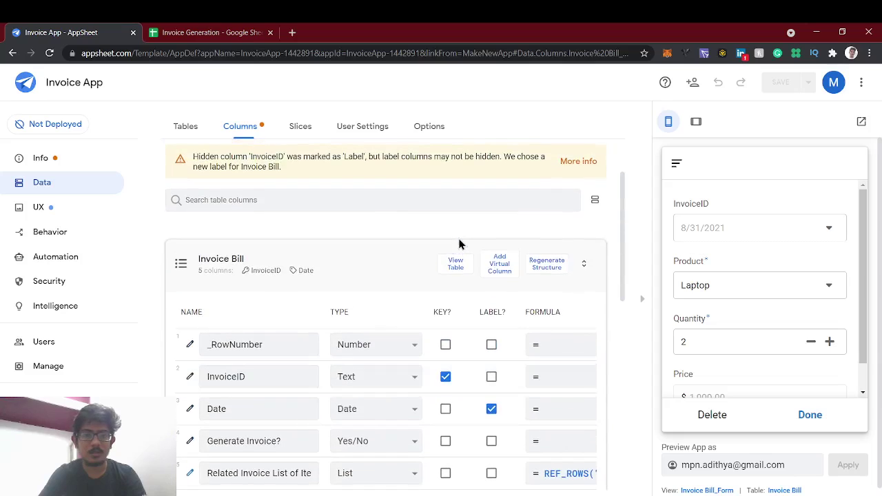
{"action": "scroll", "coordinate": [459, 244], "scroll_direction": "down", "scroll_amount": 3}
{"action": "scroll", "coordinate": [460, 244], "scroll_direction": "up", "scroll_amount": 1}
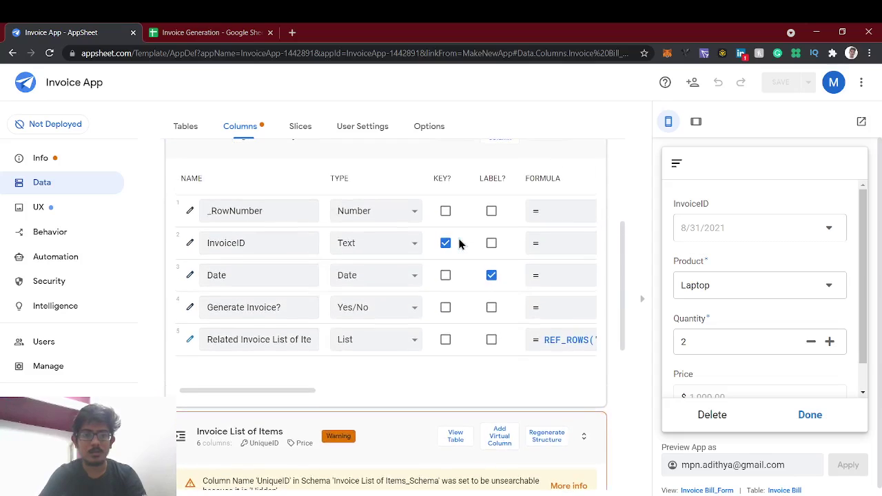
{"action": "scroll", "coordinate": [460, 244], "scroll_direction": "down", "scroll_amount": 2}
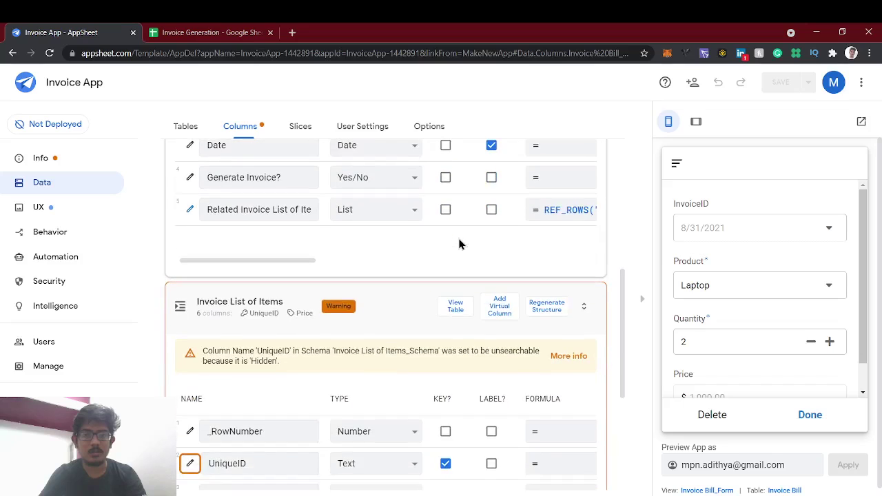
{"action": "scroll", "coordinate": [459, 244], "scroll_direction": "up", "scroll_amount": 2}
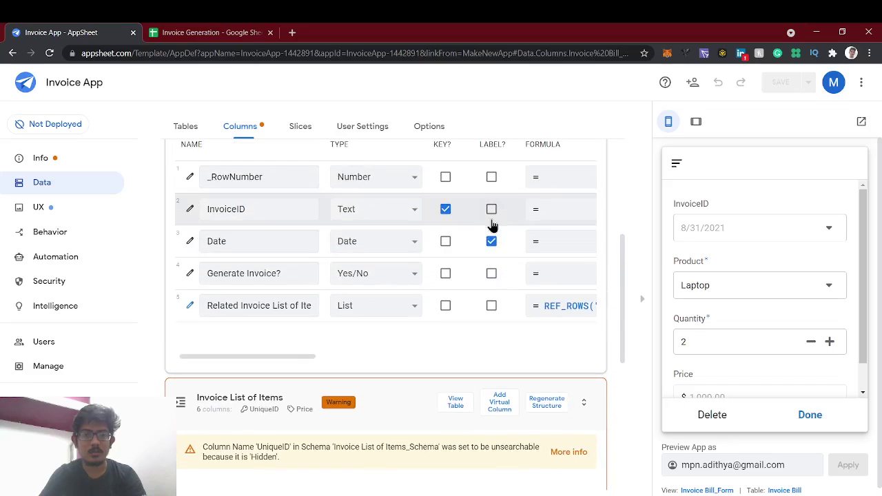
{"action": "left_click", "coordinate": [492, 210]}
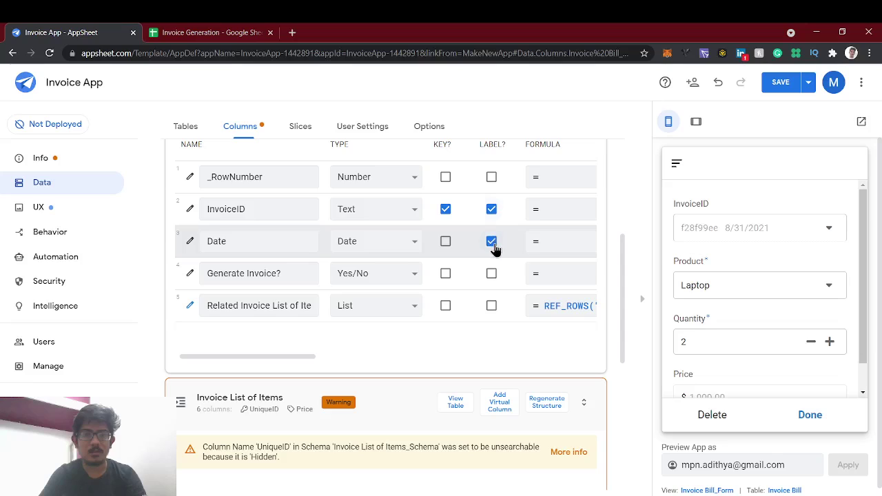
{"action": "left_click", "coordinate": [492, 241]}
{"action": "left_click", "coordinate": [780, 86]}
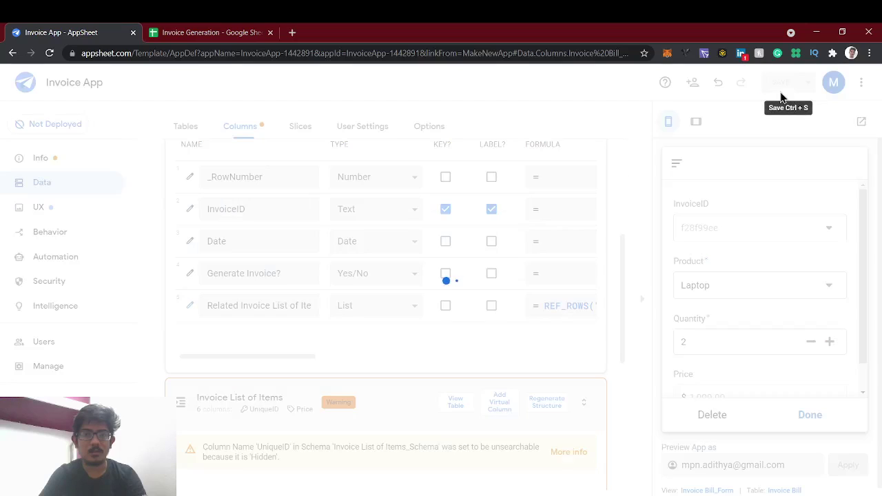
{"action": "left_click", "coordinate": [491, 241]}
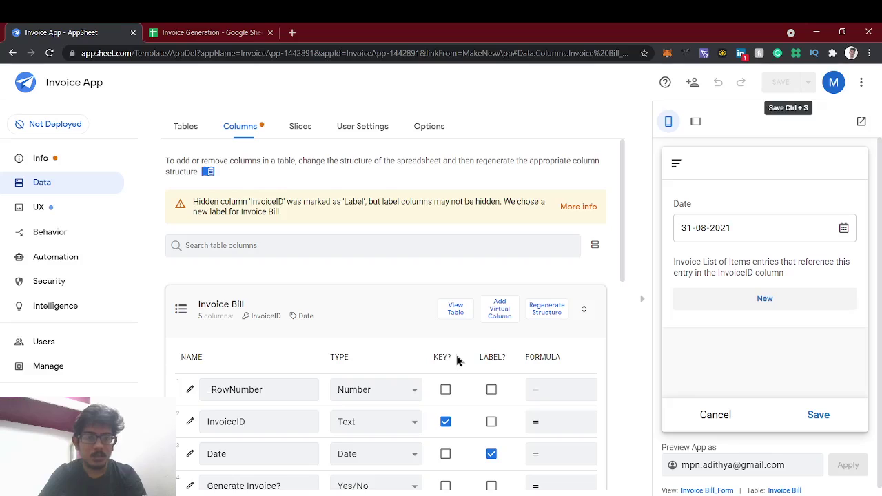
{"action": "scroll", "coordinate": [456, 356], "scroll_direction": "down", "scroll_amount": 1}
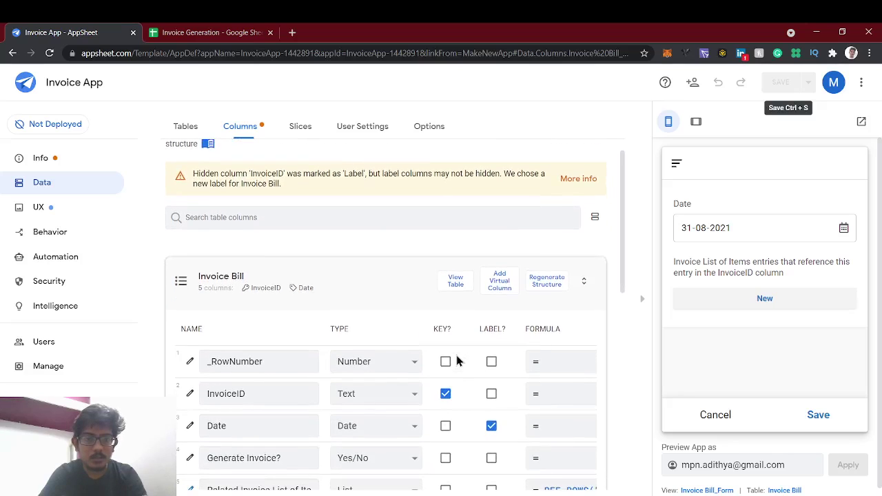
{"action": "scroll", "coordinate": [457, 360], "scroll_direction": "down", "scroll_amount": 2}
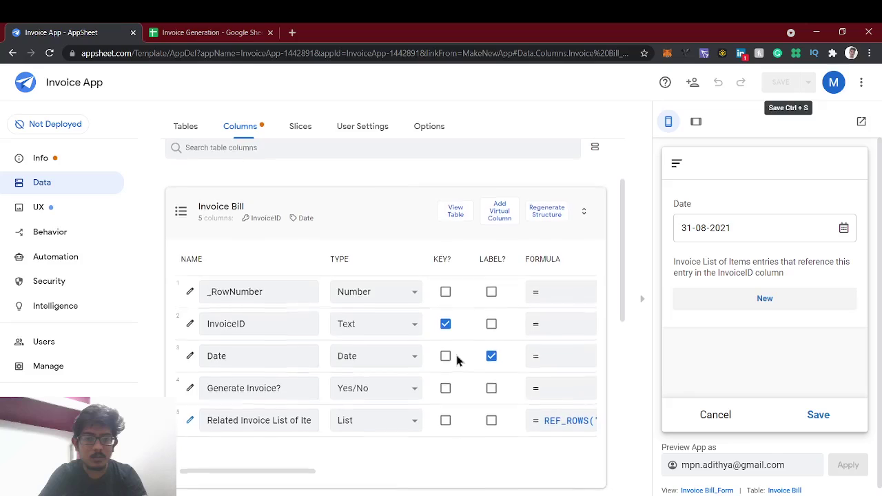
Step: Show the InvoiceID column of the Invoice Bill table, make it the label instead of Date, and save the app
{"action": "scroll", "coordinate": [457, 360], "scroll_direction": "right", "scroll_amount": 3}
{"action": "scroll", "coordinate": [456, 359], "scroll_direction": "right", "scroll_amount": 1}
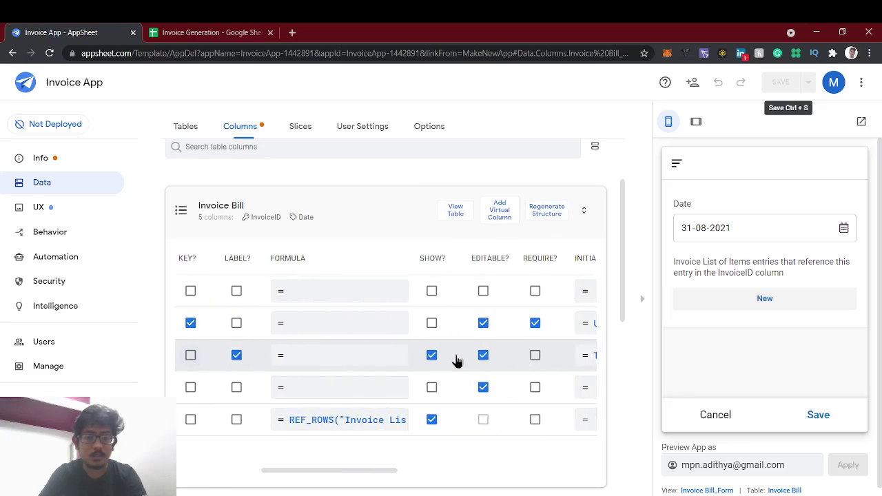
{"action": "left_click", "coordinate": [432, 324]}
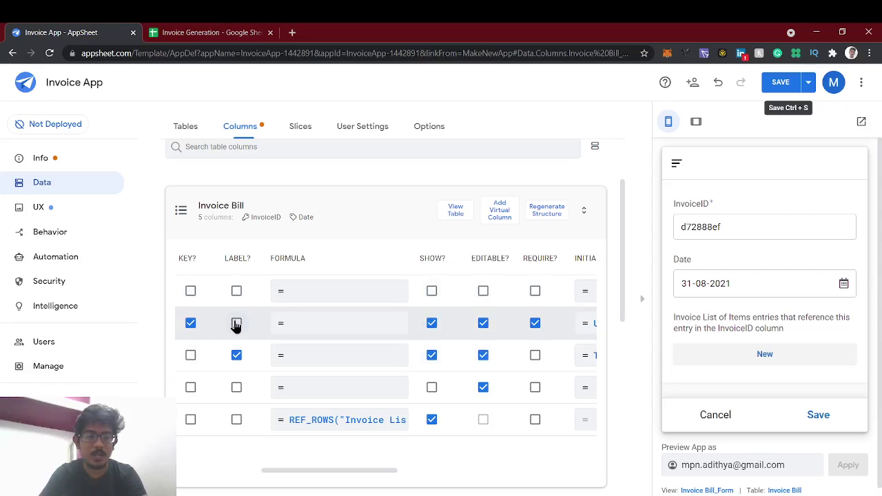
{"action": "scroll", "coordinate": [236, 326], "scroll_direction": "left", "scroll_amount": 2}
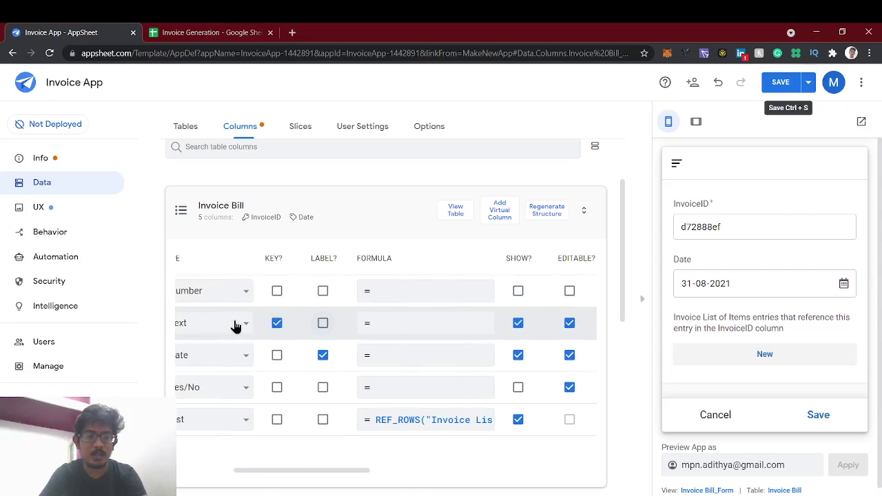
{"action": "left_click", "coordinate": [323, 355]}
{"action": "scroll", "coordinate": [562, 321], "scroll_direction": "right", "scroll_amount": 3}
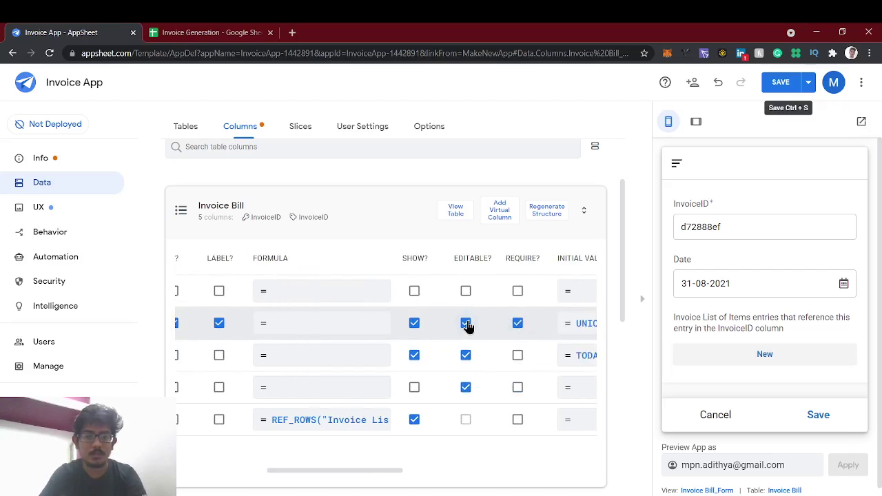
{"action": "left_click", "coordinate": [781, 82]}
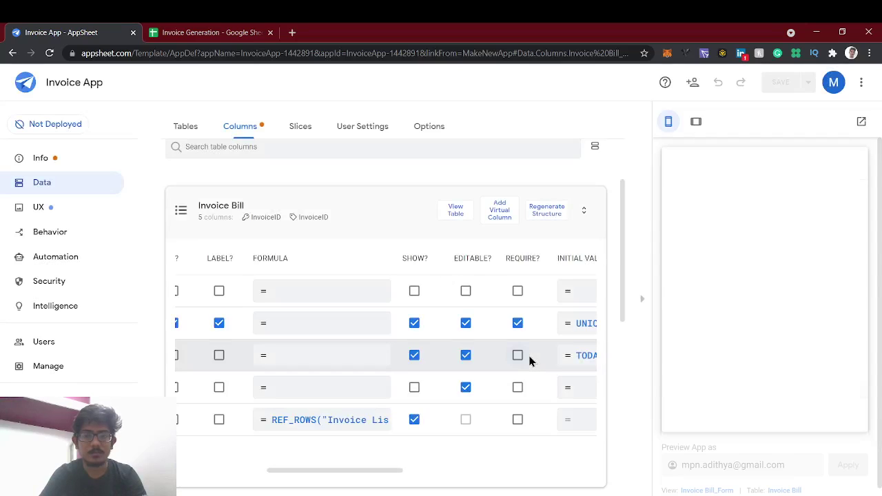
{"action": "scroll", "coordinate": [414, 374], "scroll_direction": "left", "scroll_amount": 5}
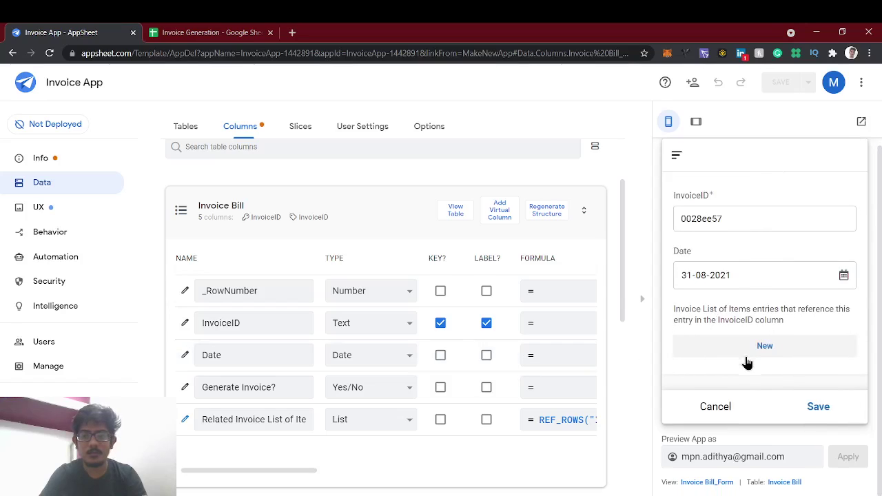
Step: Start a fresh invoice in the preview and add a line item for product Laptop with quantity 2
{"action": "left_click", "coordinate": [714, 414]}
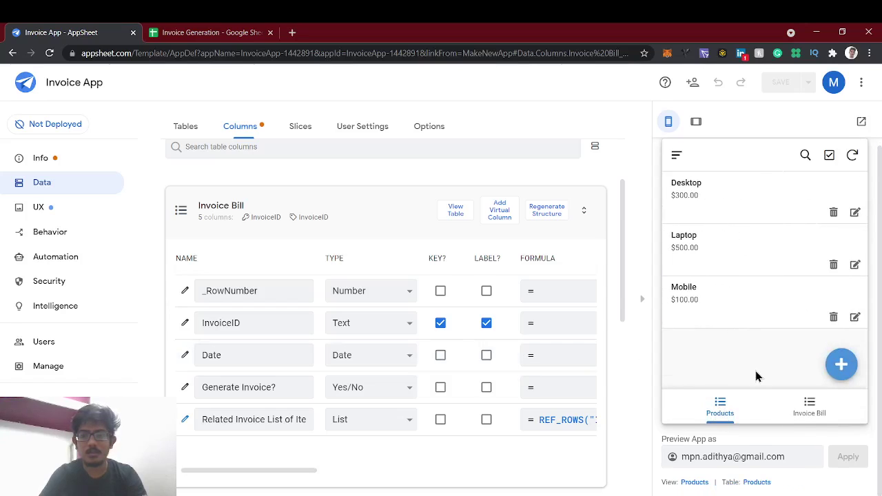
{"action": "left_click", "coordinate": [808, 406]}
{"action": "left_click", "coordinate": [832, 371]}
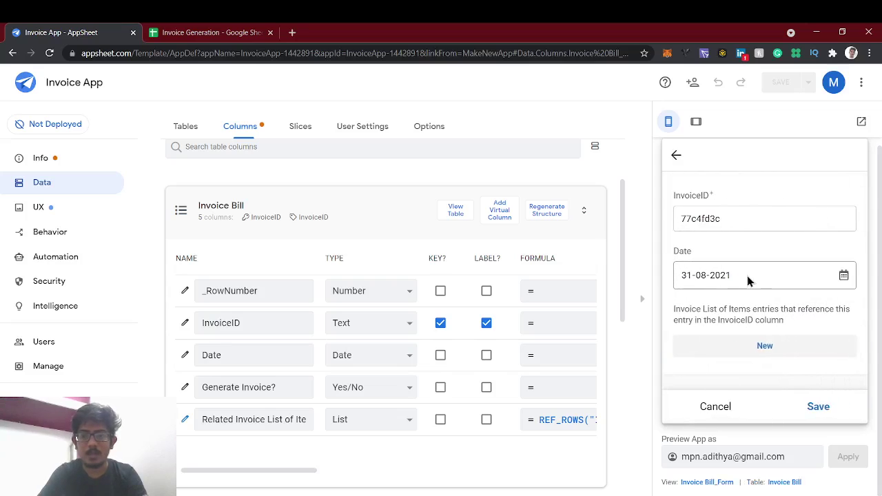
{"action": "left_click", "coordinate": [762, 351]}
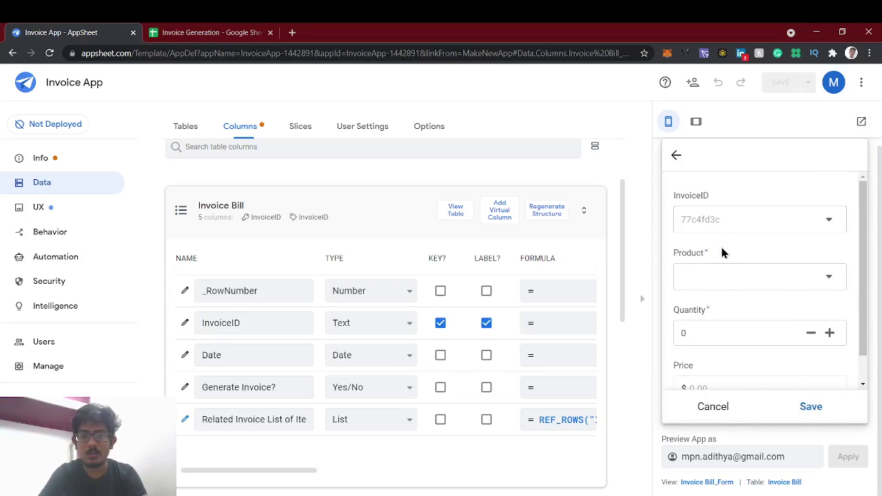
{"action": "left_click", "coordinate": [723, 274]}
{"action": "left_click", "coordinate": [709, 219]}
{"action": "left_click", "coordinate": [718, 335]}
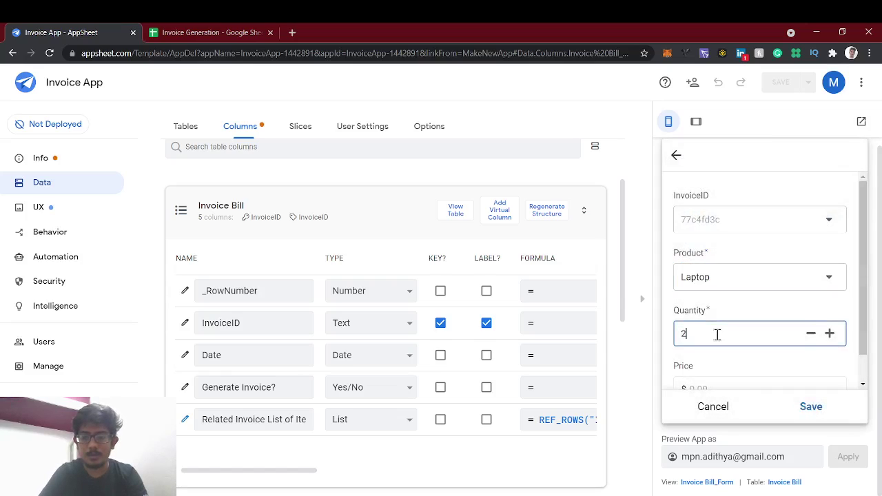
{"action": "key", "text": "Return"}
{"action": "left_click", "coordinate": [813, 408]}
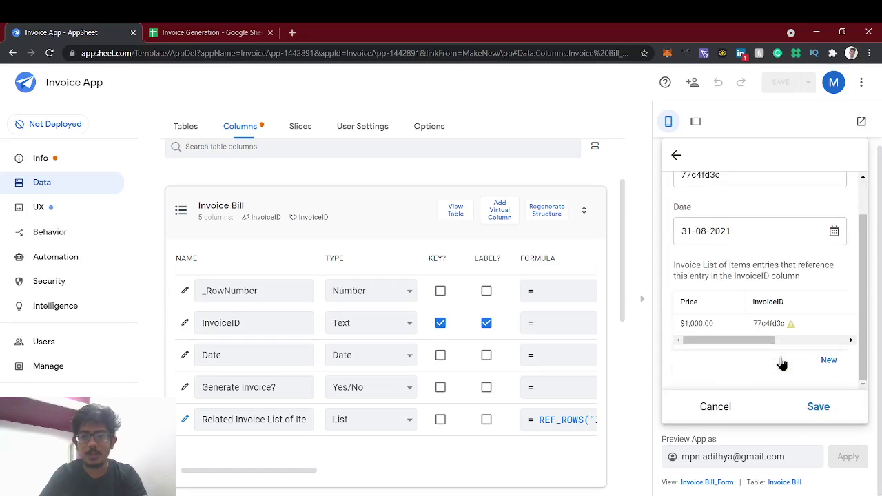
Step: Add a second line item for product Mobile with quantity 3 and save the invoice
{"action": "left_click", "coordinate": [823, 361]}
{"action": "left_click", "coordinate": [719, 277]}
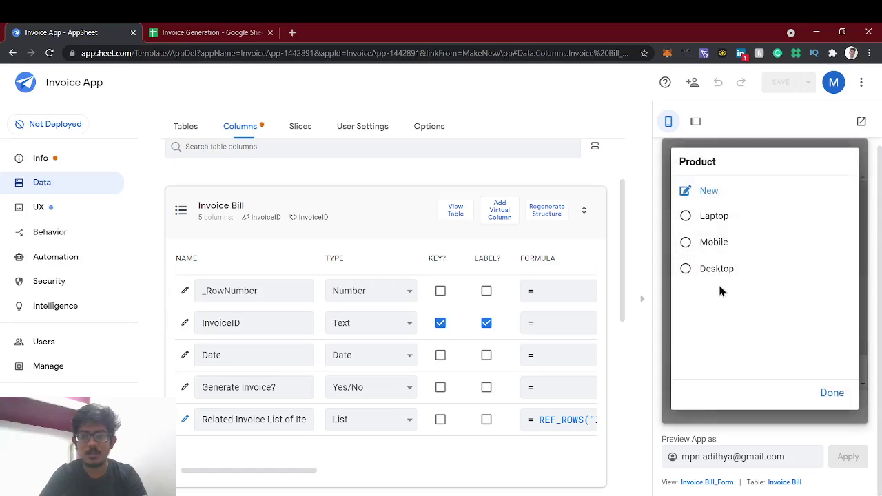
{"action": "left_click", "coordinate": [711, 244]}
{"action": "left_click", "coordinate": [718, 338]}
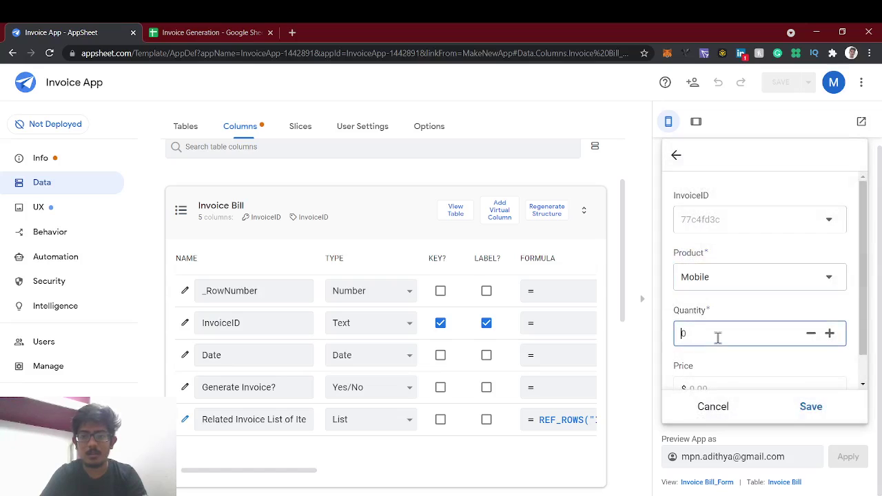
{"action": "type", "text": "3"}
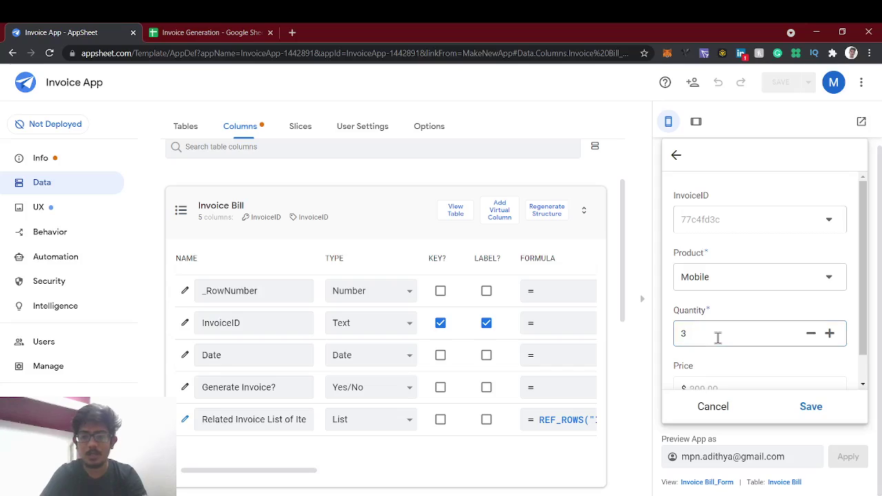
{"action": "scroll", "coordinate": [719, 337], "scroll_direction": "down", "scroll_amount": 1}
{"action": "left_click", "coordinate": [811, 413]}
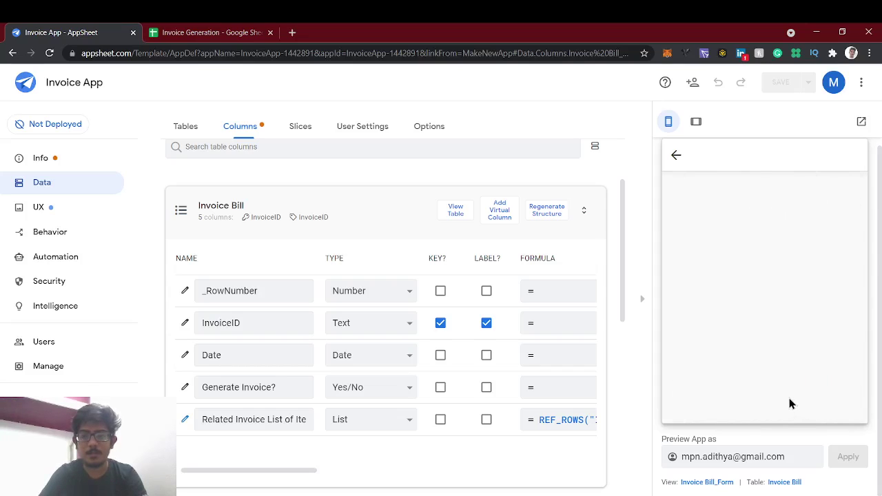
{"action": "scroll", "coordinate": [793, 368], "scroll_direction": "down", "scroll_amount": 1}
{"action": "left_click", "coordinate": [813, 412]}
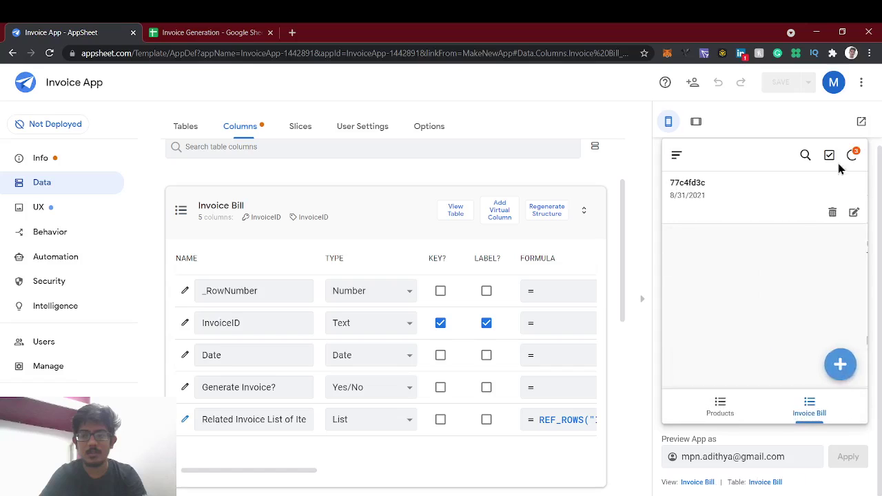
Step: Check the new invoice and its line items in the Invoice Bill and Invoice List of Items sheets of the Invoice Generation spreadsheet
{"action": "left_click", "coordinate": [219, 31]}
{"action": "left_click", "coordinate": [75, 486]}
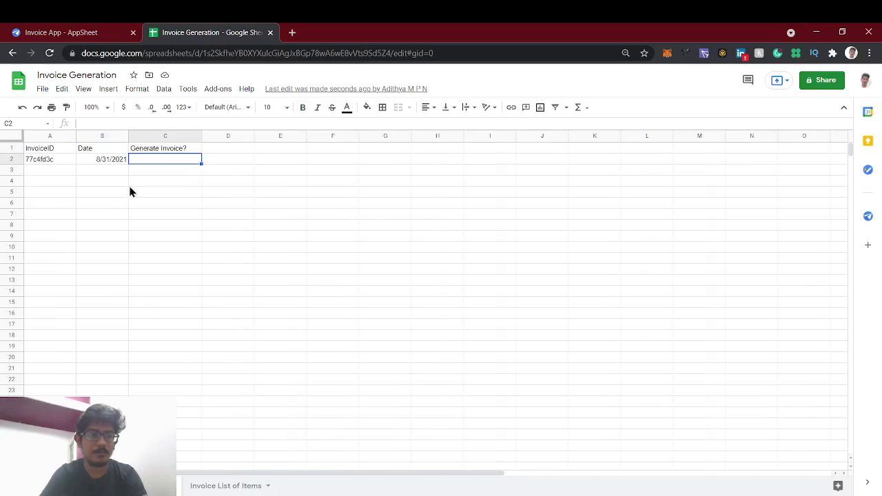
{"action": "left_click", "coordinate": [125, 173]}
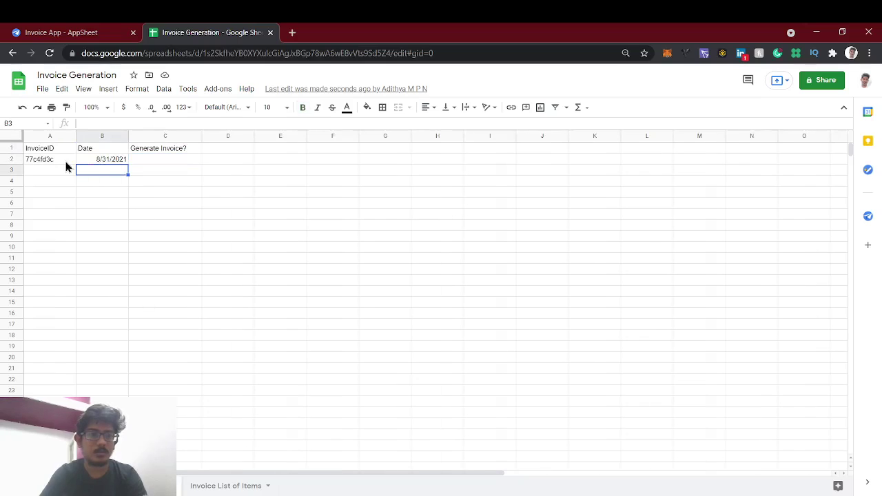
{"action": "left_click", "coordinate": [216, 486]}
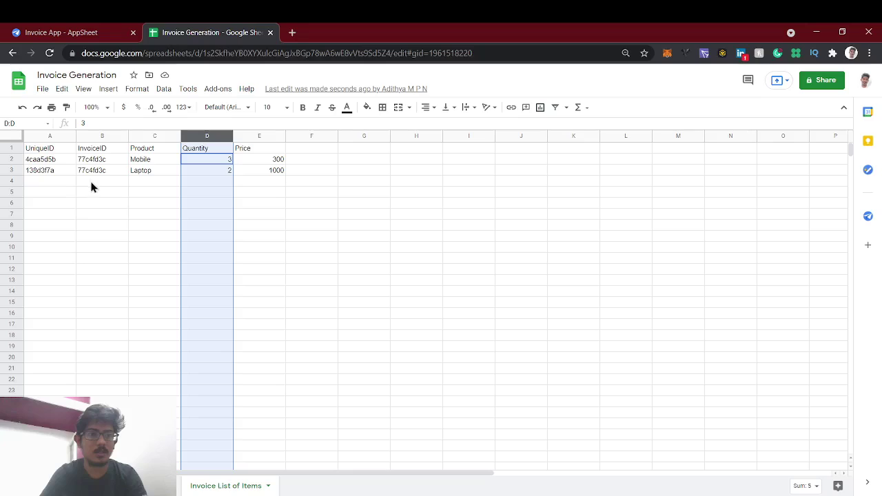
{"action": "left_click", "coordinate": [304, 207]}
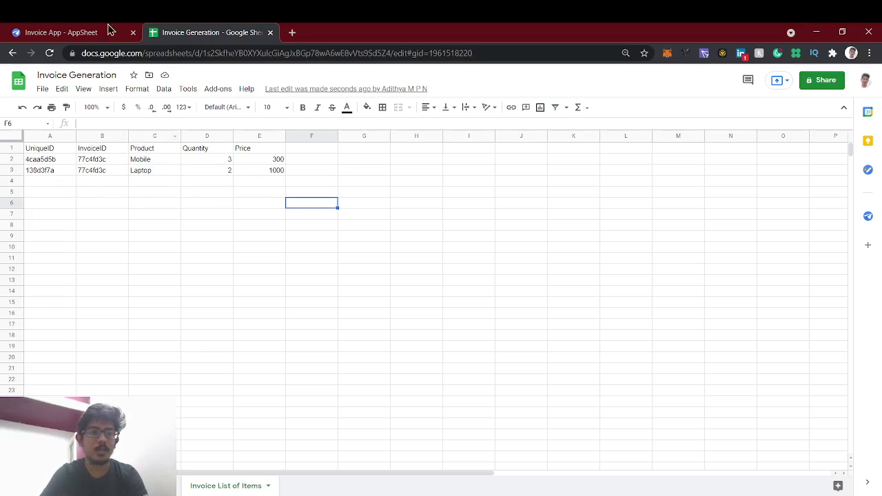
Step: Return to the AppSheet editor and open the app's automation bots
{"action": "left_click", "coordinate": [69, 32]}
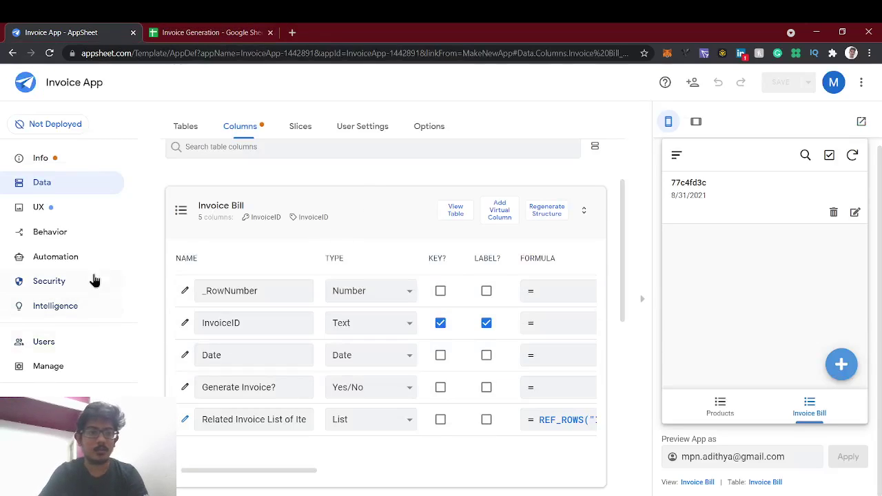
{"action": "left_click", "coordinate": [82, 257]}
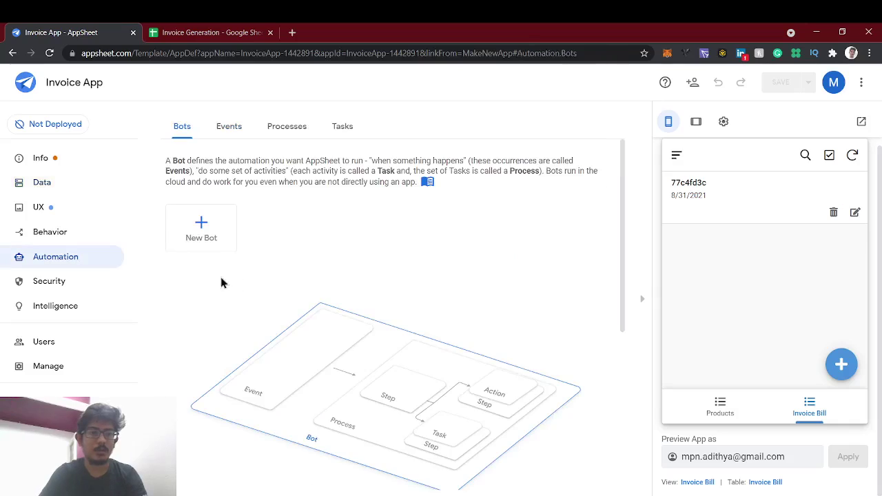
{"action": "left_click", "coordinate": [221, 232]}
{"action": "type", "text": "Invoice Generation Bot"}
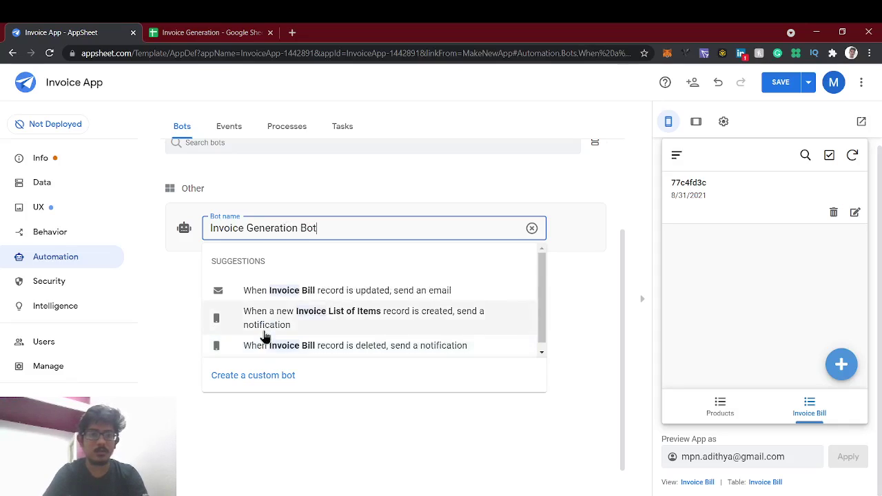
{"action": "left_click", "coordinate": [266, 330]}
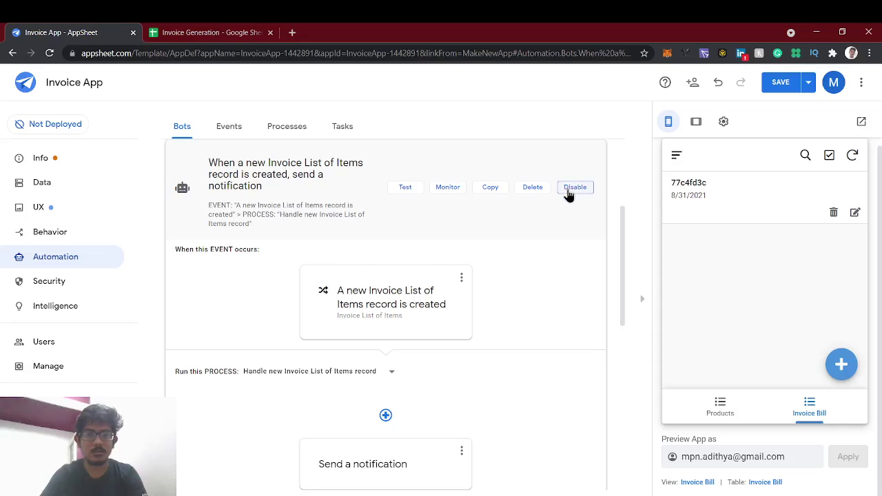
{"action": "left_click", "coordinate": [525, 191]}
{"action": "scroll", "coordinate": [360, 227], "scroll_direction": "up", "scroll_amount": 3}
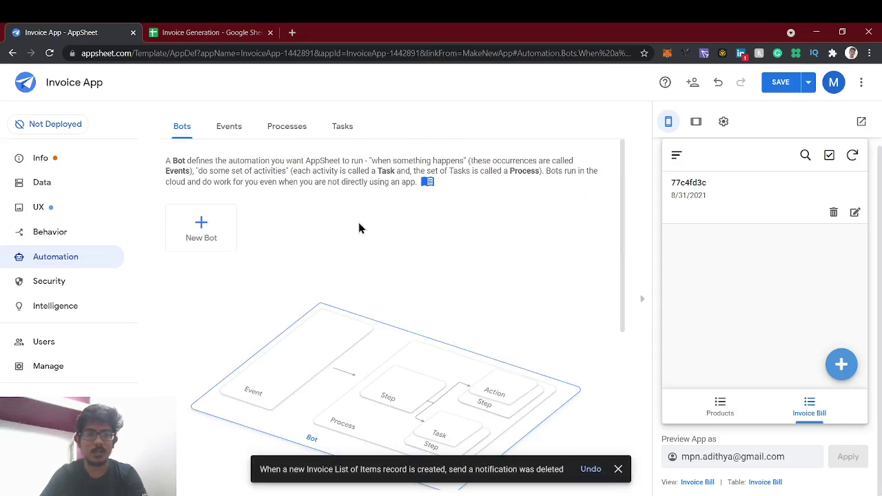
Step: Create a custom bot and name it Invoice Generation Bot
{"action": "left_click", "coordinate": [201, 228]}
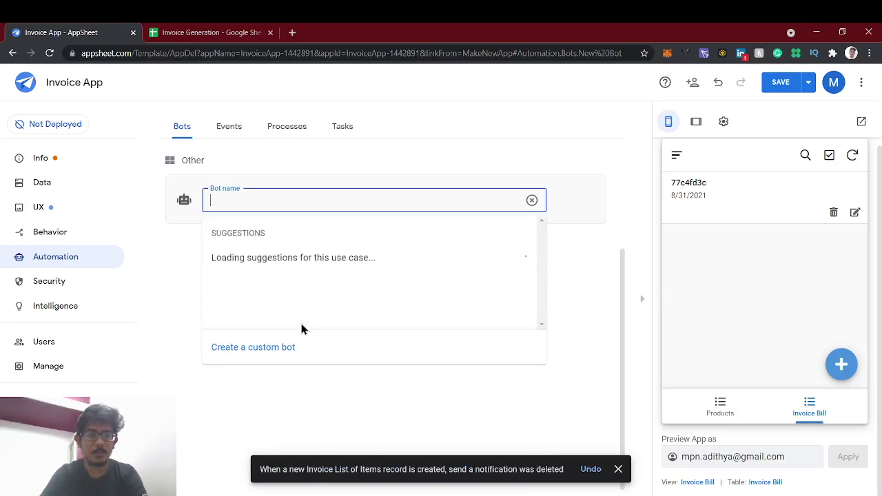
{"action": "left_click", "coordinate": [287, 347]}
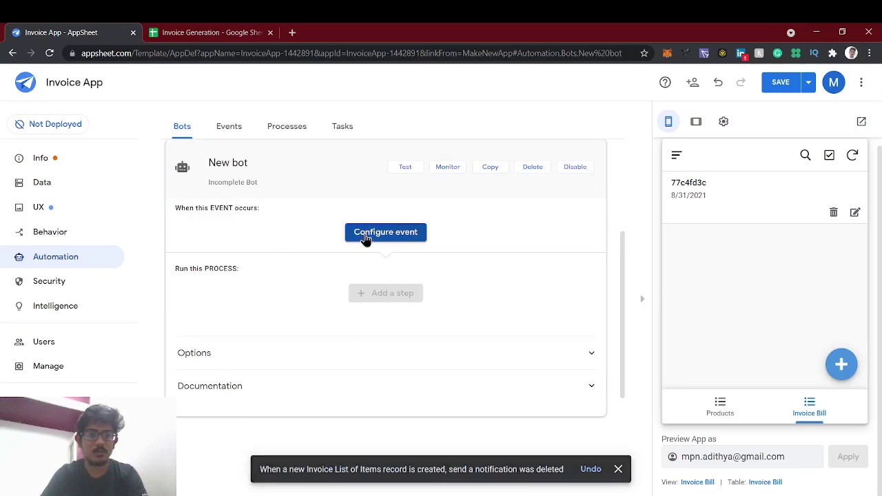
{"action": "left_click", "coordinate": [252, 161]}
{"action": "key", "text": "ctrl+a"}
{"action": "type", "text": "Inv"}
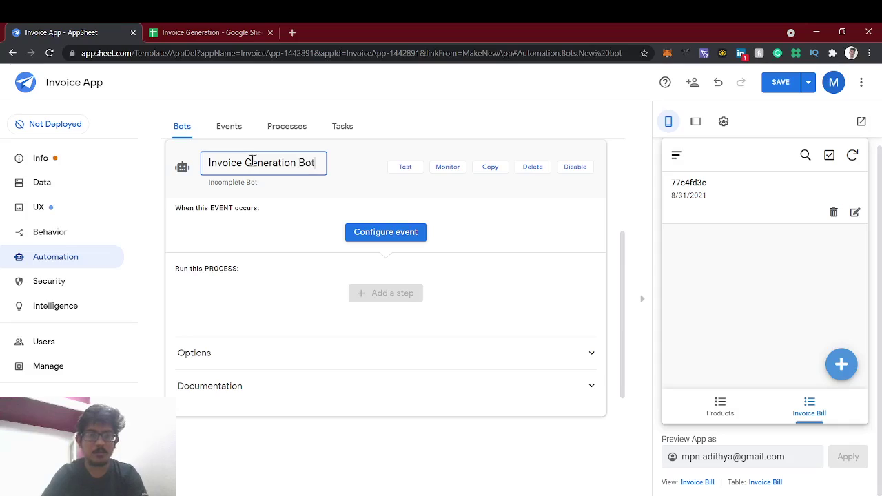
Step: Add a custom data change event to the Invoice Generation Bot, triggered by the Invoice Bill table
{"action": "left_click", "coordinate": [371, 227]}
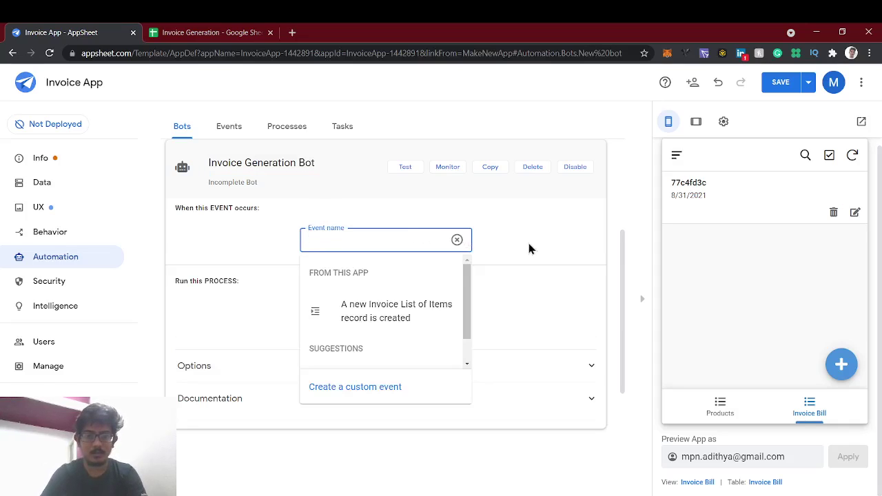
{"action": "left_click", "coordinate": [377, 393]}
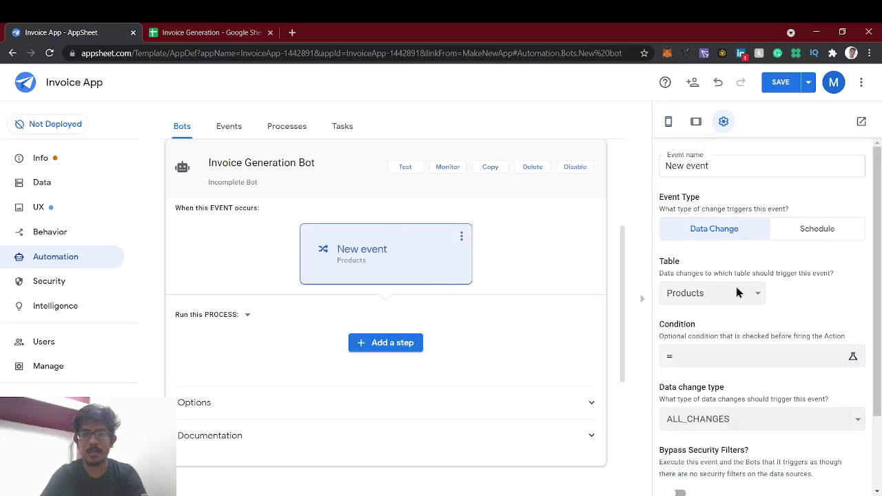
{"action": "left_click", "coordinate": [714, 318]}
Step: Check the Generate Invoice? column in the Invoice Bill sheet of the Invoice Generation spreadsheet and return to the AppSheet editor
{"action": "left_click", "coordinate": [217, 32]}
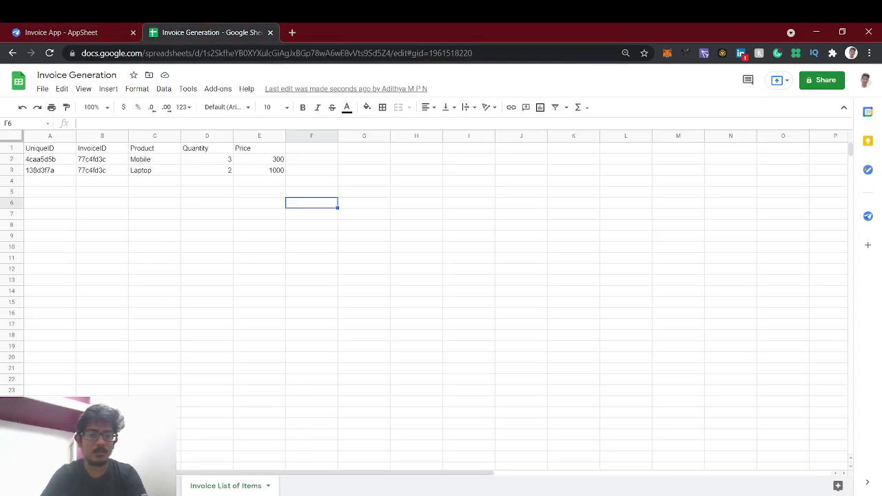
{"action": "left_click", "coordinate": [146, 486]}
{"action": "left_click", "coordinate": [155, 163]}
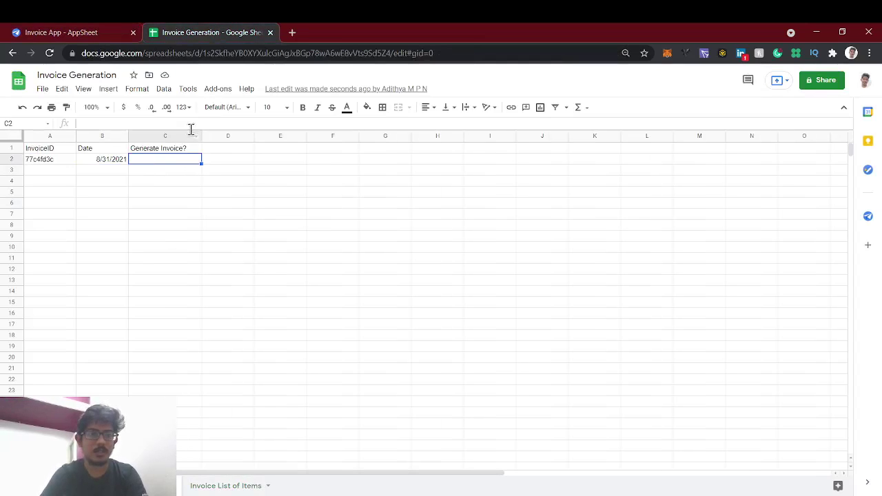
{"action": "left_click", "coordinate": [73, 32]}
Step: Set the event's condition to [Generate Invoice?] = "True" and save the expression
{"action": "left_click", "coordinate": [682, 369]}
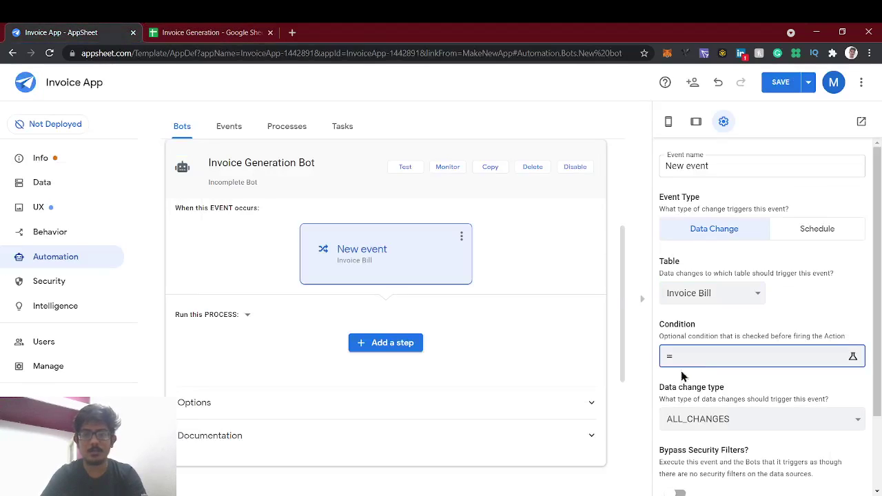
{"action": "left_click", "coordinate": [382, 240]}
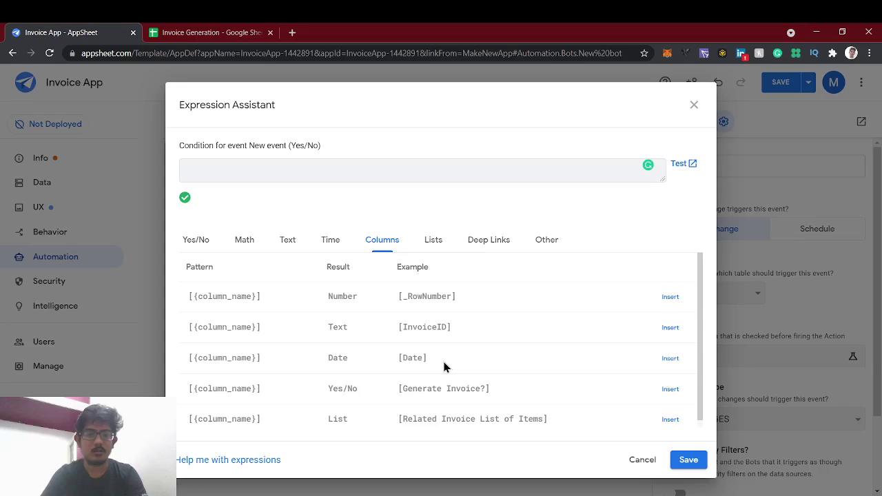
{"action": "left_click", "coordinate": [670, 382]}
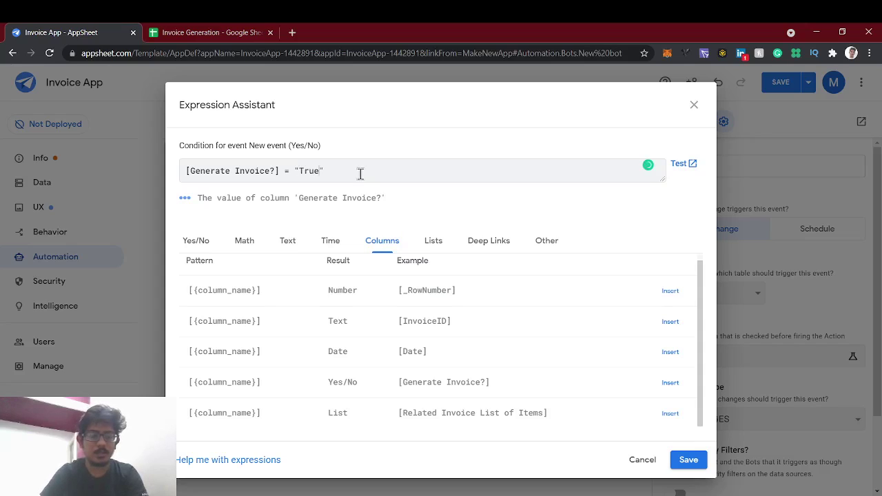
{"action": "left_click", "coordinate": [683, 461]}
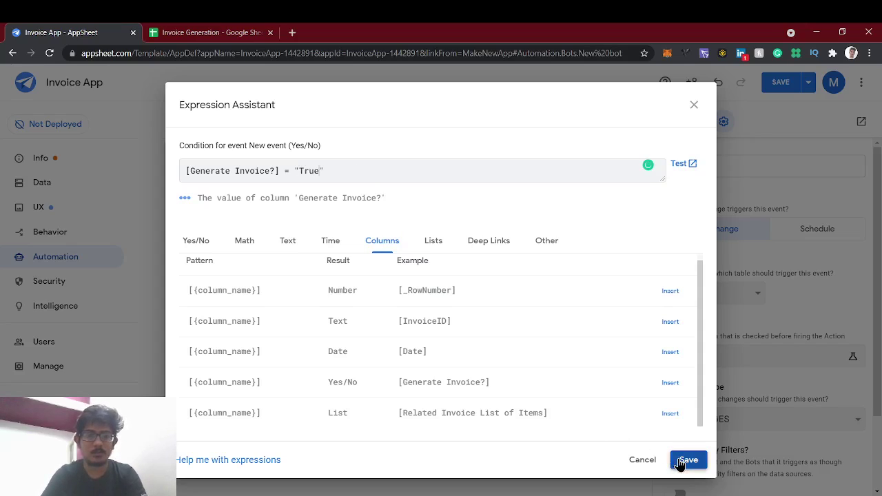
{"action": "left_click", "coordinate": [681, 464]}
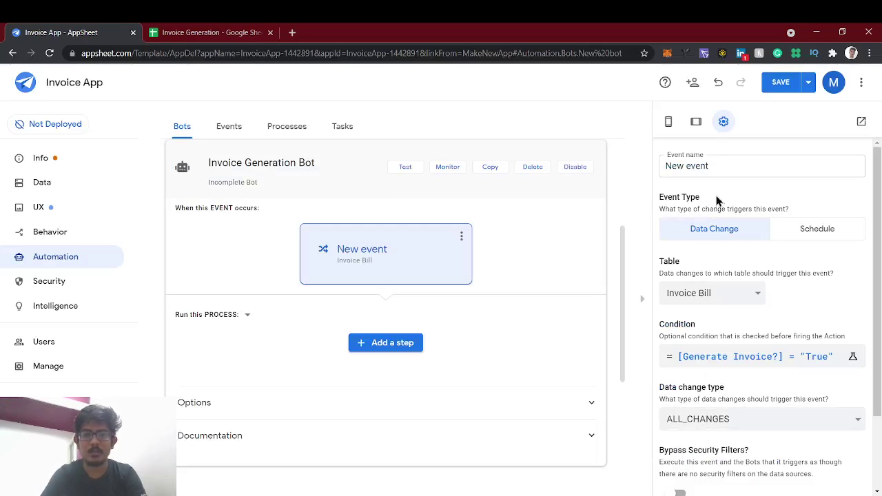
Step: Set the event's data change type to UPDATES_ONLY and enable bypassing of security filters
{"action": "scroll", "coordinate": [728, 248], "scroll_direction": "down", "scroll_amount": 2}
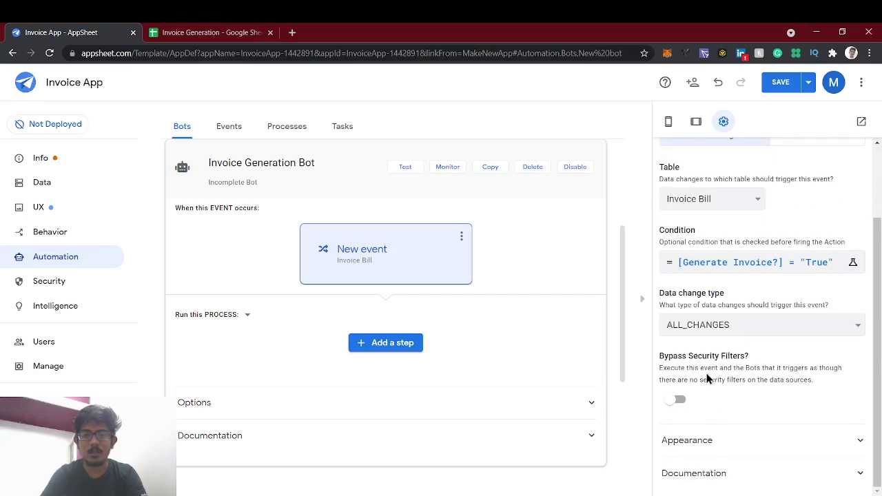
{"action": "left_click", "coordinate": [688, 335]}
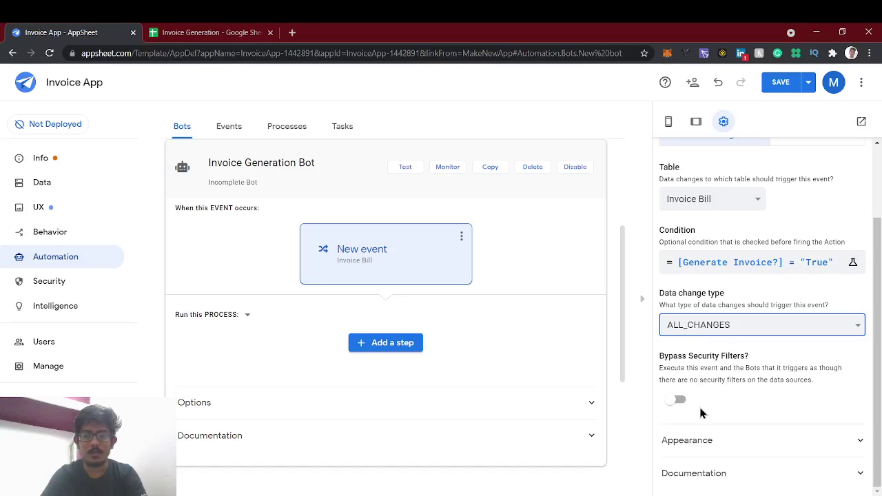
{"action": "left_click", "coordinate": [704, 392]}
{"action": "left_click", "coordinate": [677, 407]}
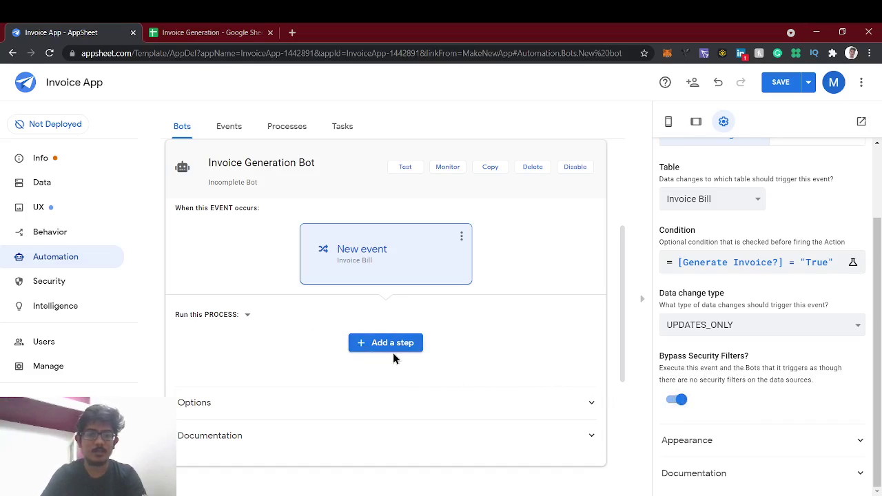
Step: Add a custom step to the Invoice Generation Bot's process and open its settings
{"action": "left_click", "coordinate": [366, 343]}
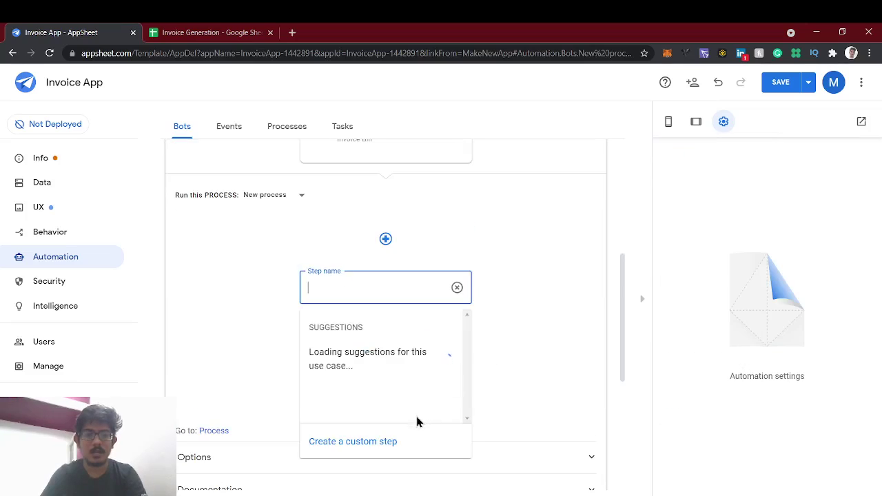
{"action": "left_click", "coordinate": [366, 442]}
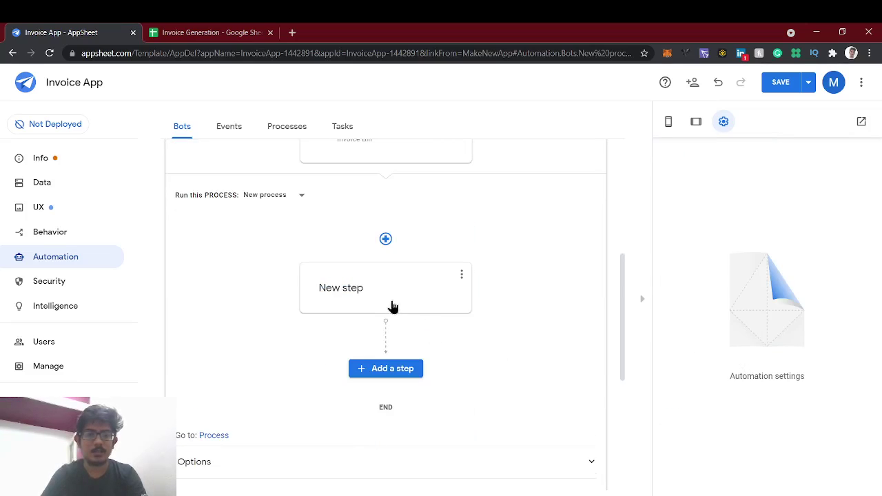
{"action": "scroll", "coordinate": [392, 307], "scroll_direction": "up", "scroll_amount": 1}
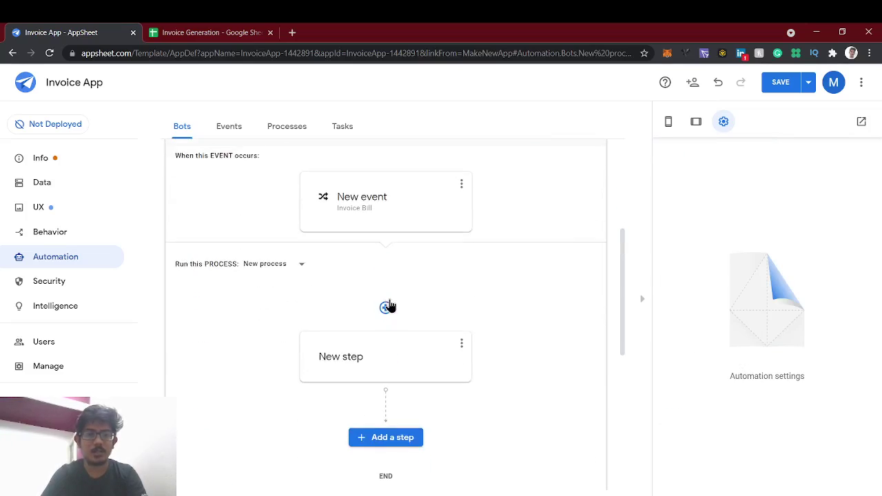
{"action": "left_click", "coordinate": [394, 369]}
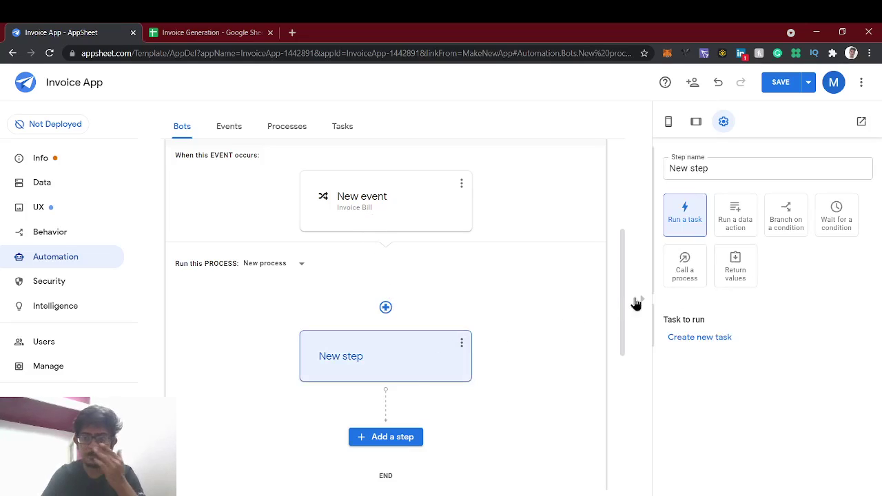
{"action": "left_click", "coordinate": [726, 235]}
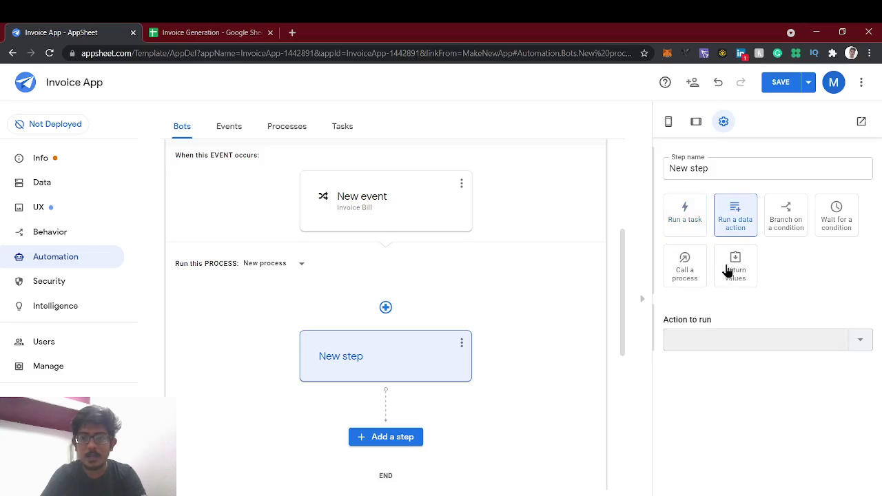
{"action": "left_click", "coordinate": [686, 207]}
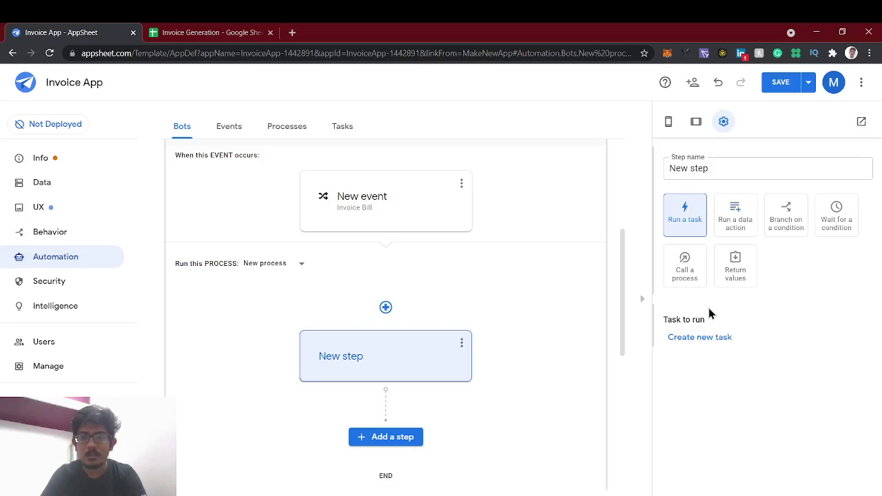
{"action": "left_click", "coordinate": [738, 233]}
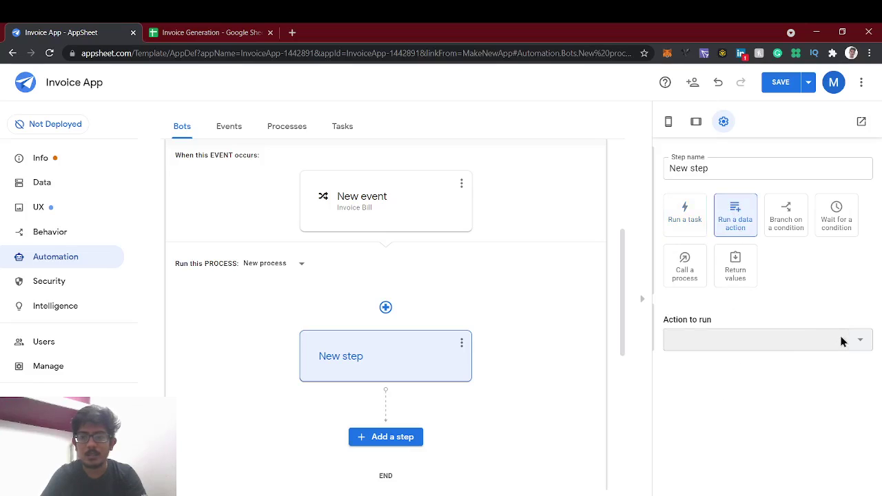
{"action": "left_click", "coordinate": [857, 341]}
{"action": "left_click", "coordinate": [725, 397]}
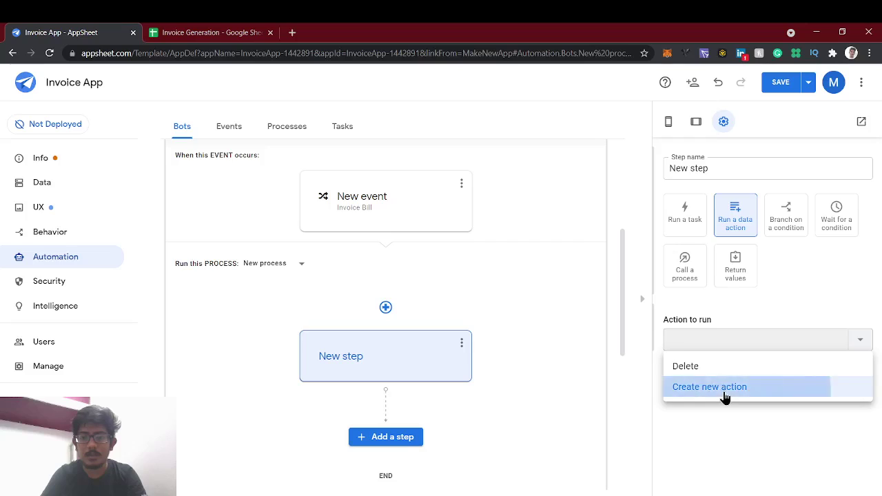
{"action": "scroll", "coordinate": [712, 424], "scroll_direction": "down", "scroll_amount": 2}
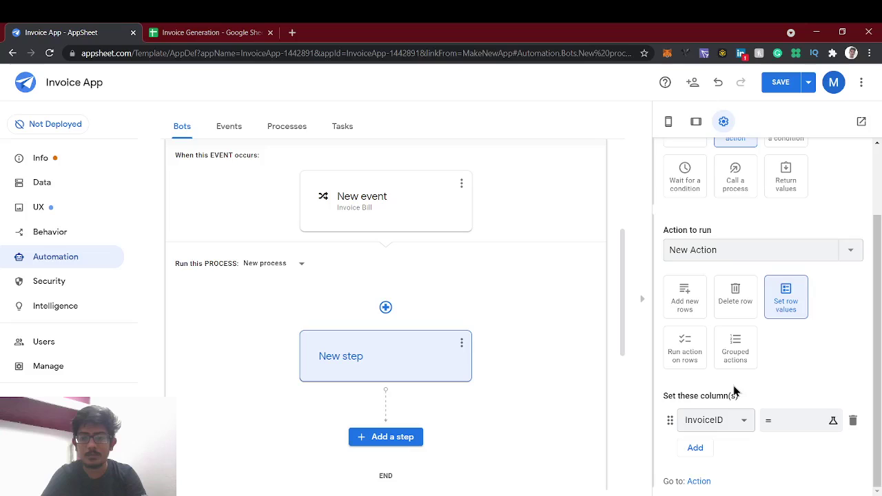
{"action": "scroll", "coordinate": [734, 391], "scroll_direction": "up", "scroll_amount": 2}
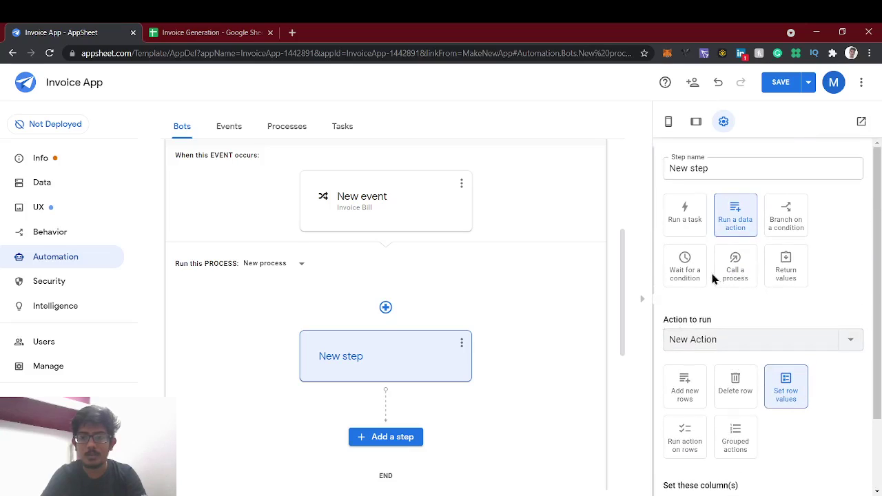
Step: Make the step run a new task that creates a new file from the Invoice Bill table, with PDF as content type
{"action": "left_click", "coordinate": [691, 215]}
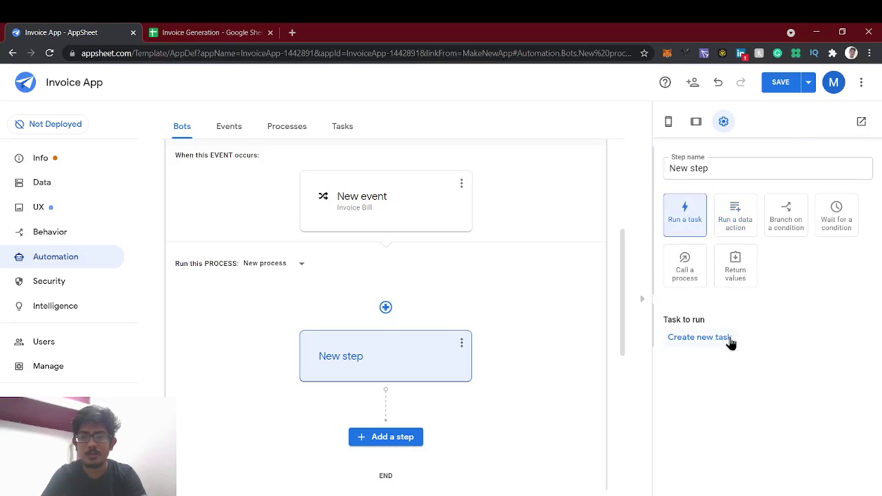
{"action": "left_click", "coordinate": [731, 342]}
{"action": "scroll", "coordinate": [734, 380], "scroll_direction": "down", "scroll_amount": 2}
{"action": "scroll", "coordinate": [743, 384], "scroll_direction": "up", "scroll_amount": 2}
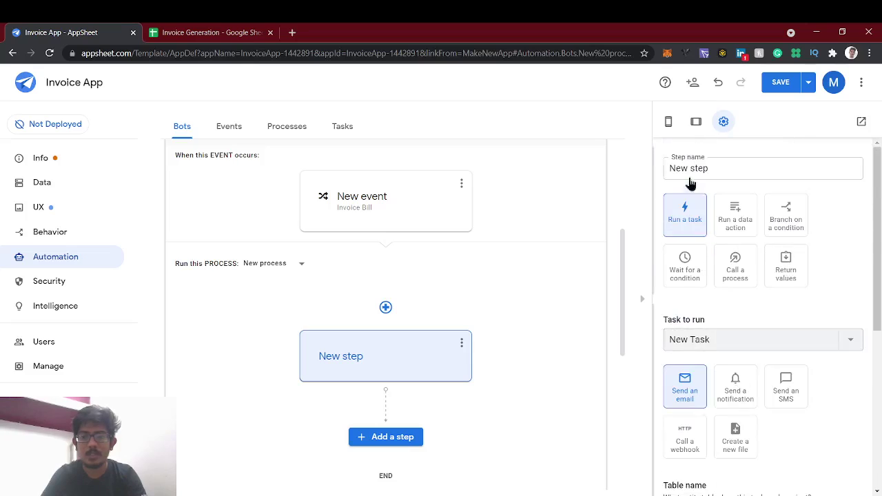
{"action": "scroll", "coordinate": [699, 301], "scroll_direction": "down", "scroll_amount": 2}
{"action": "scroll", "coordinate": [699, 302], "scroll_direction": "up", "scroll_amount": 2}
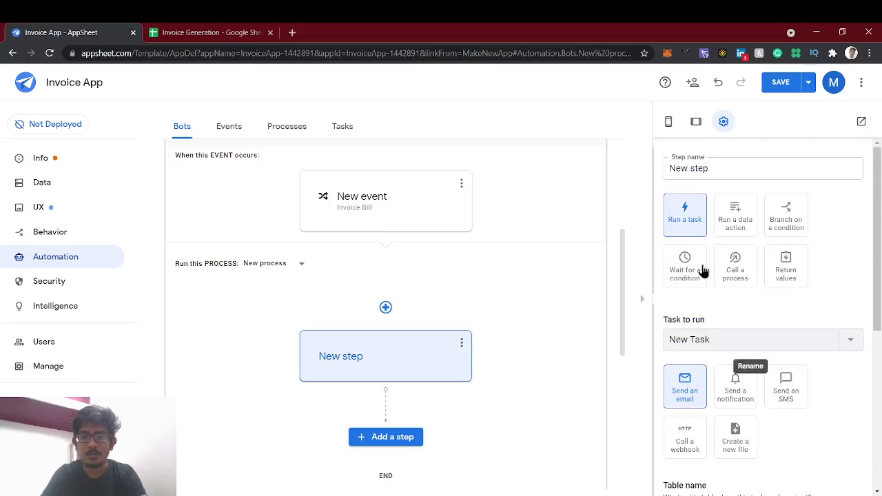
{"action": "scroll", "coordinate": [730, 340], "scroll_direction": "down", "scroll_amount": 2}
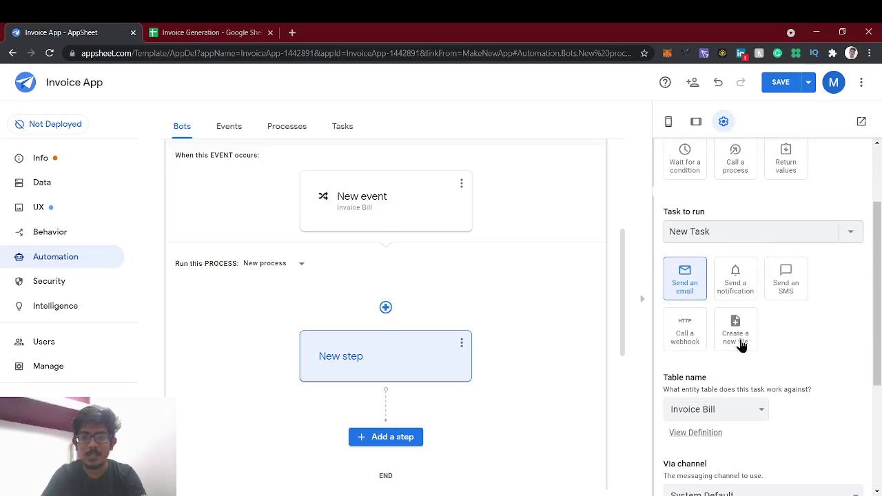
{"action": "left_click", "coordinate": [741, 345]}
{"action": "scroll", "coordinate": [844, 350], "scroll_direction": "down", "scroll_amount": 2}
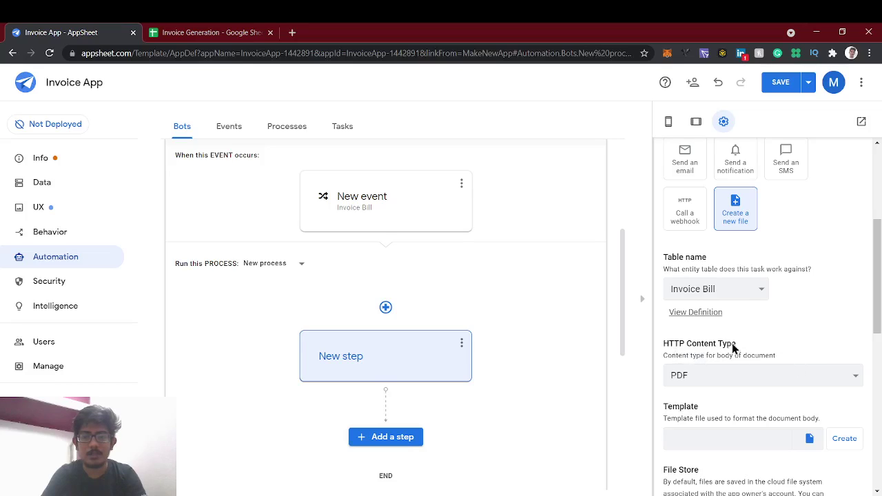
{"action": "left_click", "coordinate": [706, 379]}
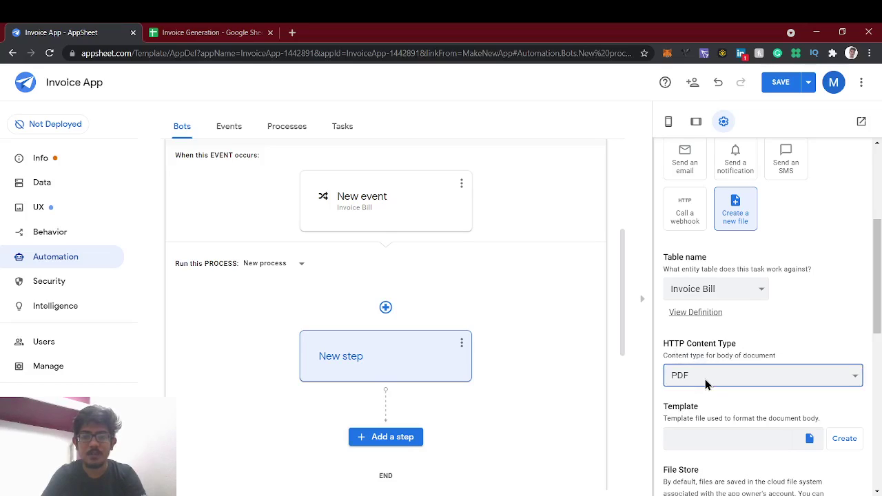
Step: Create a new template file for formatting the PDF document body of the task
{"action": "scroll", "coordinate": [831, 262], "scroll_direction": "up", "scroll_amount": 1}
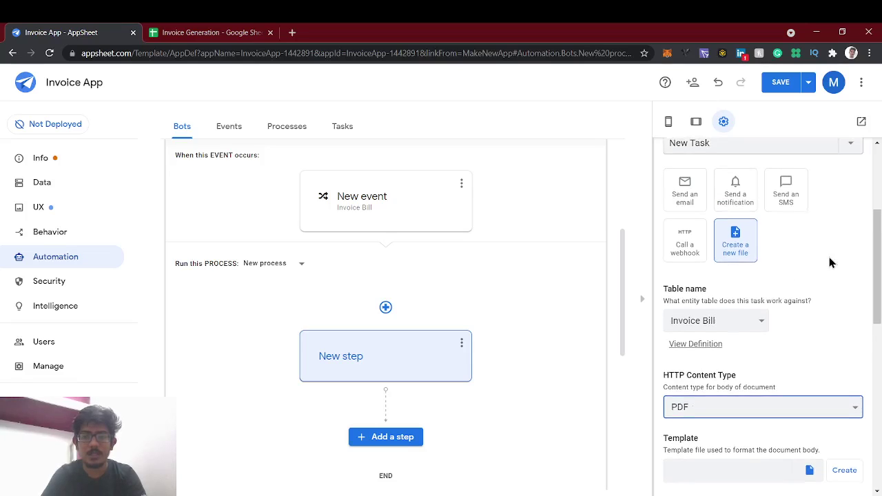
{"action": "scroll", "coordinate": [824, 310], "scroll_direction": "up", "scroll_amount": 2}
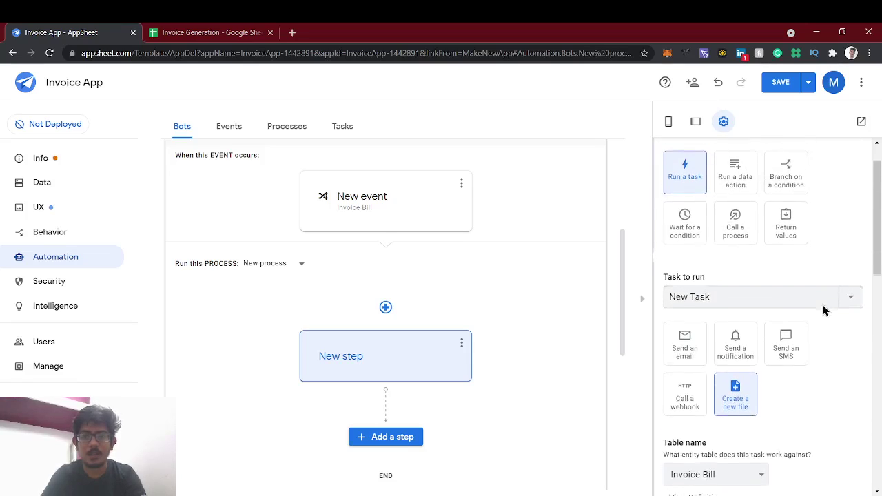
{"action": "scroll", "coordinate": [823, 310], "scroll_direction": "down", "scroll_amount": 4}
{"action": "scroll", "coordinate": [826, 312], "scroll_direction": "down", "scroll_amount": 1}
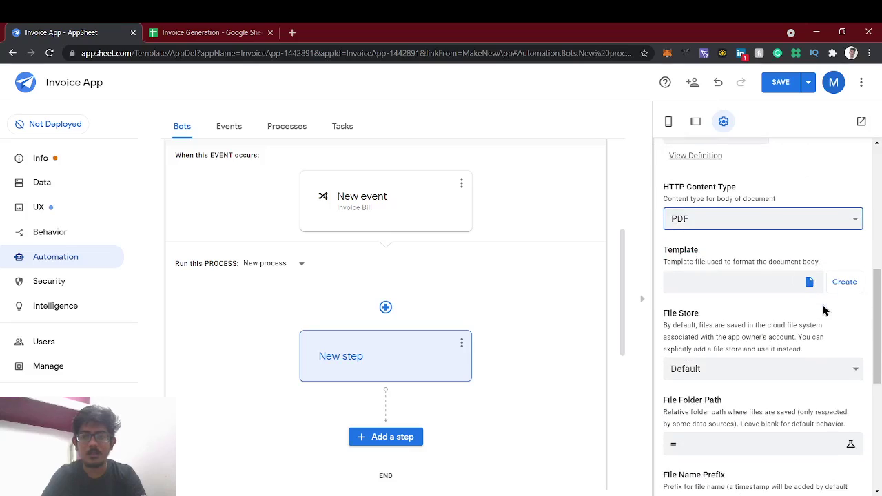
{"action": "double_click", "coordinate": [695, 252]}
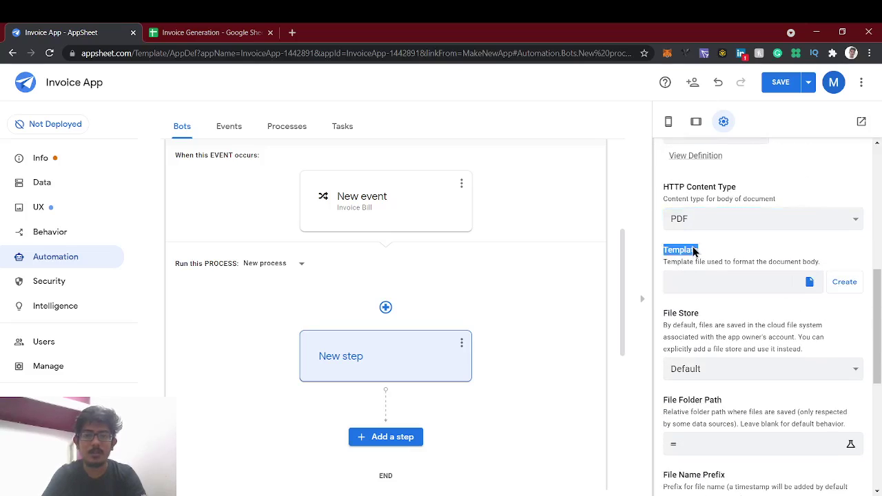
{"action": "left_click", "coordinate": [715, 254]}
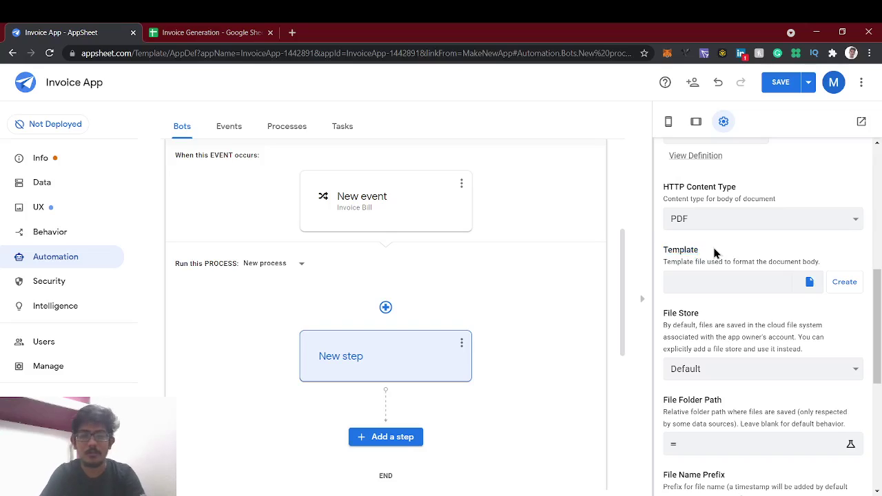
{"action": "left_click", "coordinate": [843, 290]}
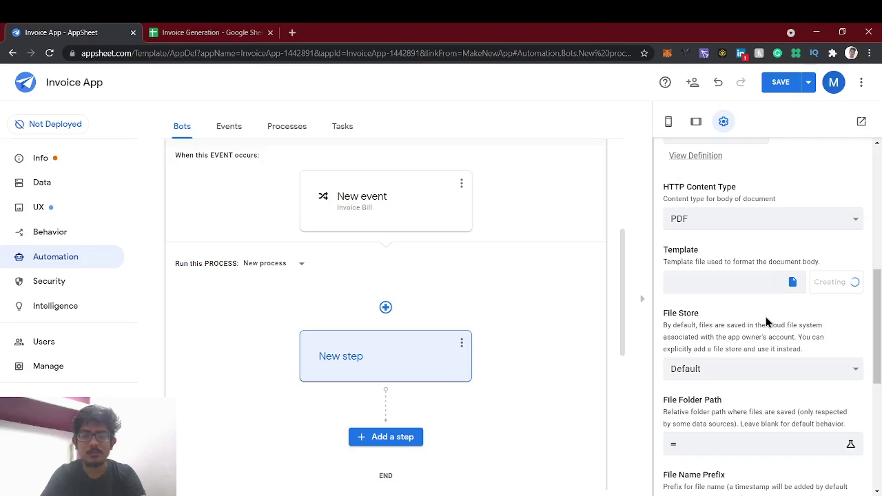
{"action": "scroll", "coordinate": [768, 322], "scroll_direction": "down", "scroll_amount": 3}
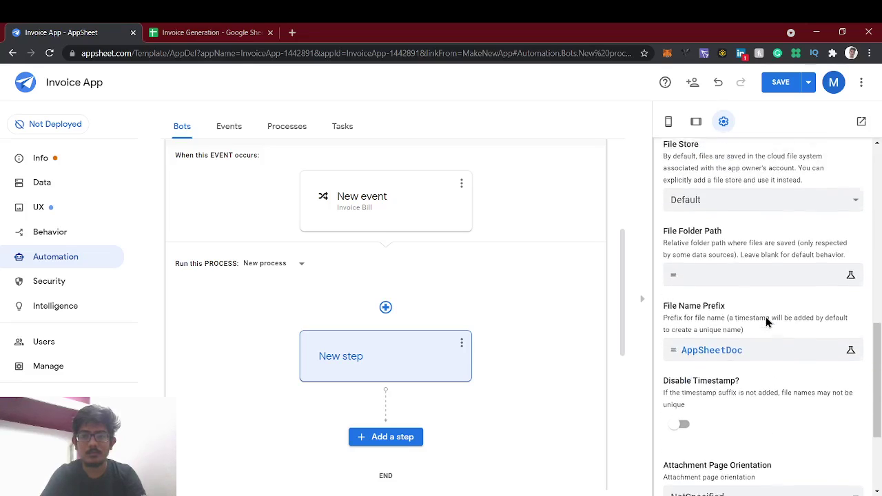
{"action": "scroll", "coordinate": [767, 322], "scroll_direction": "up", "scroll_amount": 3}
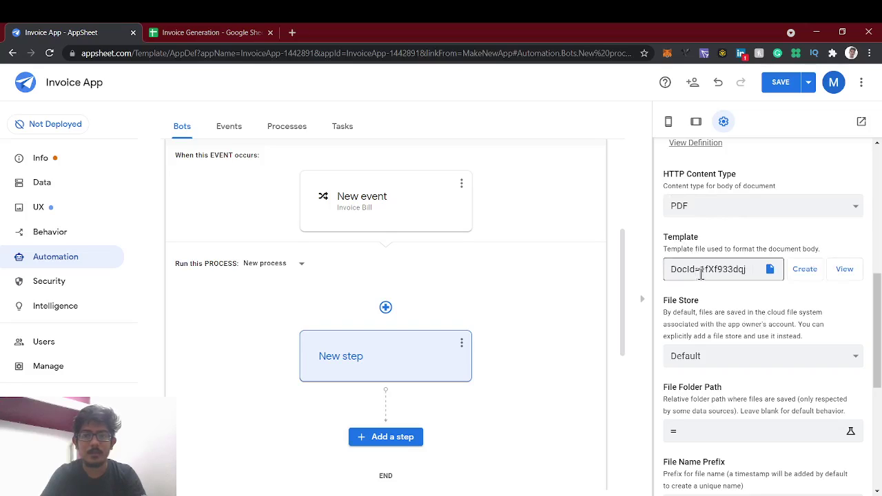
{"action": "triple_click", "coordinate": [736, 268]}
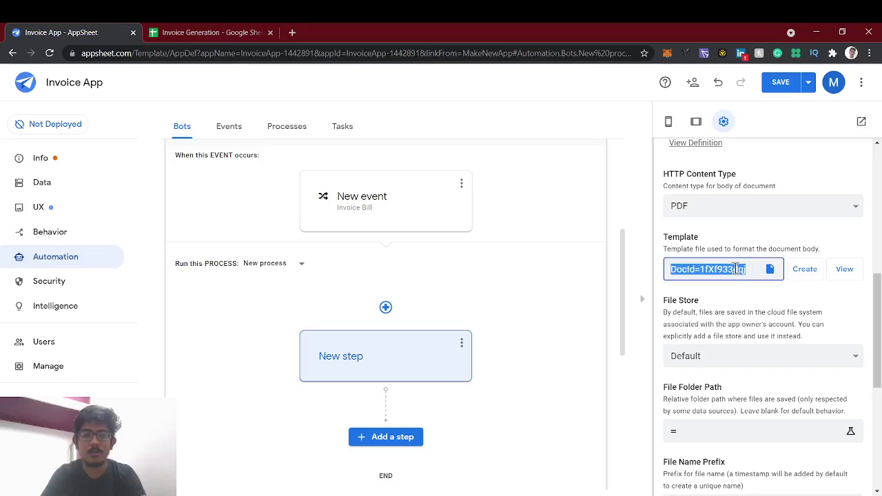
{"action": "left_click", "coordinate": [746, 295]}
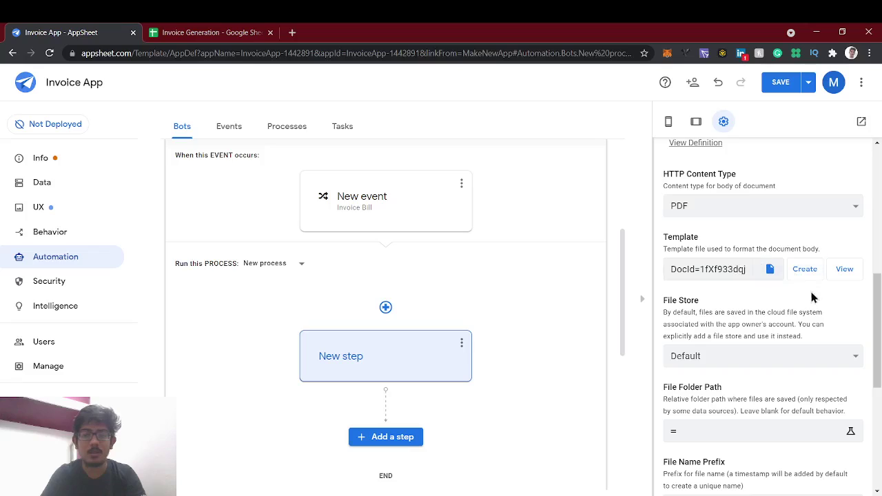
Step: Go to Google Drive (drive.google.com) in a new browser tab
{"action": "scroll", "coordinate": [775, 334], "scroll_direction": "down", "scroll_amount": 1}
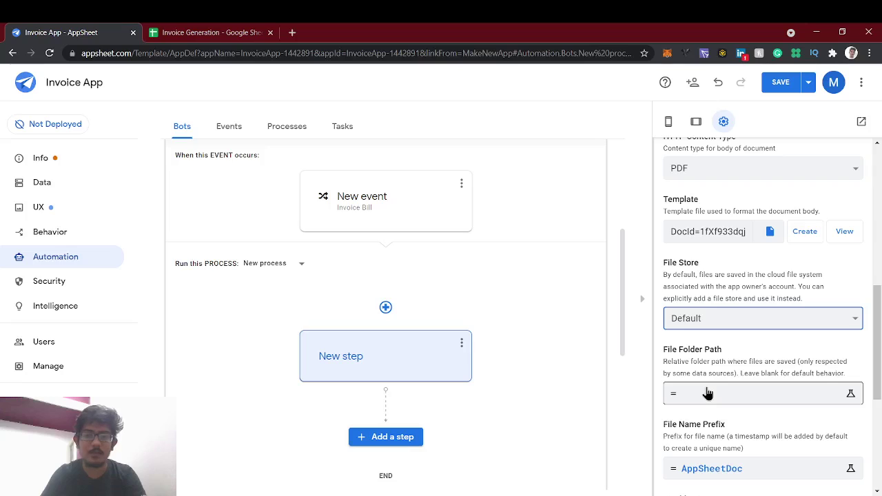
{"action": "left_click", "coordinate": [293, 32]}
{"action": "type", "text": "dr"}
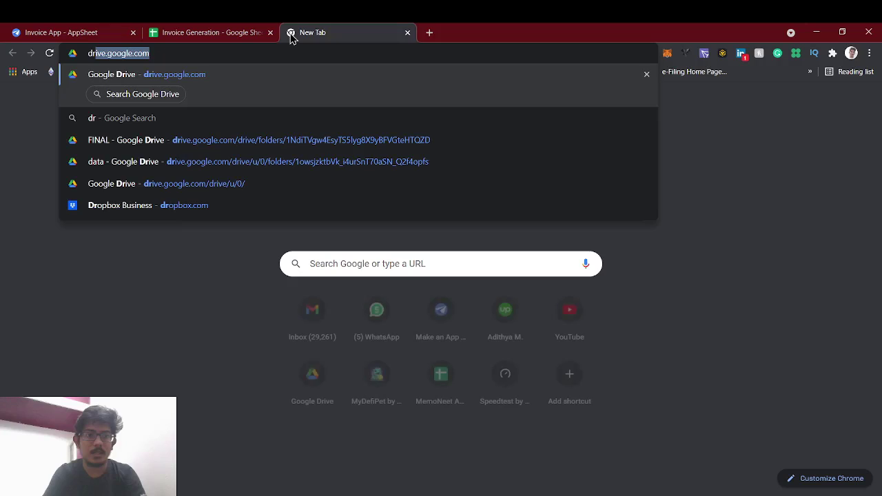
Step: Switch to Google Drive and open the data folder inside the appsheet folder
{"action": "key", "text": "Return"}
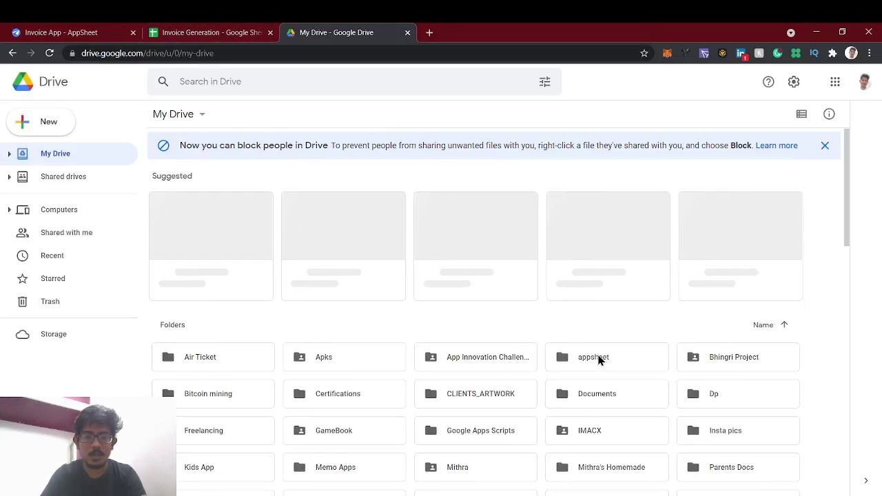
{"action": "double_click", "coordinate": [567, 362]}
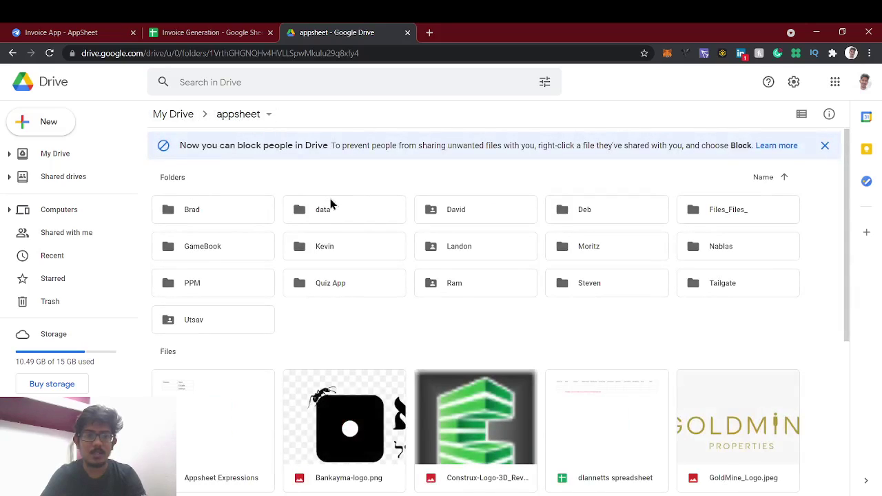
{"action": "double_click", "coordinate": [330, 204]}
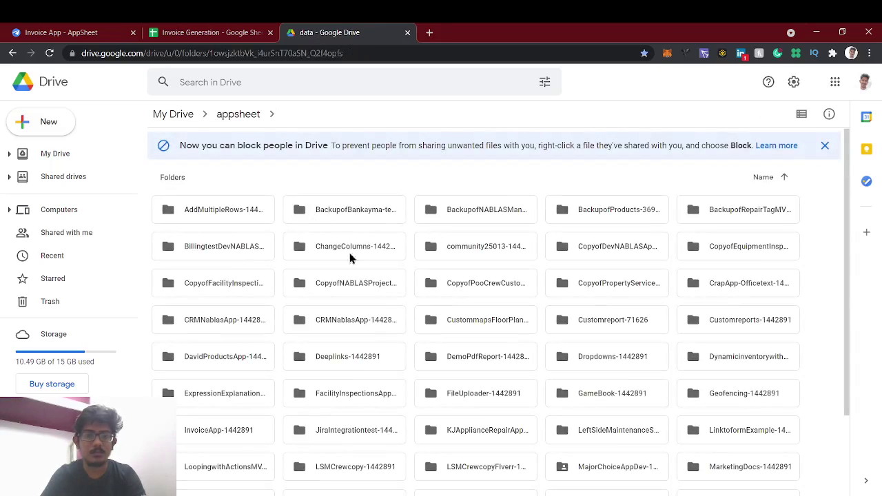
{"action": "scroll", "coordinate": [623, 437], "scroll_direction": "down", "scroll_amount": 2}
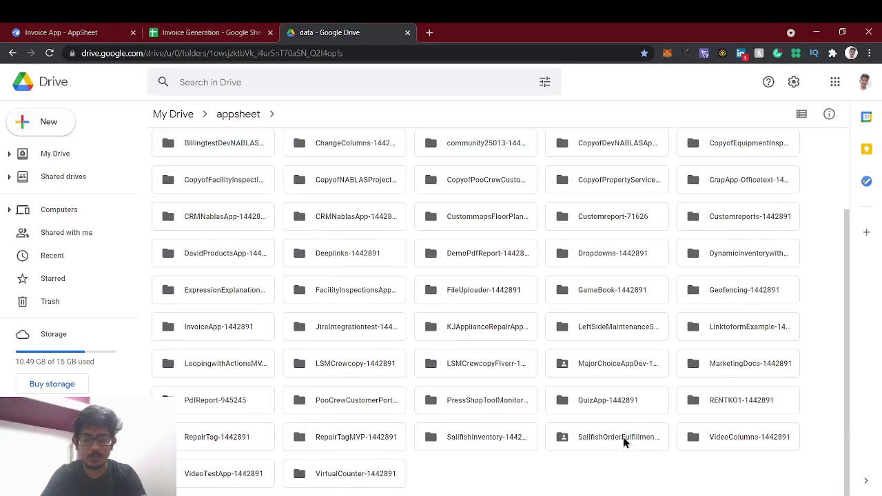
Step: Search the page for the InvoiceApp folder and open it
{"action": "key", "text": "ctrl+f"}
{"action": "type", "text": "invoice"}
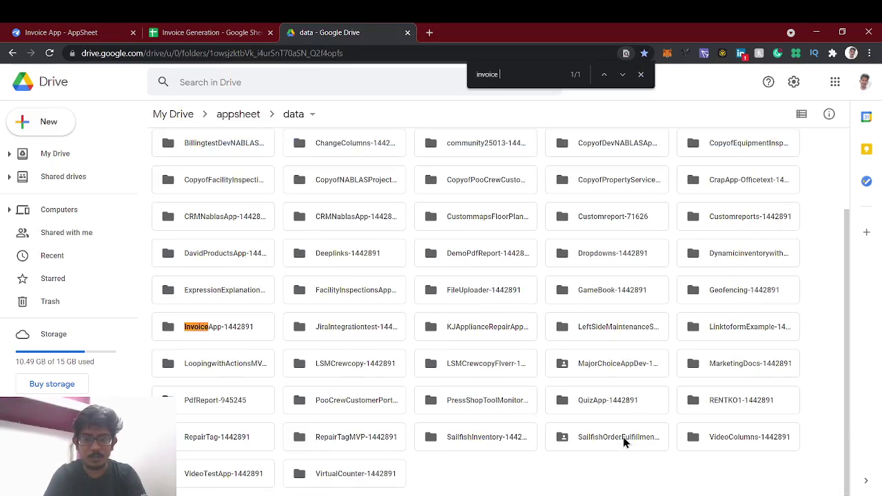
{"action": "type", "text": " app"}
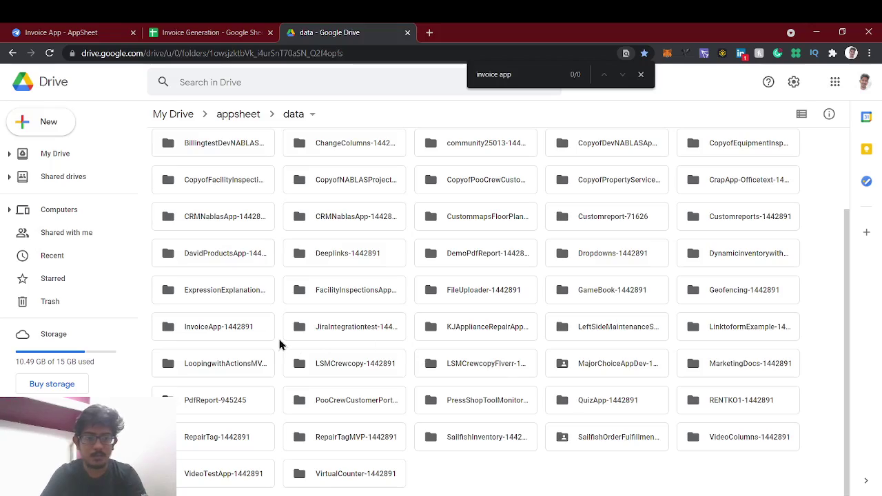
{"action": "left_click", "coordinate": [222, 329]}
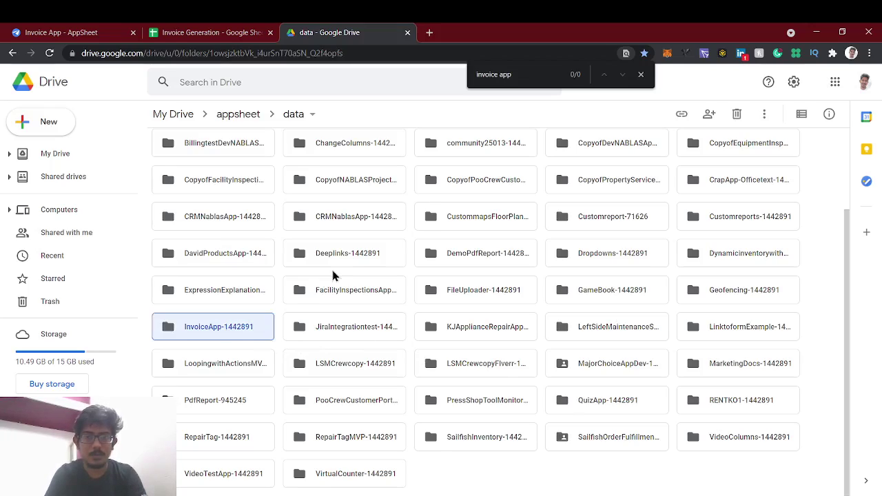
{"action": "type", "text": "In"}
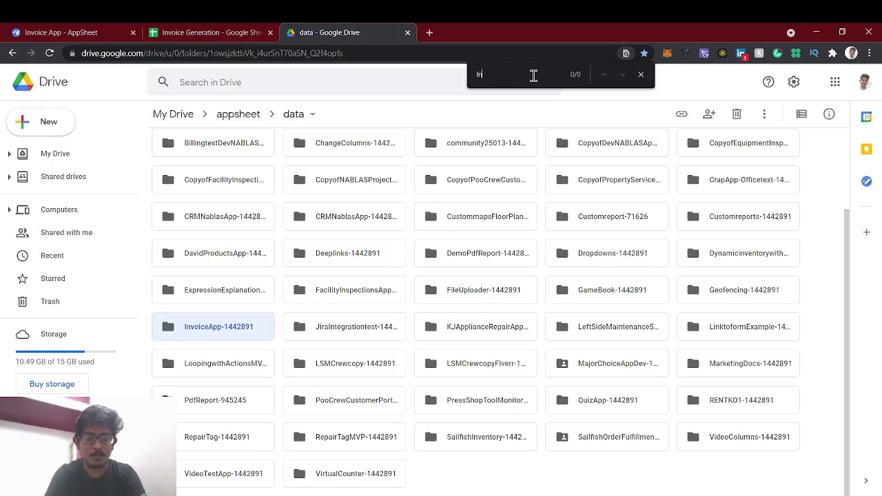
{"action": "type", "text": "voiceap"}
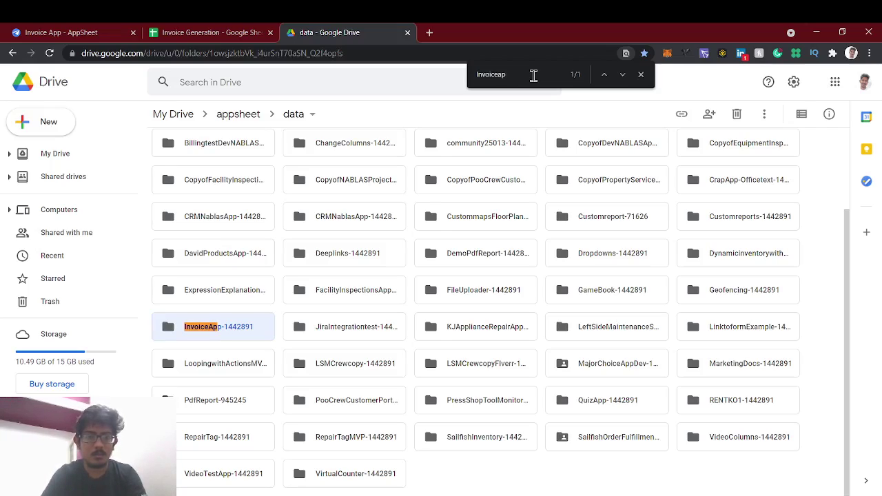
{"action": "double_click", "coordinate": [192, 338]}
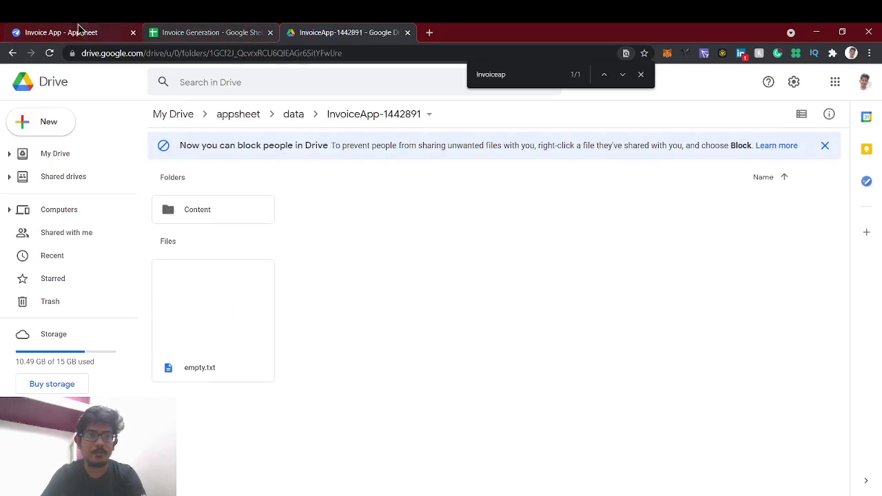
Step: Switch back to AppSheet and set the new file task's File Folder Path expression to "/Invoices/"
{"action": "left_click", "coordinate": [78, 27]}
{"action": "left_click", "coordinate": [716, 394]}
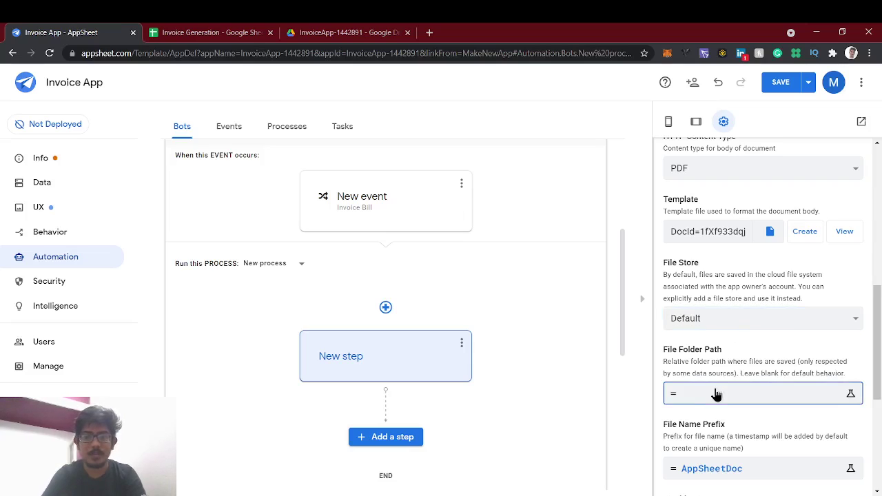
{"action": "type", "text": "?"}
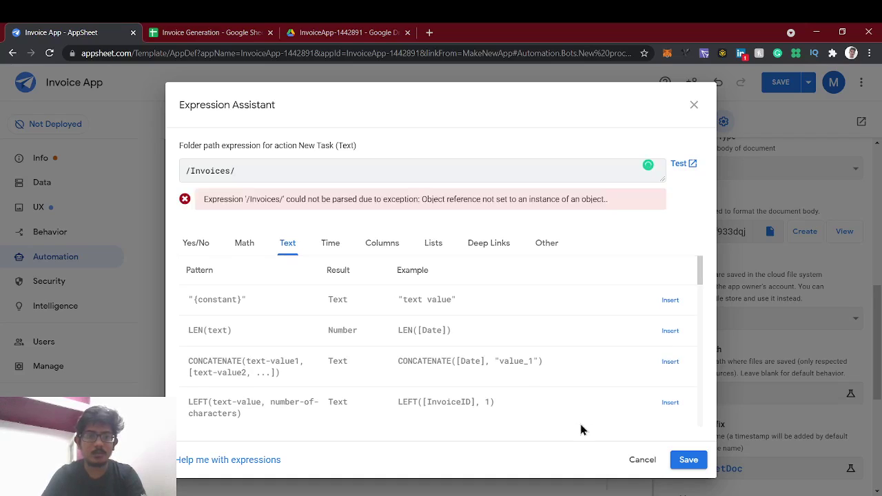
{"action": "type", "text": "\""}
{"action": "type", "text": "\""}
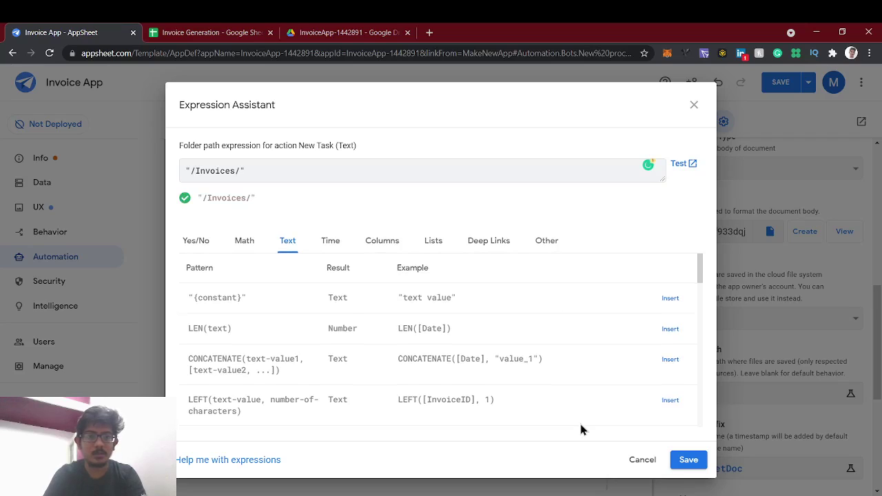
{"action": "left_click", "coordinate": [690, 461]}
Step: Replace the File Name Prefix expression with the [InvoiceID] column and save it
{"action": "scroll", "coordinate": [736, 405], "scroll_direction": "down", "scroll_amount": 2}
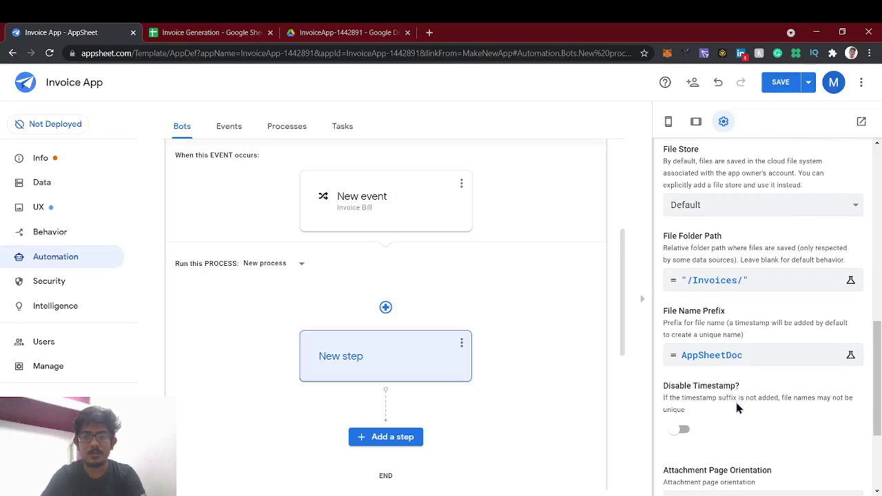
{"action": "scroll", "coordinate": [736, 404], "scroll_direction": "down", "scroll_amount": 1}
{"action": "scroll", "coordinate": [703, 325], "scroll_direction": "down", "scroll_amount": 1}
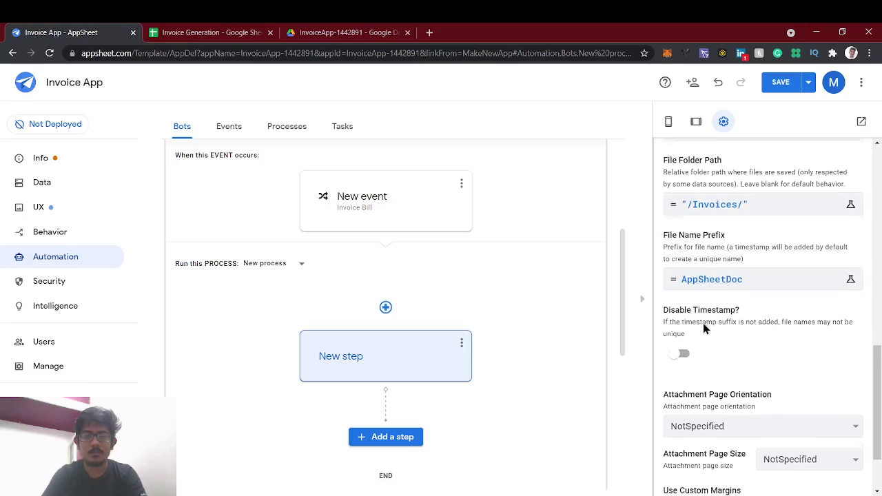
{"action": "scroll", "coordinate": [704, 329], "scroll_direction": "up", "scroll_amount": 1}
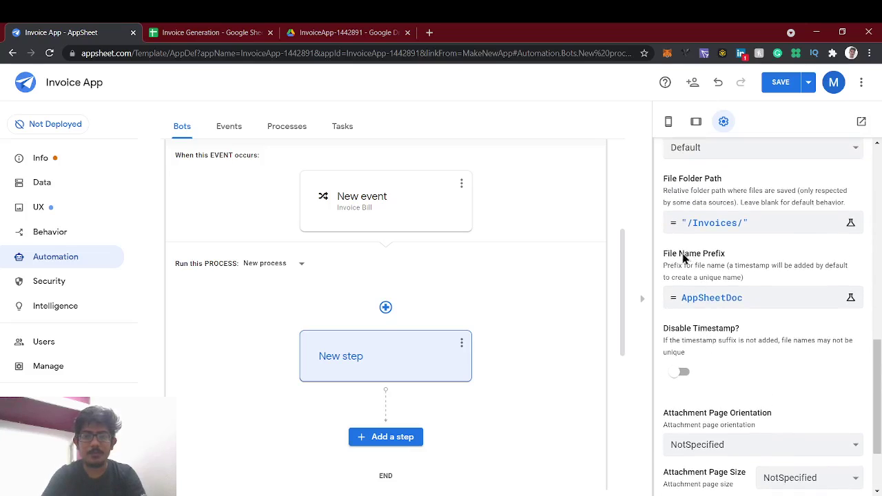
{"action": "left_click", "coordinate": [764, 303]}
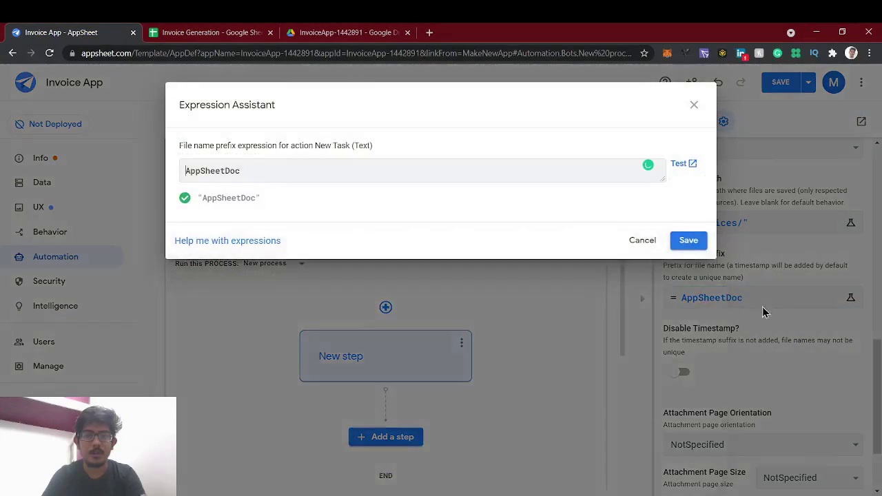
{"action": "key", "text": "ctrl+a"}
{"action": "key", "text": "BackSpace"}
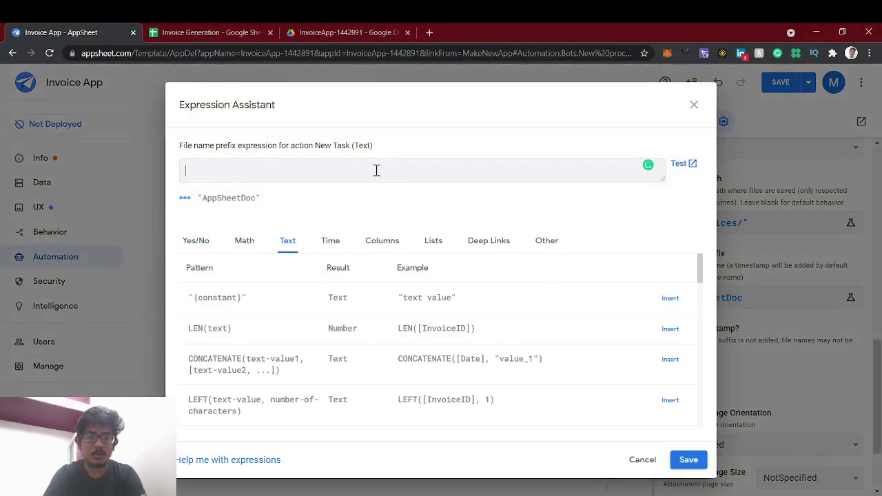
{"action": "left_click", "coordinate": [394, 252]}
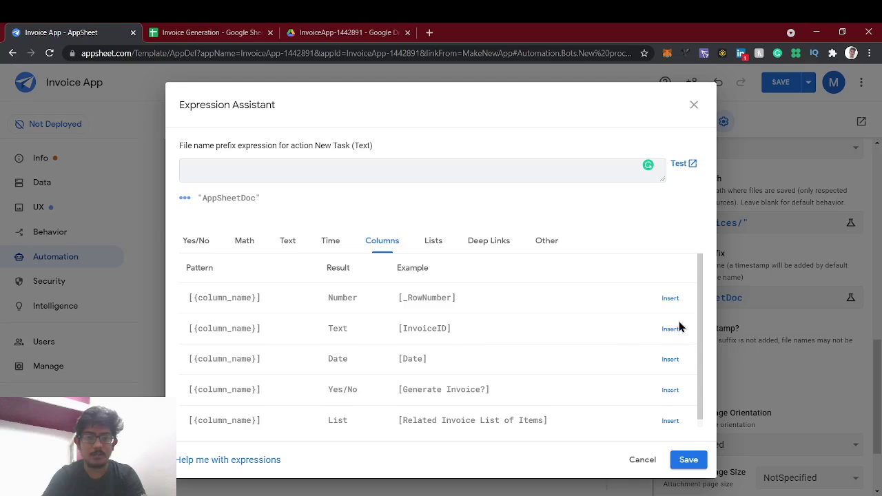
{"action": "left_click", "coordinate": [671, 330]}
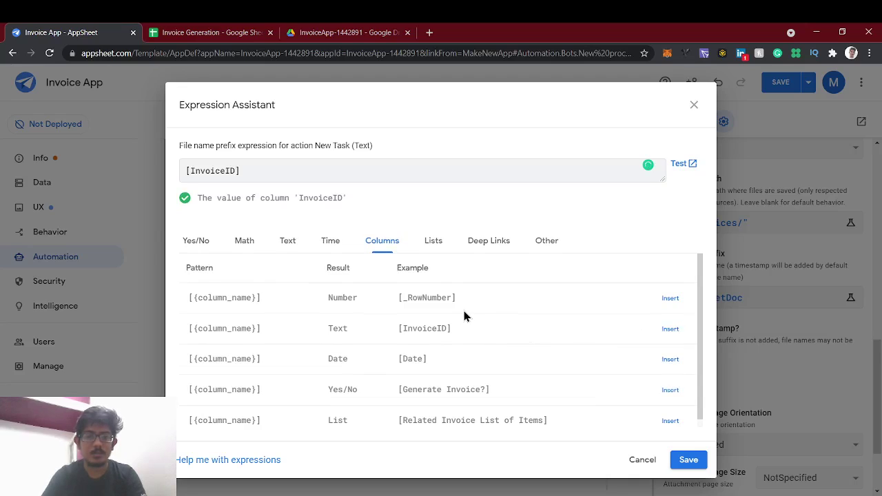
{"action": "scroll", "coordinate": [467, 317], "scroll_direction": "down", "scroll_amount": 1}
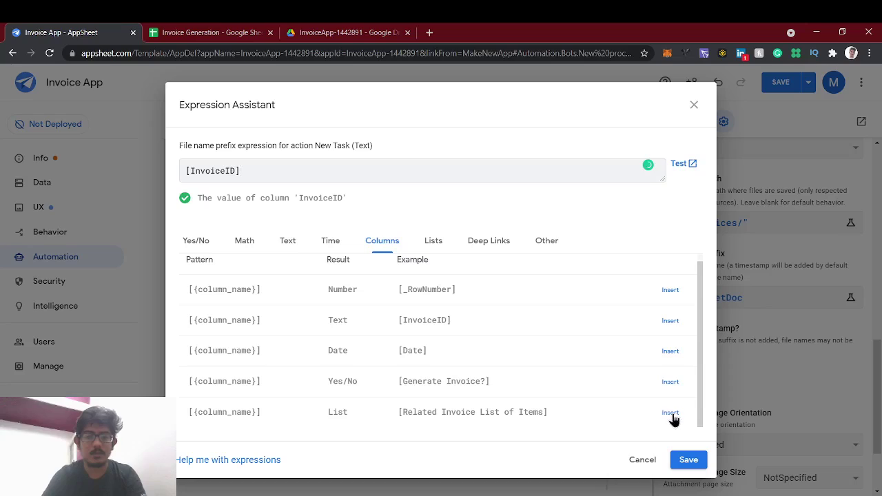
{"action": "left_click", "coordinate": [690, 460]}
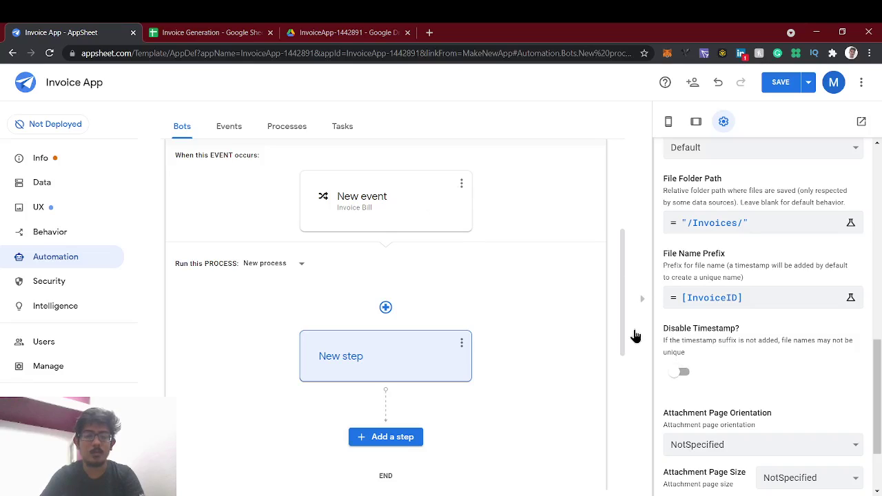
Step: Turn the Disable Timestamp option on and back off, and review the remaining attachment page settings
{"action": "left_click", "coordinate": [679, 372]}
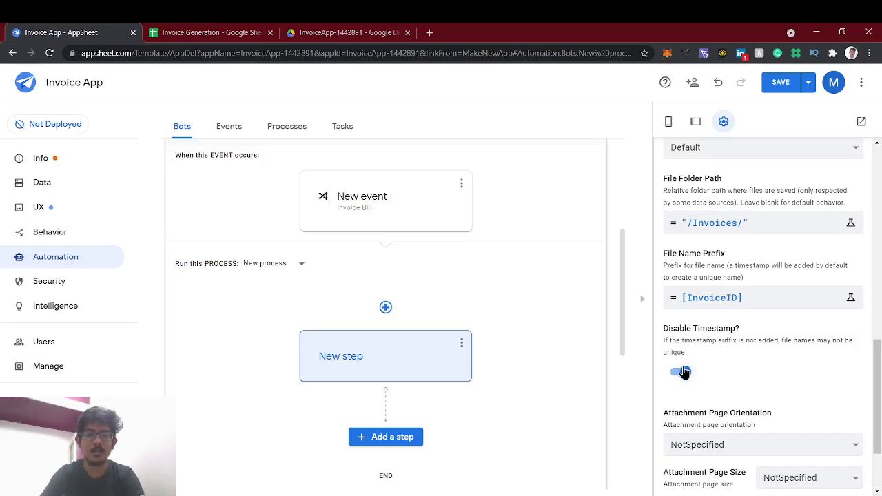
{"action": "left_click", "coordinate": [683, 373]}
{"action": "scroll", "coordinate": [689, 384], "scroll_direction": "down", "scroll_amount": 2}
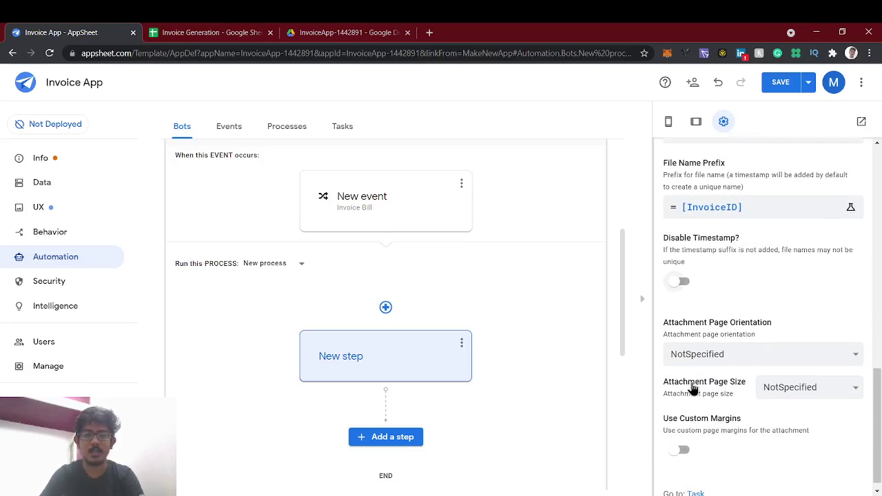
{"action": "scroll", "coordinate": [693, 358], "scroll_direction": "down", "scroll_amount": 1}
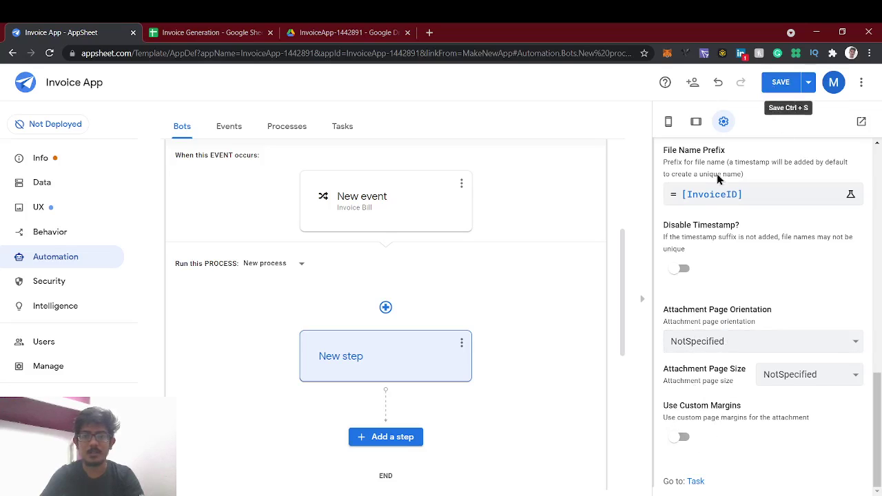
Step: Open the task's body template in Google Docs and examine the placeholders in its Invoice List of Items table
{"action": "scroll", "coordinate": [728, 290], "scroll_direction": "up", "scroll_amount": 5}
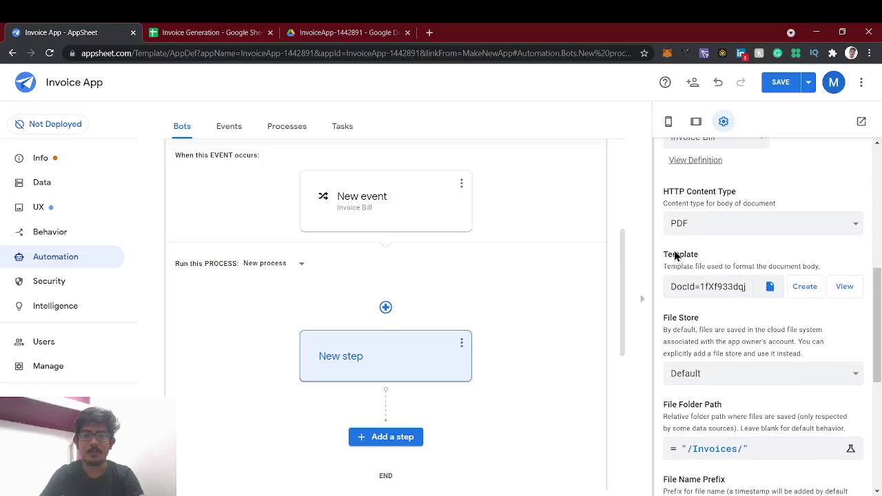
{"action": "scroll", "coordinate": [680, 255], "scroll_direction": "up", "scroll_amount": 2}
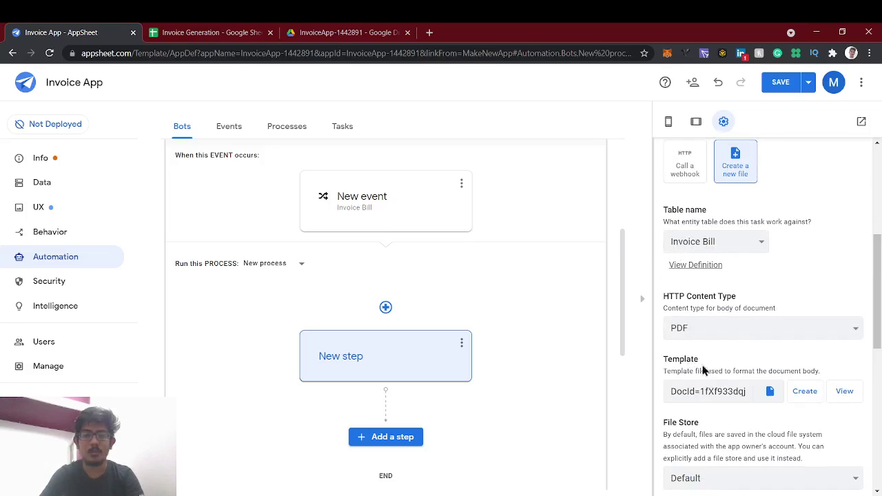
{"action": "left_click", "coordinate": [844, 392]}
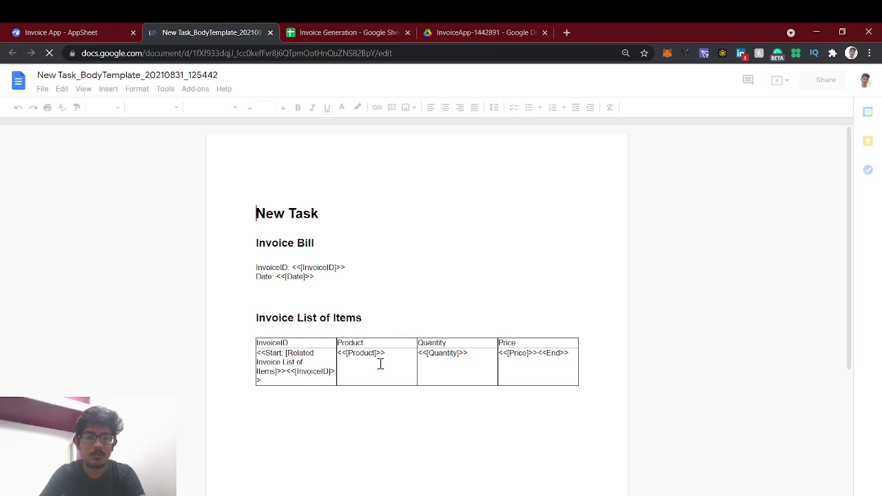
{"action": "left_click", "coordinate": [311, 363]}
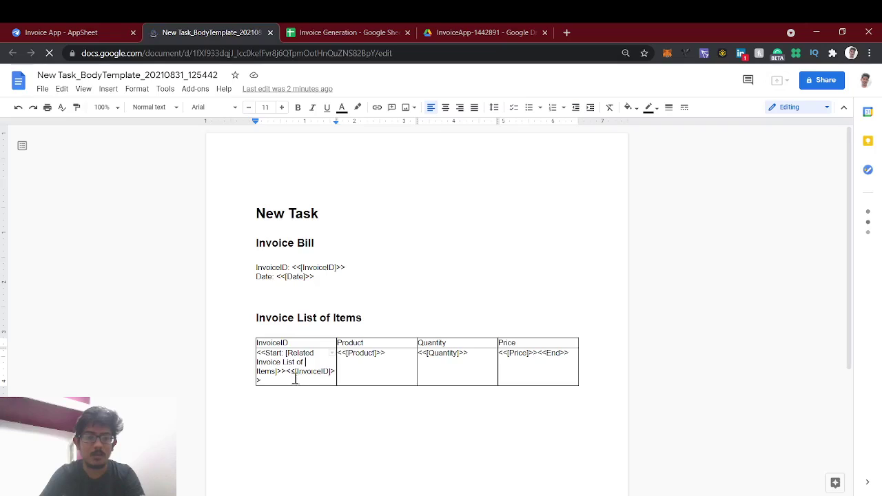
{"action": "left_click", "coordinate": [284, 378]}
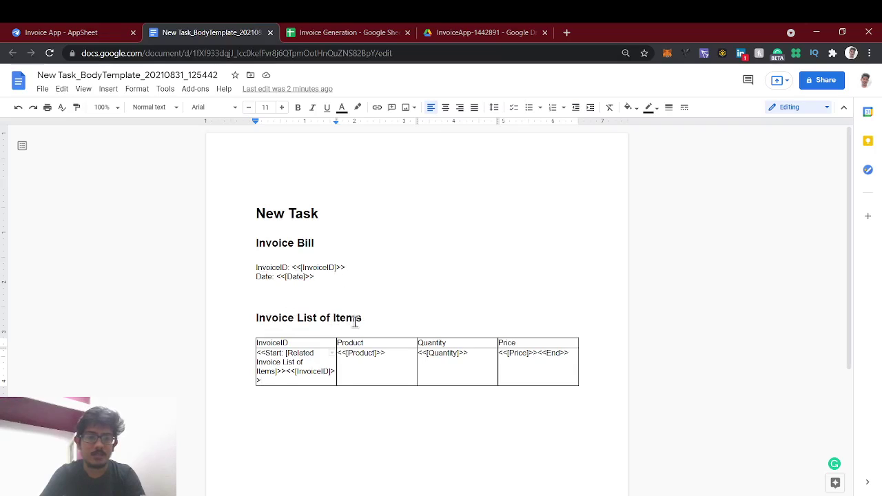
{"action": "scroll", "coordinate": [366, 321], "scroll_direction": "down", "scroll_amount": 3}
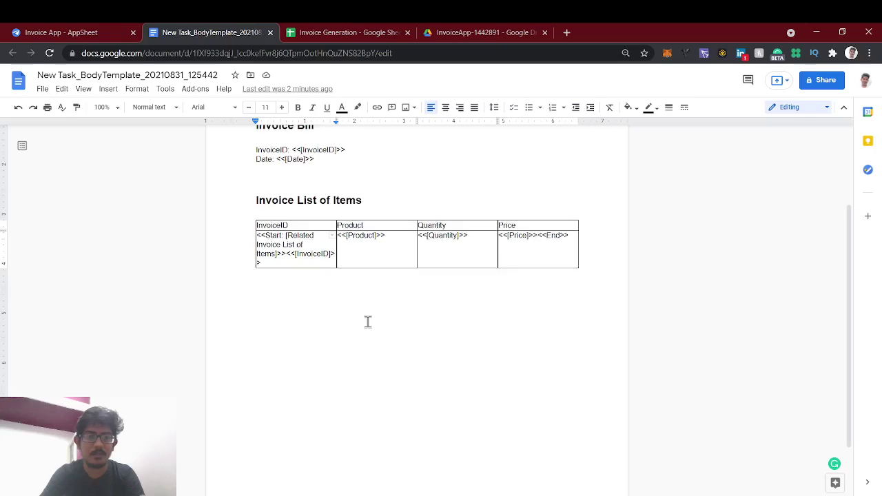
{"action": "scroll", "coordinate": [349, 286], "scroll_direction": "up", "scroll_amount": 1}
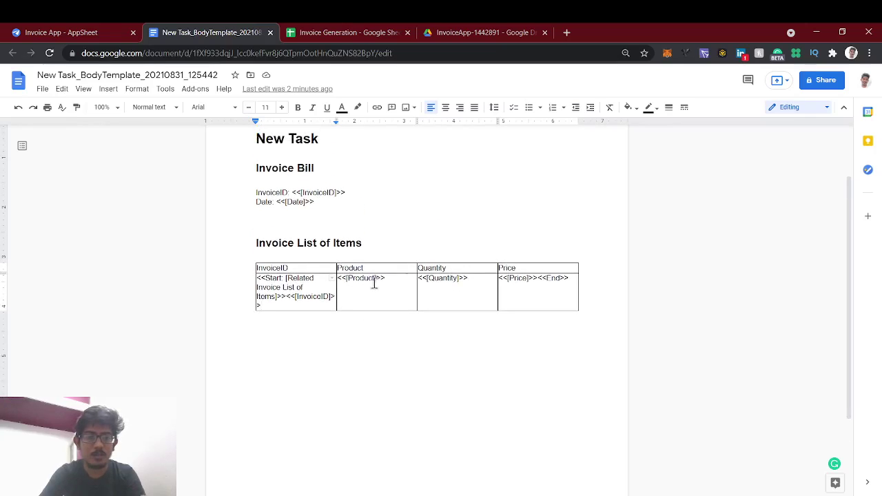
{"action": "double_click", "coordinate": [376, 279]}
{"action": "left_click", "coordinate": [390, 278]}
Step: Switch to the Invoice Generation spreadsheet in Google Sheets and view the Invoice List of Items sheet
{"action": "left_click", "coordinate": [345, 32]}
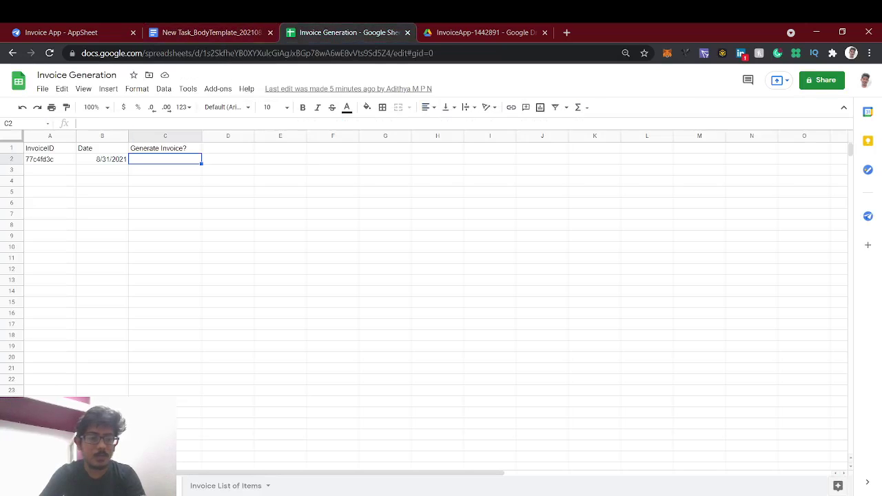
{"action": "left_click", "coordinate": [53, 172]}
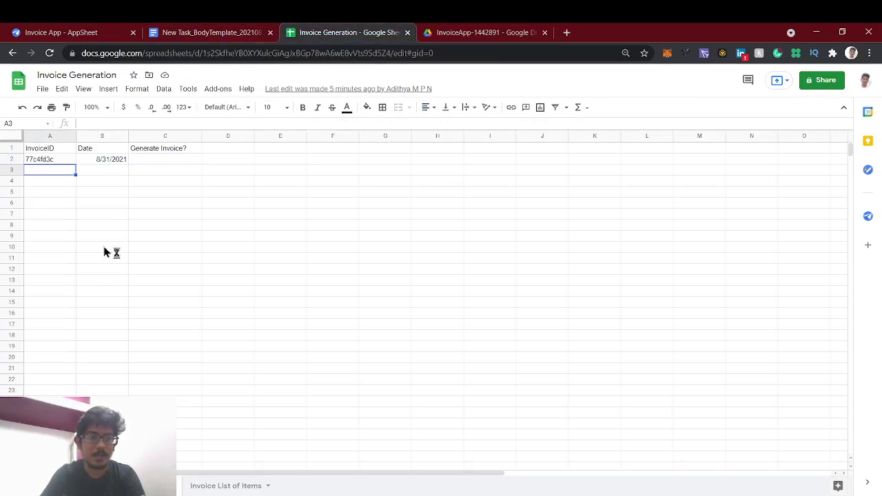
{"action": "left_click", "coordinate": [220, 486]}
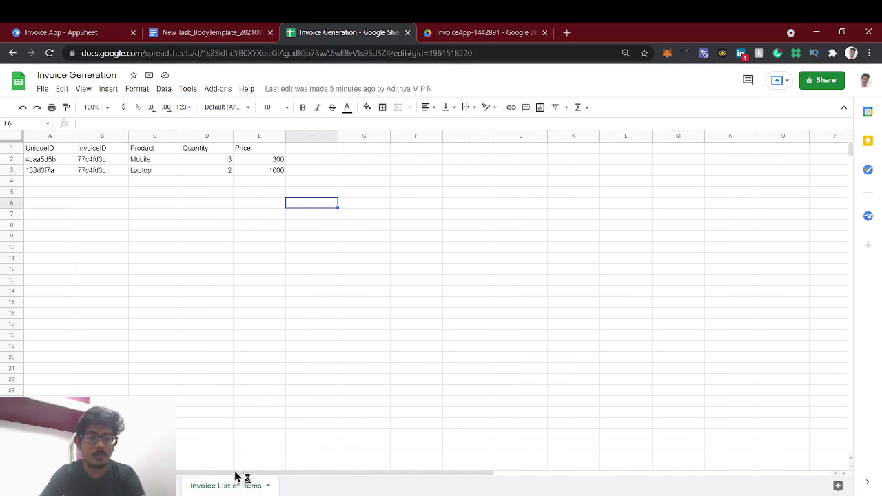
Step: Return to the body template document and move its browser tab after the Invoice Generation spreadsheet's tab
{"action": "left_click", "coordinate": [248, 32]}
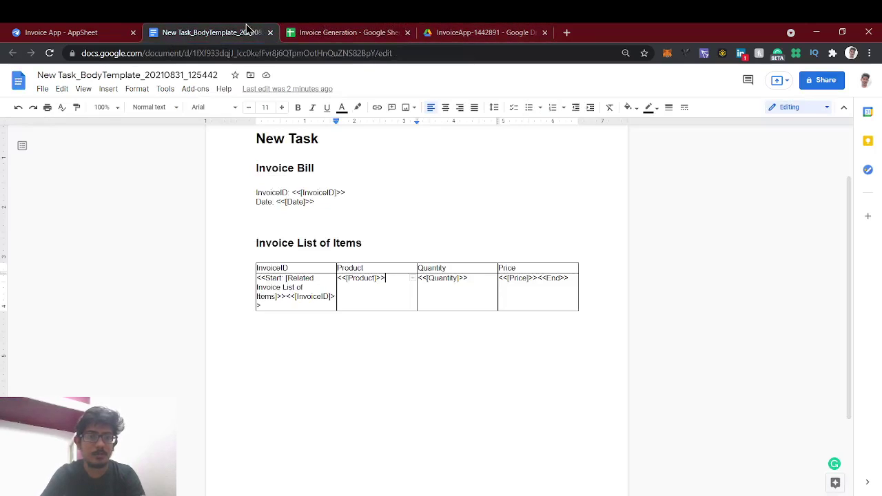
{"action": "left_click", "coordinate": [290, 30]}
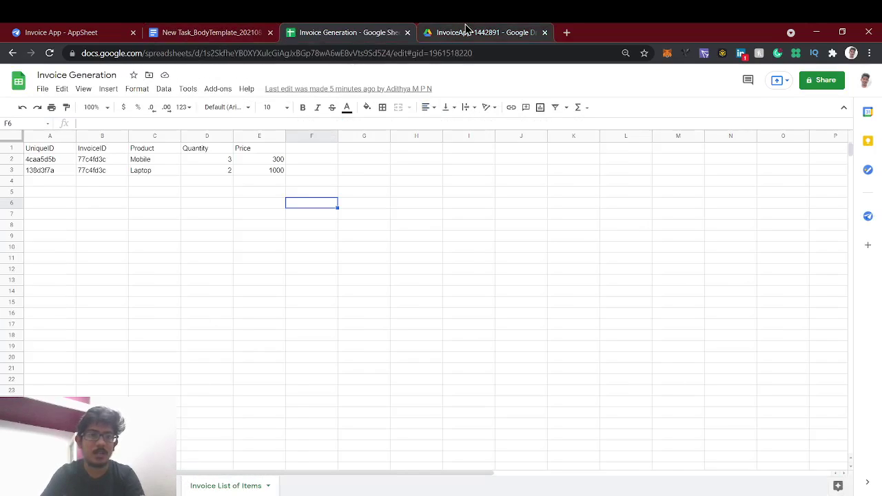
{"action": "left_click", "coordinate": [214, 29]}
{"action": "left_click_drag", "start_coordinate": [230, 30], "coordinate": [315, 32]}
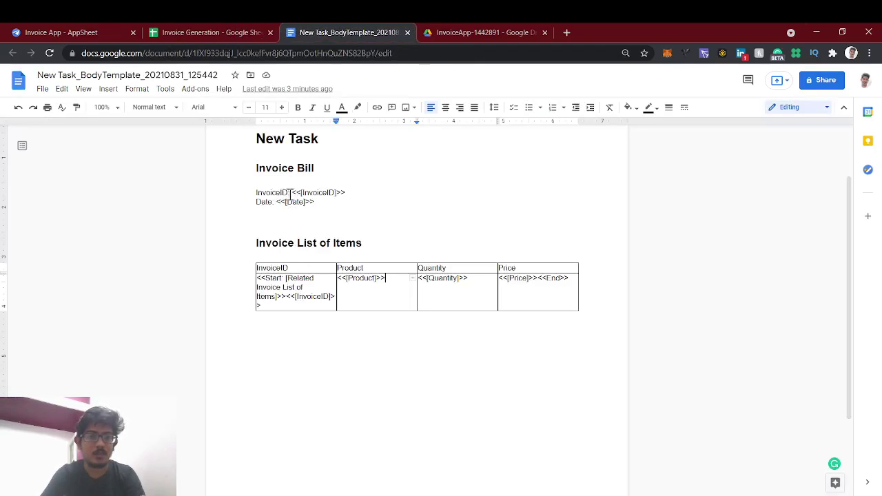
Step: Compare the template's <<[InvoiceID]>> placeholder under Invoice Bill with the columns of the Invoice Bill sheet
{"action": "left_click_drag", "start_coordinate": [293, 193], "coordinate": [346, 191]}
{"action": "left_click", "coordinate": [178, 32]}
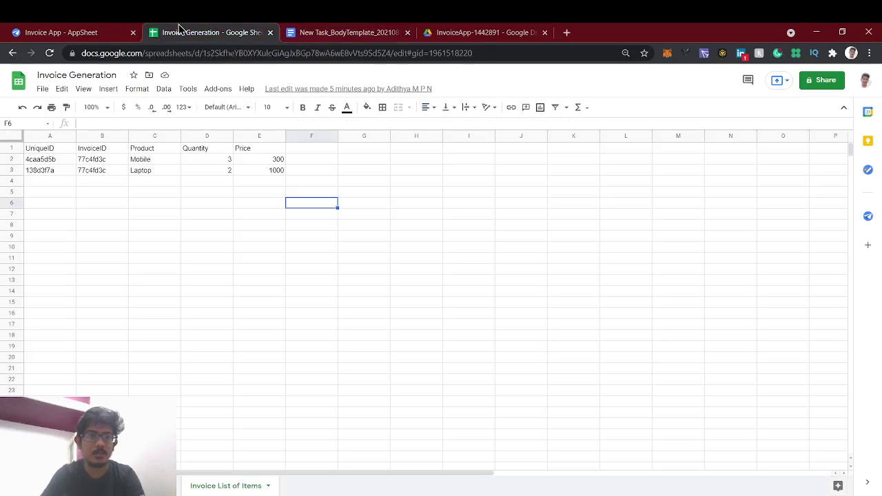
{"action": "left_click", "coordinate": [100, 486]}
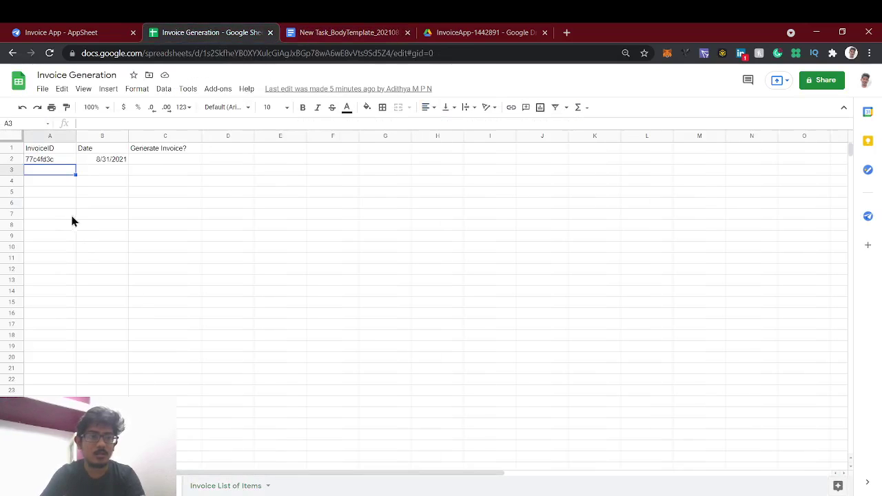
{"action": "left_click", "coordinate": [351, 32]}
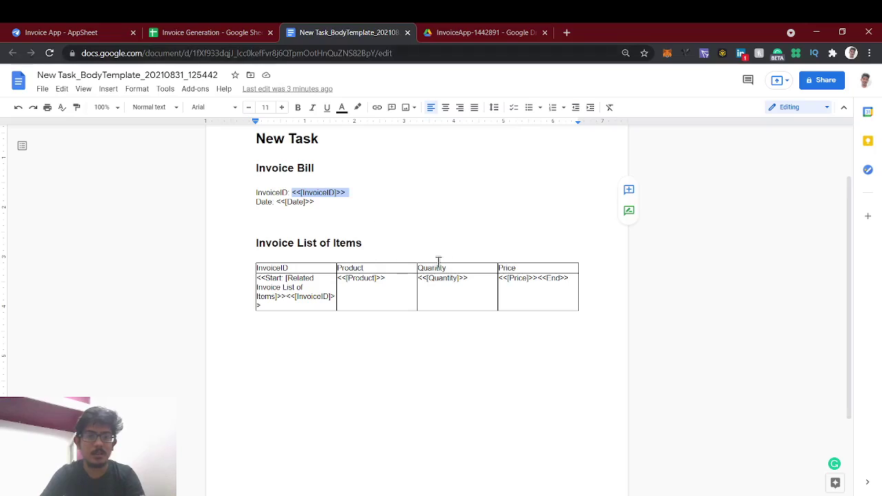
Step: View the Invoice List of Items sheet in the spreadsheet and inspect its Product column header
{"action": "left_click", "coordinate": [197, 32]}
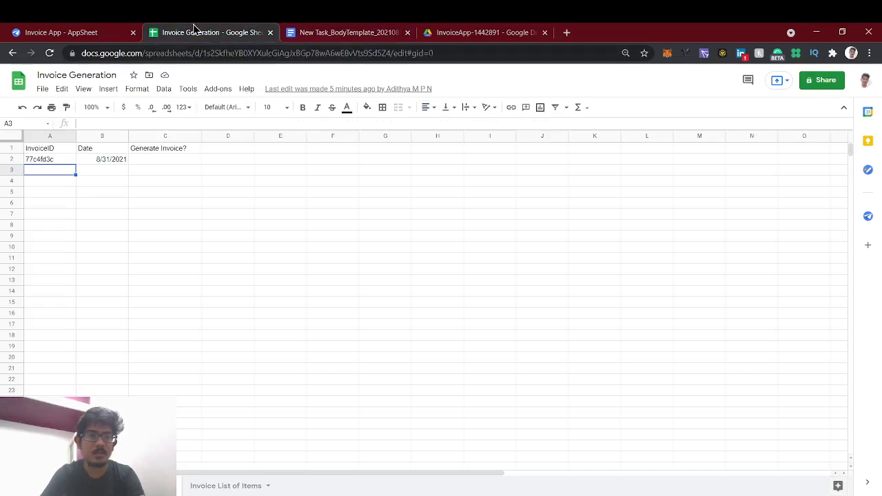
{"action": "left_click", "coordinate": [221, 487]}
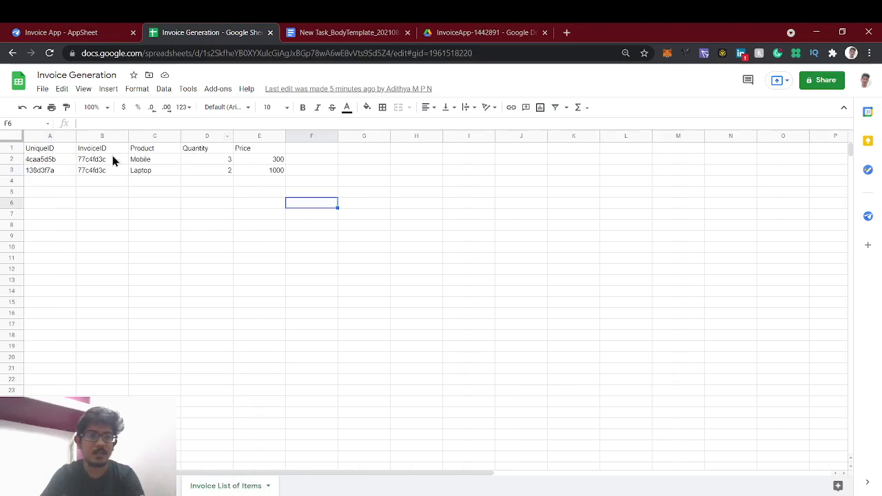
{"action": "left_click", "coordinate": [141, 151]}
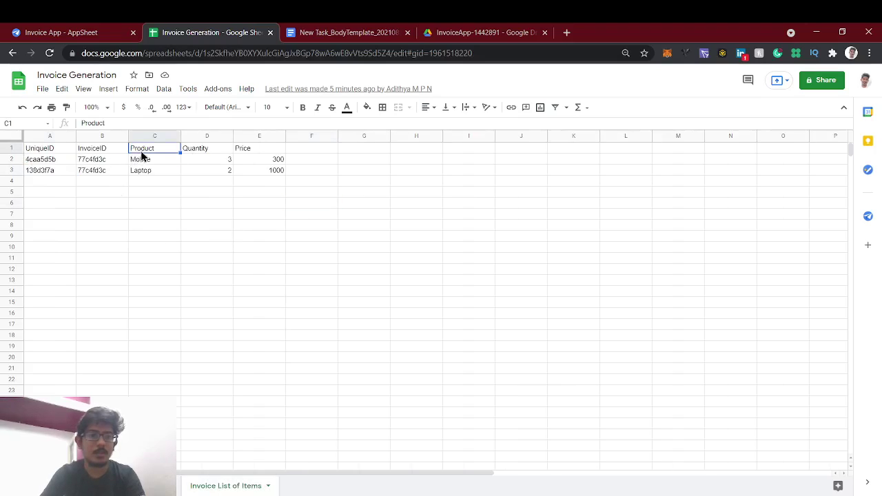
Step: Examine the Start expression in the template table's InvoiceID cell and compare it with the spreadsheet's item rows
{"action": "left_click", "coordinate": [315, 32]}
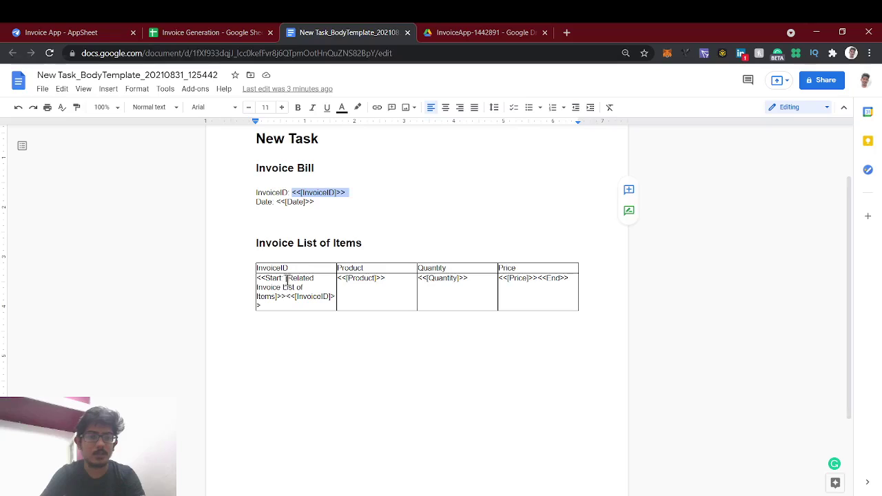
{"action": "left_click_drag", "start_coordinate": [287, 279], "coordinate": [294, 296]}
{"action": "left_click", "coordinate": [303, 293]}
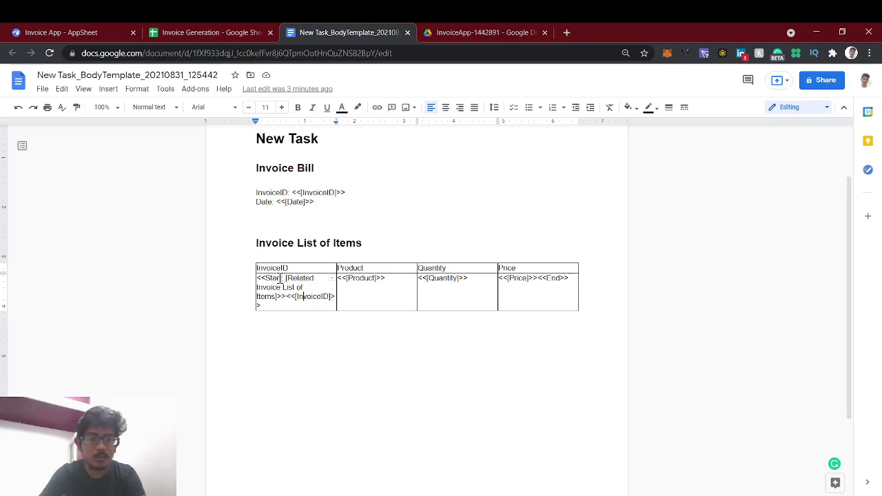
{"action": "left_click_drag", "start_coordinate": [285, 279], "coordinate": [253, 279]}
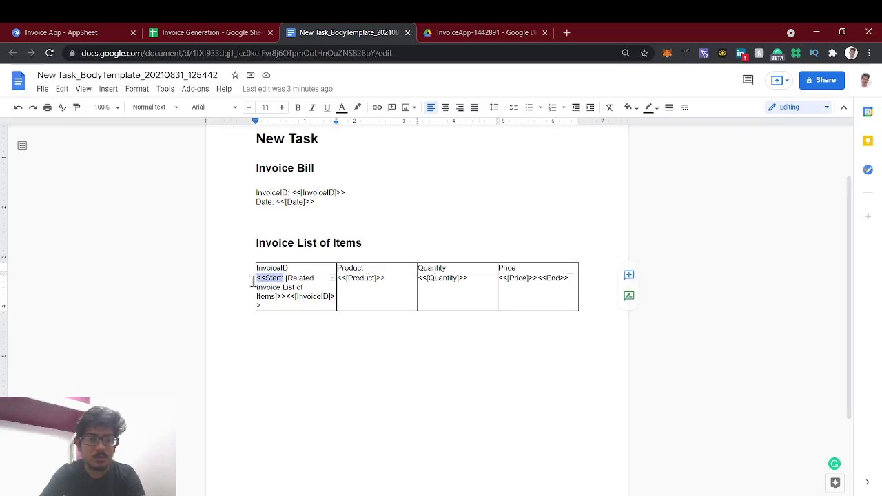
{"action": "left_click", "coordinate": [245, 31]}
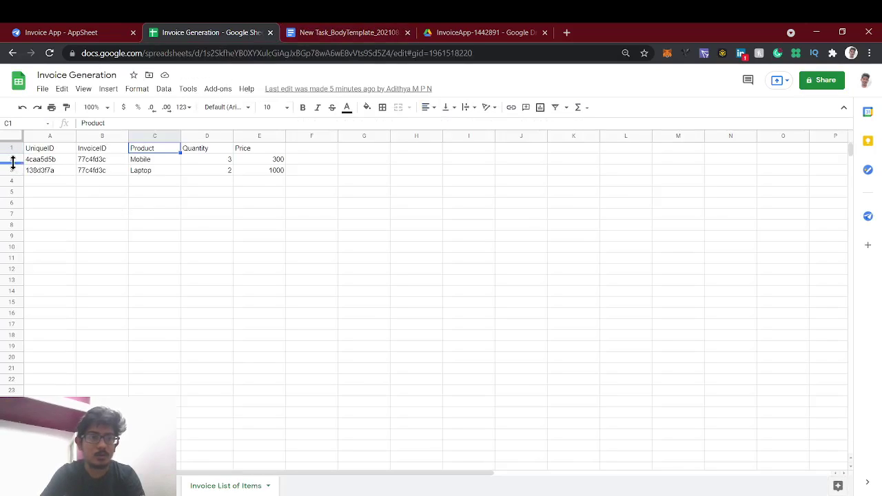
{"action": "left_click", "coordinate": [315, 30]}
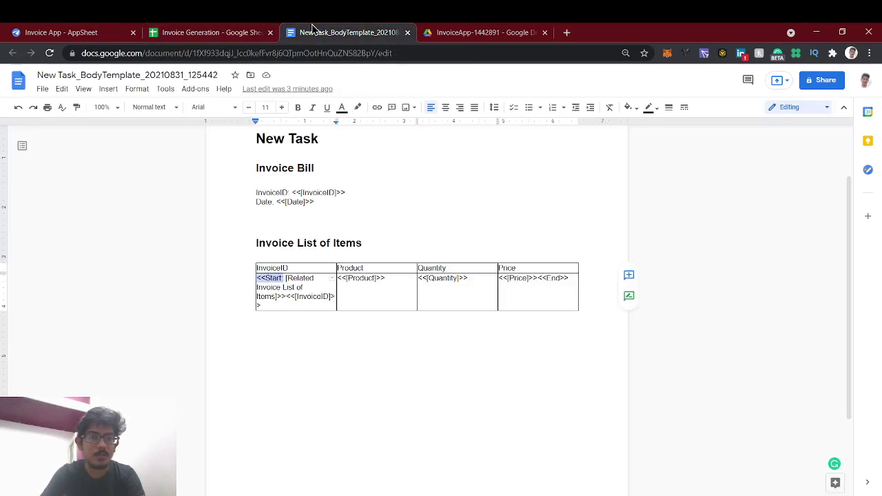
{"action": "left_click", "coordinate": [307, 286]}
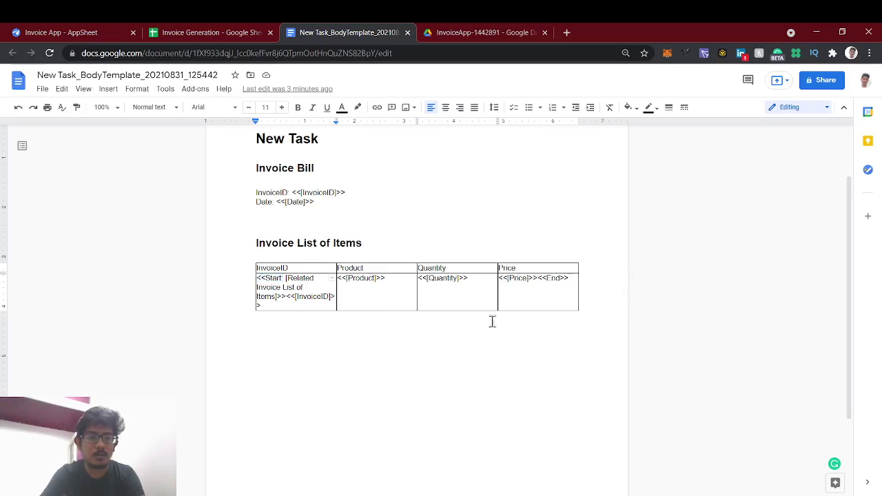
Step: Examine the <<Start and <<End>> tags that enclose the template's item row, checking them against the item sheet
{"action": "left_click", "coordinate": [180, 30]}
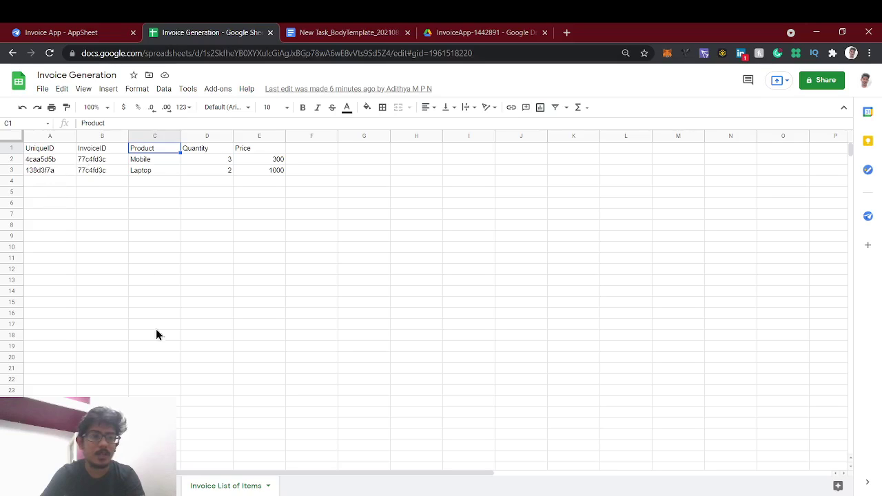
{"action": "left_click", "coordinate": [386, 32]}
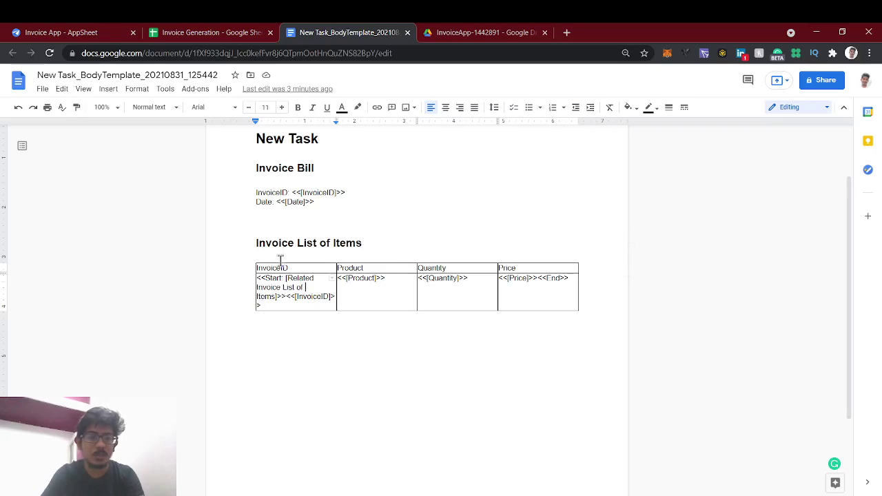
{"action": "double_click", "coordinate": [272, 278]}
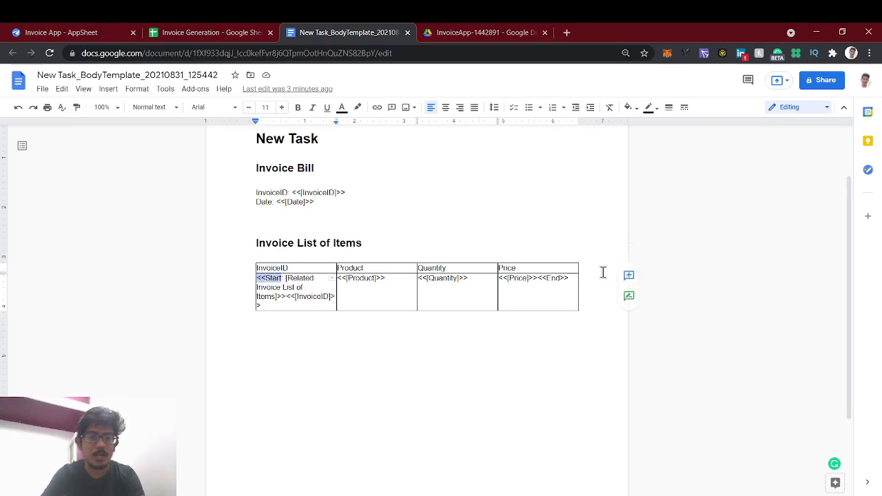
{"action": "left_click_drag", "start_coordinate": [538, 277], "coordinate": [570, 276]}
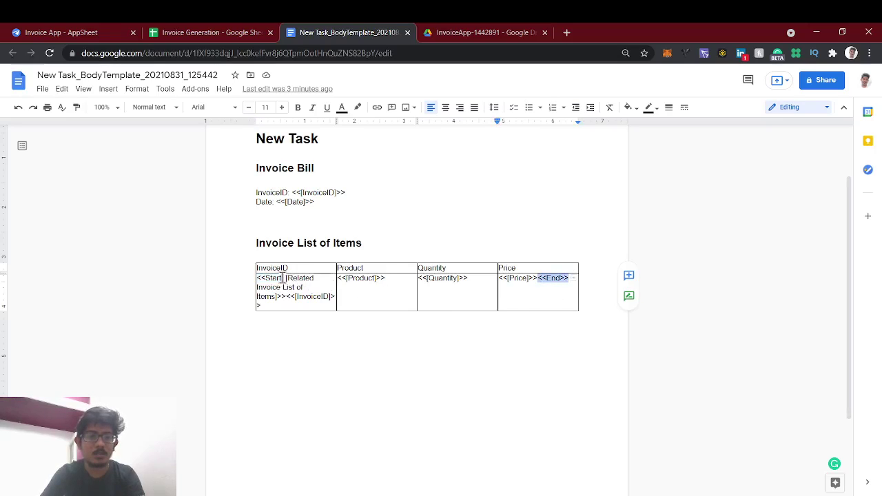
{"action": "left_click_drag", "start_coordinate": [283, 277], "coordinate": [254, 278]}
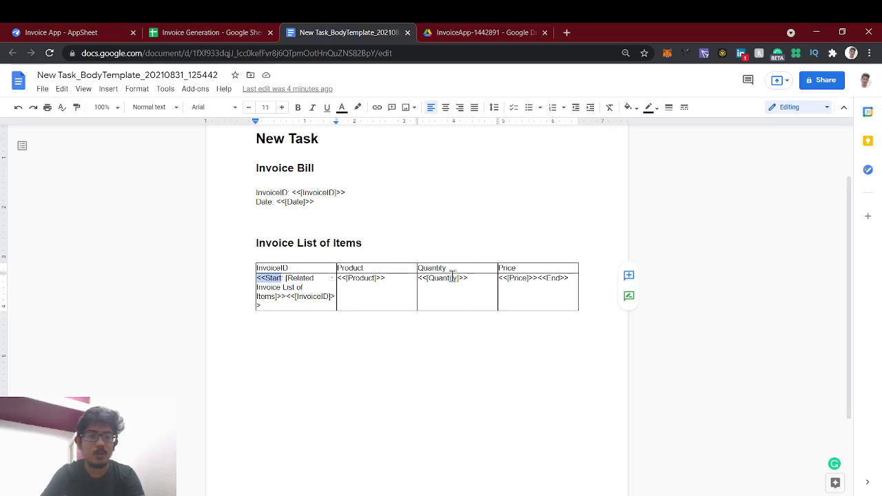
Step: Compare the item records in the spreadsheet with the template's InvoiceID, Product, Quantity and Price placeholders
{"action": "left_click", "coordinate": [192, 32]}
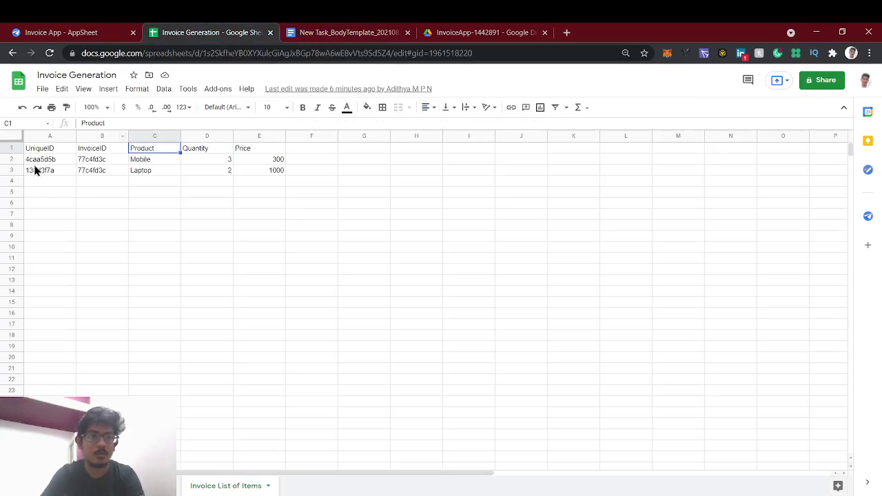
{"action": "left_click", "coordinate": [316, 29]}
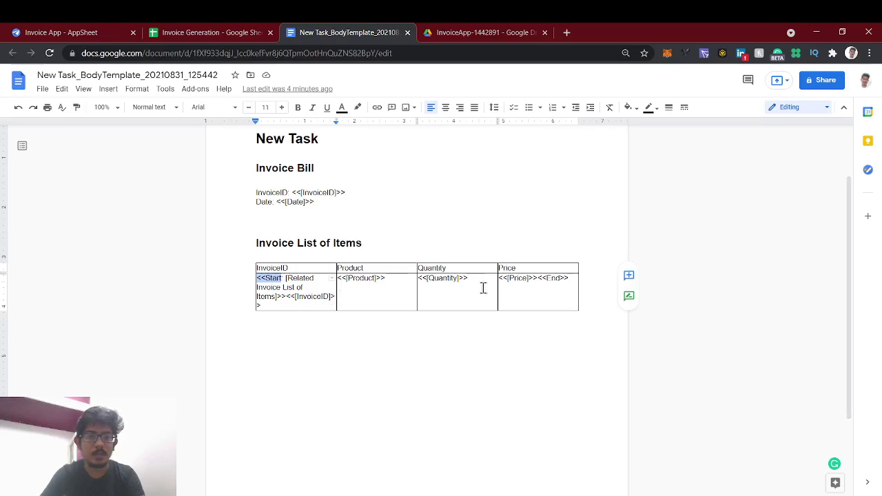
{"action": "left_click", "coordinate": [207, 32]}
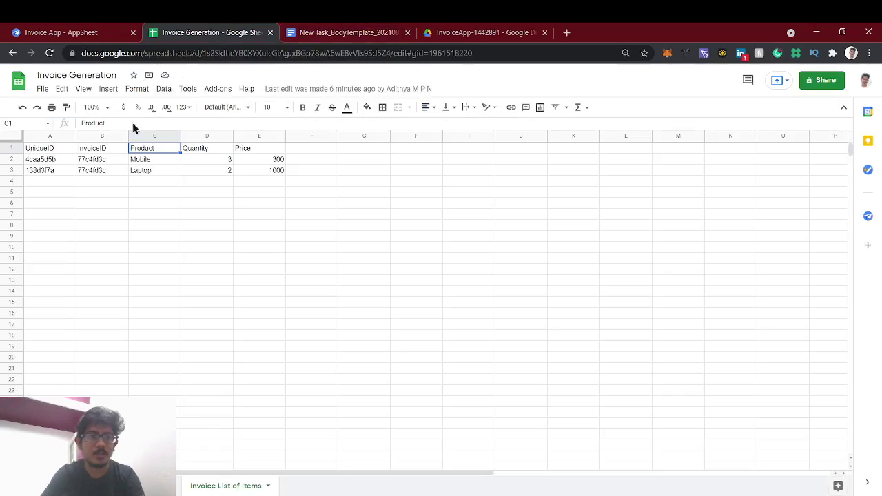
{"action": "left_click", "coordinate": [289, 33]}
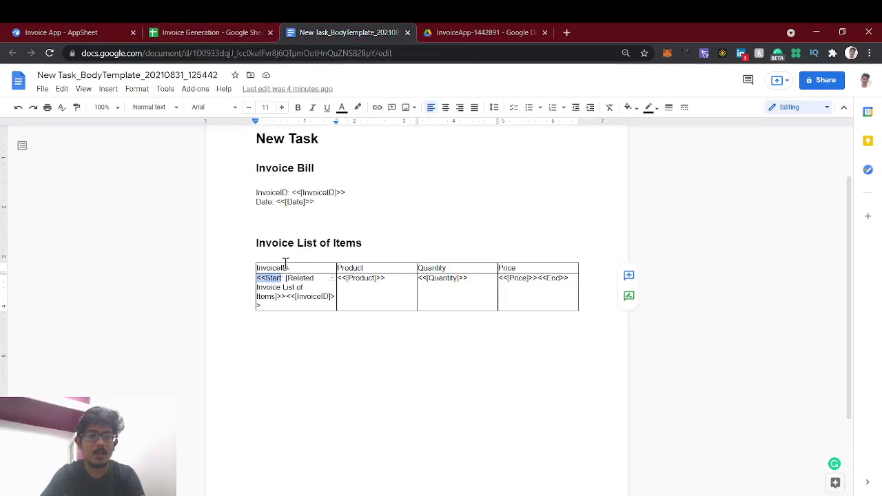
{"action": "left_click", "coordinate": [282, 283]}
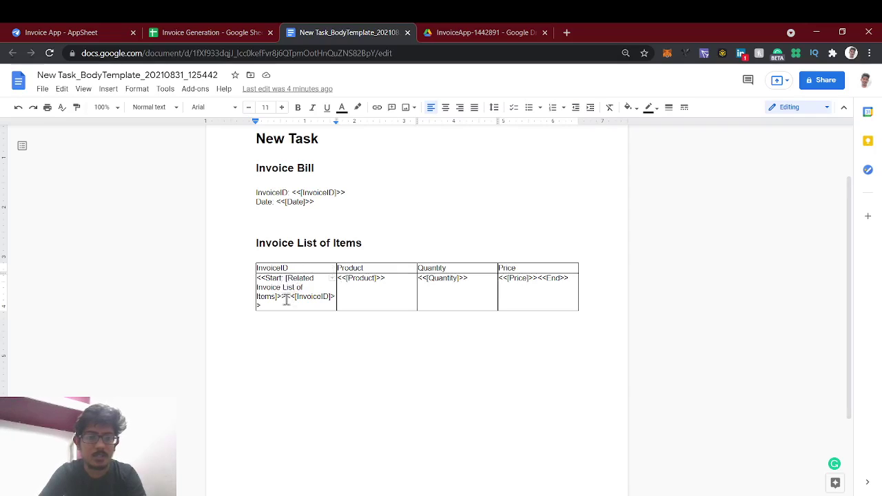
{"action": "left_click", "coordinate": [216, 33]}
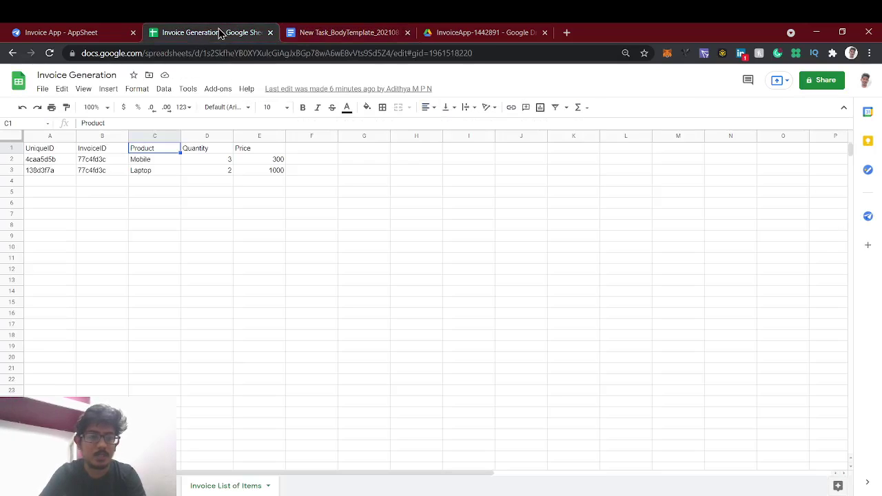
Step: Switch to the AppSheet editor and inspect the Related Invoice List of Items column in the Invoice Bill table's column definitions
{"action": "left_click", "coordinate": [112, 28]}
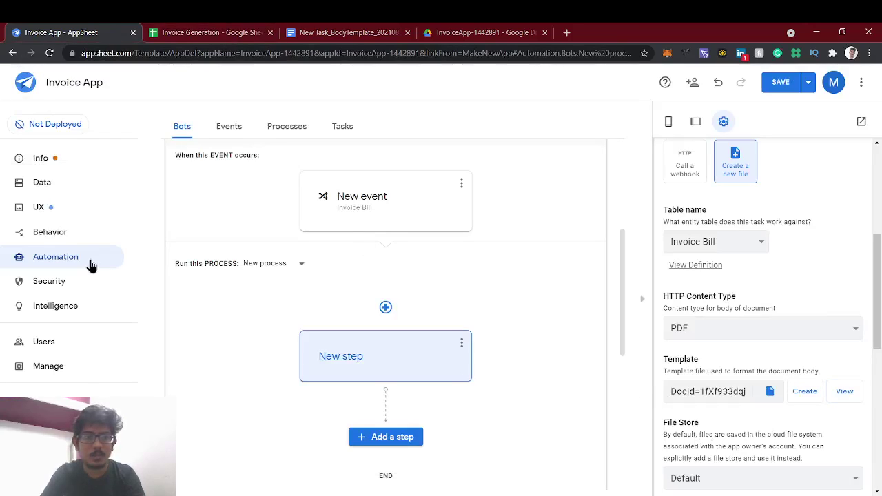
{"action": "left_click", "coordinate": [34, 182]}
{"action": "left_click", "coordinate": [262, 129]}
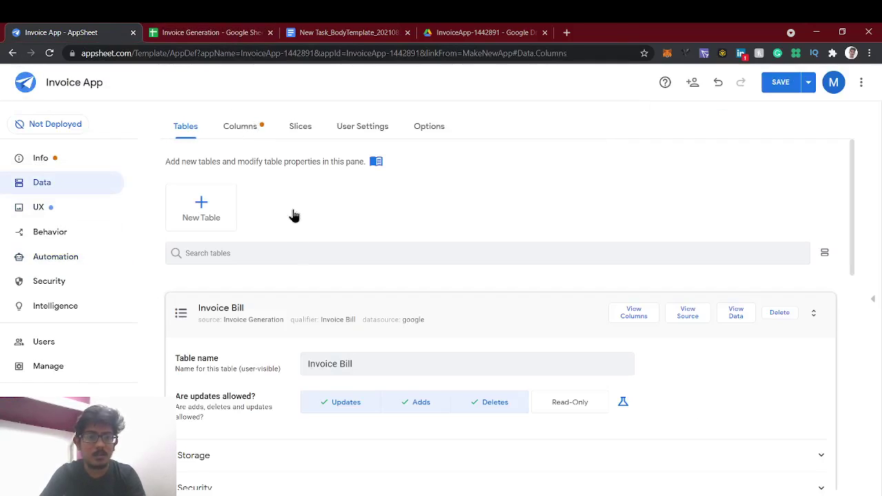
{"action": "scroll", "coordinate": [310, 292], "scroll_direction": "down", "scroll_amount": 5}
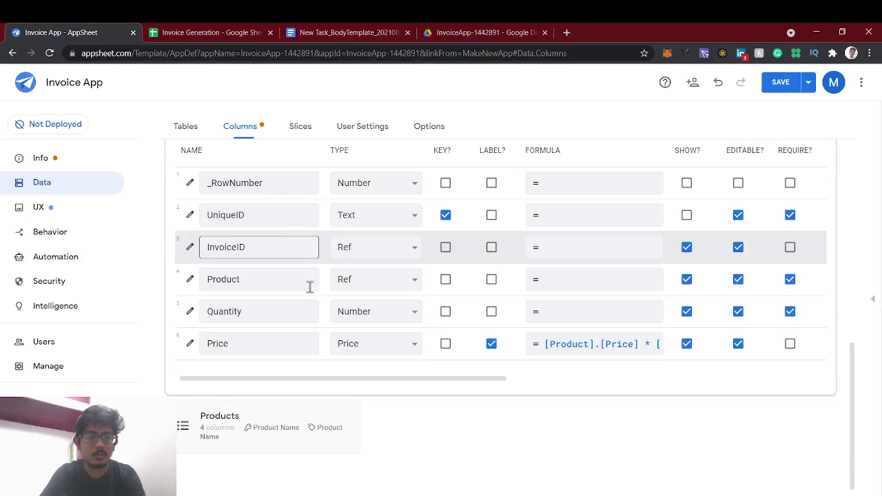
{"action": "scroll", "coordinate": [330, 398], "scroll_direction": "up", "scroll_amount": 4}
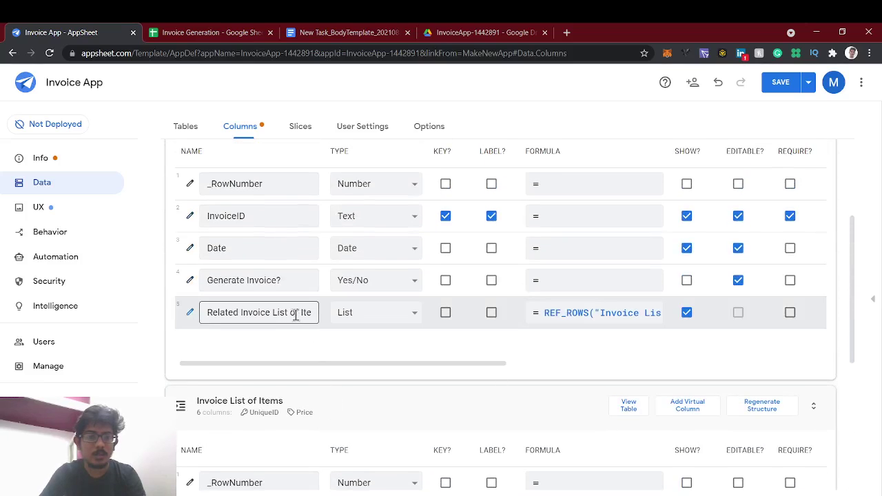
{"action": "left_click_drag", "start_coordinate": [281, 313], "coordinate": [381, 310]}
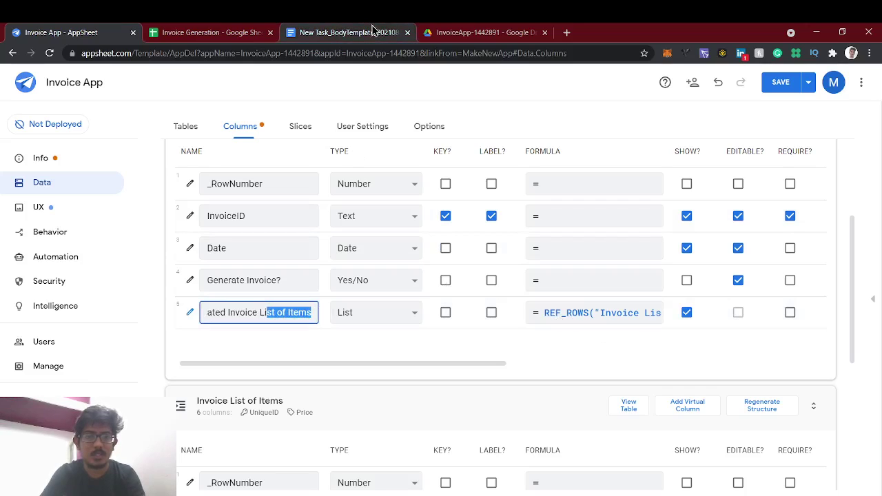
Step: Examine the [Related Invoice List of Items] reference in the body template and compare it with the item sheet's columns
{"action": "left_click", "coordinate": [322, 29]}
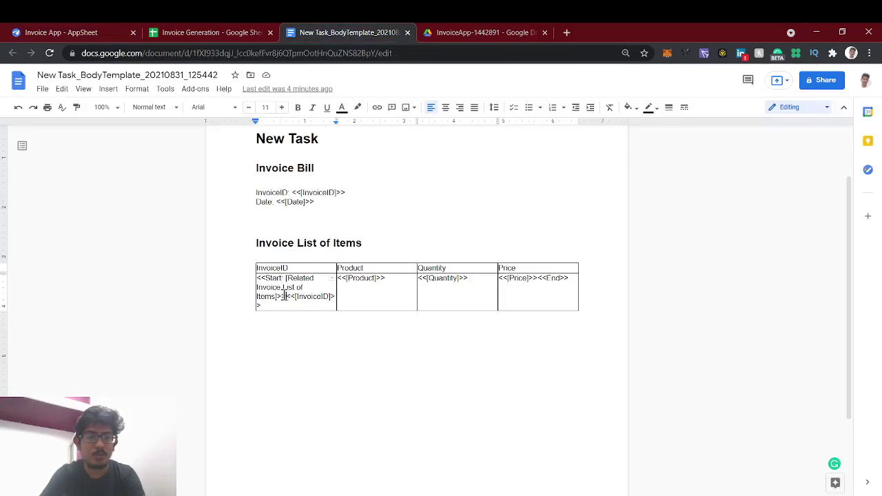
{"action": "left_click_drag", "start_coordinate": [284, 296], "coordinate": [287, 278]}
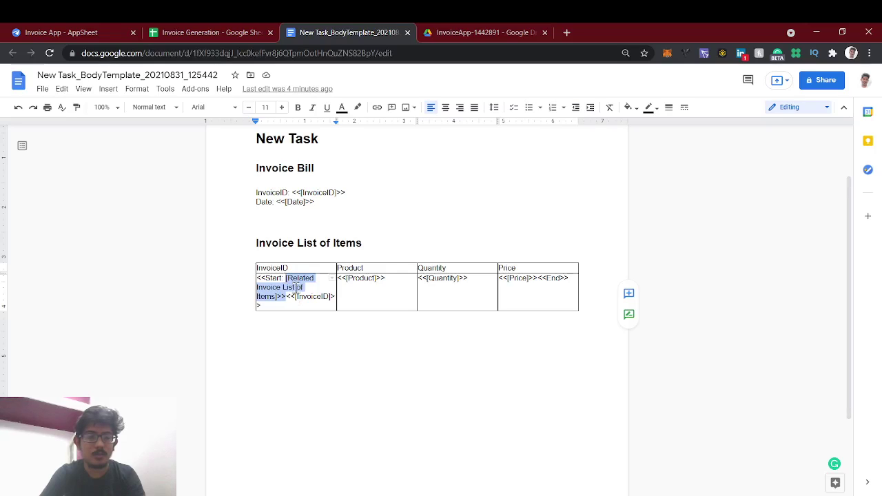
{"action": "left_click", "coordinate": [208, 32]}
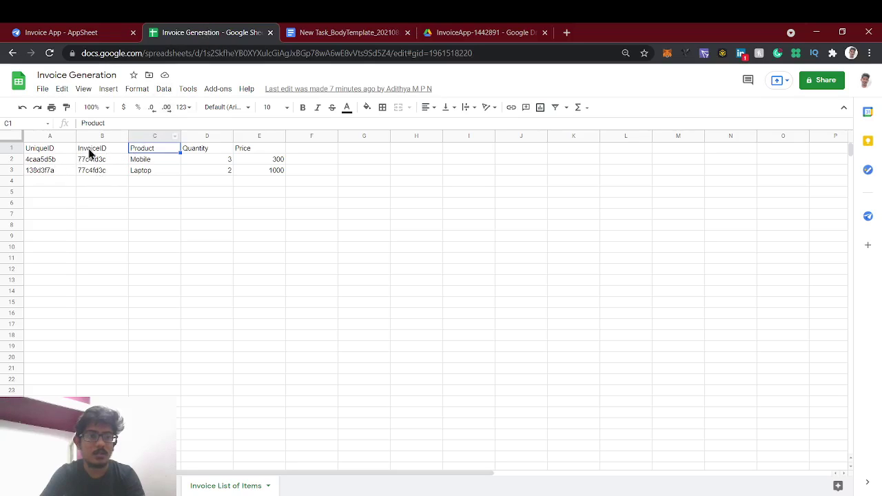
{"action": "left_click", "coordinate": [314, 31]}
{"action": "scroll", "coordinate": [334, 276], "scroll_direction": "up", "scroll_amount": 1}
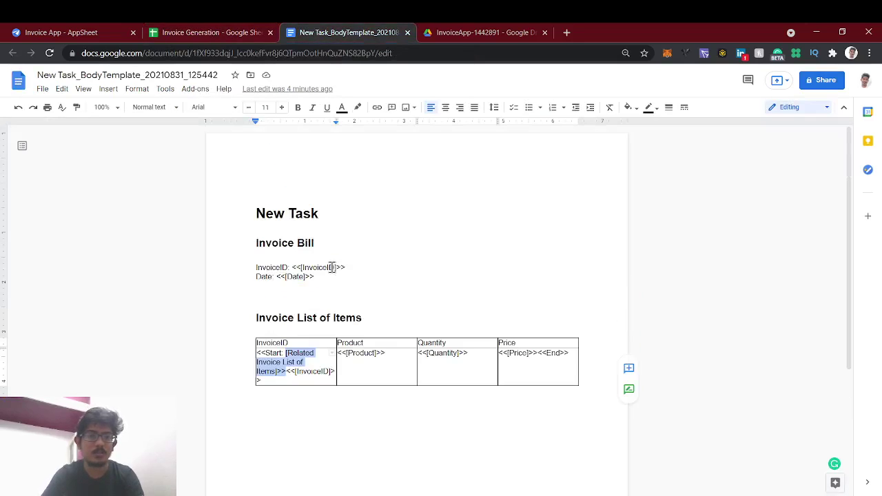
Step: Delete the "New Task" heading and its empty line from the top of the body template
{"action": "scroll", "coordinate": [332, 268], "scroll_direction": "down", "scroll_amount": 1}
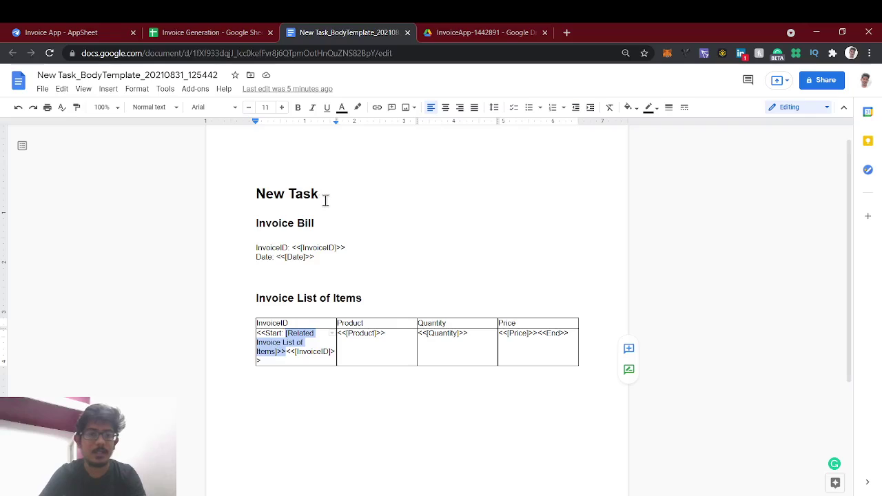
{"action": "left_click_drag", "start_coordinate": [327, 201], "coordinate": [242, 200]}
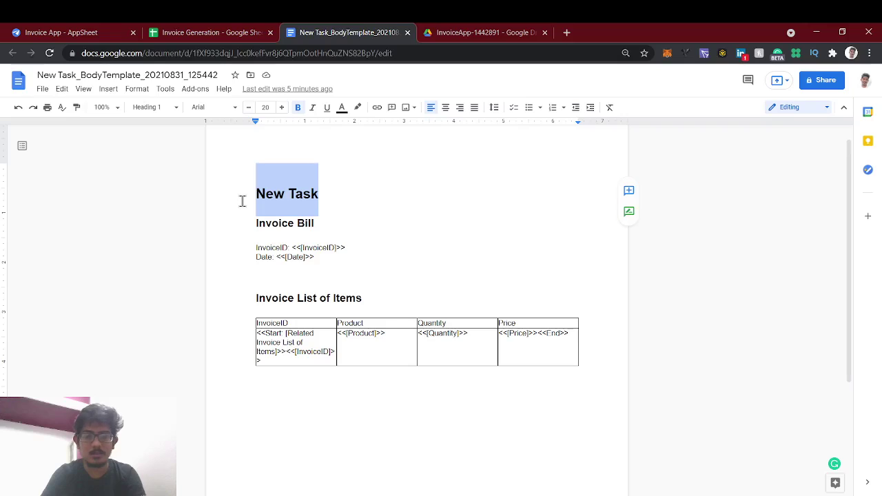
{"action": "key", "text": "BackSpace"}
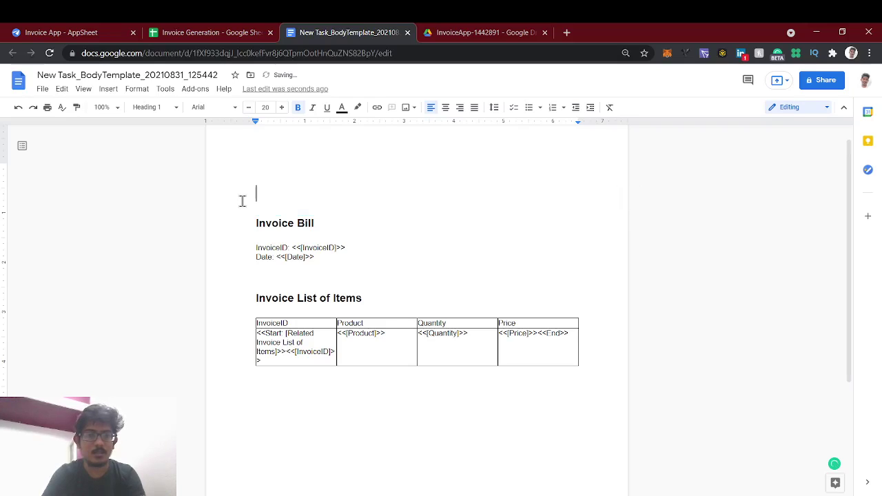
{"action": "key", "text": "Delete"}
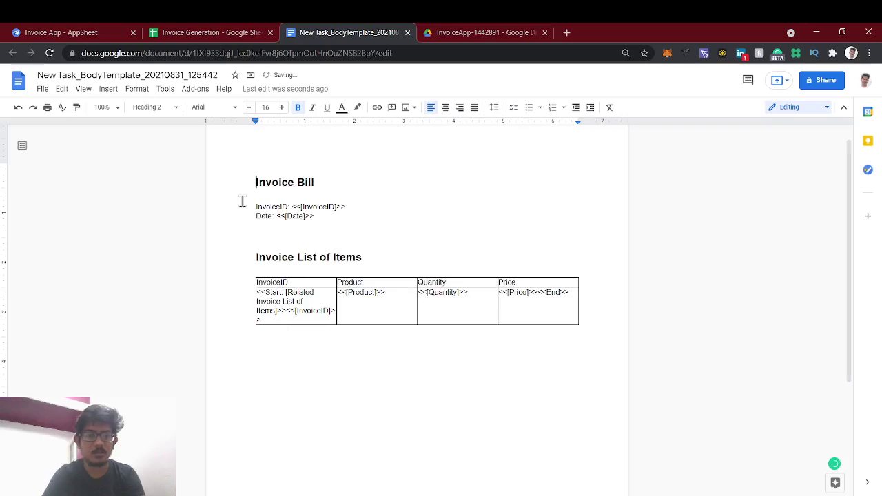
{"action": "scroll", "coordinate": [396, 244], "scroll_direction": "up", "scroll_amount": 1}
Step: Switch to the AppSheet editor and review the settings of the event that triggers the Invoice Generation Bot
{"action": "left_click", "coordinate": [202, 32]}
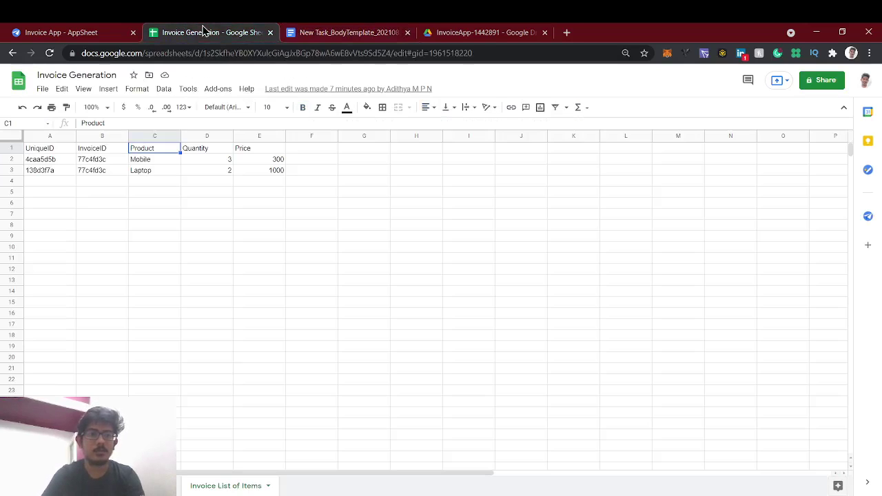
{"action": "left_click", "coordinate": [103, 30]}
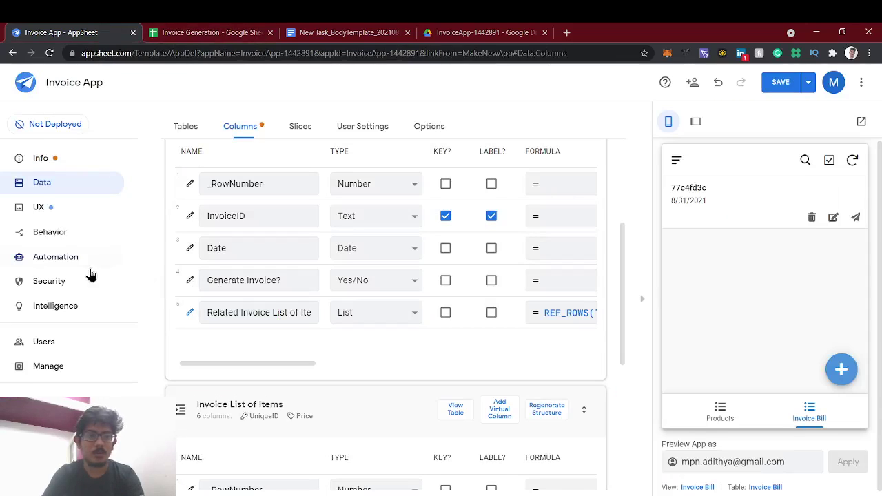
{"action": "left_click", "coordinate": [69, 258]}
{"action": "scroll", "coordinate": [379, 329], "scroll_direction": "down", "scroll_amount": 3}
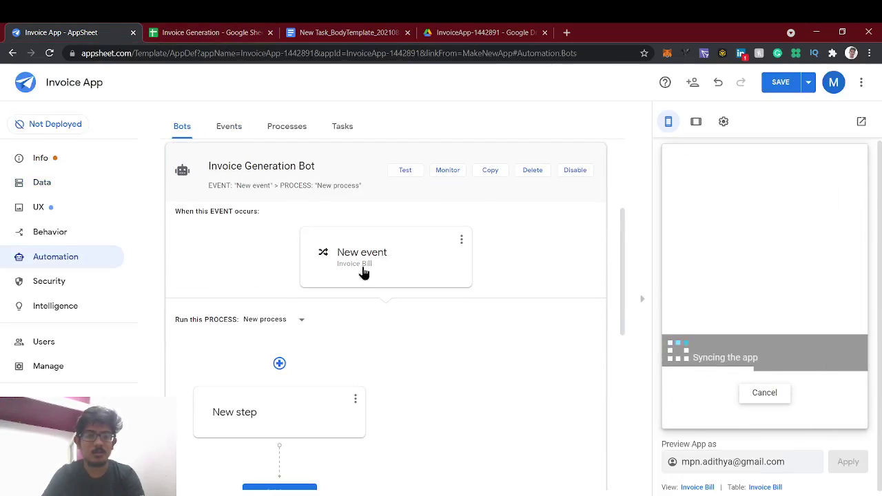
{"action": "left_click", "coordinate": [364, 273]}
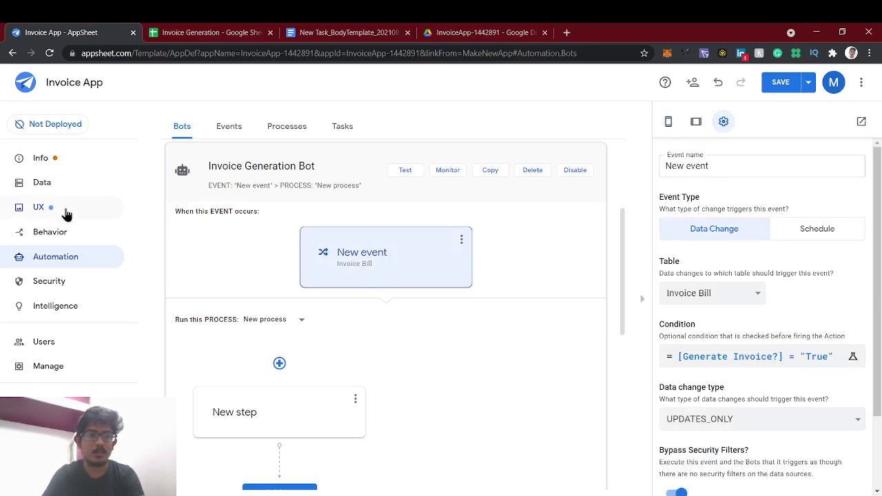
Step: Add another action for the Invoice Bill table and delete the old action named "New Action"
{"action": "left_click", "coordinate": [61, 233]}
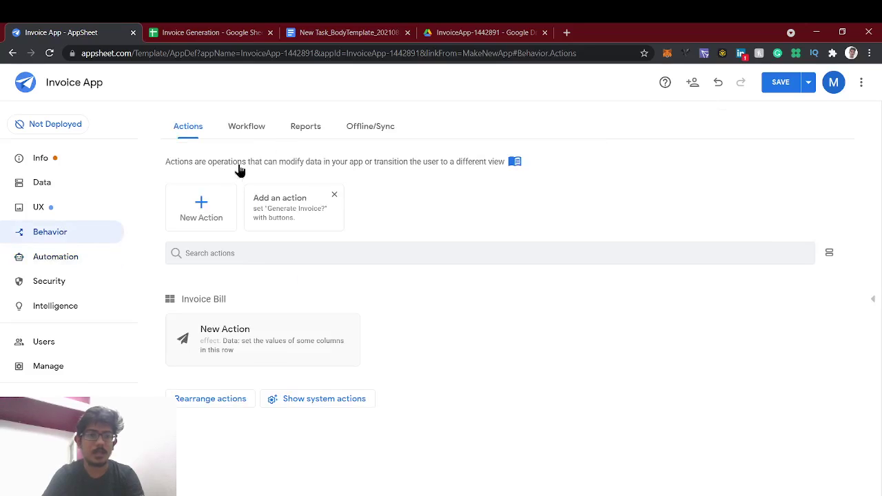
{"action": "left_click", "coordinate": [217, 200]}
{"action": "scroll", "coordinate": [285, 222], "scroll_direction": "up", "scroll_amount": 3}
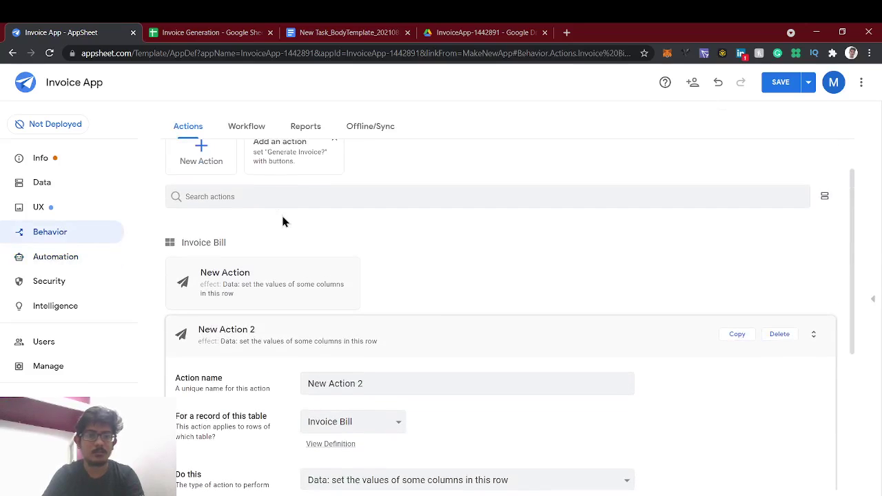
{"action": "left_click", "coordinate": [276, 282]}
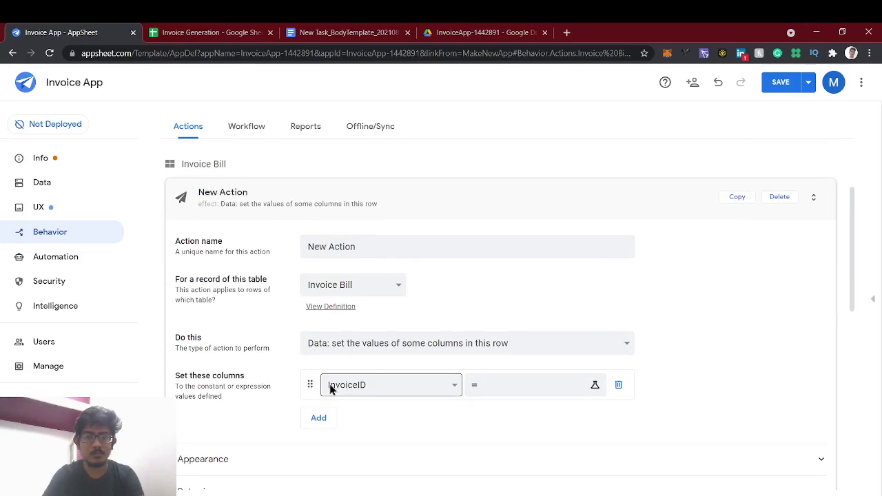
{"action": "left_click", "coordinate": [780, 197]}
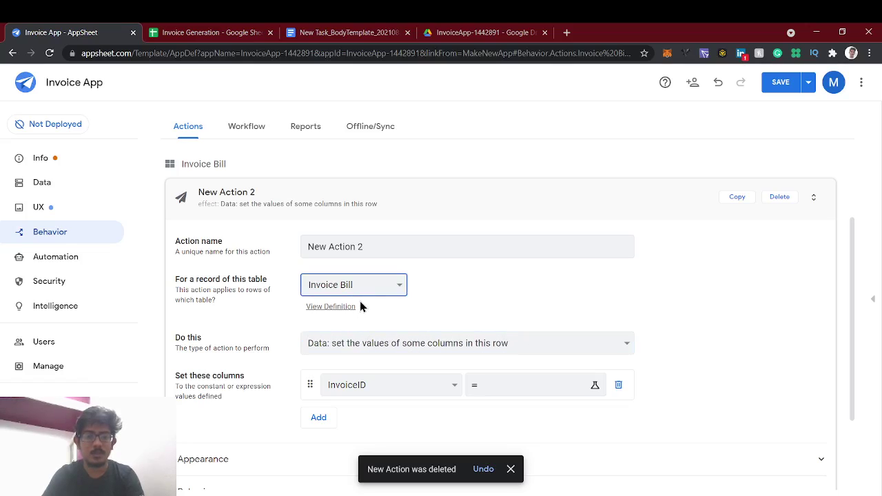
Step: Make New Action 2 set the "Generate Invoice?" column to TRUE
{"action": "left_click", "coordinate": [372, 426]}
{"action": "left_click", "coordinate": [535, 377]}
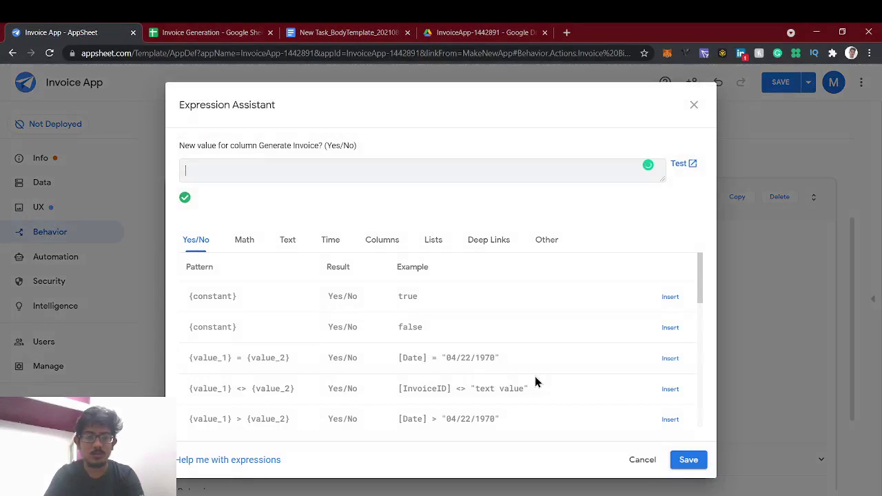
{"action": "type", "text": "TRUE"}
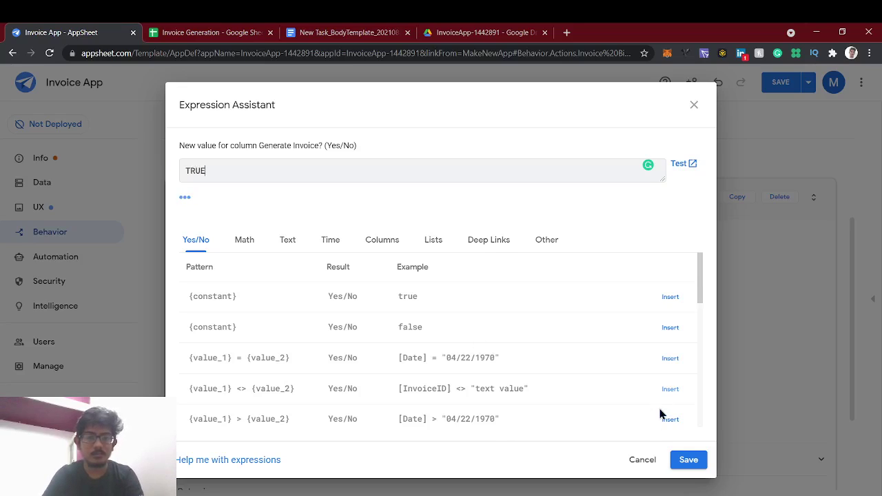
{"action": "left_click", "coordinate": [690, 461]}
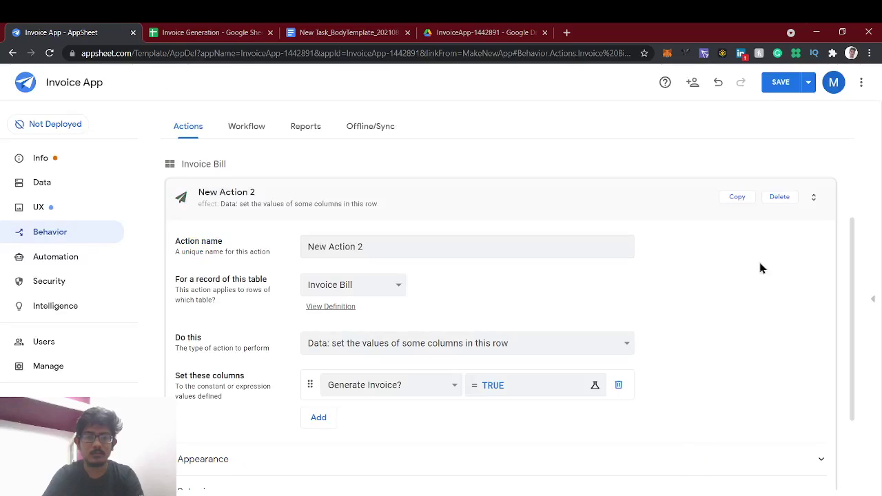
Step: Rename the action as "Generate Invoice" and save the app
{"action": "left_click", "coordinate": [316, 241]}
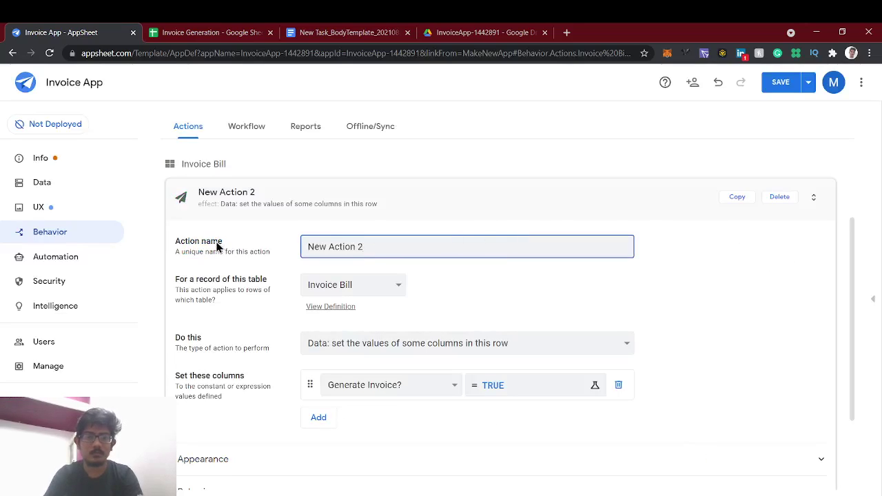
{"action": "triple_click", "coordinate": [357, 237]}
{"action": "type", "text": "Generate Invoice"}
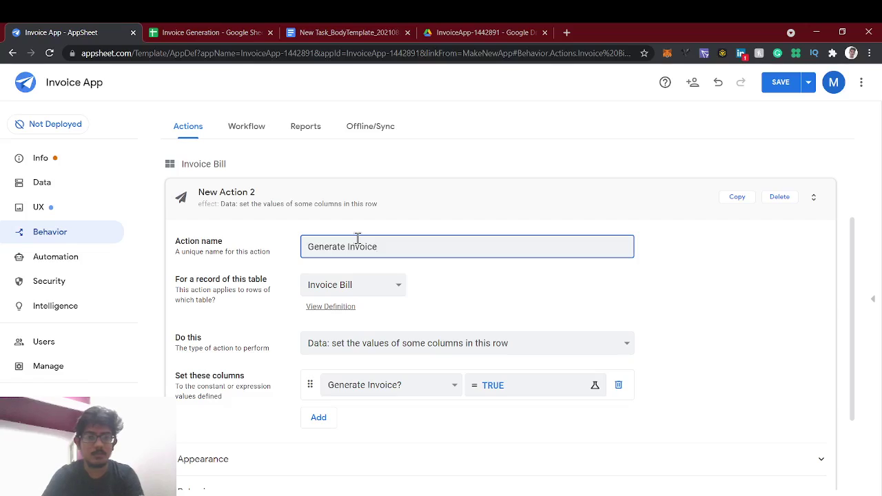
{"action": "left_click", "coordinate": [450, 279]}
{"action": "scroll", "coordinate": [531, 248], "scroll_direction": "down", "scroll_amount": 1}
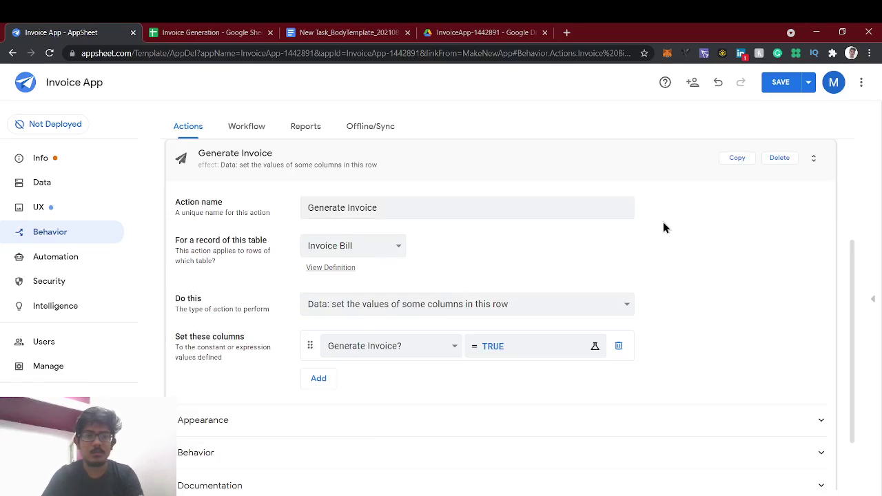
{"action": "left_click", "coordinate": [781, 84]}
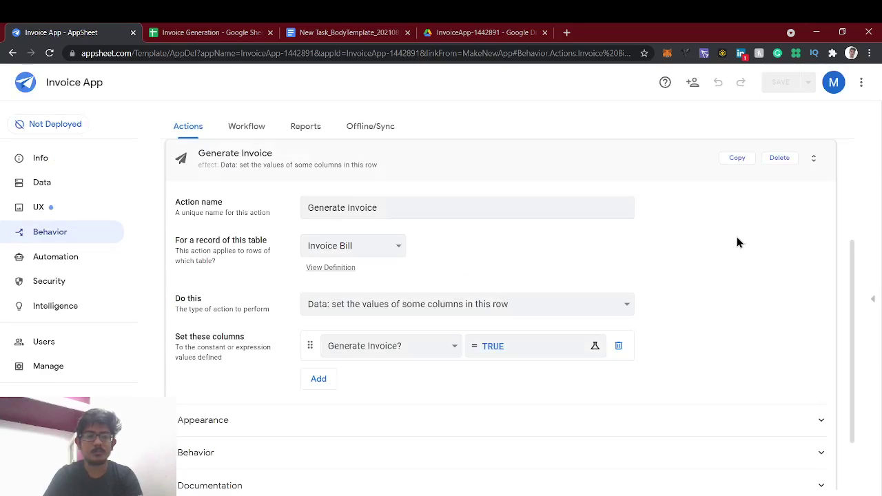
Step: Show the app preview and open the 8/31/2021 invoice from the Invoice Bill view
{"action": "left_click", "coordinate": [877, 299]}
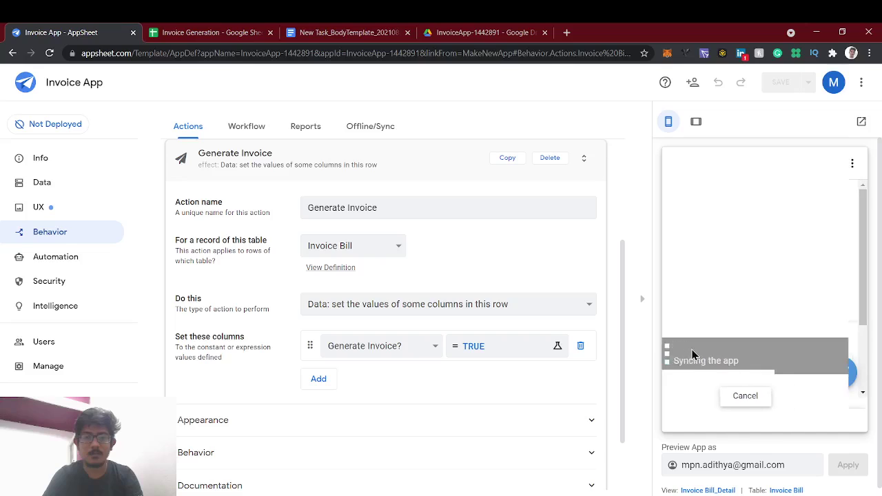
{"action": "scroll", "coordinate": [757, 285], "scroll_direction": "down", "scroll_amount": 3}
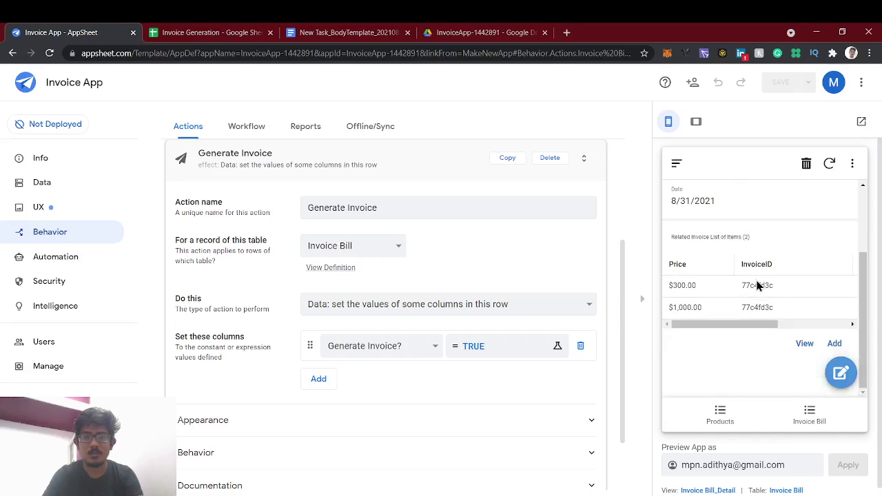
{"action": "left_click", "coordinate": [800, 426]}
{"action": "left_click", "coordinate": [725, 228]}
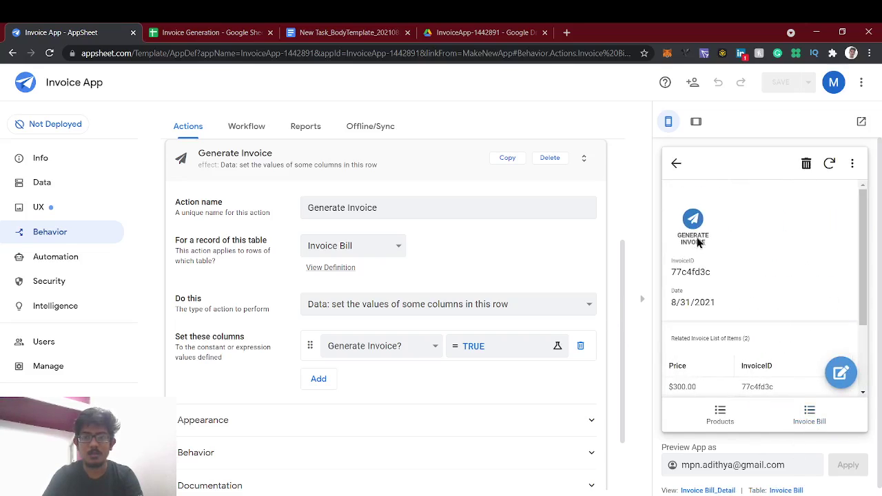
Step: Review the invoice's related items, then run its Generate Invoice action and sync the change
{"action": "scroll", "coordinate": [719, 270], "scroll_direction": "down", "scroll_amount": 1}
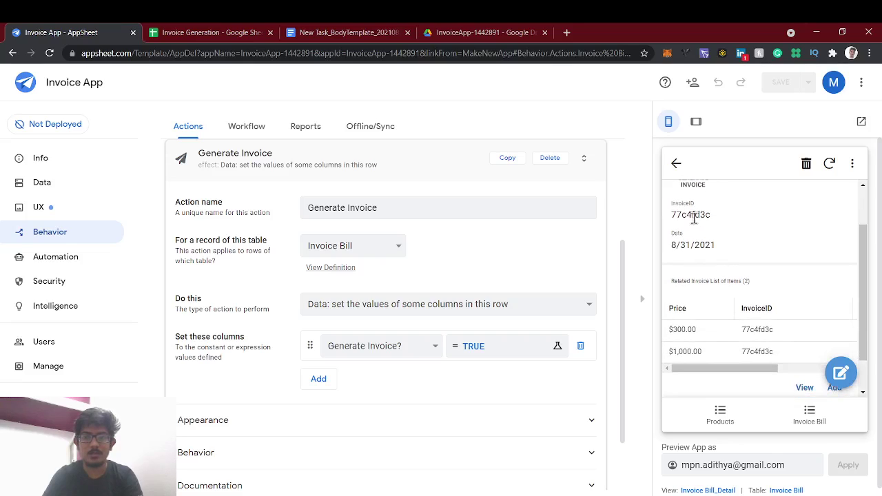
{"action": "scroll", "coordinate": [748, 355], "scroll_direction": "right", "scroll_amount": 3}
{"action": "scroll", "coordinate": [749, 354], "scroll_direction": "left", "scroll_amount": 3}
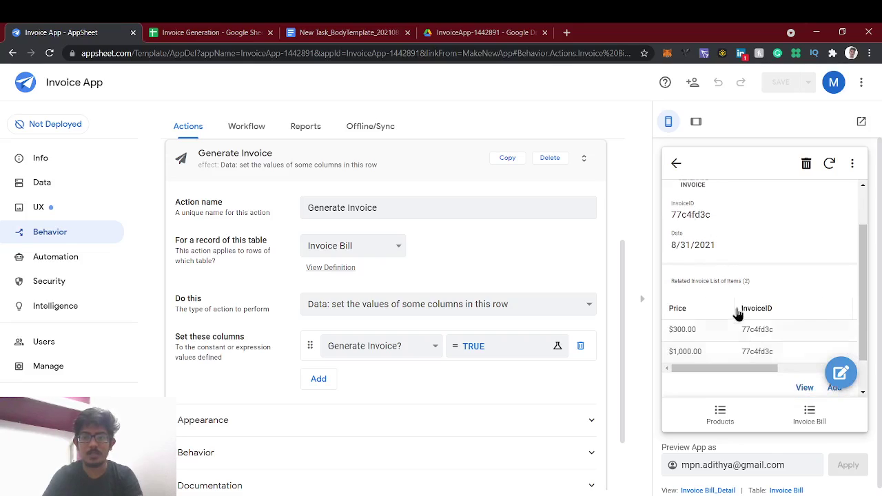
{"action": "scroll", "coordinate": [736, 308], "scroll_direction": "up", "scroll_amount": 1}
{"action": "left_click", "coordinate": [693, 220]}
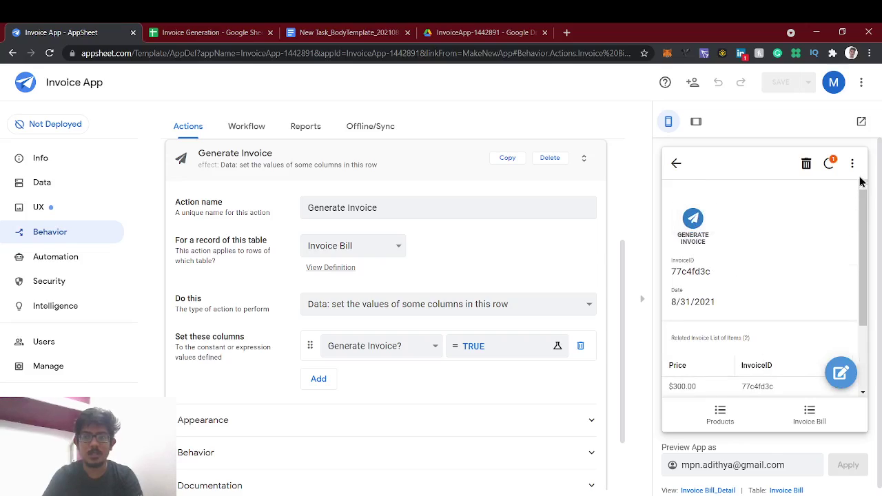
{"action": "left_click", "coordinate": [833, 170]}
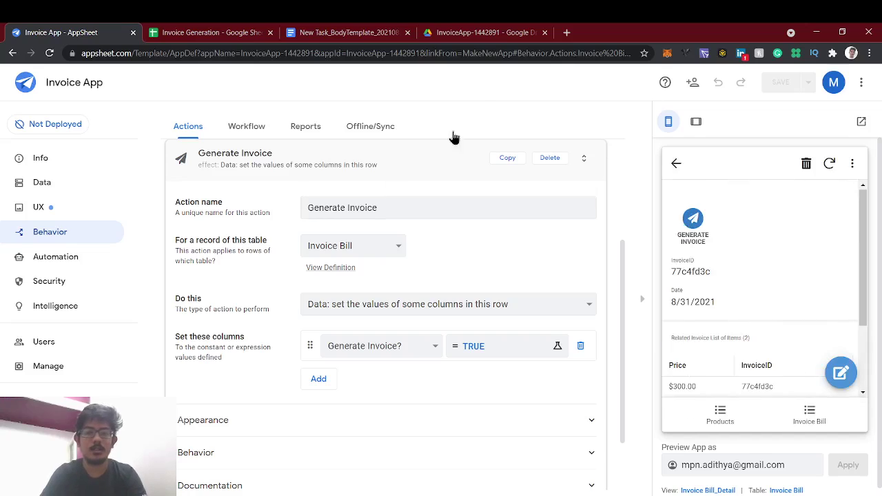
Step: Check the app's Google Drive folder against the File Folder Path setting of the bot's New step
{"action": "left_click", "coordinate": [441, 31]}
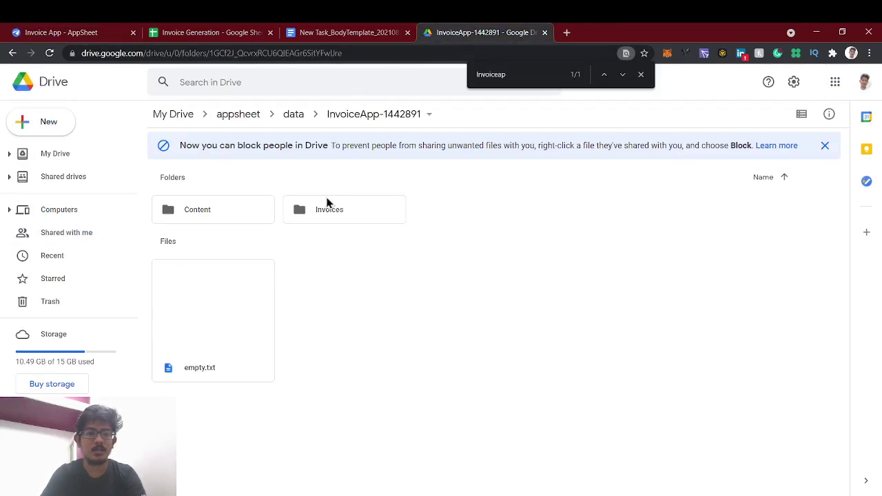
{"action": "left_click", "coordinate": [128, 32]}
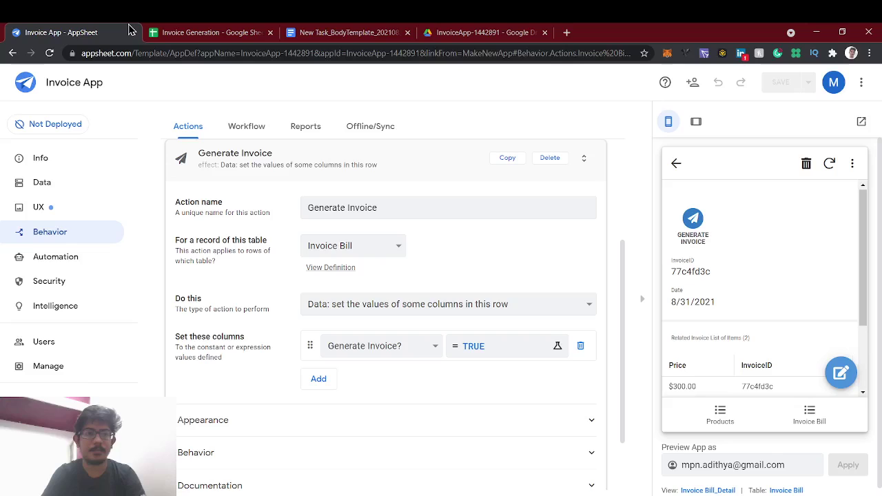
{"action": "left_click", "coordinate": [72, 257]}
{"action": "scroll", "coordinate": [383, 371], "scroll_direction": "down", "scroll_amount": 4}
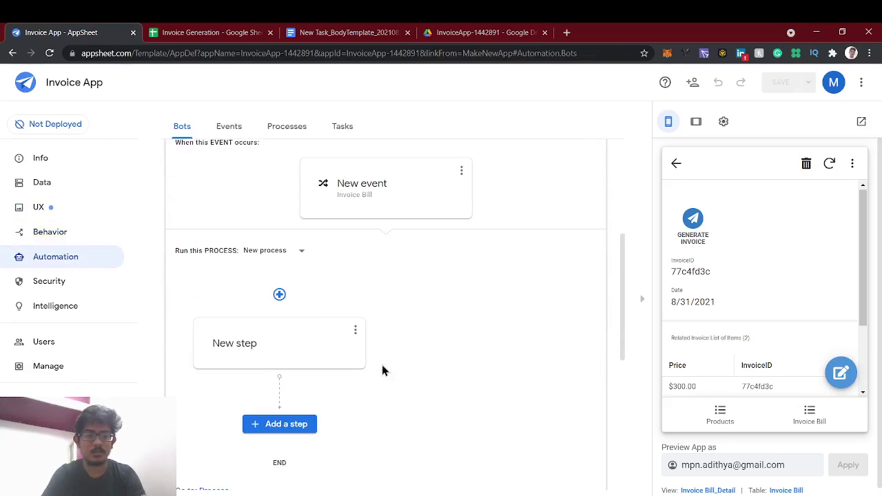
{"action": "left_click", "coordinate": [331, 339]}
{"action": "scroll", "coordinate": [781, 318], "scroll_direction": "down", "scroll_amount": 5}
{"action": "scroll", "coordinate": [781, 318], "scroll_direction": "down", "scroll_amount": 2}
{"action": "scroll", "coordinate": [781, 317], "scroll_direction": "up", "scroll_amount": 1}
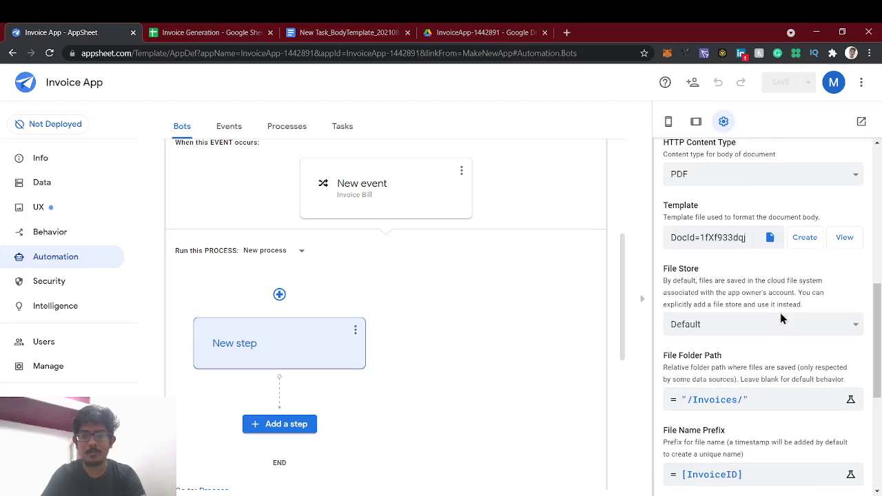
{"action": "scroll", "coordinate": [781, 315], "scroll_direction": "down", "scroll_amount": 1}
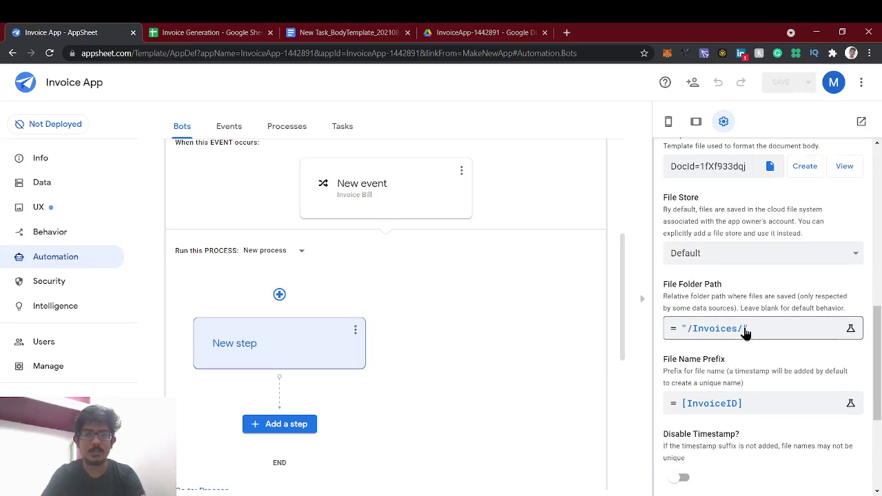
Step: Open the Invoices folder in Google Drive and compare the generated PDF's name with the bot's File Name Prefix setting
{"action": "left_click", "coordinate": [448, 33]}
{"action": "double_click", "coordinate": [309, 212]}
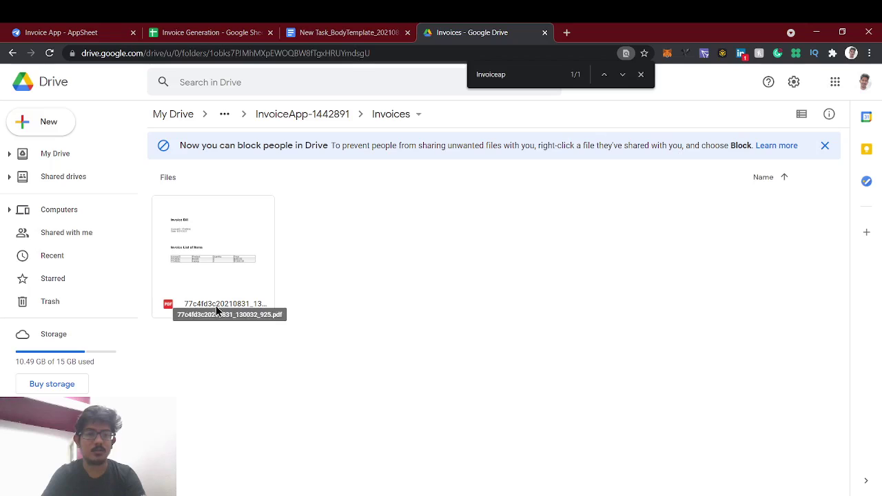
{"action": "left_click", "coordinate": [83, 30]}
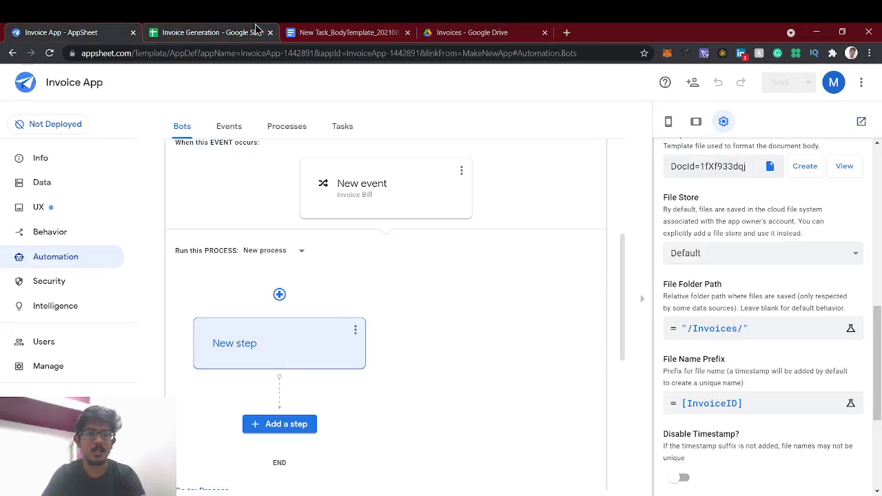
{"action": "scroll", "coordinate": [717, 319], "scroll_direction": "down", "scroll_amount": 3}
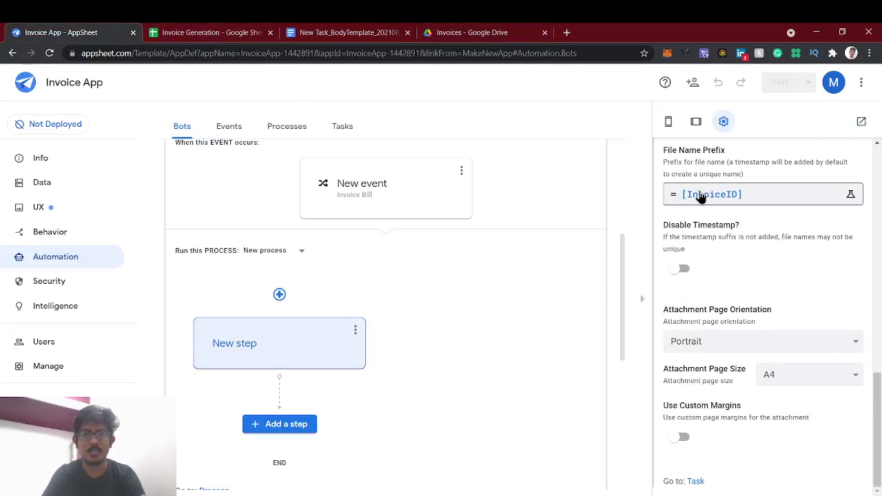
{"action": "left_click", "coordinate": [451, 31]}
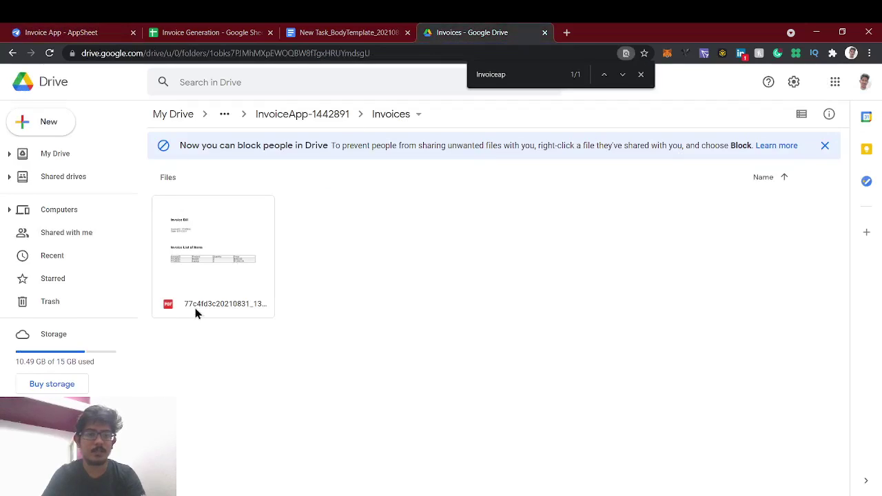
Step: Review the Invoice List of Items sheet and the body template, then open the generated invoice PDF in Google Drive and read it
{"action": "left_click", "coordinate": [214, 30]}
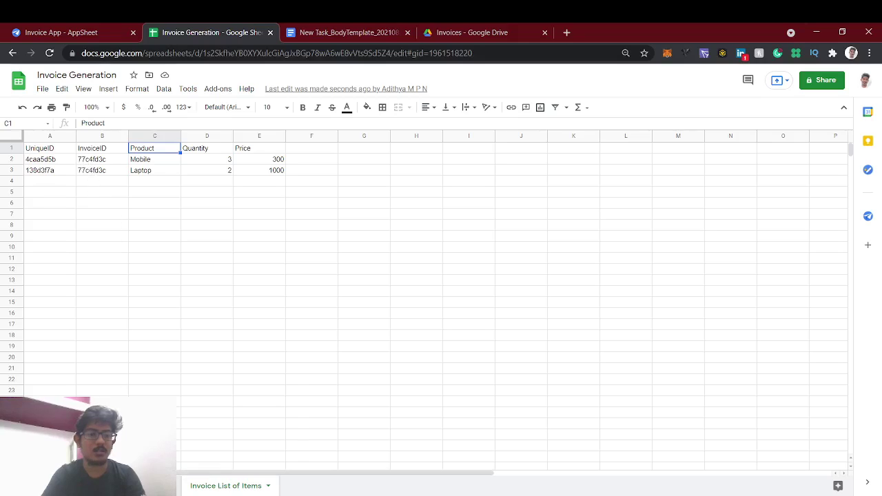
{"action": "left_click", "coordinate": [347, 31]}
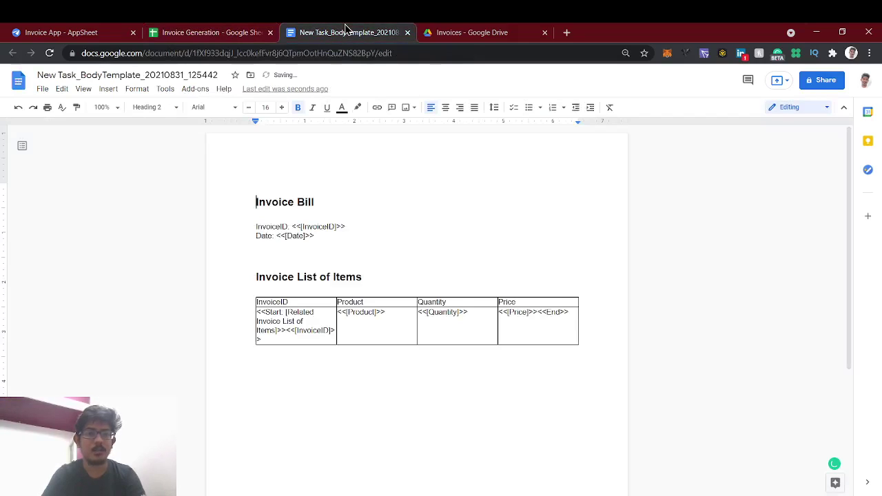
{"action": "left_click", "coordinate": [482, 32]}
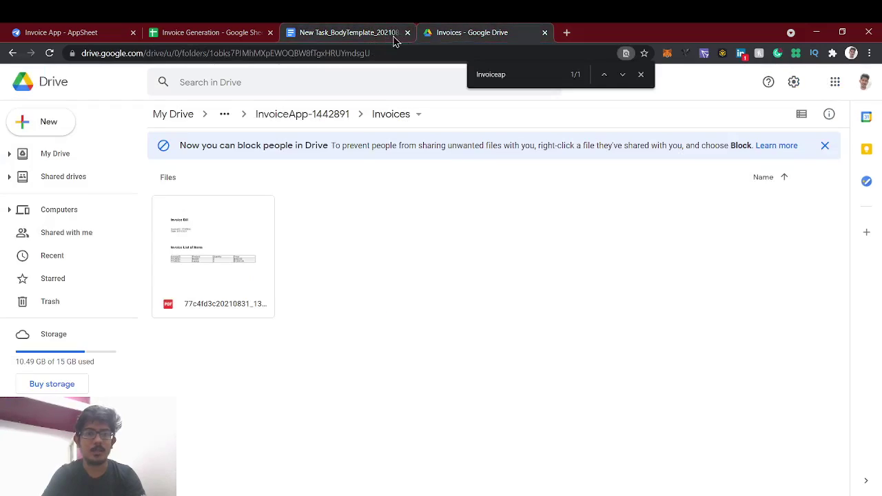
{"action": "double_click", "coordinate": [250, 280]}
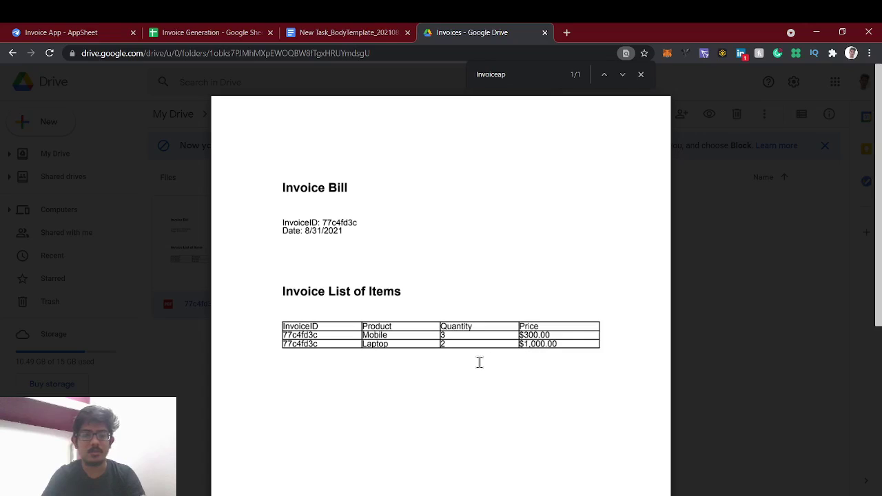
{"action": "scroll", "coordinate": [480, 363], "scroll_direction": "down", "scroll_amount": 2}
{"action": "scroll", "coordinate": [480, 363], "scroll_direction": "up", "scroll_amount": 2}
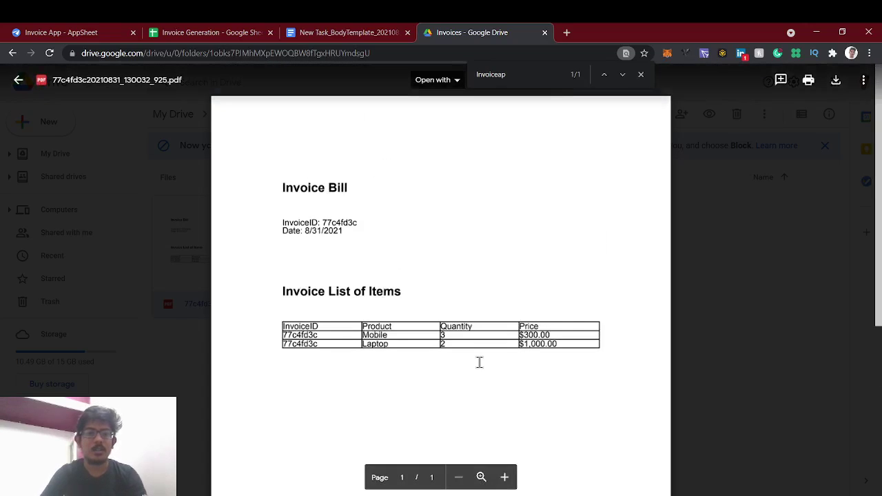
Step: Compare the placeholders in the Google Docs body template with the generated PDF's item table, then close the PDF preview
{"action": "left_click", "coordinate": [293, 32]}
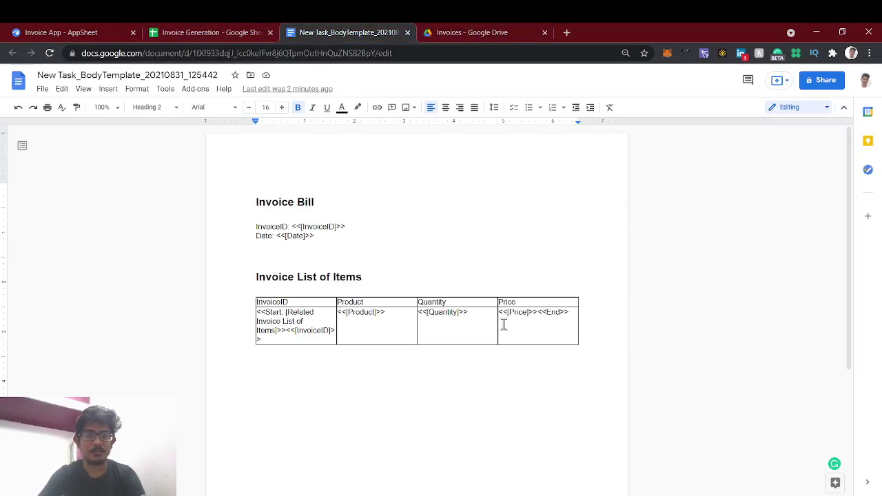
{"action": "left_click", "coordinate": [464, 31]}
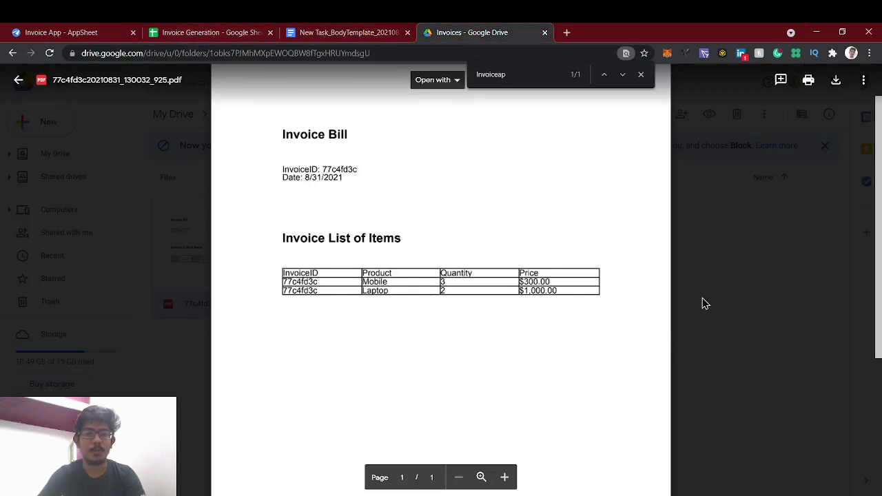
{"action": "scroll", "coordinate": [487, 158], "scroll_direction": "up", "scroll_amount": 1}
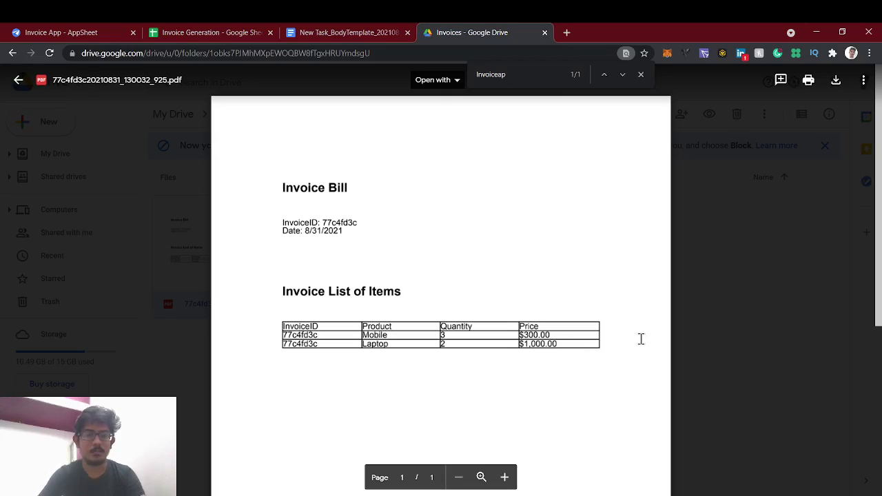
{"action": "left_click", "coordinate": [737, 301]}
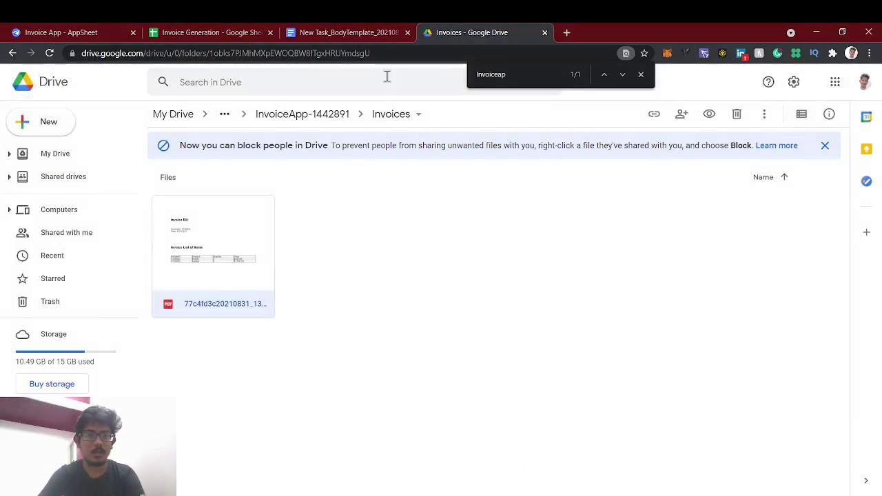
Step: Switch to AppSheet and review the Invoice Generation Bot's event, process and New step file settings
{"action": "left_click", "coordinate": [71, 31]}
{"action": "scroll", "coordinate": [823, 271], "scroll_direction": "up", "scroll_amount": 10}
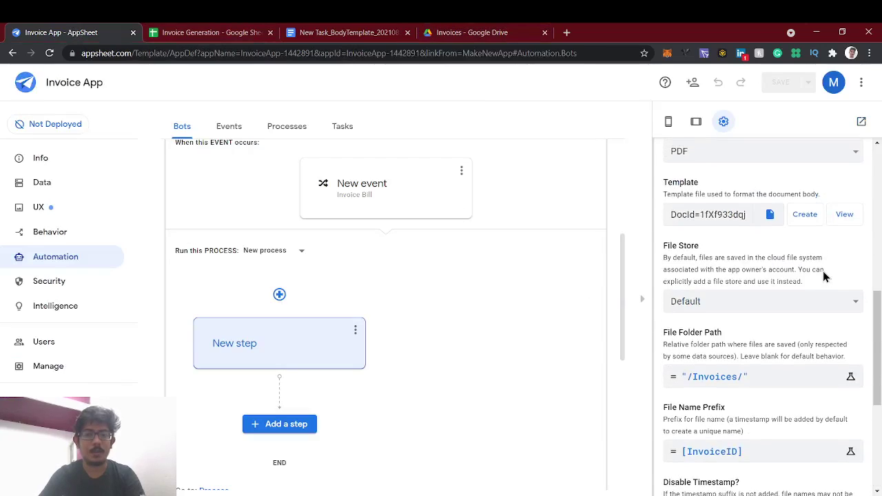
{"action": "scroll", "coordinate": [359, 407], "scroll_direction": "down", "scroll_amount": 1}
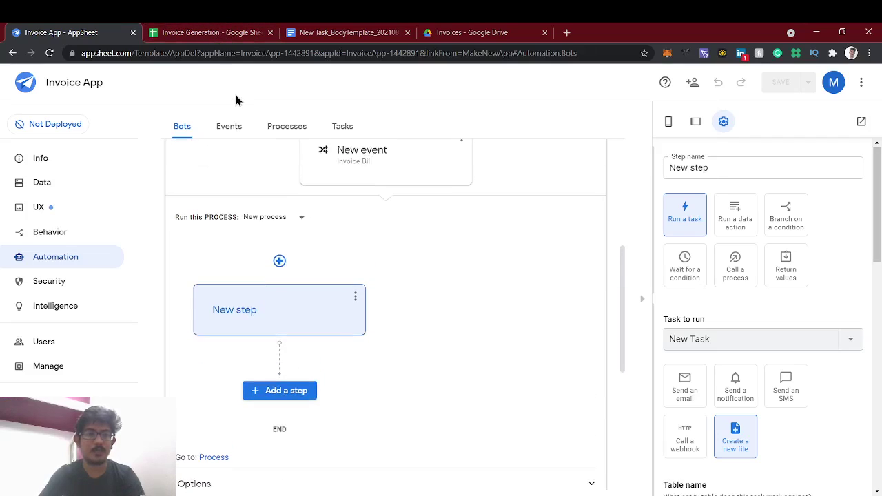
{"action": "scroll", "coordinate": [445, 272], "scroll_direction": "up", "scroll_amount": 4}
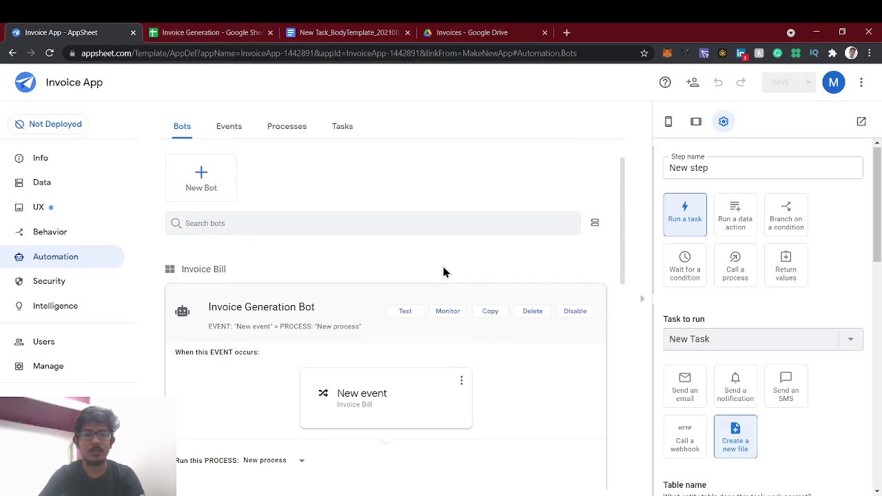
{"action": "scroll", "coordinate": [445, 272], "scroll_direction": "down", "scroll_amount": 2}
Step: Add an "Invoice Filepath" column header in cell D1 of the invoice sheet in the Invoice Generation spreadsheet
{"action": "left_click", "coordinate": [207, 32]}
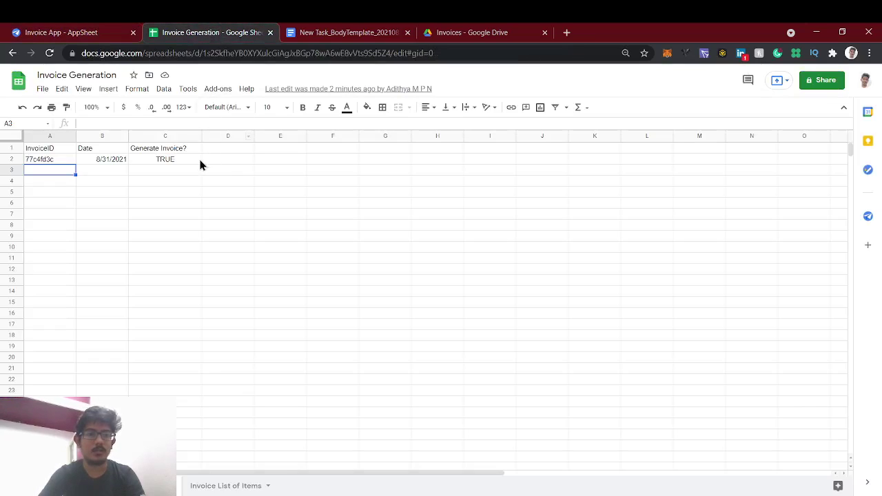
{"action": "left_click", "coordinate": [220, 149]}
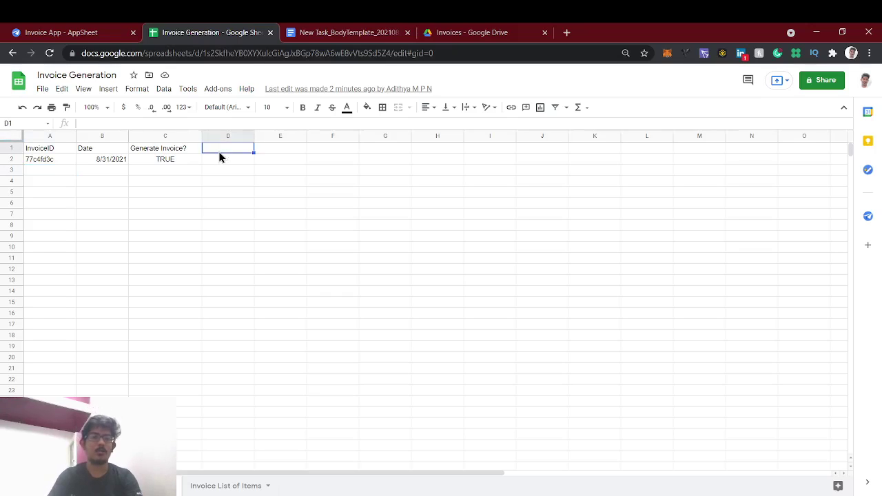
{"action": "type", "text": "Invoice Filepat"}
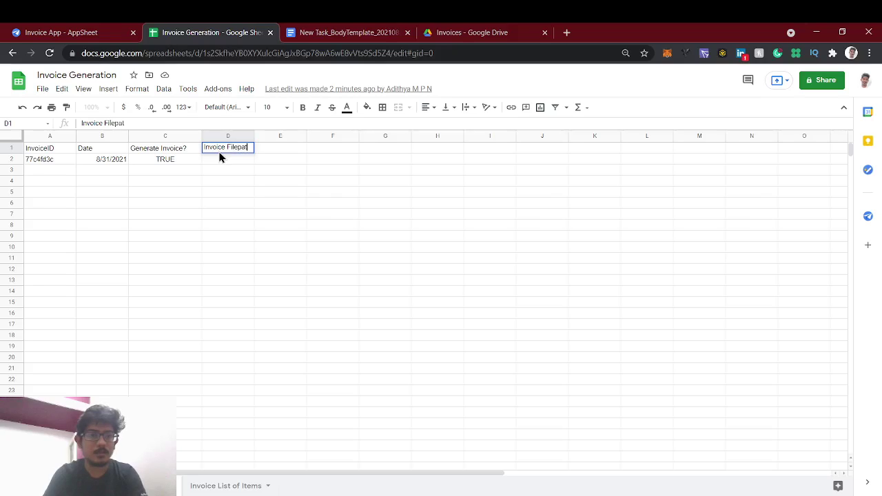
{"action": "type", "text": "h"}
{"action": "key", "text": "Return"}
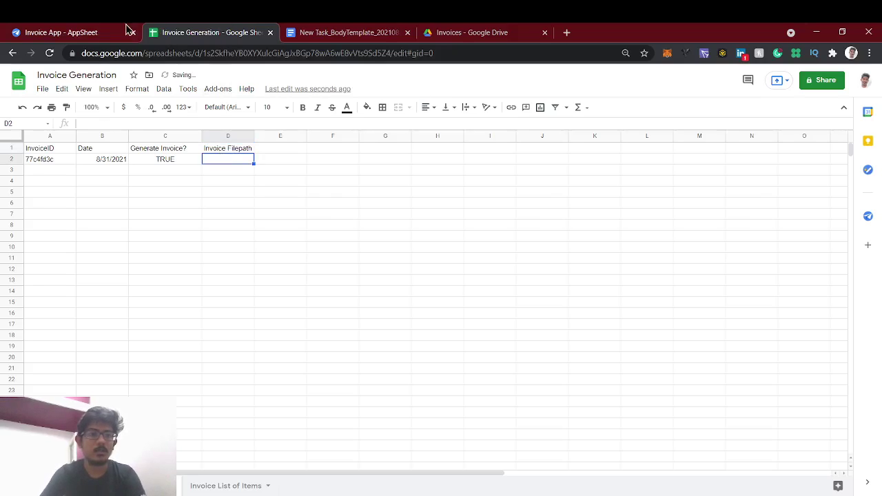
Step: Switch to AppSheet and regenerate the Invoice Bill table's column structure
{"action": "left_click", "coordinate": [104, 32]}
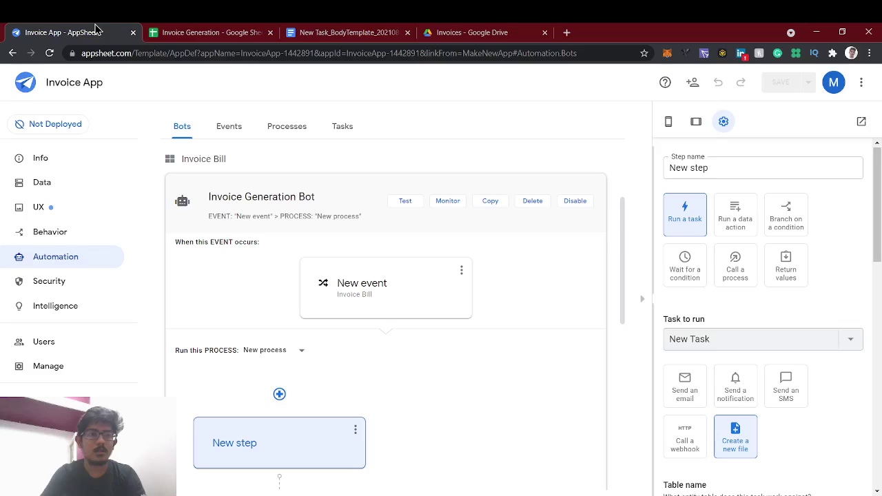
{"action": "left_click", "coordinate": [79, 233]}
{"action": "scroll", "coordinate": [384, 341], "scroll_direction": "down", "scroll_amount": 3}
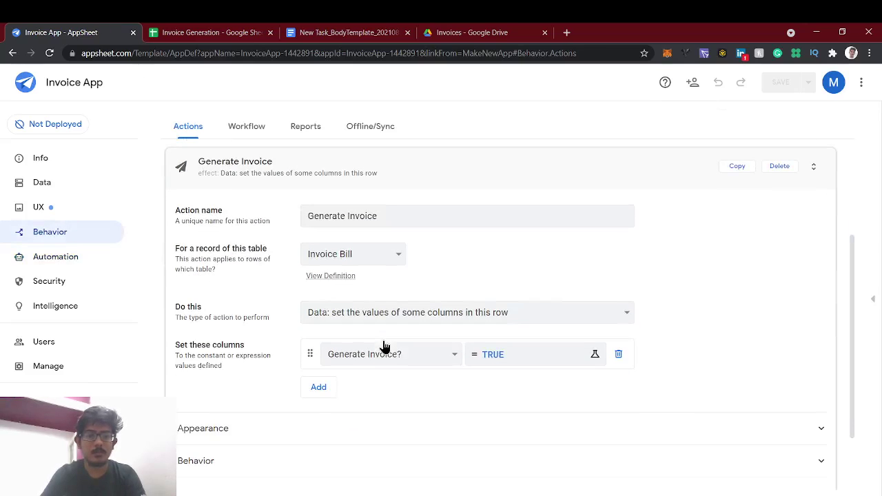
{"action": "left_click", "coordinate": [614, 173]}
{"action": "left_click", "coordinate": [79, 193]}
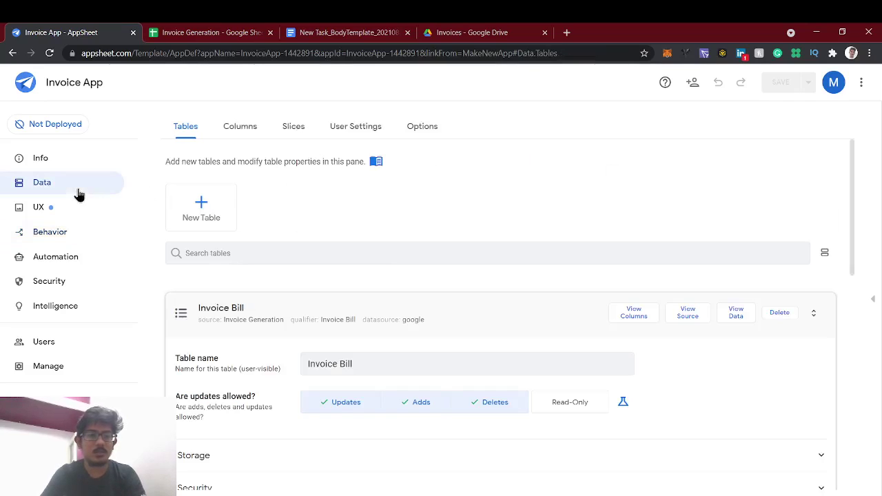
{"action": "left_click", "coordinate": [252, 315]}
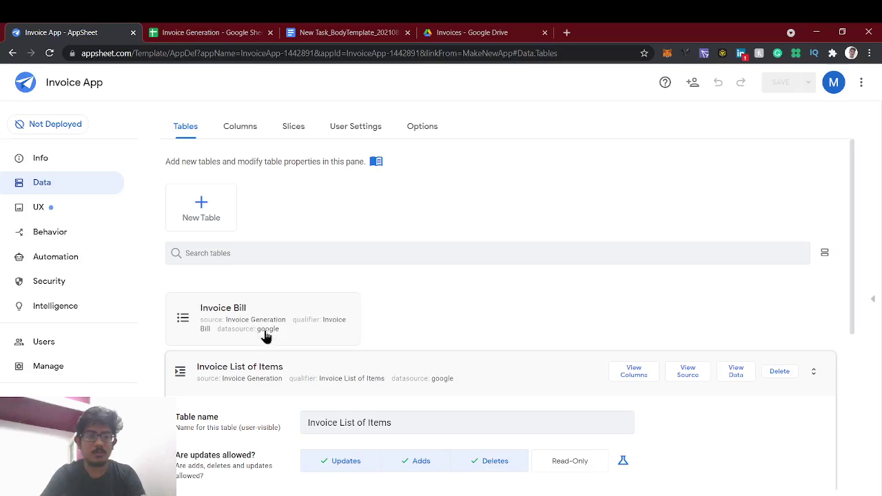
{"action": "left_click", "coordinate": [305, 326]}
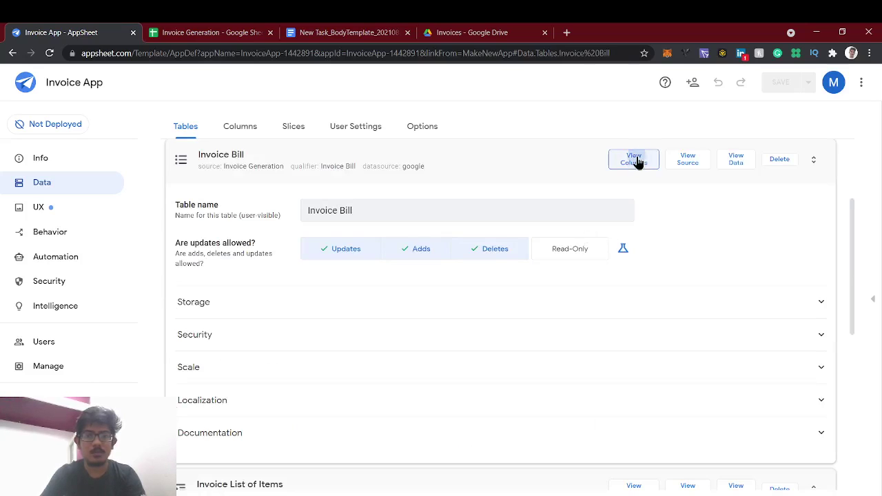
{"action": "left_click", "coordinate": [635, 158]}
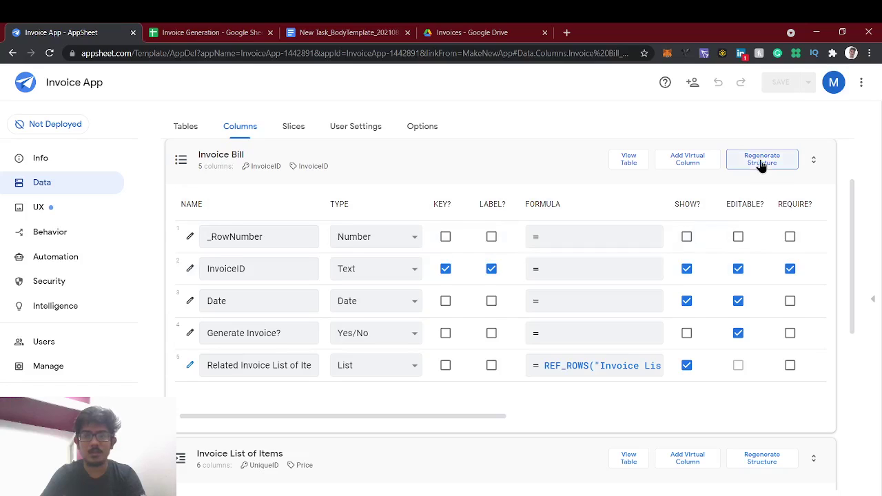
{"action": "left_click", "coordinate": [762, 163]}
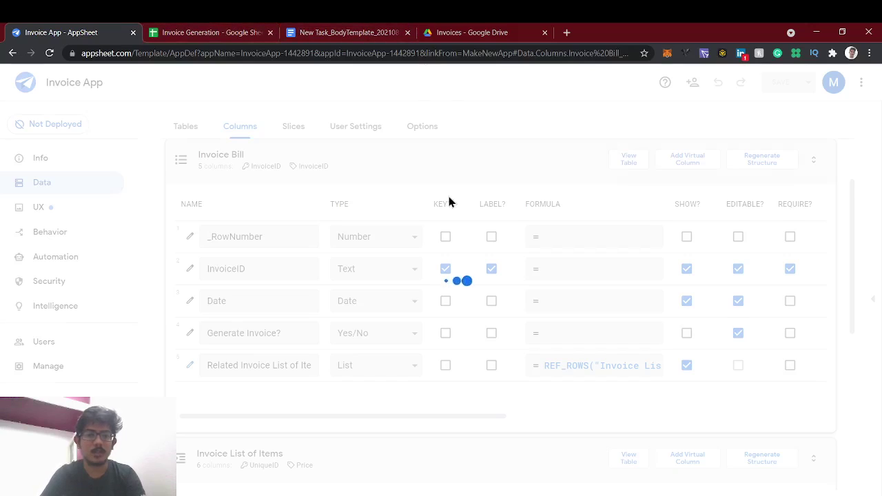
Step: Turn on Disable Timestamp for the bot's New step, checking the existing PDF's file name in Google Drive
{"action": "left_click", "coordinate": [453, 29]}
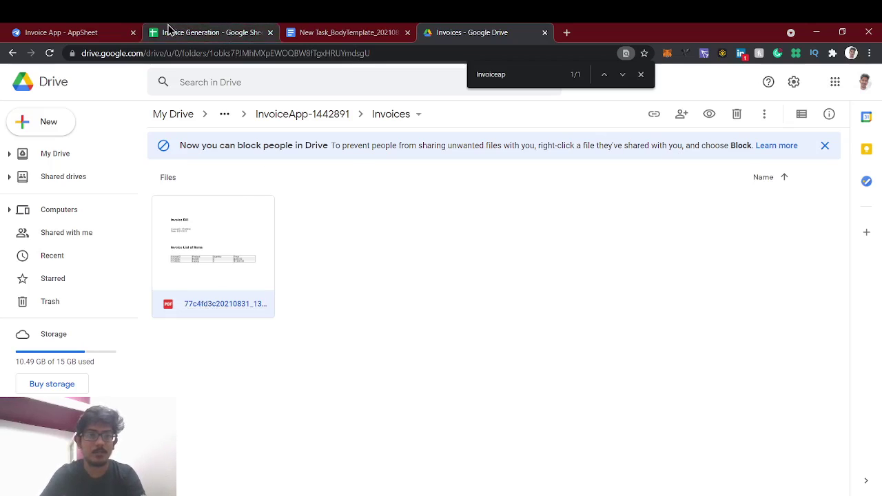
{"action": "left_click", "coordinate": [67, 30]}
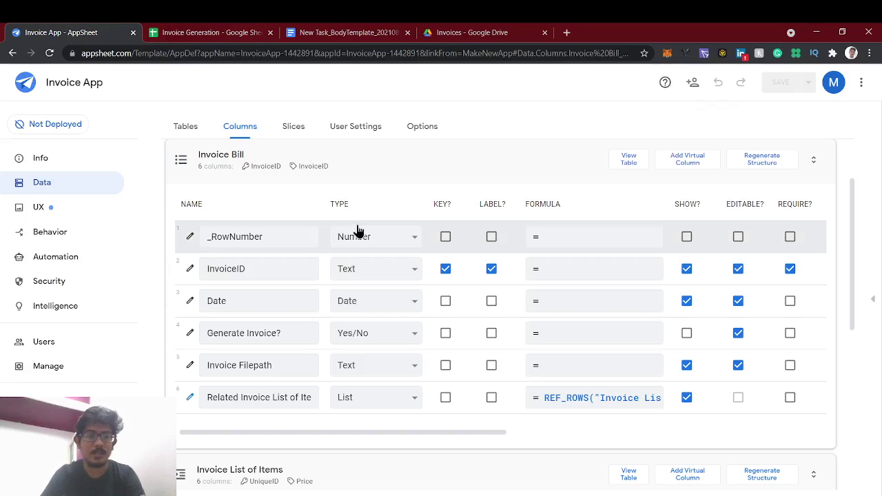
{"action": "left_click", "coordinate": [21, 263]}
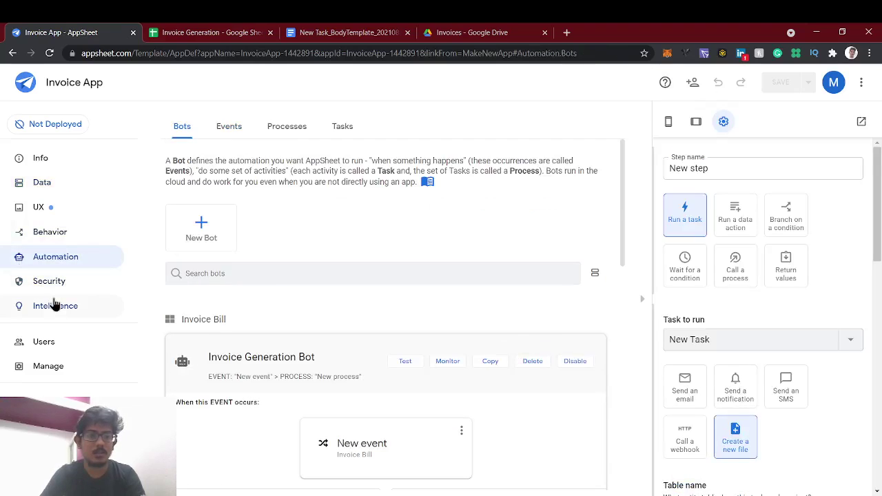
{"action": "scroll", "coordinate": [504, 390], "scroll_direction": "down", "scroll_amount": 3}
{"action": "scroll", "coordinate": [782, 414], "scroll_direction": "down", "scroll_amount": 8}
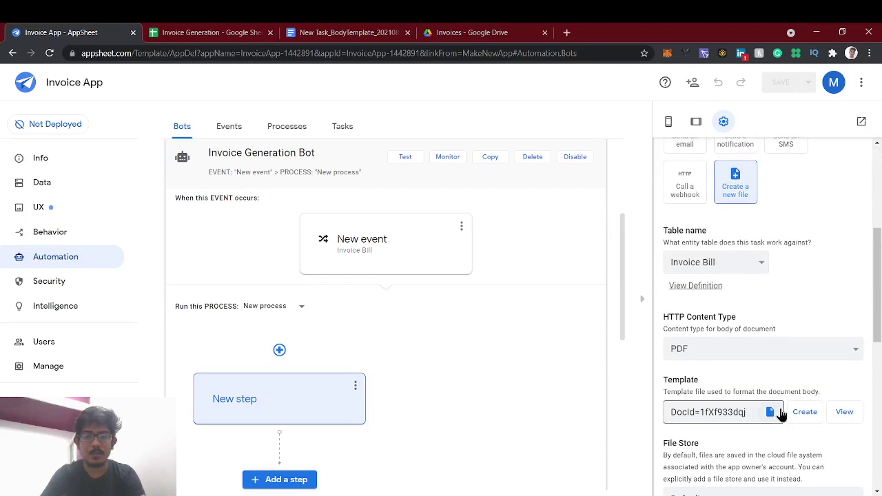
{"action": "scroll", "coordinate": [782, 413], "scroll_direction": "down", "scroll_amount": 1}
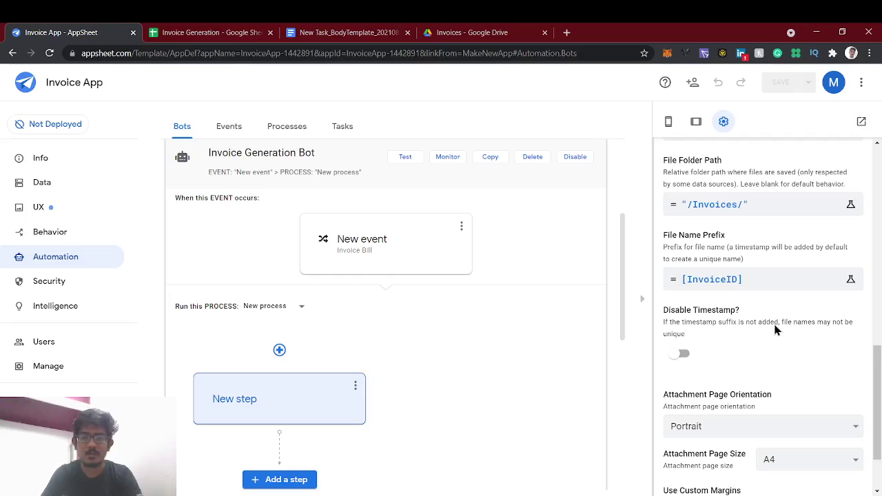
{"action": "left_click", "coordinate": [679, 354]}
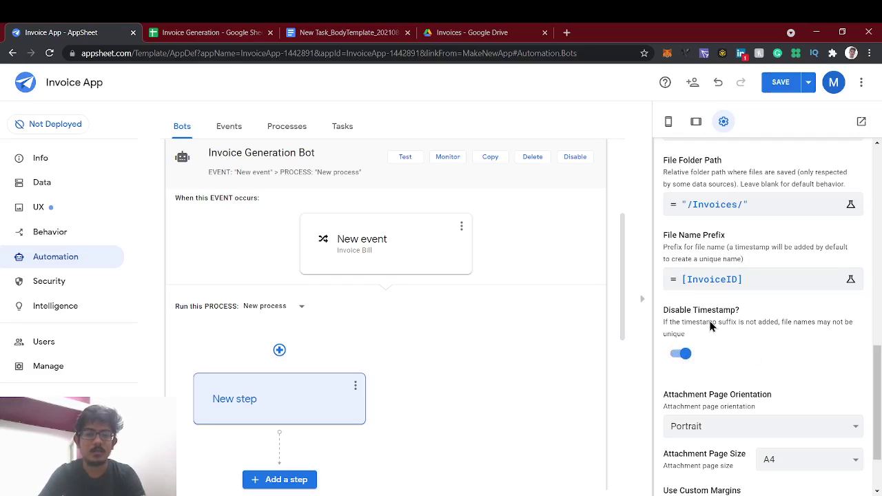
{"action": "left_click", "coordinate": [488, 31]}
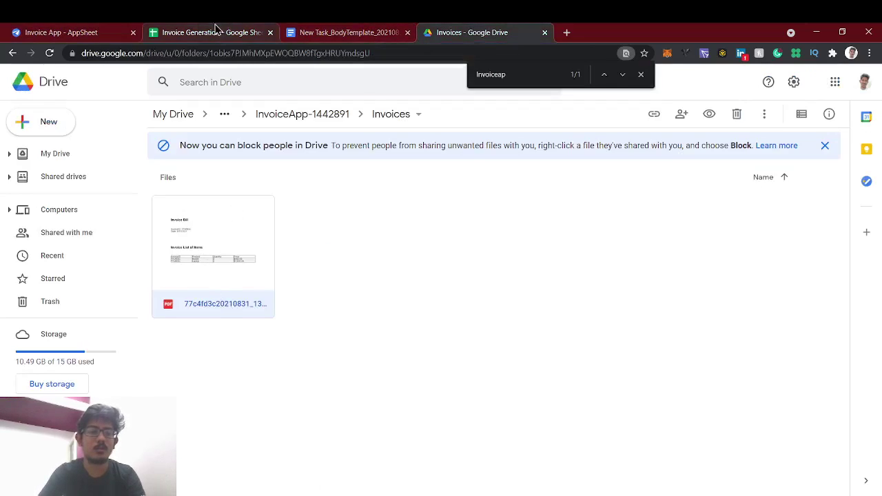
{"action": "left_click", "coordinate": [56, 32]}
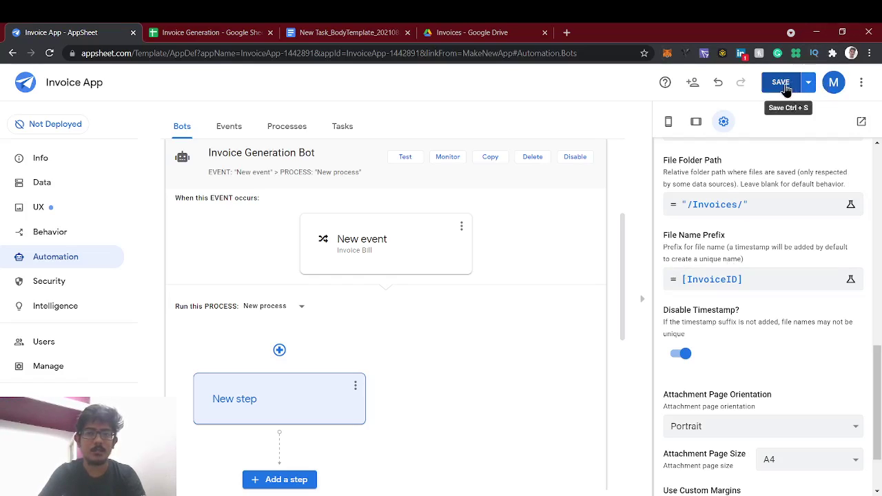
Step: Set the Invoice Filepath column's type to File in the Invoice Bill table and check its type details
{"action": "left_click", "coordinate": [63, 185]}
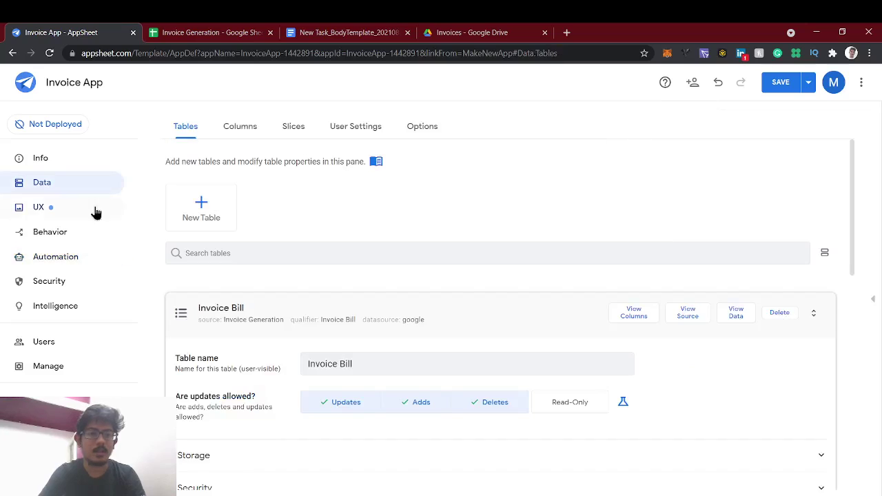
{"action": "left_click", "coordinate": [648, 317]}
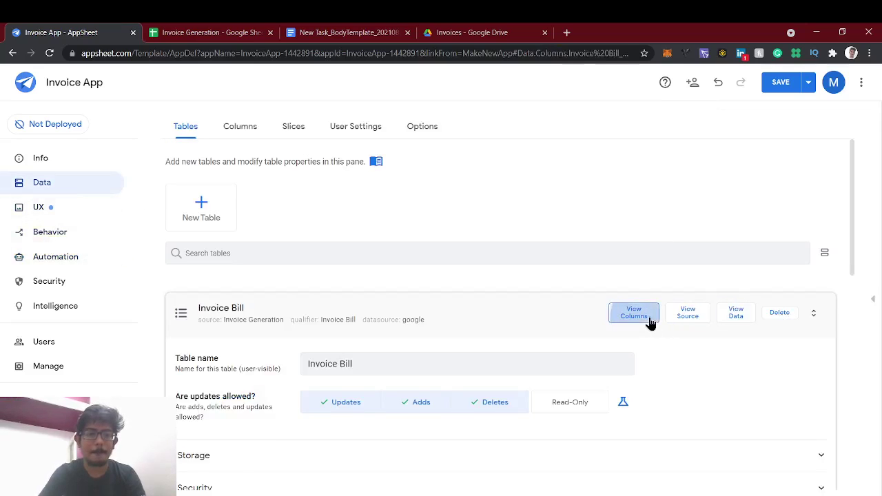
{"action": "scroll", "coordinate": [575, 419], "scroll_direction": "down", "scroll_amount": 2}
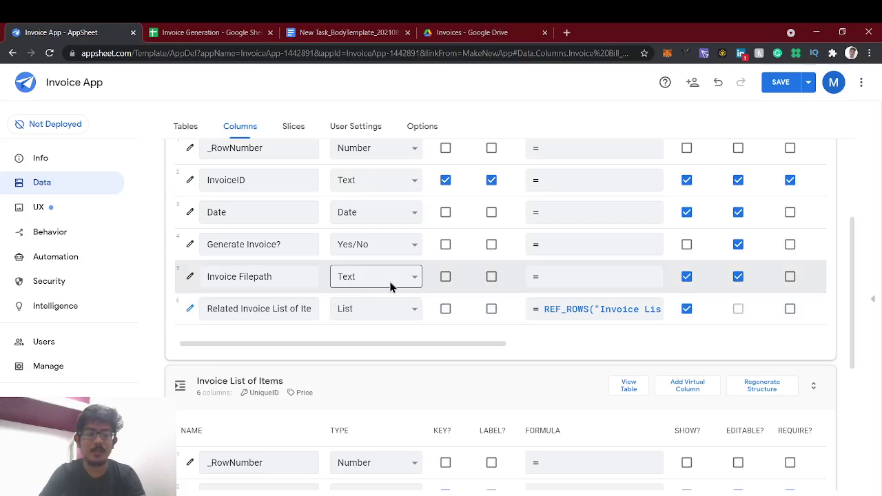
{"action": "scroll", "coordinate": [390, 287], "scroll_direction": "right", "scroll_amount": 5}
{"action": "scroll", "coordinate": [345, 284], "scroll_direction": "left", "scroll_amount": 4}
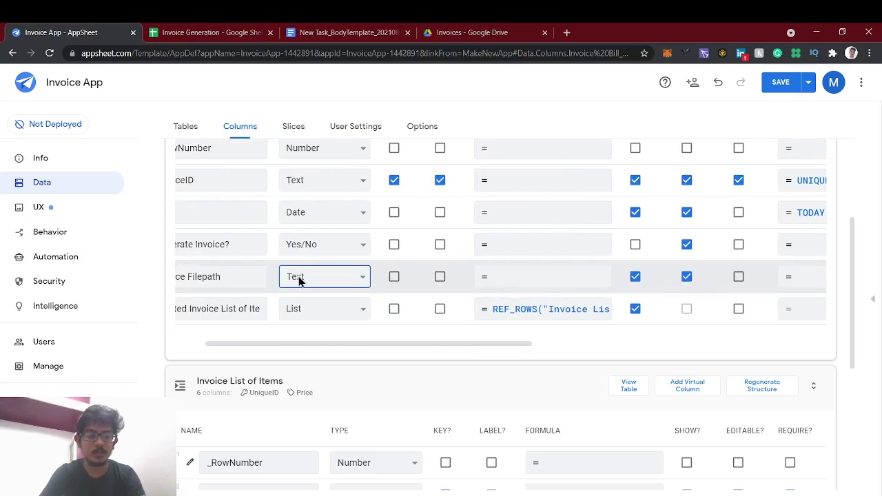
{"action": "scroll", "coordinate": [298, 277], "scroll_direction": "left", "scroll_amount": 1}
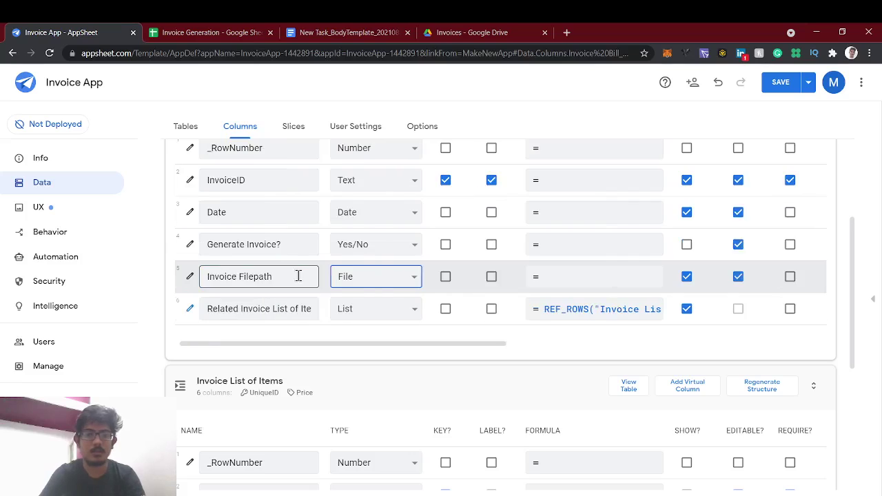
{"action": "left_click", "coordinate": [191, 279]}
{"action": "scroll", "coordinate": [377, 291], "scroll_direction": "down", "scroll_amount": 3}
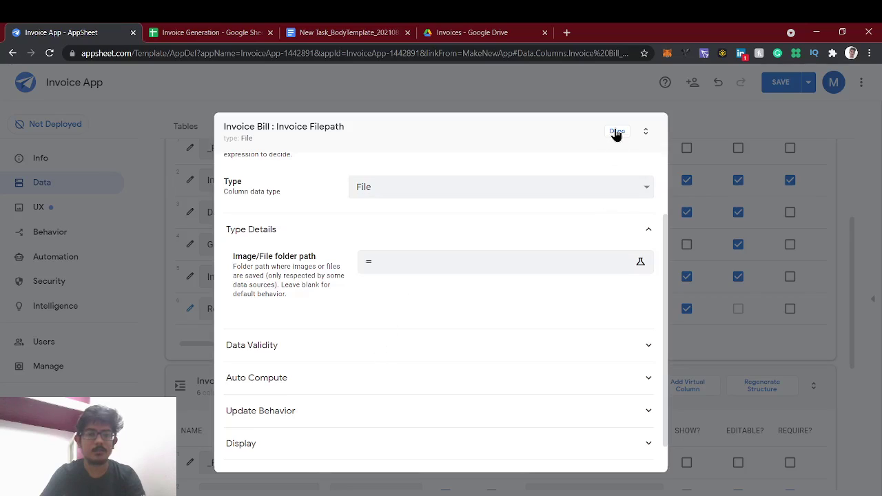
{"action": "scroll", "coordinate": [583, 262], "scroll_direction": "up", "scroll_amount": 2}
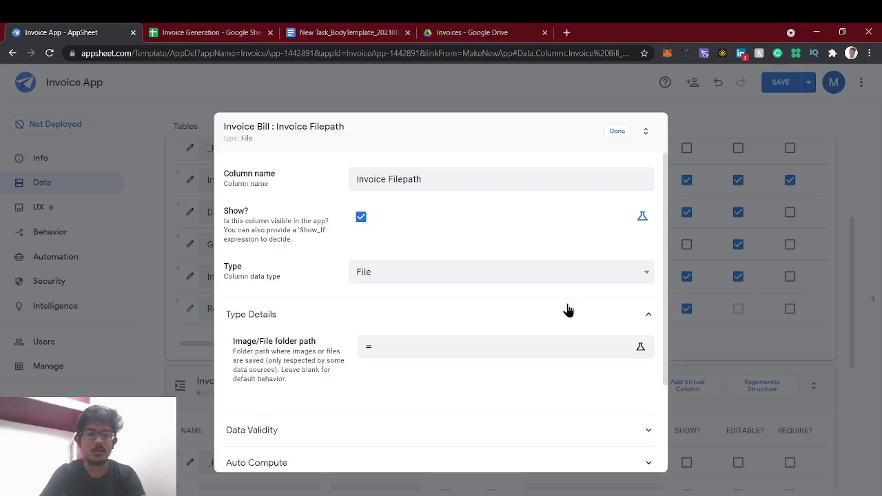
{"action": "left_click", "coordinate": [618, 134]}
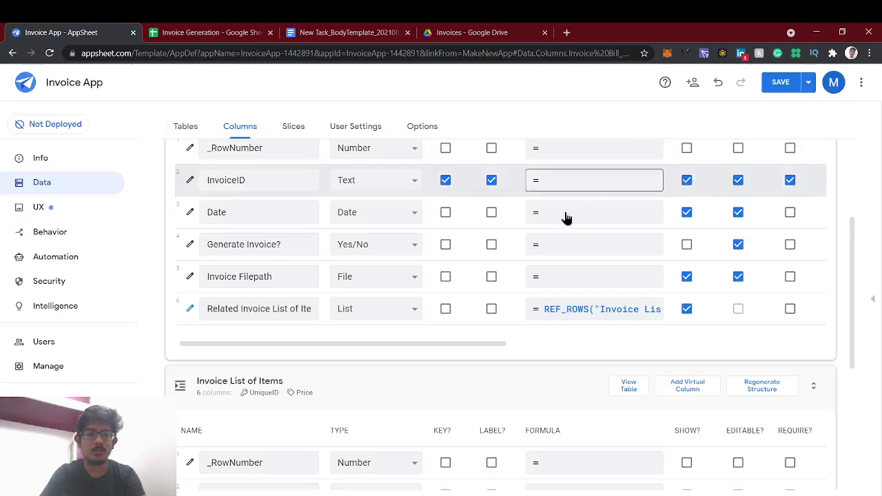
Step: Review the existing Generate Invoice action and add a custom step named Filepath after New step in the Invoice Generation Bot
{"action": "left_click", "coordinate": [74, 236]}
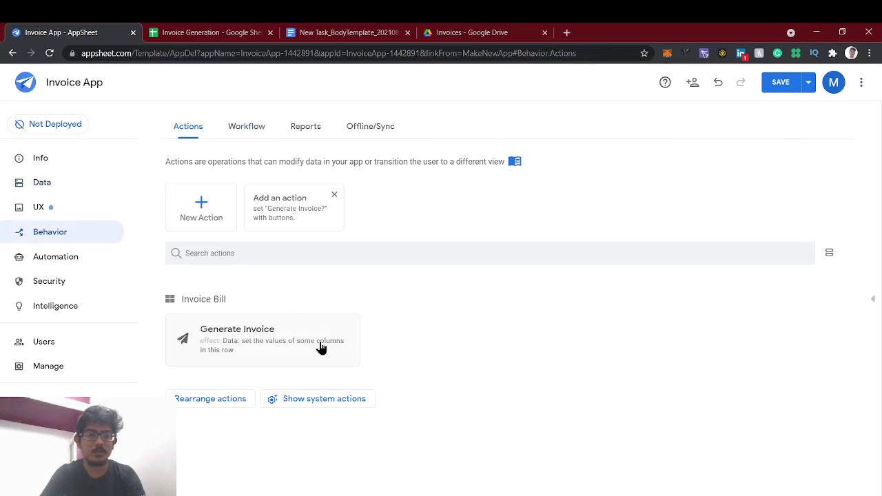
{"action": "left_click", "coordinate": [311, 348]}
{"action": "scroll", "coordinate": [329, 420], "scroll_direction": "down", "scroll_amount": 2}
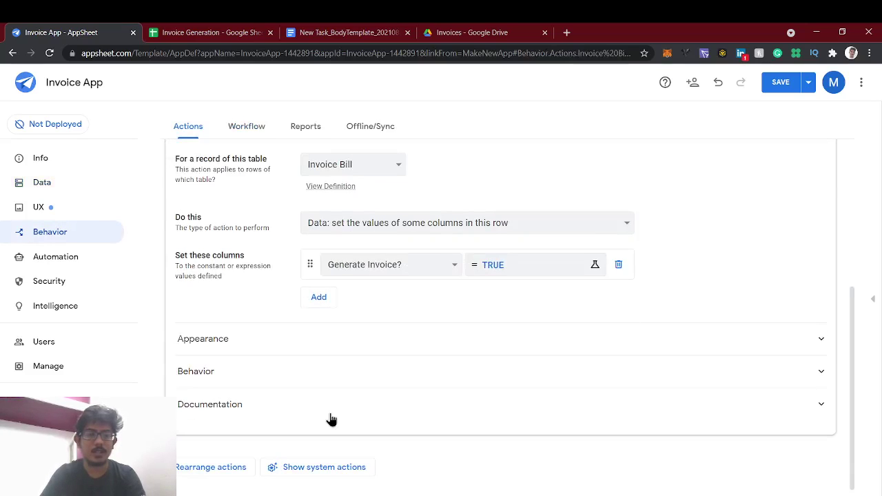
{"action": "left_click", "coordinate": [64, 256]}
{"action": "scroll", "coordinate": [421, 396], "scroll_direction": "down", "scroll_amount": 3}
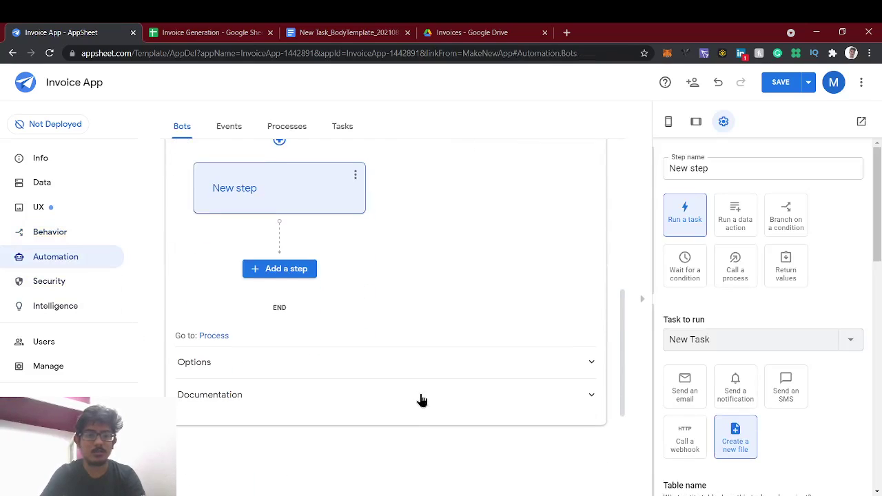
{"action": "left_click", "coordinate": [286, 270]}
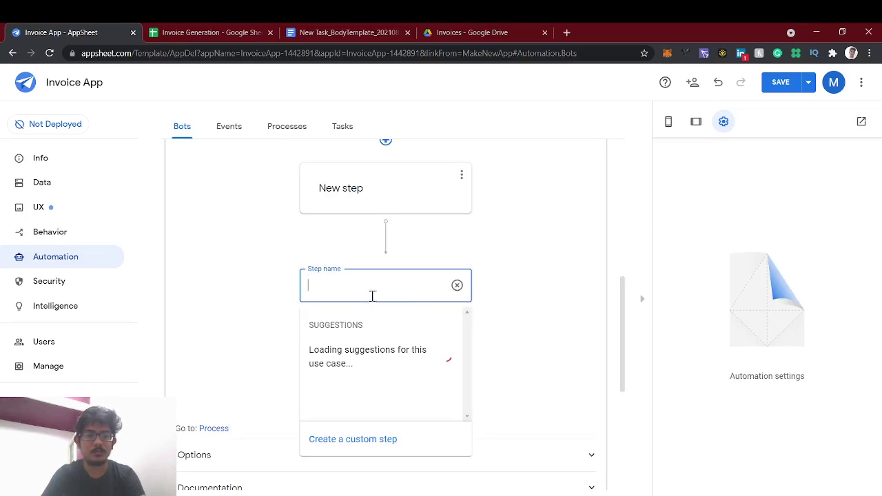
{"action": "type", "text": "Filepath"}
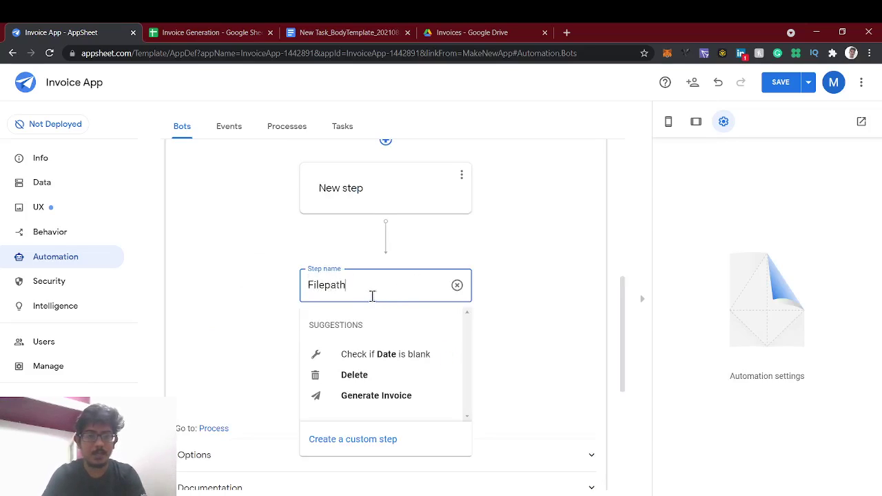
{"action": "left_click", "coordinate": [331, 439]}
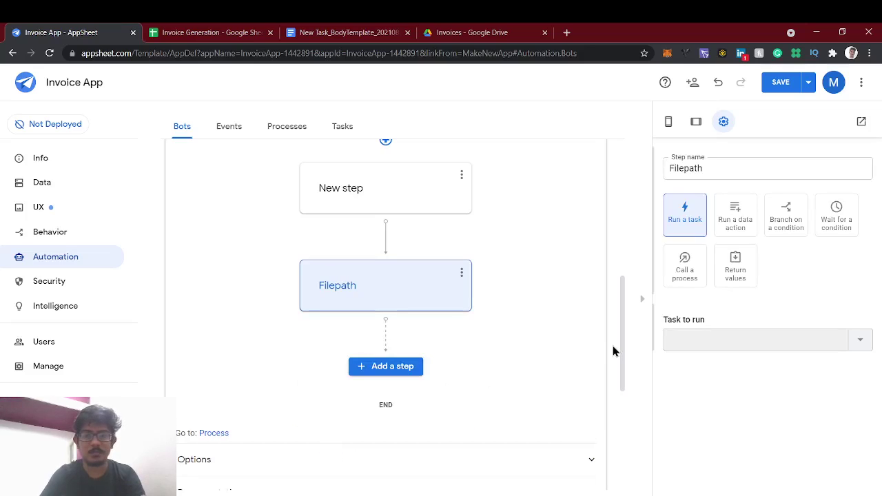
Step: Make the Filepath step run a new data action that sets the row value of the Invoice Filepath column
{"action": "left_click", "coordinate": [749, 227]}
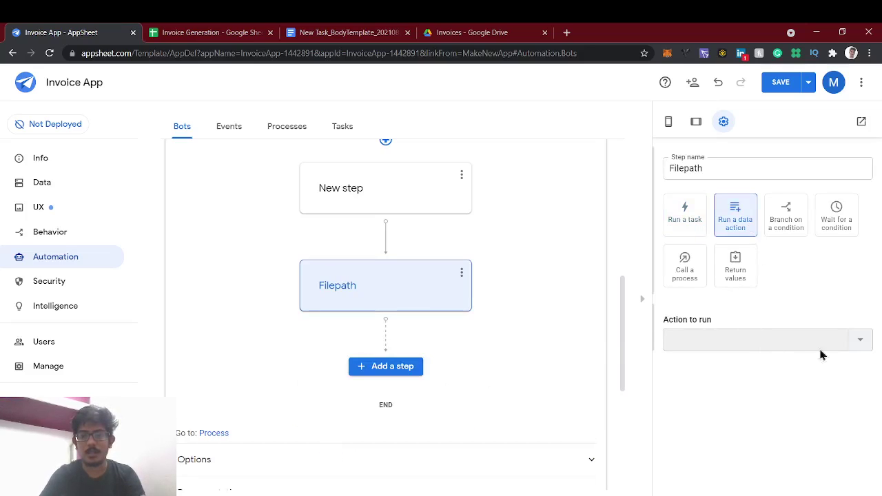
{"action": "left_click", "coordinate": [861, 340]}
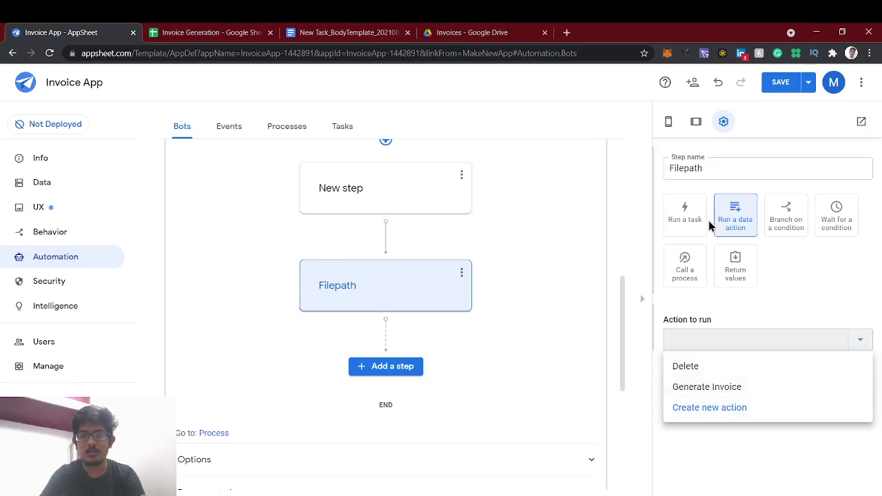
{"action": "left_click", "coordinate": [705, 407]}
{"action": "scroll", "coordinate": [720, 447], "scroll_direction": "down", "scroll_amount": 2}
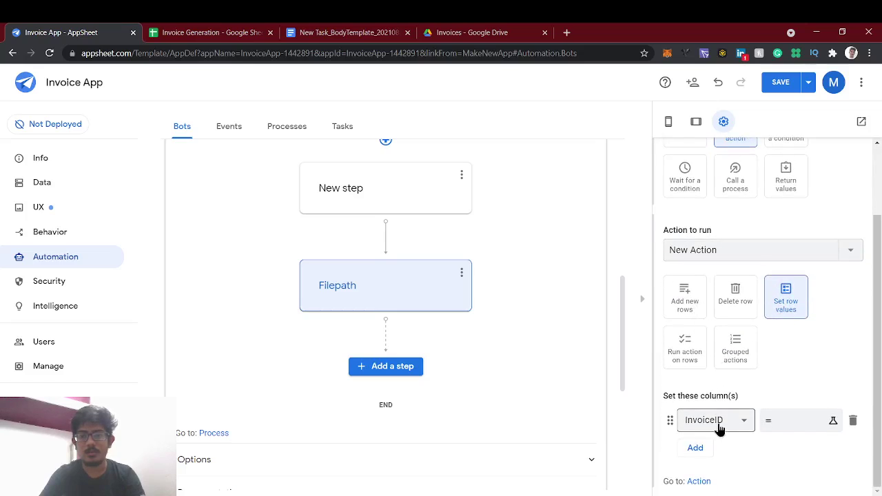
{"action": "left_click", "coordinate": [717, 428]}
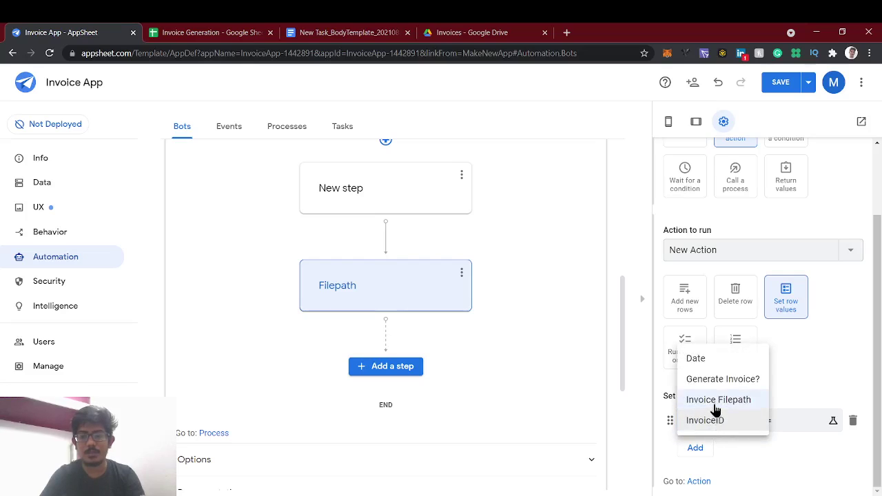
{"action": "left_click", "coordinate": [714, 404]}
Step: Enter the expression CONCATENATE("/appsheet/data/",[InvoiceID]) as the new value for the Invoice Filepath column
{"action": "left_click", "coordinate": [785, 430]}
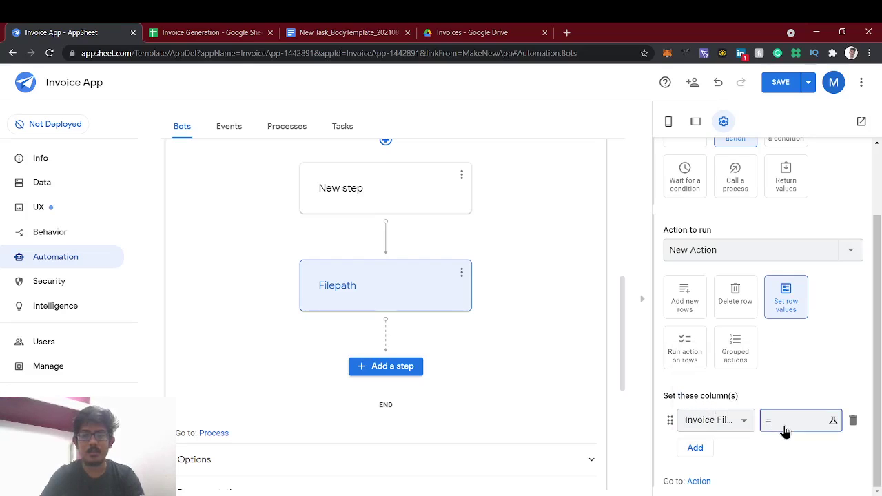
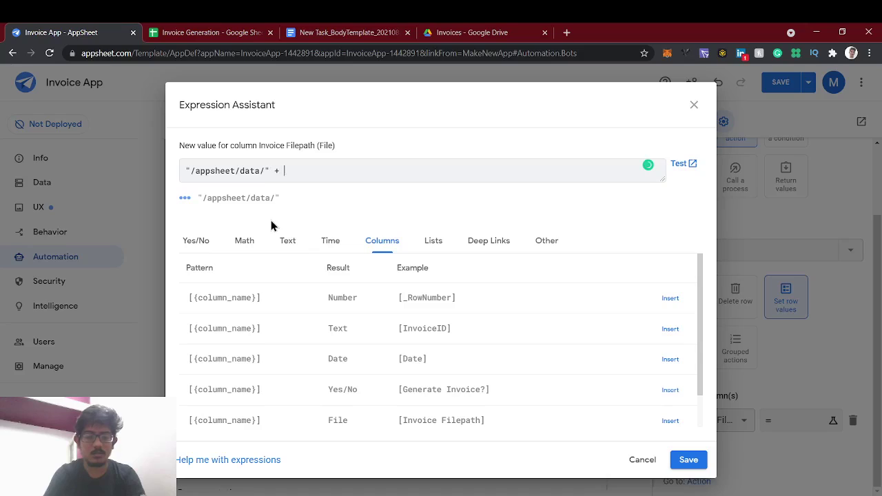
{"action": "left_click", "coordinate": [671, 330]}
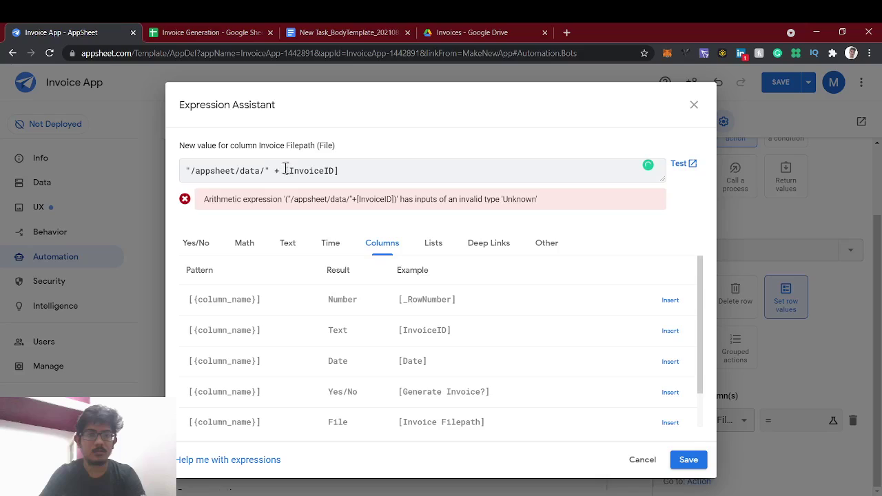
{"action": "left_click", "coordinate": [183, 171]}
{"action": "type", "text": "CONCATENAT"}
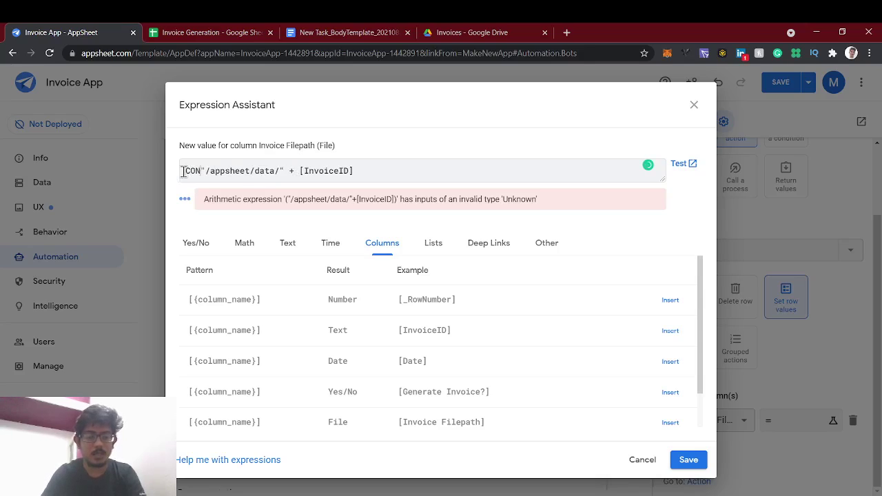
{"action": "type", "text": "E"}
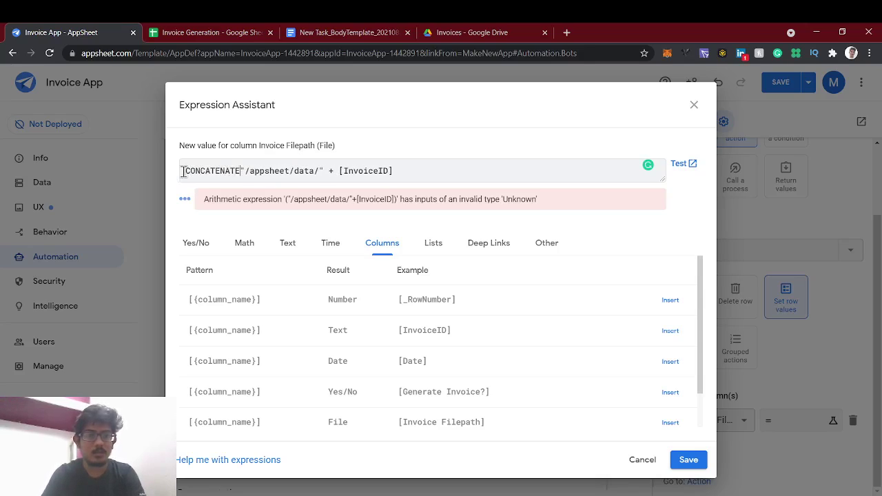
{"action": "type", "text": "("}
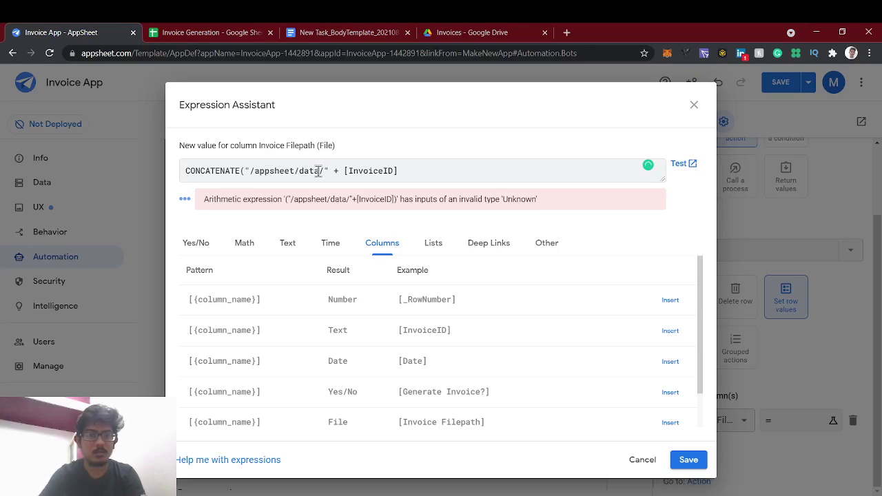
{"action": "left_click", "coordinate": [345, 171]}
{"action": "key", "text": "BackSpace"}
{"action": "key", "text": "BackSpace"}
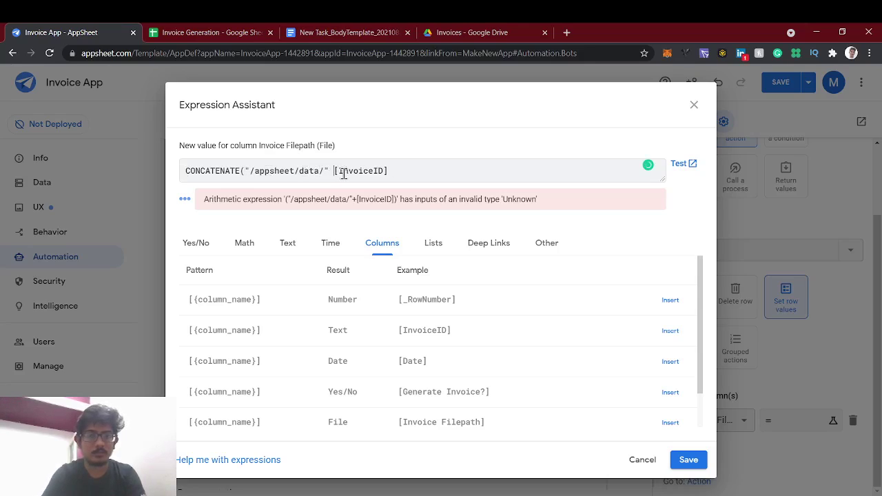
{"action": "type", "text": ","}
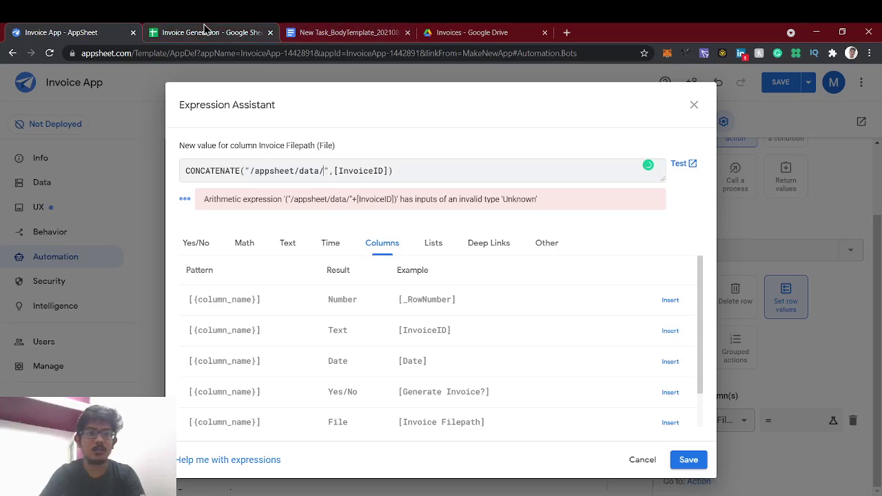
Step: Switch to Google Drive to check the folder path leading to the Invoices folder, and return to the AppSheet expression
{"action": "left_click", "coordinate": [452, 30]}
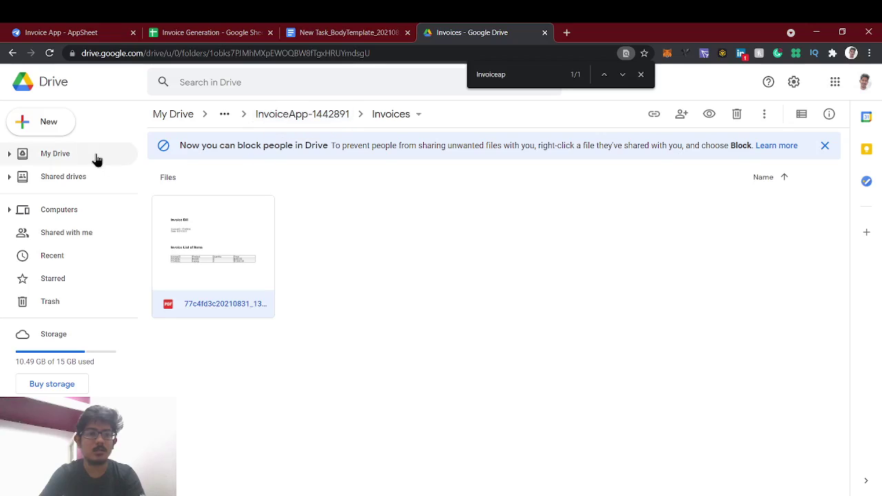
{"action": "left_click", "coordinate": [12, 52]}
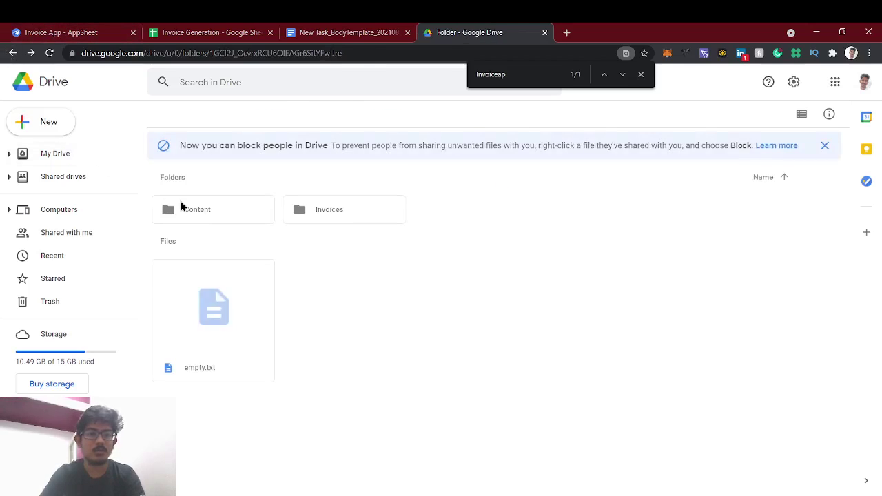
{"action": "left_click", "coordinate": [356, 117]}
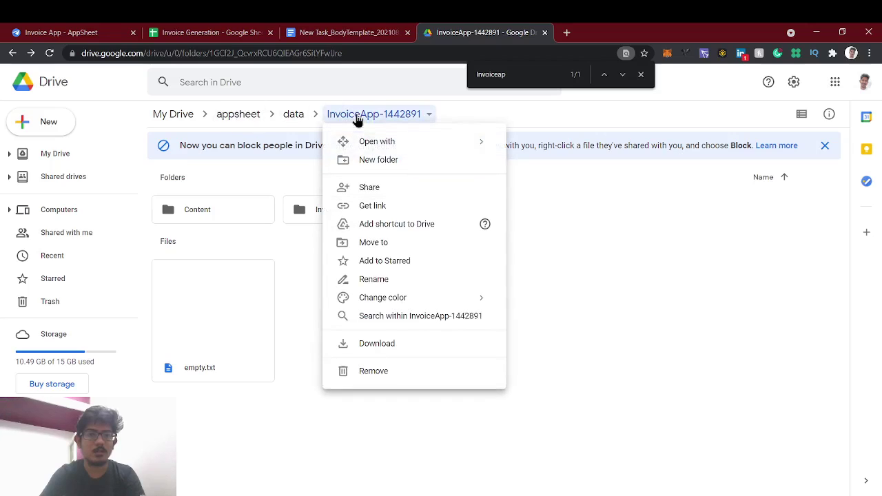
{"action": "mouse_move", "coordinate": [361, 143]}
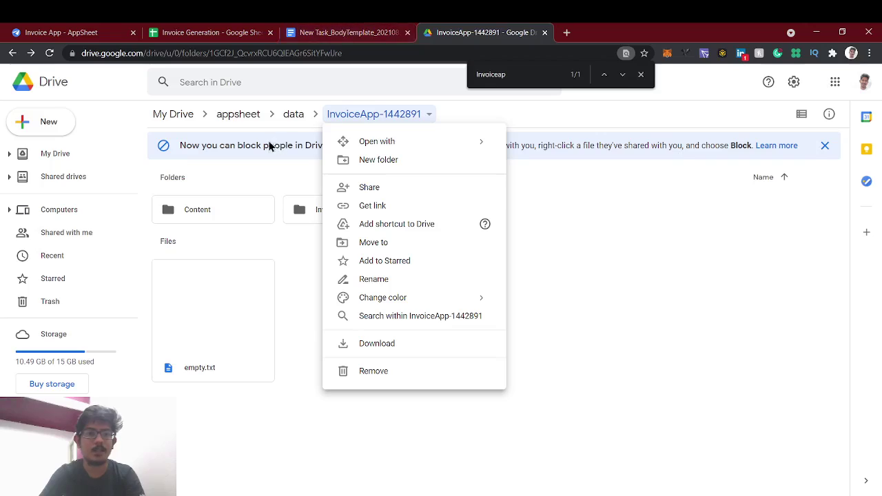
{"action": "left_click", "coordinate": [338, 119]}
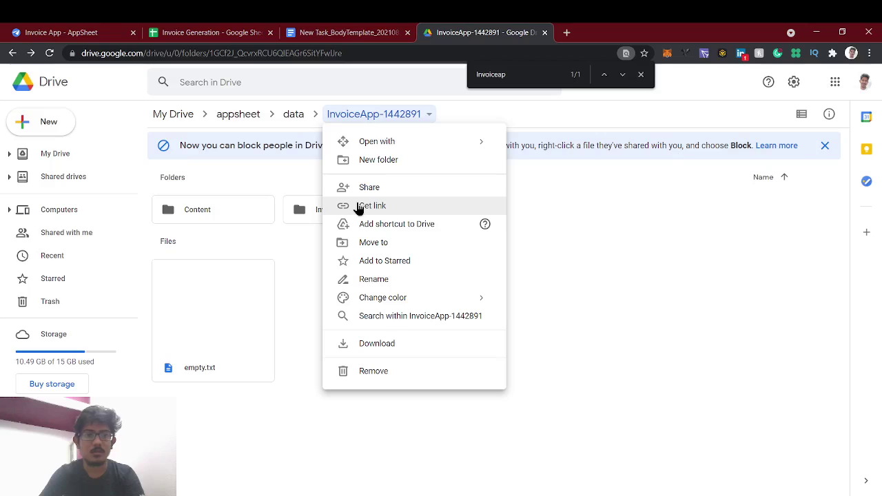
{"action": "left_click", "coordinate": [309, 214]}
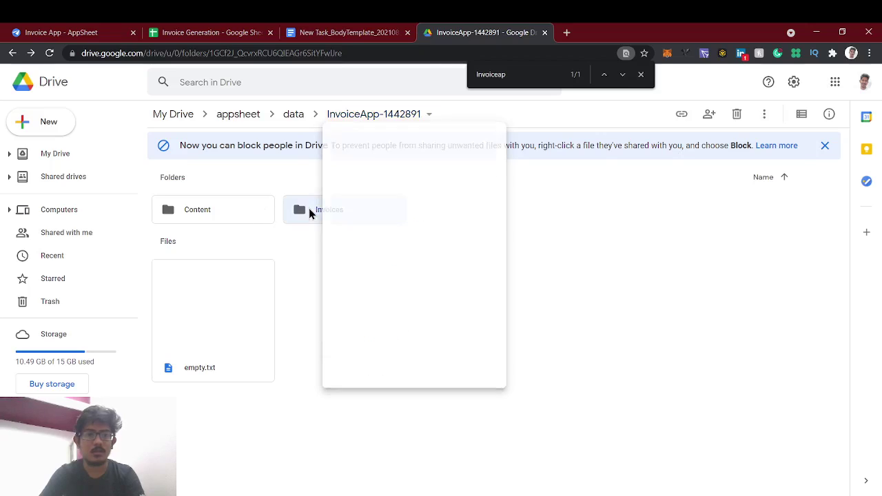
{"action": "double_click", "coordinate": [309, 210]}
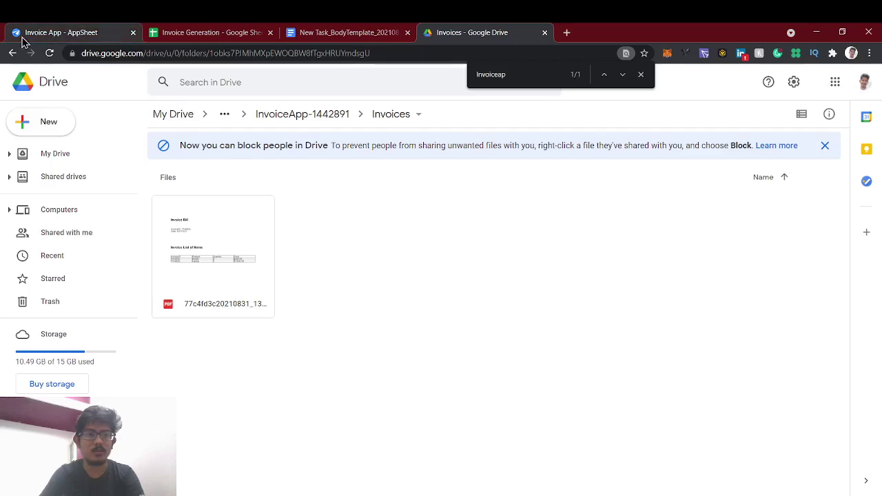
{"action": "key", "text": "alt+Left"}
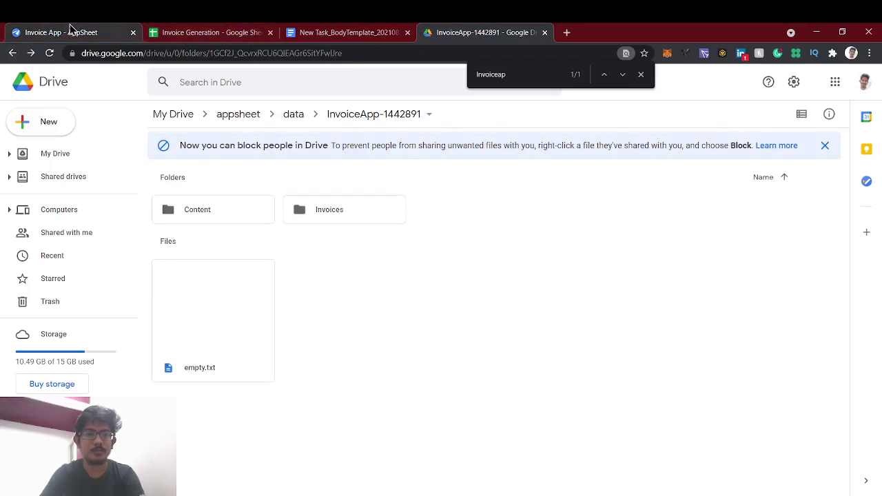
{"action": "left_click", "coordinate": [23, 30]}
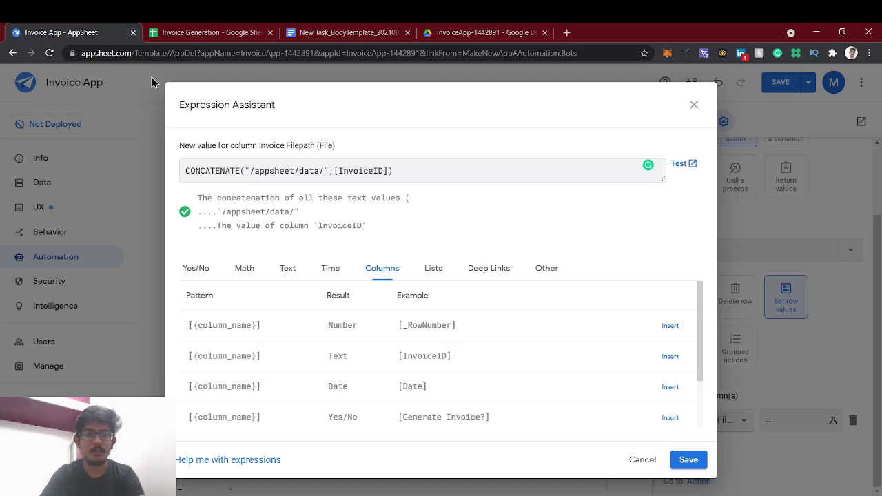
Step: Extend the path in the Invoice Filepath expression to "/appsheet/data/InvoiceApp-1442891/", checking the folder name in Google Drive
{"action": "type", "text": "InvoiceAp"}
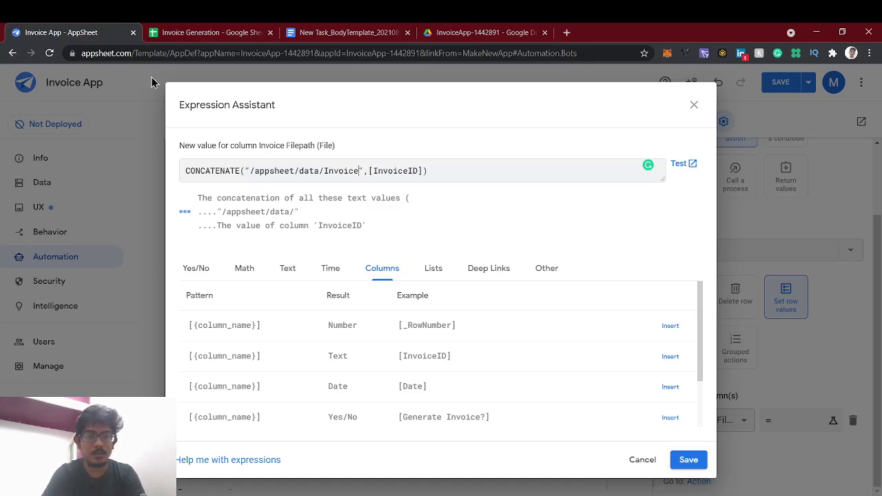
{"action": "type", "text": "p"}
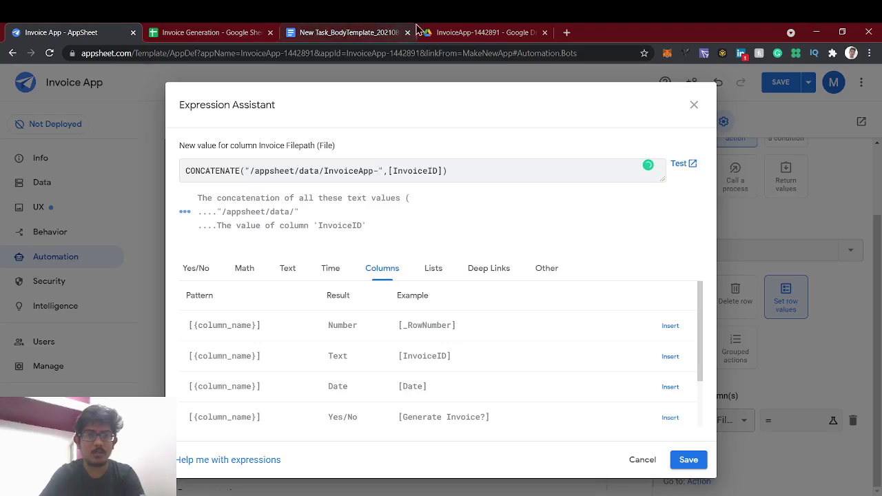
{"action": "left_click", "coordinate": [448, 30]}
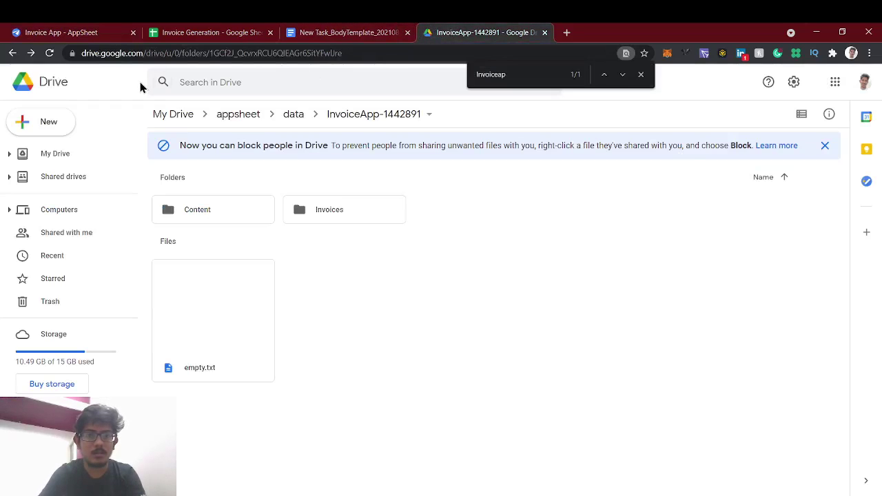
{"action": "left_click", "coordinate": [10, 30]}
{"action": "type", "text": "144289"}
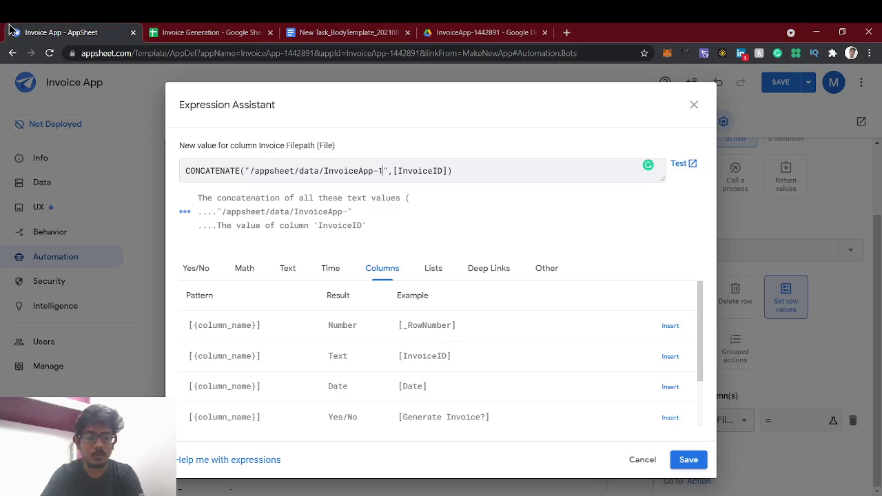
{"action": "type", "text": "1"}
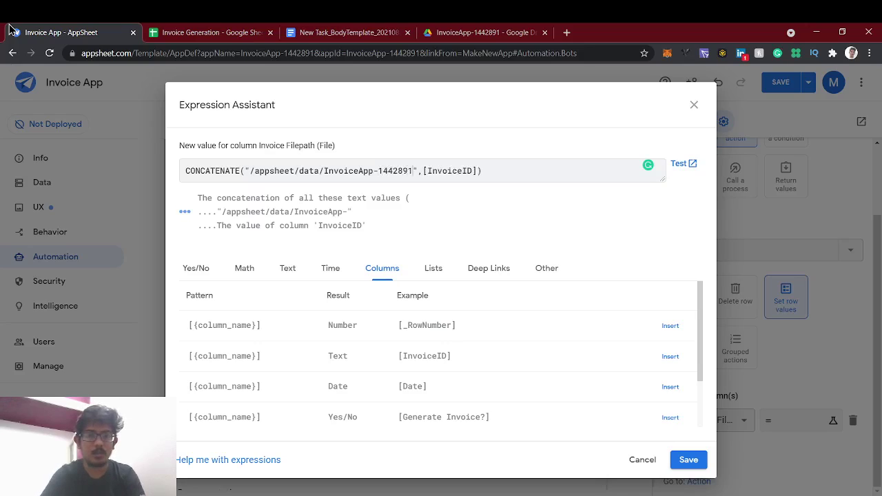
{"action": "type", "text": "/"}
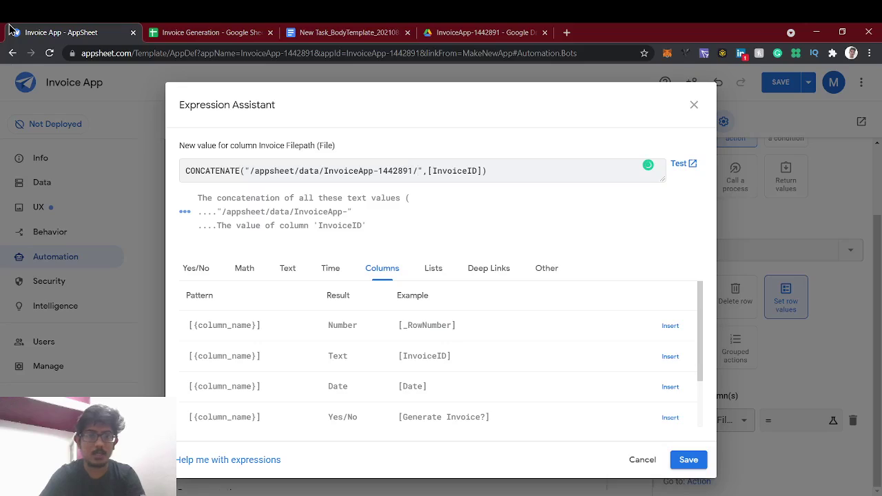
Step: Check the Invoices folder in Google Drive, append "Invoices/" to the path in the AppSheet expression, and save the expression
{"action": "left_click", "coordinate": [444, 31]}
{"action": "double_click", "coordinate": [360, 217]}
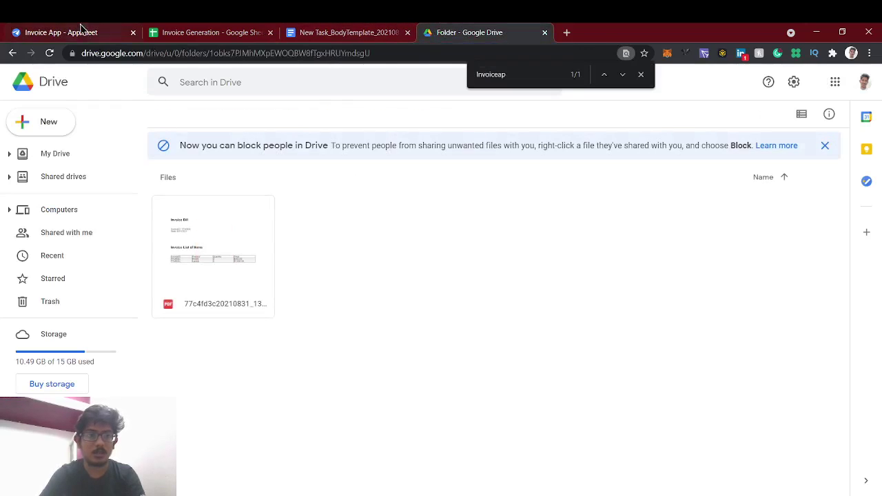
{"action": "left_click", "coordinate": [73, 30]}
{"action": "type", "text": "Invoices"}
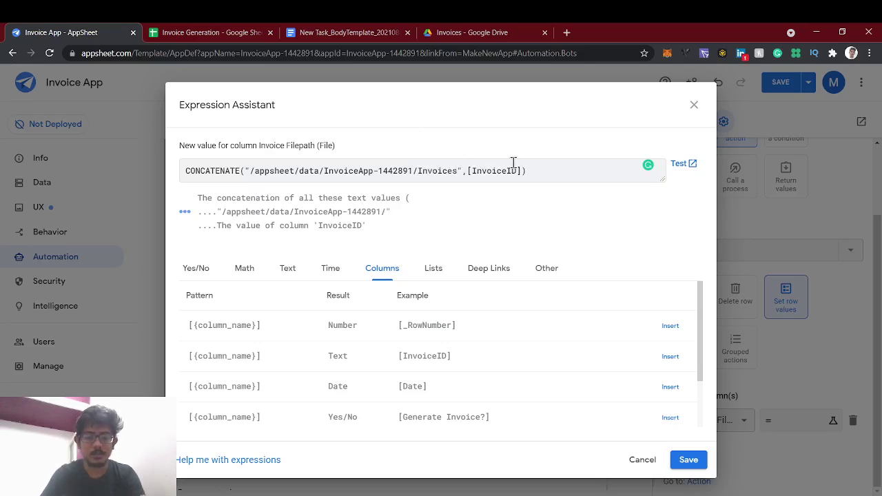
{"action": "type", "text": "/"}
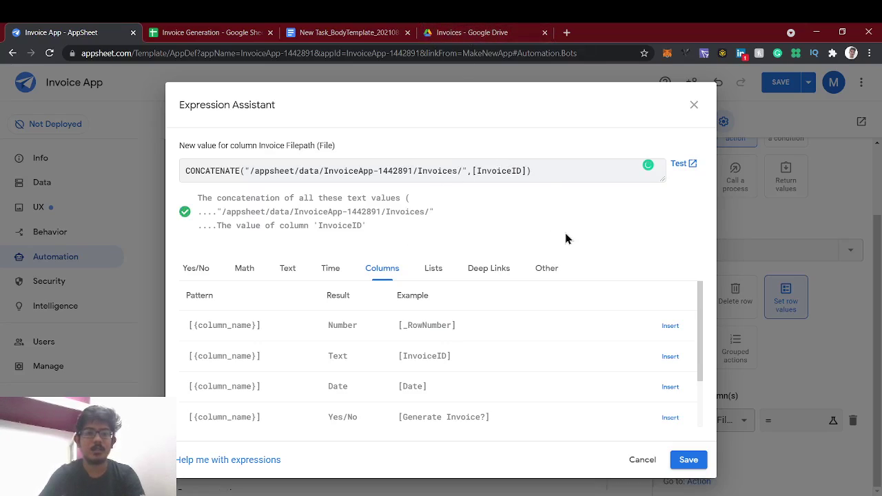
{"action": "left_click", "coordinate": [685, 459]}
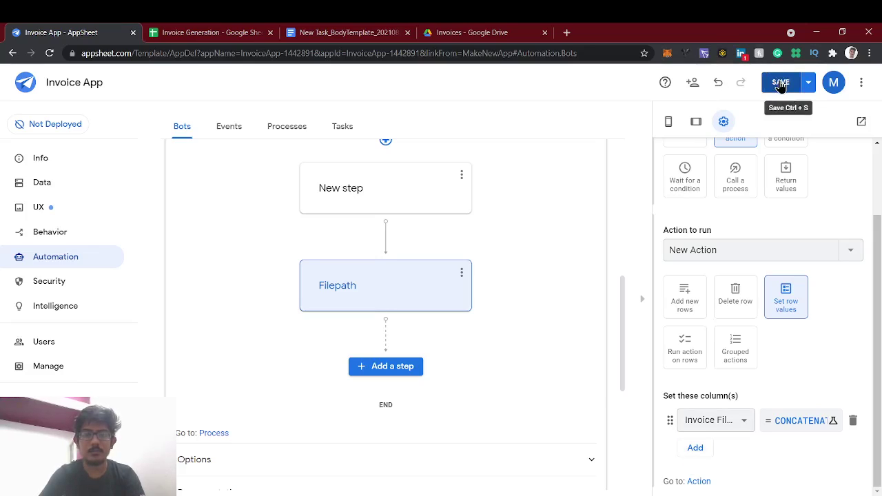
Step: Find New Action 2 under the Products table in the app's behavior actions and rename it as Open Invoice
{"action": "scroll", "coordinate": [763, 255], "scroll_direction": "up", "scroll_amount": 2}
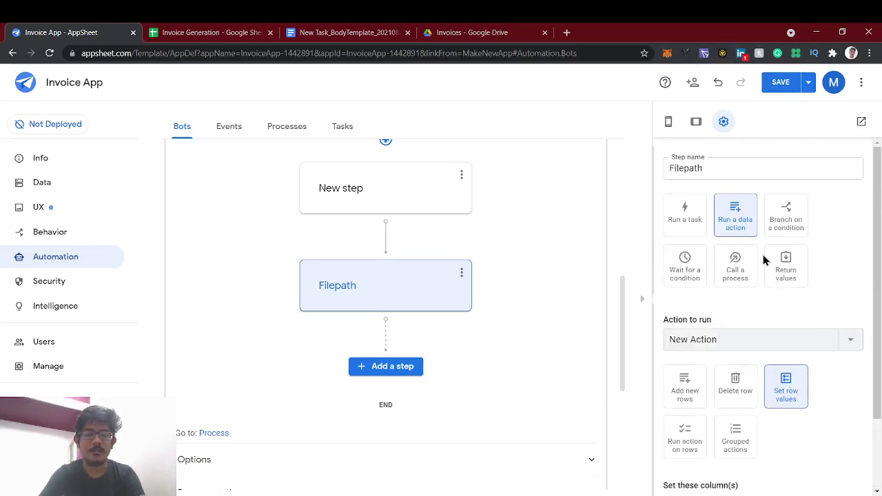
{"action": "scroll", "coordinate": [766, 260], "scroll_direction": "down", "scroll_amount": 1}
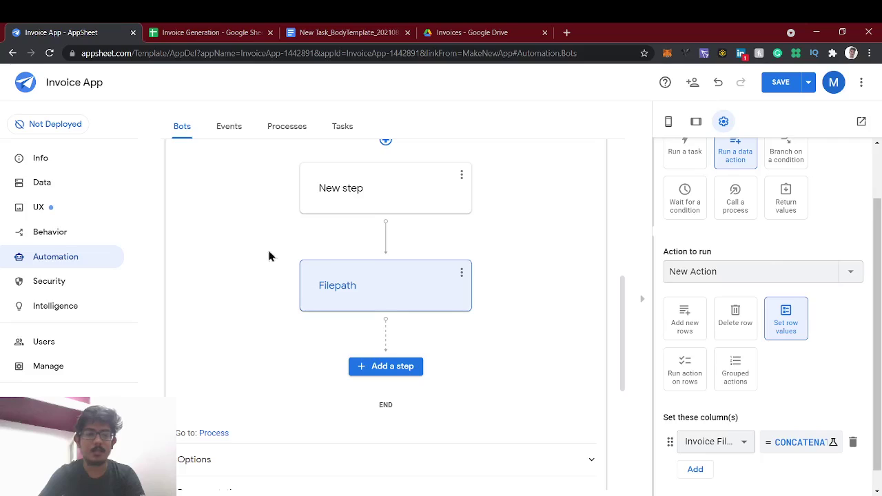
{"action": "left_click", "coordinate": [88, 236]}
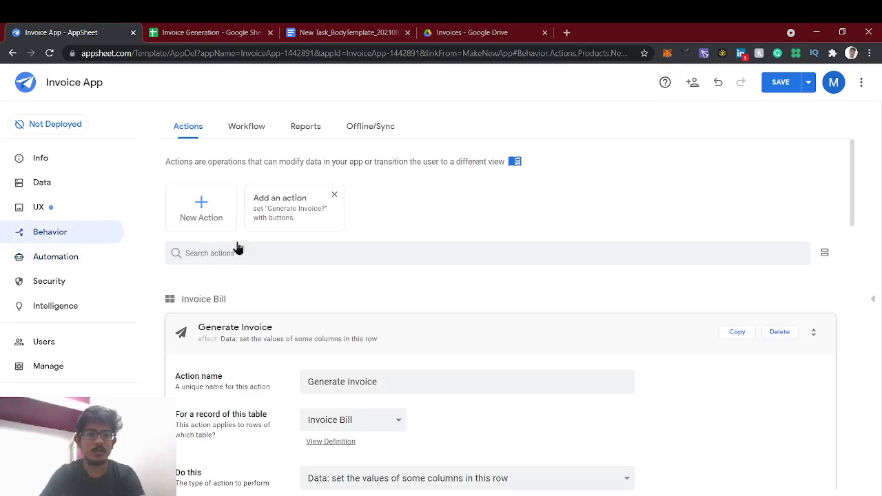
{"action": "scroll", "coordinate": [299, 302], "scroll_direction": "up", "scroll_amount": 3}
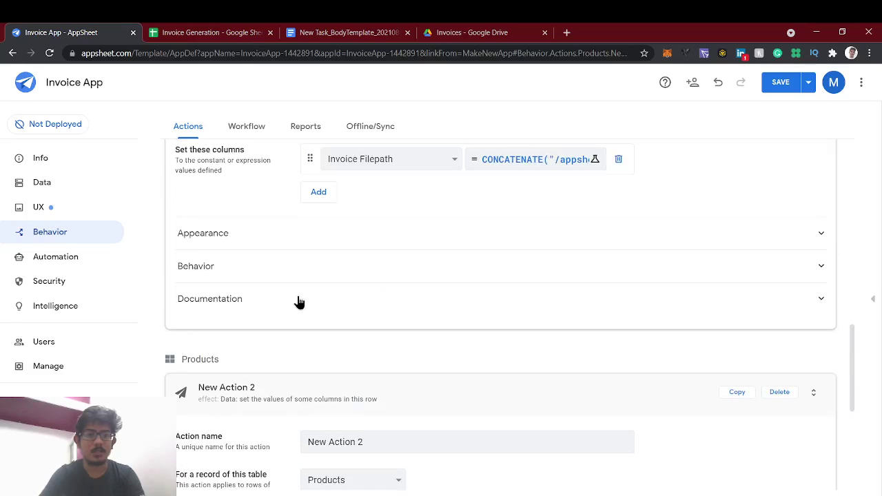
{"action": "scroll", "coordinate": [299, 302], "scroll_direction": "up", "scroll_amount": 5}
{"action": "scroll", "coordinate": [299, 302], "scroll_direction": "down", "scroll_amount": 3}
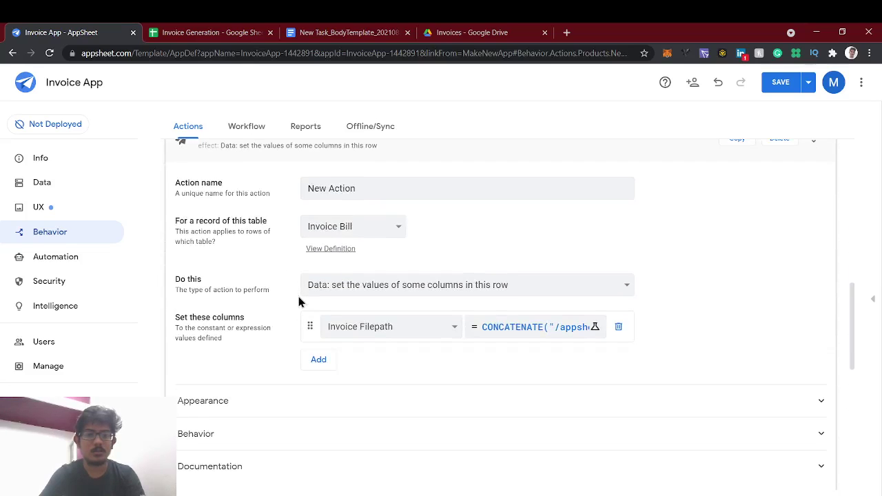
{"action": "scroll", "coordinate": [299, 302], "scroll_direction": "down", "scroll_amount": 4}
{"action": "left_click_drag", "start_coordinate": [465, 313], "coordinate": [198, 337]}
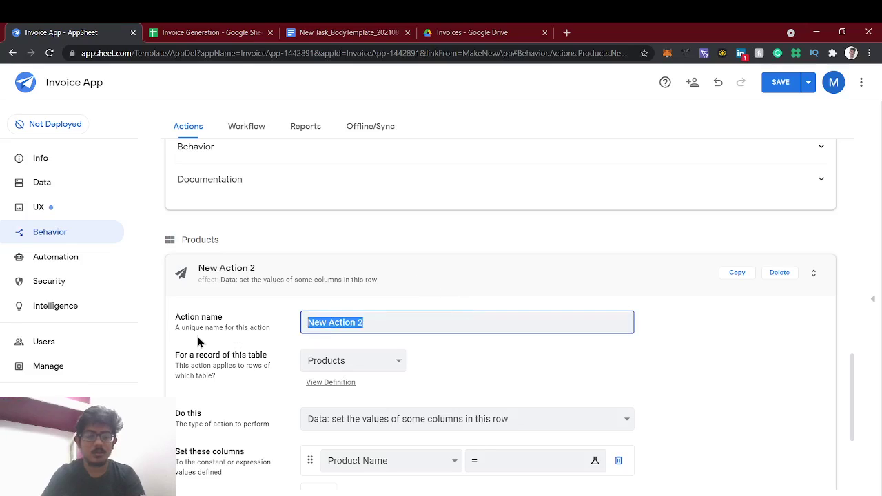
{"action": "type", "text": "Open Invoice"}
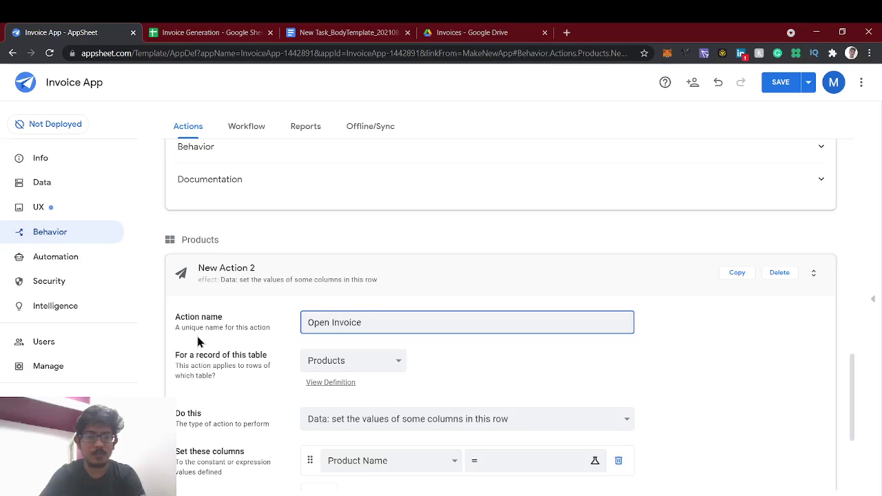
Step: Apply the Open Invoice action to the Invoice Bill table and set its type to "External: open a file"
{"action": "left_click", "coordinate": [338, 366]}
{"action": "scroll", "coordinate": [338, 369], "scroll_direction": "down", "scroll_amount": 2}
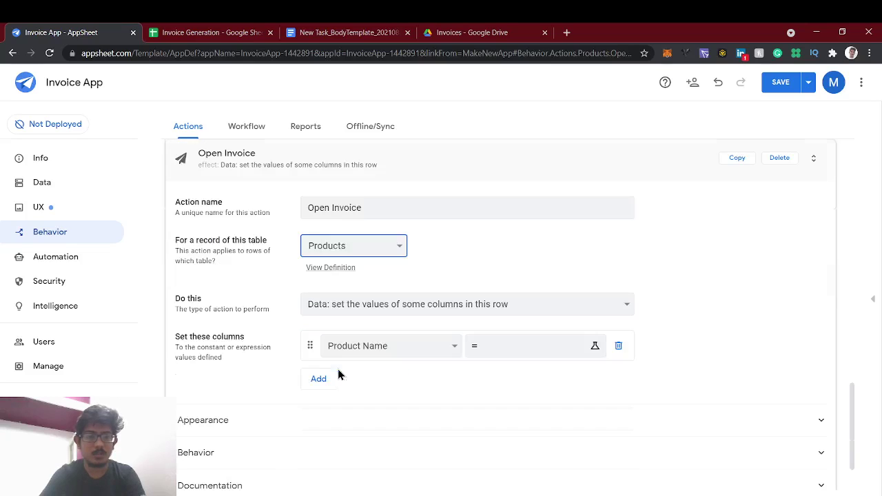
{"action": "left_click", "coordinate": [339, 267]}
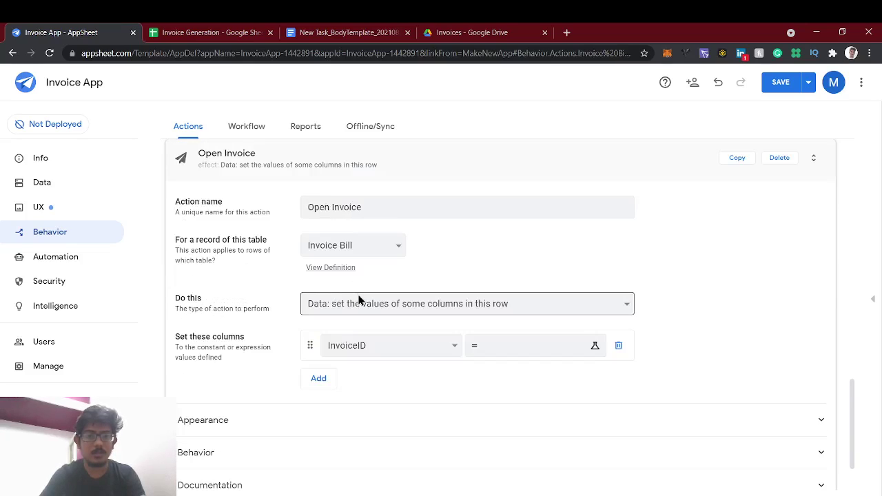
{"action": "left_click", "coordinate": [357, 297]}
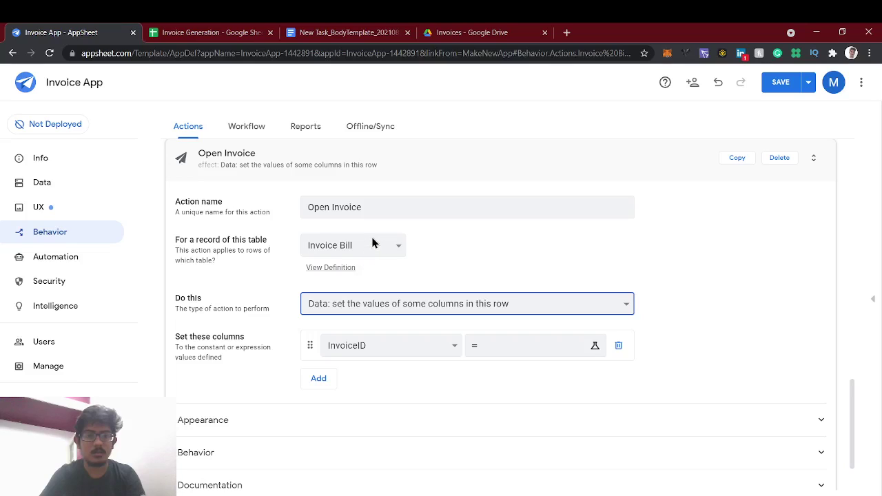
{"action": "left_click", "coordinate": [368, 272]}
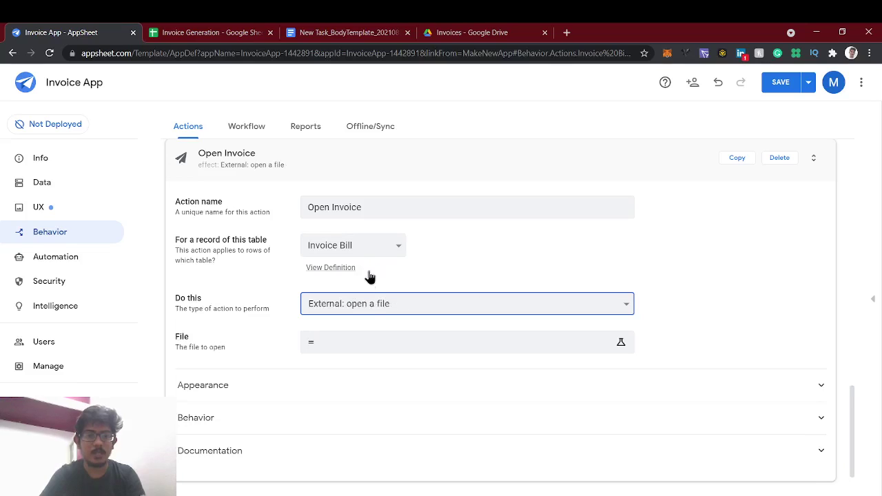
Step: Set the file for the Open Invoice action to [Invoice Filepath] and save the app
{"action": "left_click", "coordinate": [357, 342]}
{"action": "scroll", "coordinate": [460, 378], "scroll_direction": "down", "scroll_amount": 1}
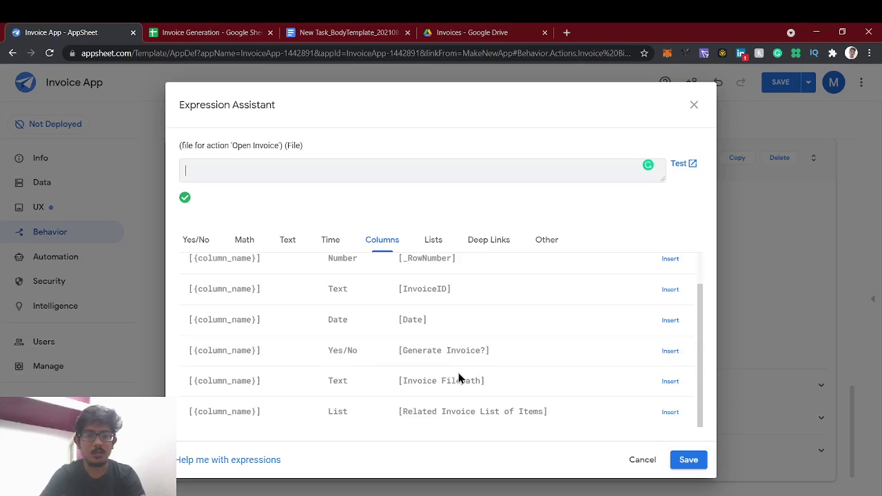
{"action": "left_click", "coordinate": [670, 382]}
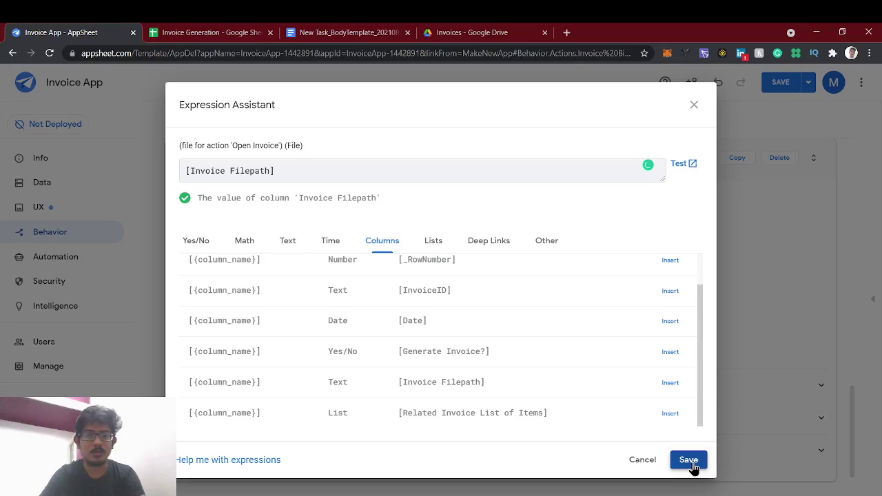
{"action": "left_click", "coordinate": [689, 461]}
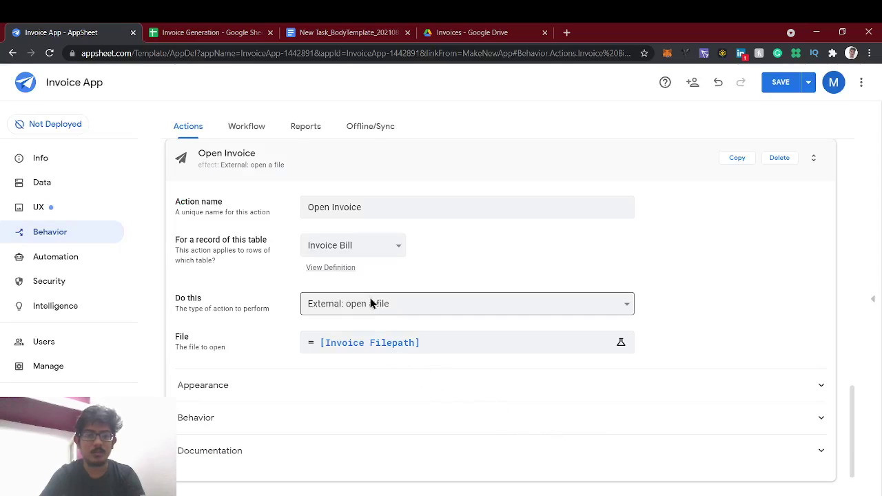
{"action": "left_click", "coordinate": [779, 82]}
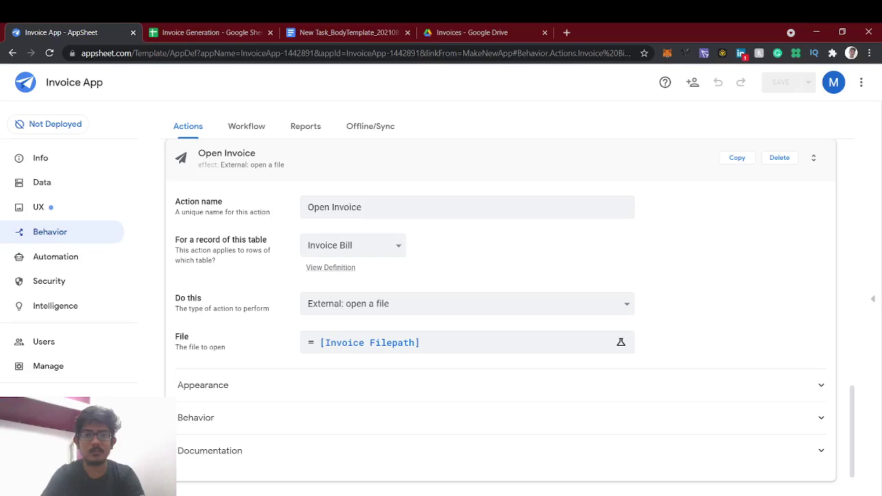
Step: Show the app preview, then switch to Google Drive and move the existing PDF in the Invoices folder to trash
{"action": "left_click", "coordinate": [874, 298]}
{"action": "left_click", "coordinate": [473, 32]}
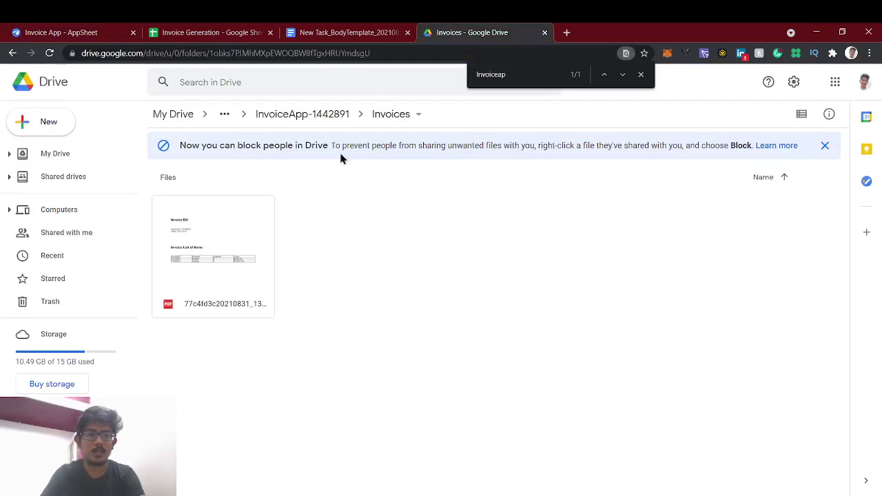
{"action": "left_click", "coordinate": [212, 229]}
{"action": "key", "text": "Delete"}
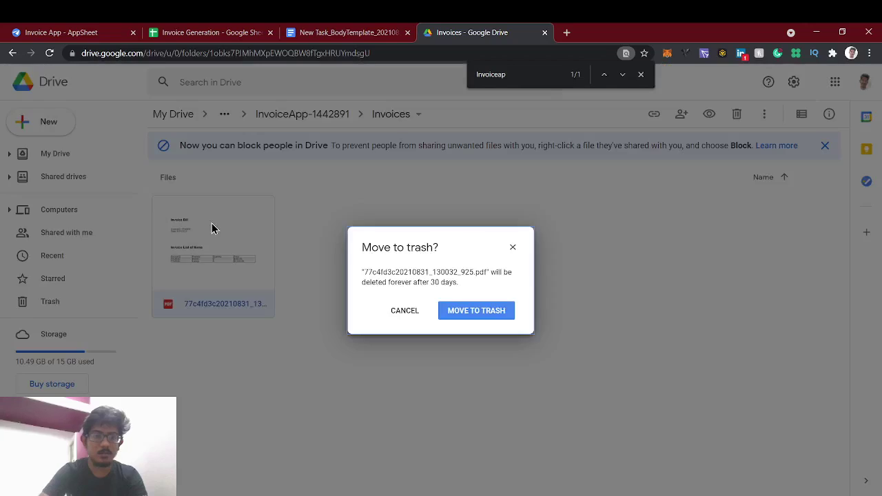
{"action": "left_click", "coordinate": [478, 316]}
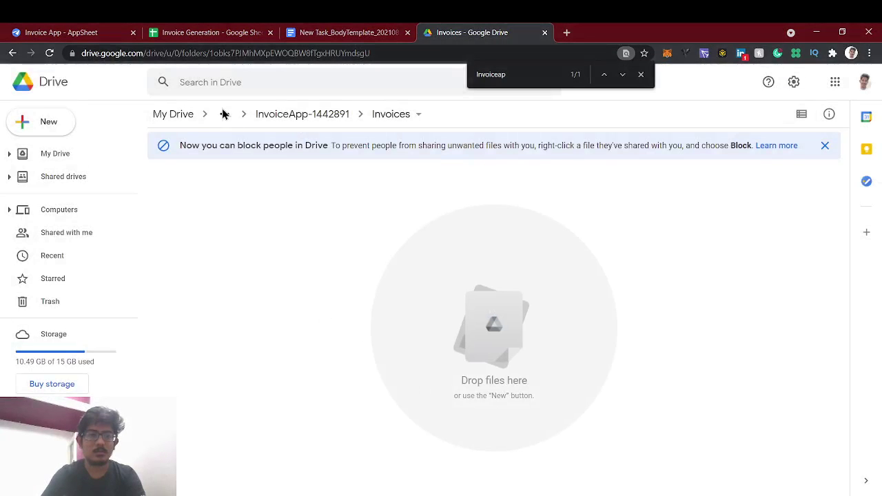
Step: Switch to the Invoice Generation spreadsheet and clear the Generate Invoice? value in cell C2
{"action": "left_click", "coordinate": [54, 29]}
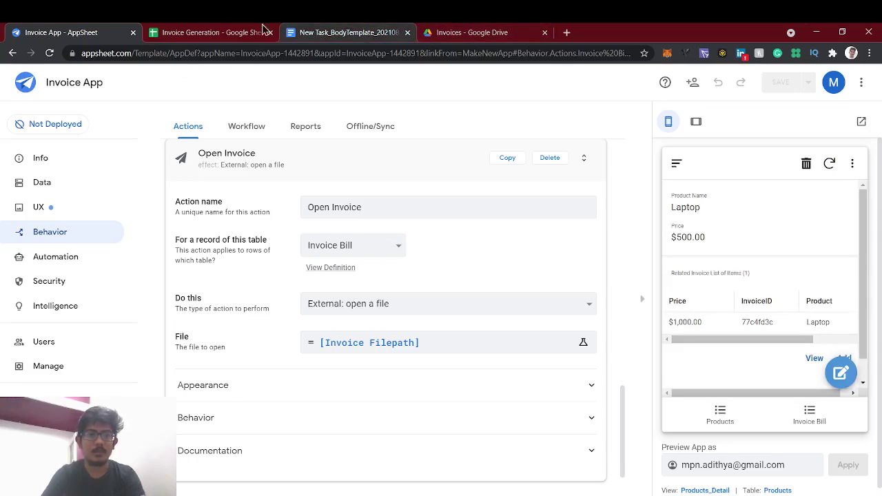
{"action": "left_click", "coordinate": [231, 32]}
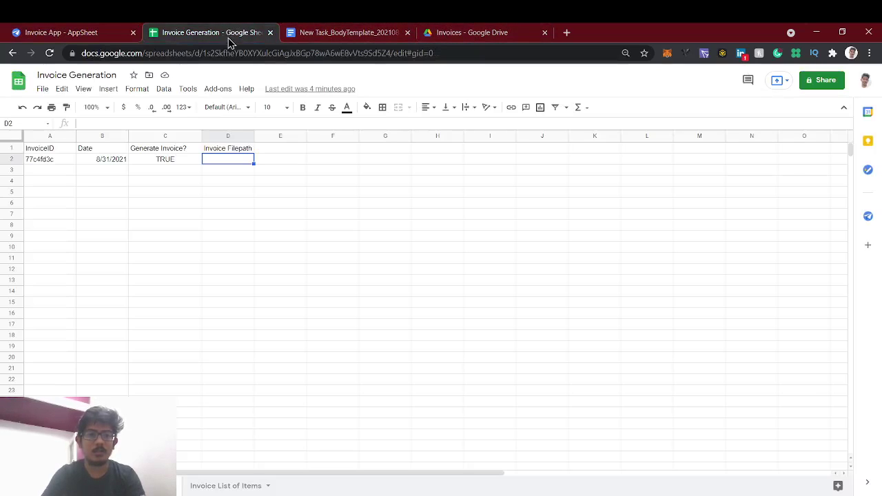
{"action": "left_click", "coordinate": [171, 163]}
{"action": "key", "text": "Delete"}
{"action": "left_click", "coordinate": [250, 216]}
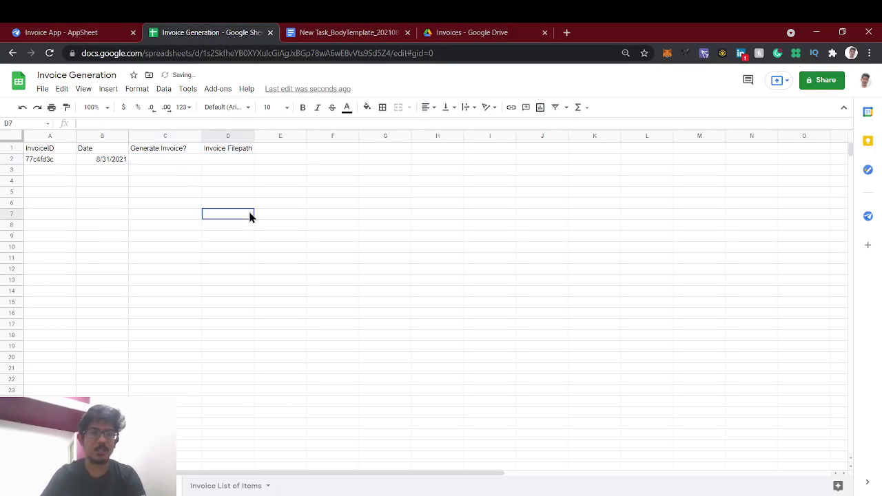
Step: Switch to the AppSheet editor and start a new Invoice Bill record in the app preview
{"action": "left_click", "coordinate": [41, 32]}
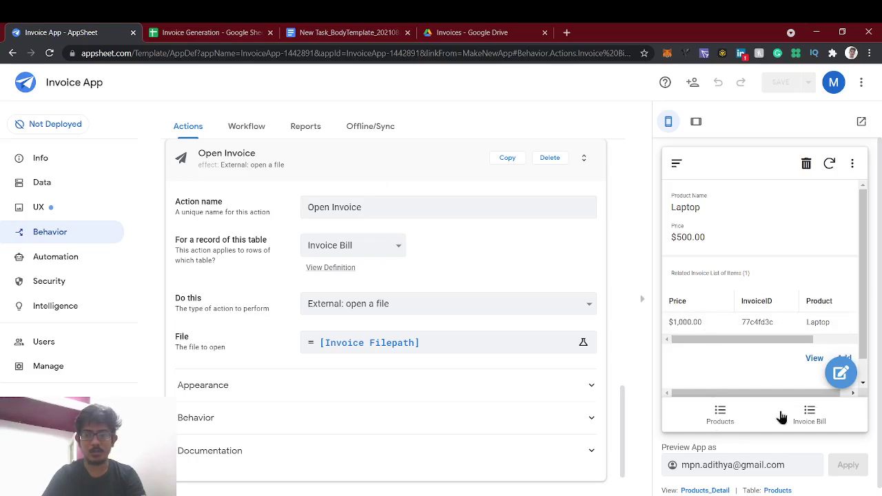
{"action": "left_click", "coordinate": [833, 412]}
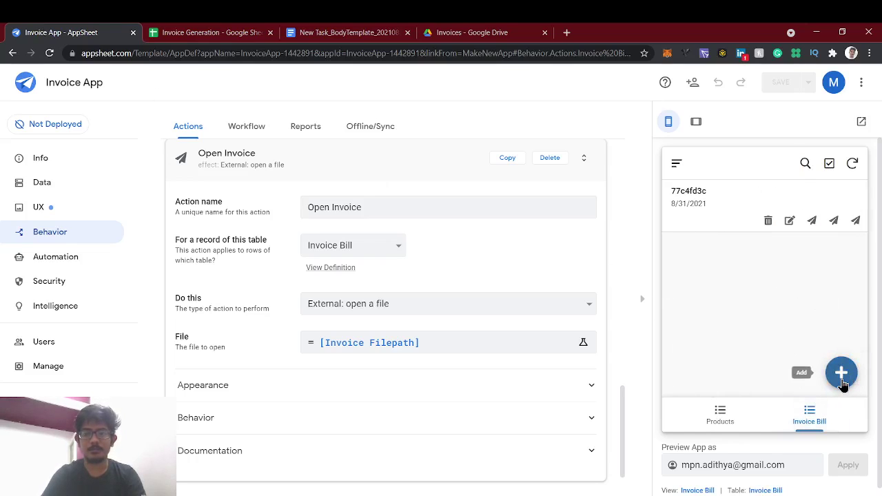
{"action": "left_click", "coordinate": [842, 372]}
{"action": "scroll", "coordinate": [758, 296], "scroll_direction": "down", "scroll_amount": 2}
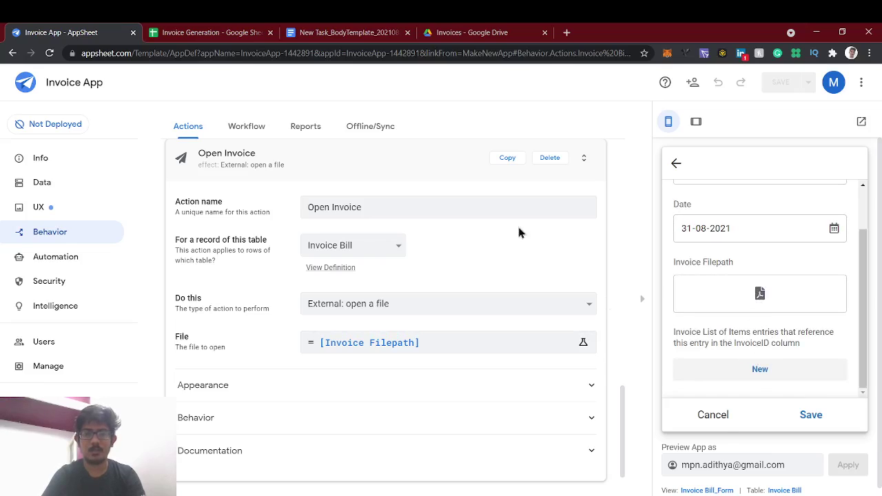
Step: Hide the Invoice Filepath column of the Invoice Bill table by turning off its Show setting
{"action": "left_click", "coordinate": [785, 490]}
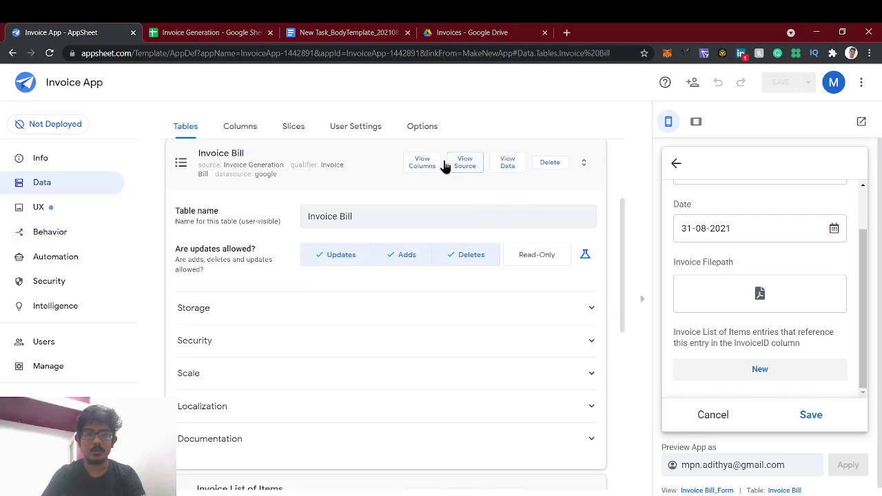
{"action": "left_click", "coordinate": [420, 163]}
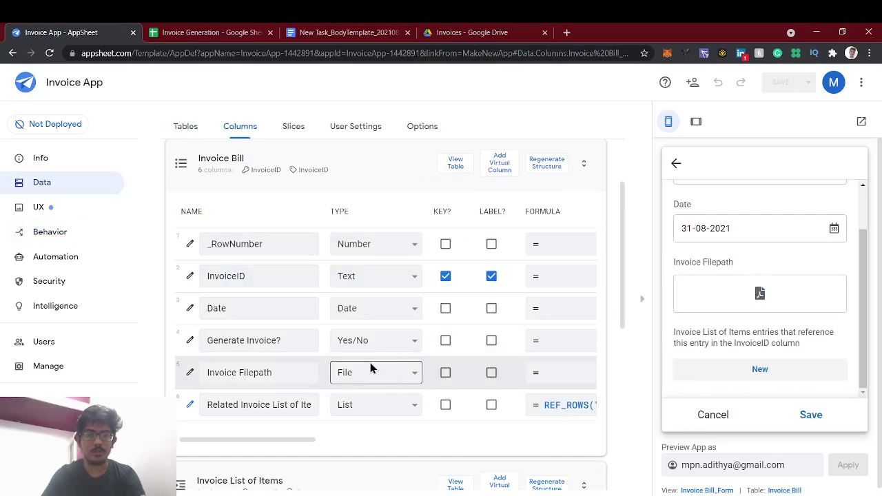
{"action": "scroll", "coordinate": [371, 370], "scroll_direction": "right", "scroll_amount": 5}
{"action": "left_click", "coordinate": [413, 376]}
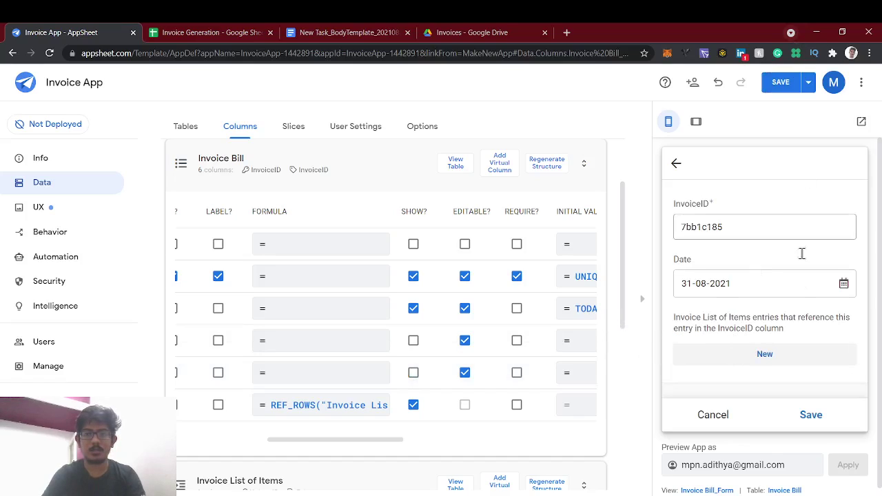
Step: Add an item to the new invoice with product Laptop and quantity 2, and save the item
{"action": "left_click", "coordinate": [776, 361]}
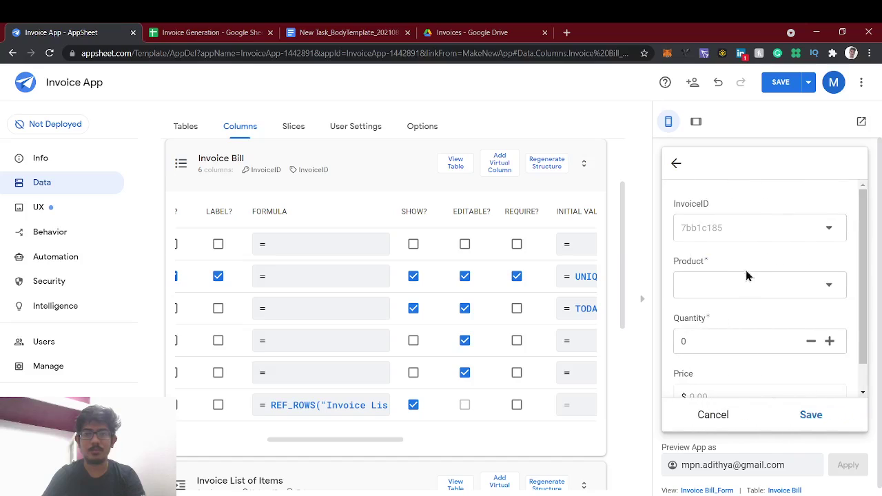
{"action": "left_click", "coordinate": [745, 288]}
{"action": "left_click", "coordinate": [713, 224]}
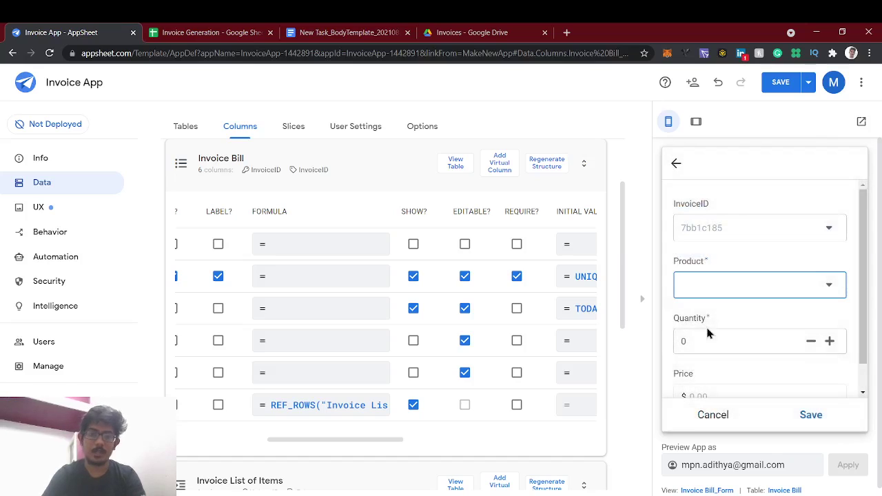
{"action": "left_click", "coordinate": [700, 334]}
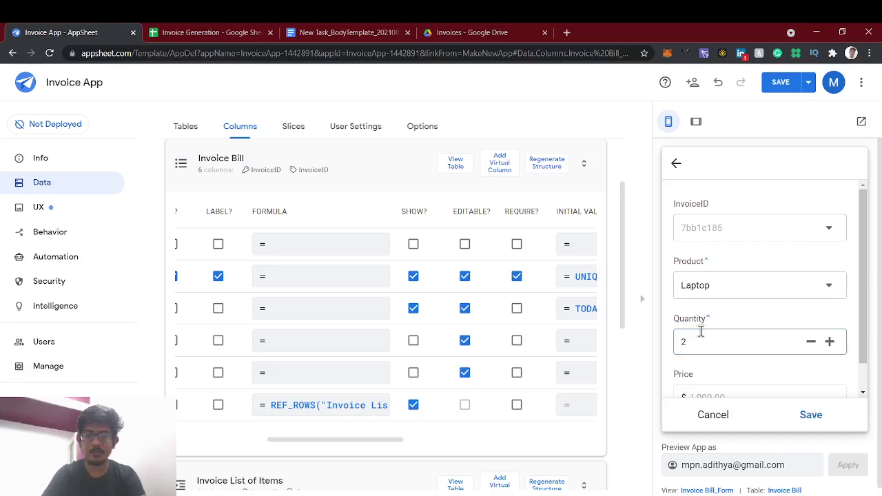
{"action": "left_click", "coordinate": [785, 396]}
{"action": "left_click", "coordinate": [807, 414]}
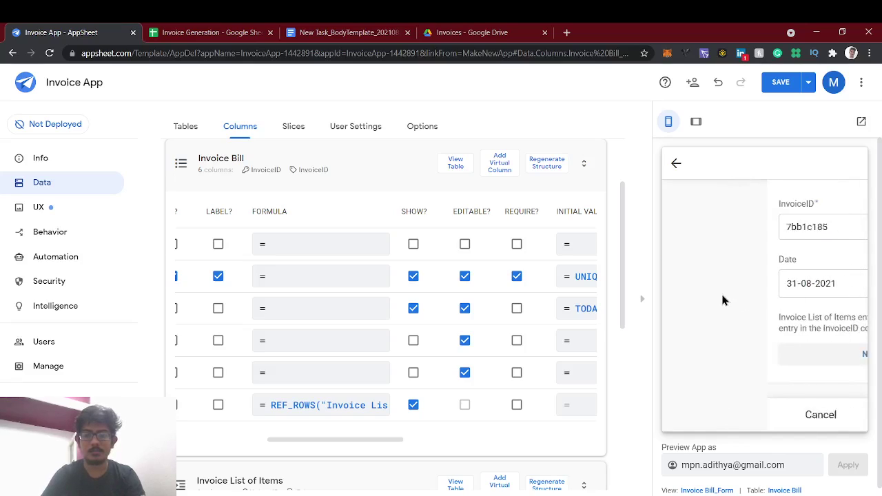
Step: Add a second item to the invoice with product Mobile and quantity 5, and save the item
{"action": "scroll", "coordinate": [753, 358], "scroll_direction": "down", "scroll_amount": 1}
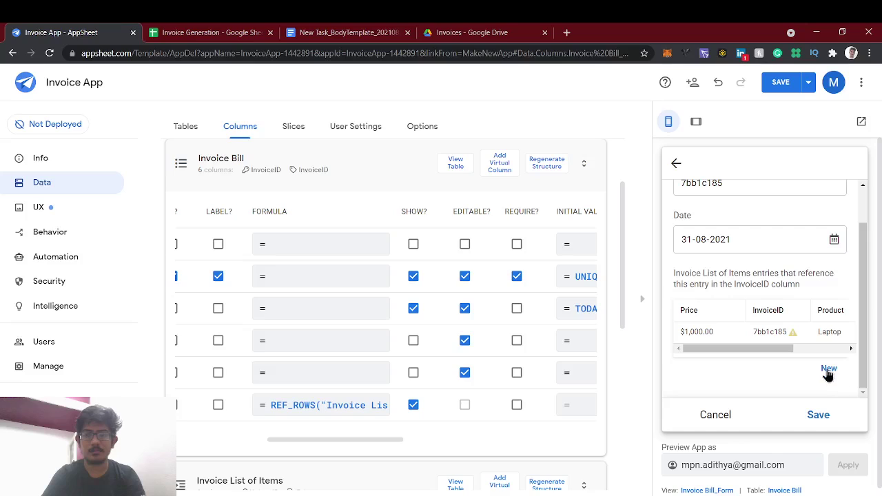
{"action": "left_click", "coordinate": [829, 369]}
{"action": "left_click", "coordinate": [723, 292]}
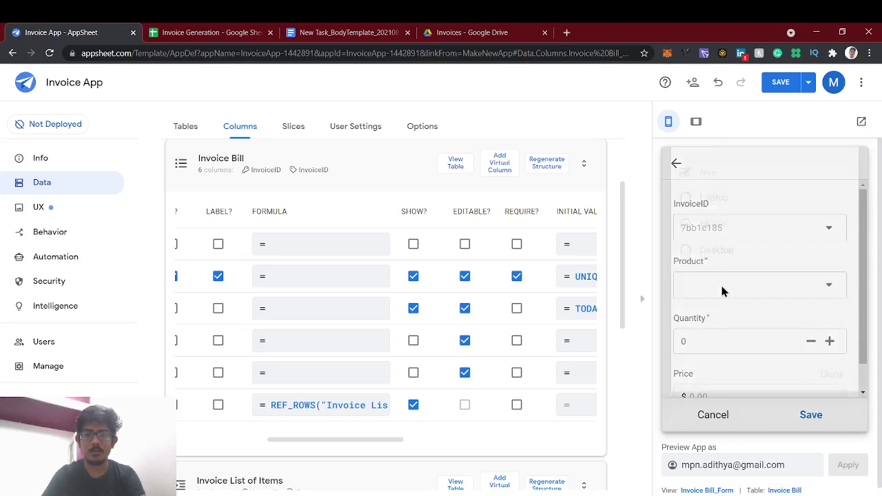
{"action": "left_click", "coordinate": [710, 261]}
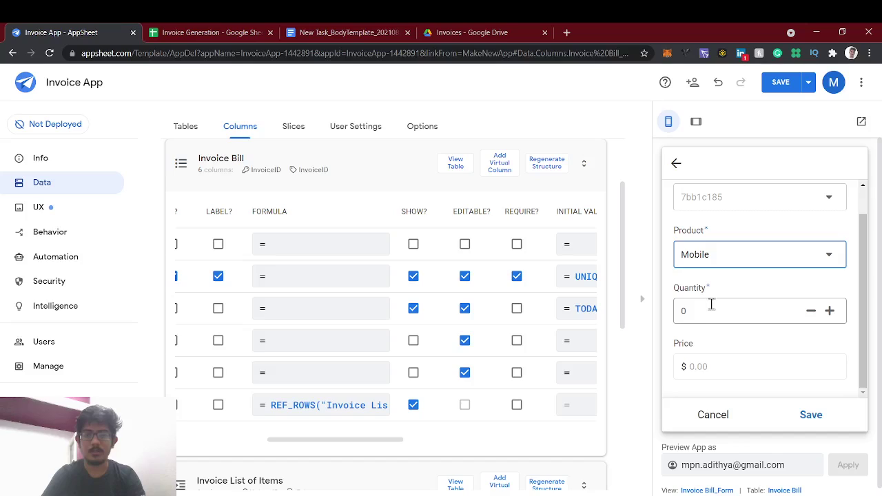
{"action": "left_click", "coordinate": [711, 306]}
{"action": "left_click", "coordinate": [786, 386]}
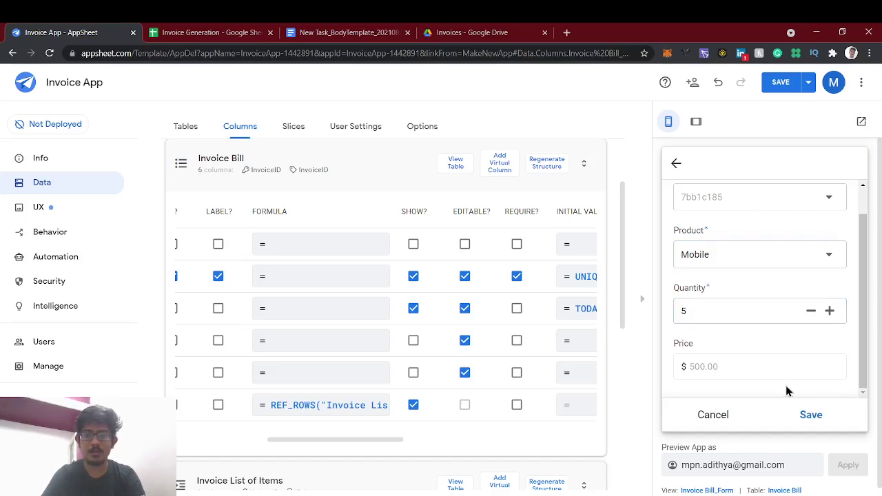
{"action": "left_click", "coordinate": [812, 415]}
Step: Add a third item to the invoice with product Desktop and quantity 3, and save the item
{"action": "scroll", "coordinate": [758, 348], "scroll_direction": "down", "scroll_amount": 1}
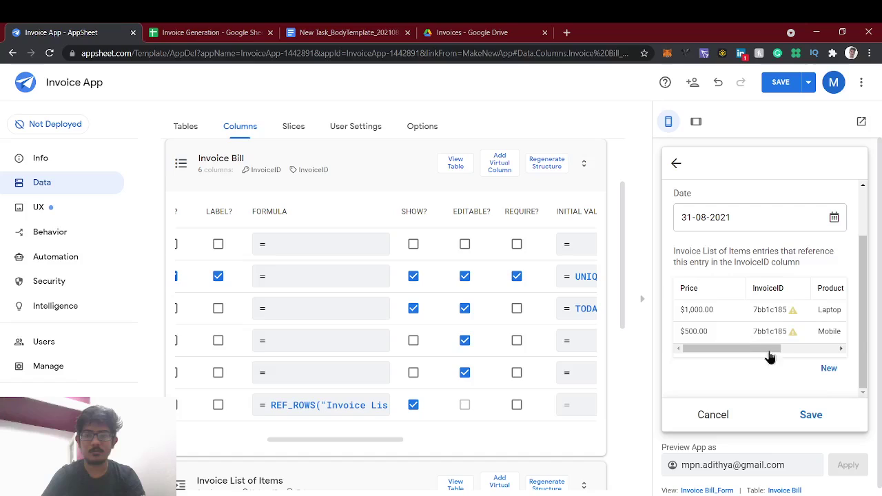
{"action": "left_click", "coordinate": [831, 373]}
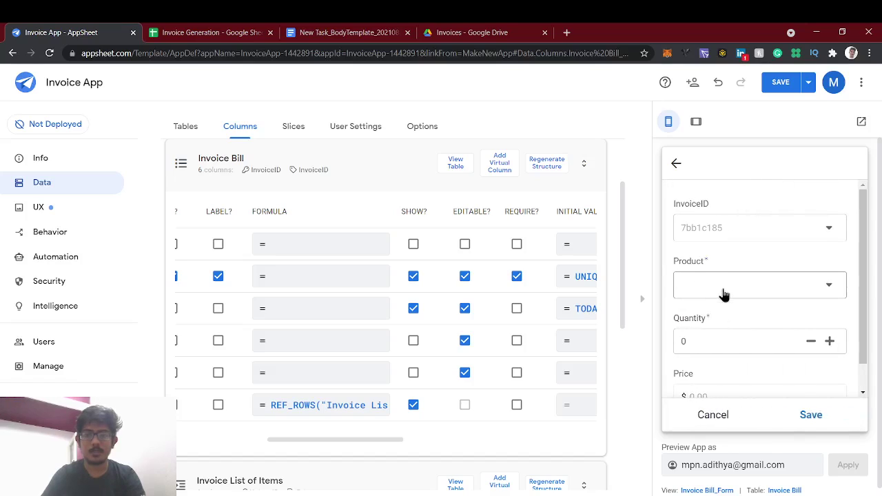
{"action": "left_click", "coordinate": [724, 295]}
{"action": "left_click", "coordinate": [723, 279]}
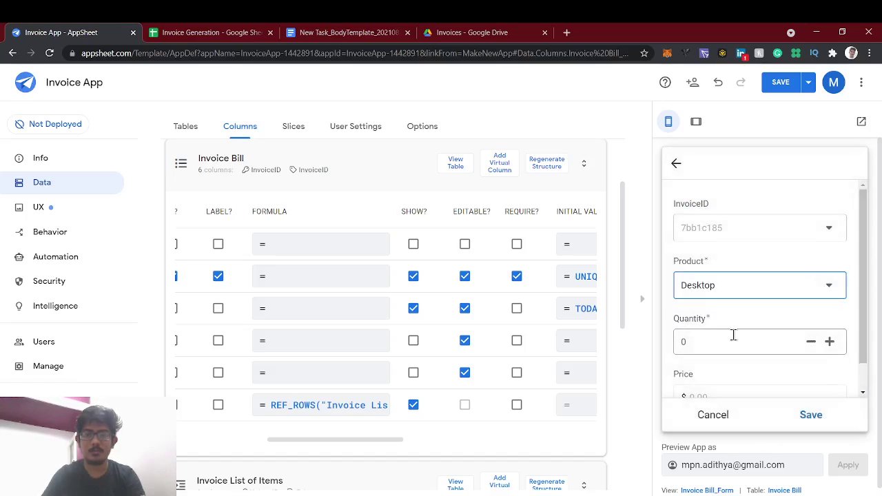
{"action": "left_click", "coordinate": [725, 310]}
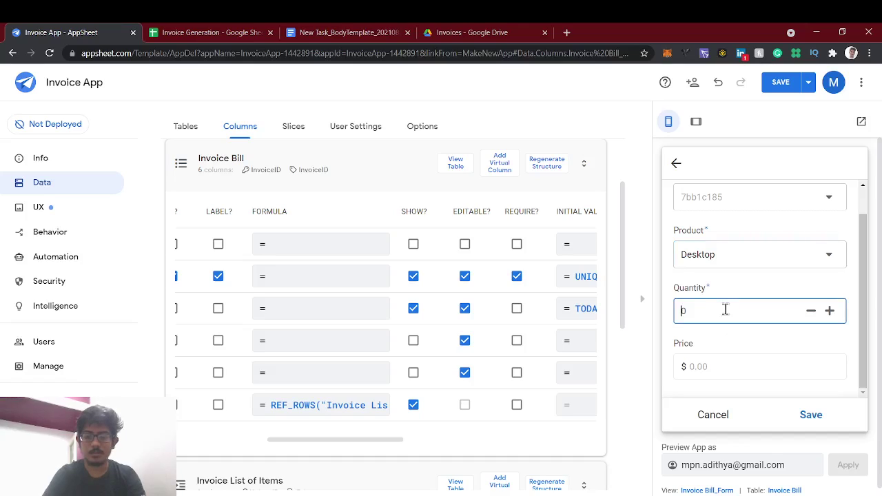
{"action": "type", "text": "3"}
{"action": "left_click", "coordinate": [810, 415]}
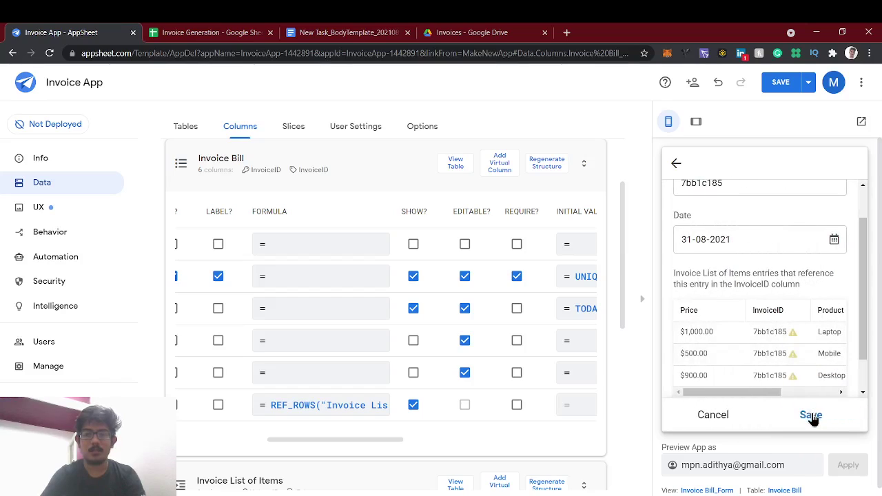
Step: Save the new invoice with its three items and open its detail view from the Invoice Bill list
{"action": "left_click", "coordinate": [812, 417]}
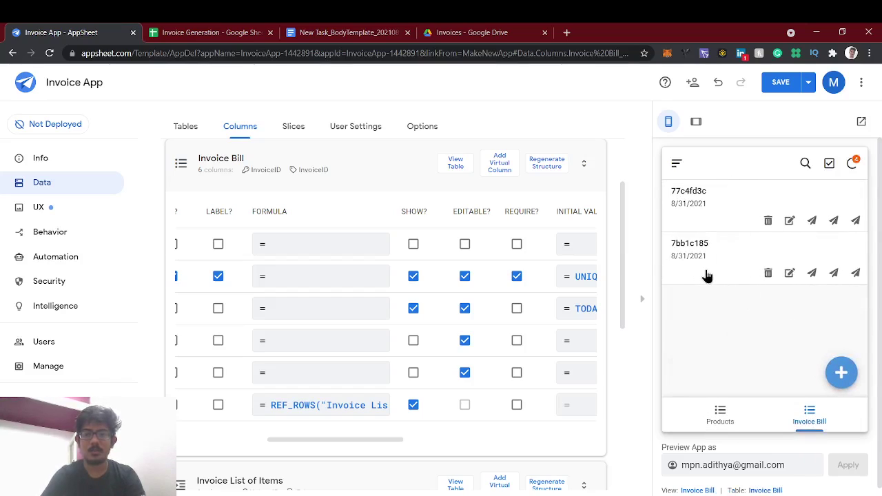
{"action": "left_click", "coordinate": [707, 248]}
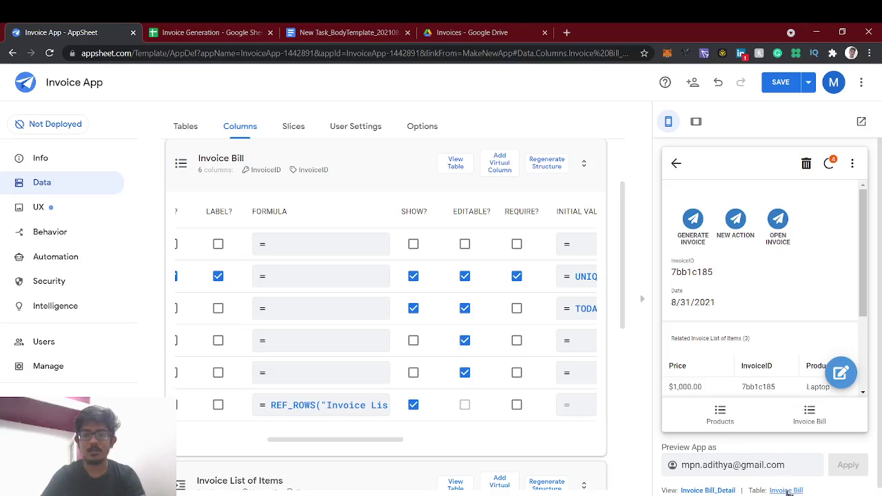
Step: Set the prominence of the Invoice Bill action named New Action to "Do not display" and save the app
{"action": "left_click", "coordinate": [788, 491]}
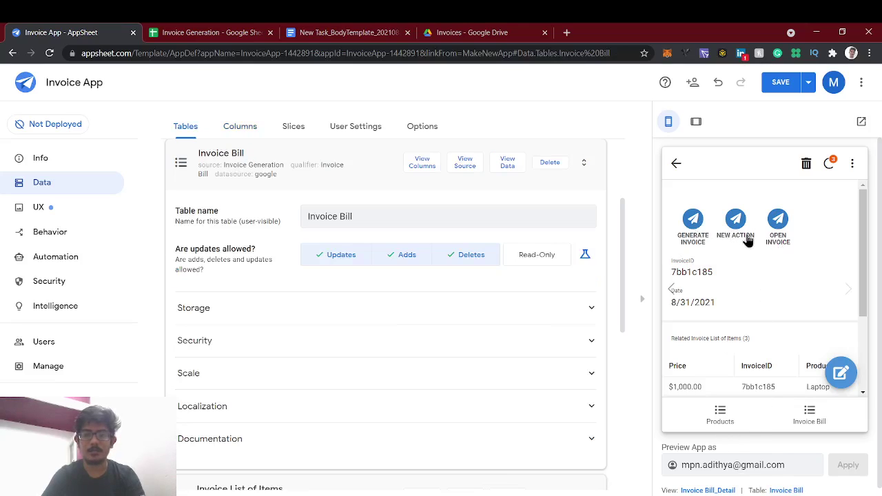
{"action": "left_click", "coordinate": [72, 233]}
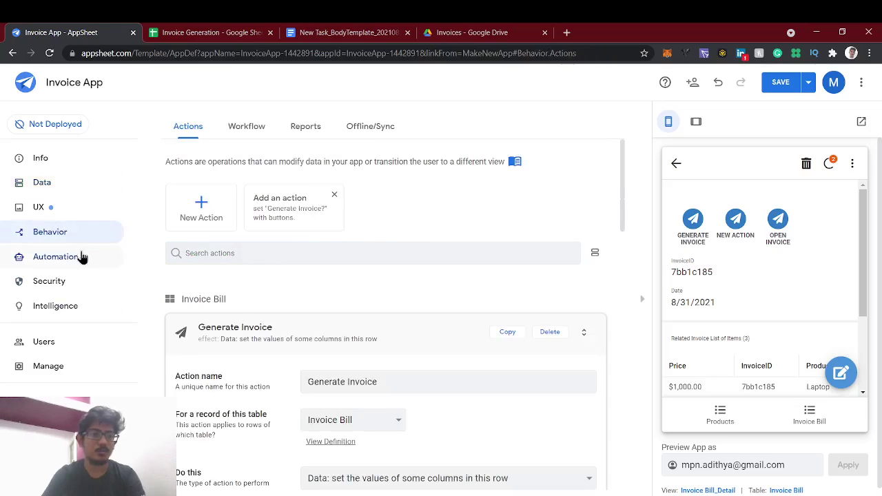
{"action": "scroll", "coordinate": [238, 301], "scroll_direction": "down", "scroll_amount": 1}
{"action": "left_click", "coordinate": [233, 273]}
{"action": "scroll", "coordinate": [267, 348], "scroll_direction": "down", "scroll_amount": 4}
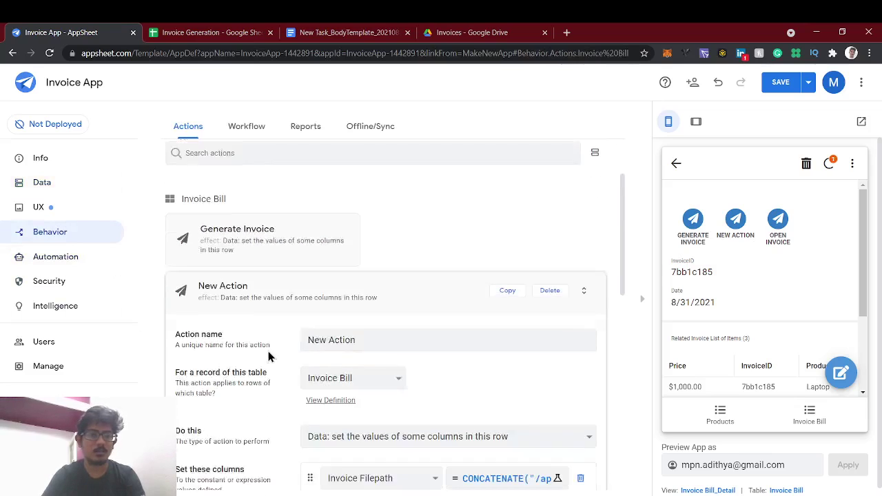
{"action": "left_click", "coordinate": [245, 264]}
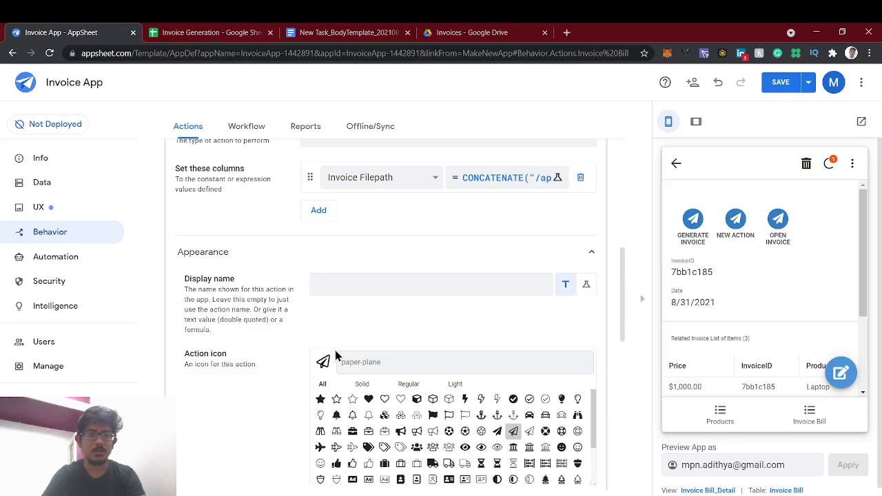
{"action": "scroll", "coordinate": [335, 357], "scroll_direction": "down", "scroll_amount": 4}
{"action": "left_click", "coordinate": [559, 245]}
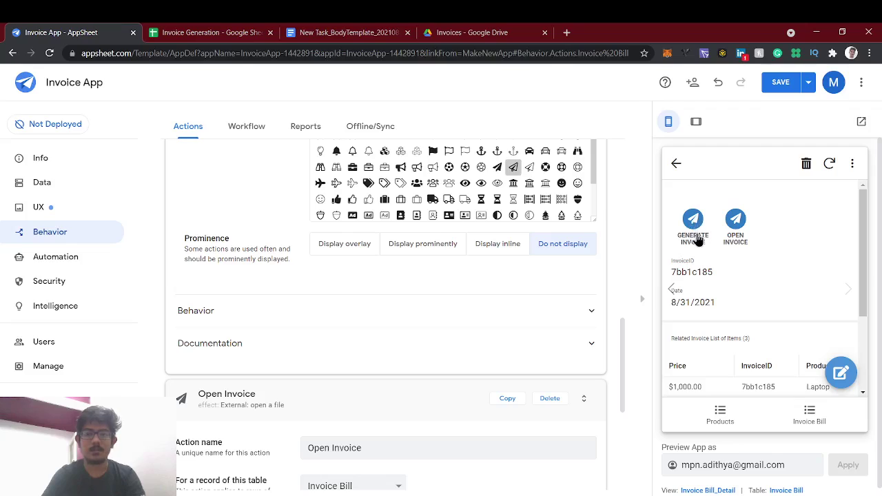
{"action": "left_click", "coordinate": [734, 228]}
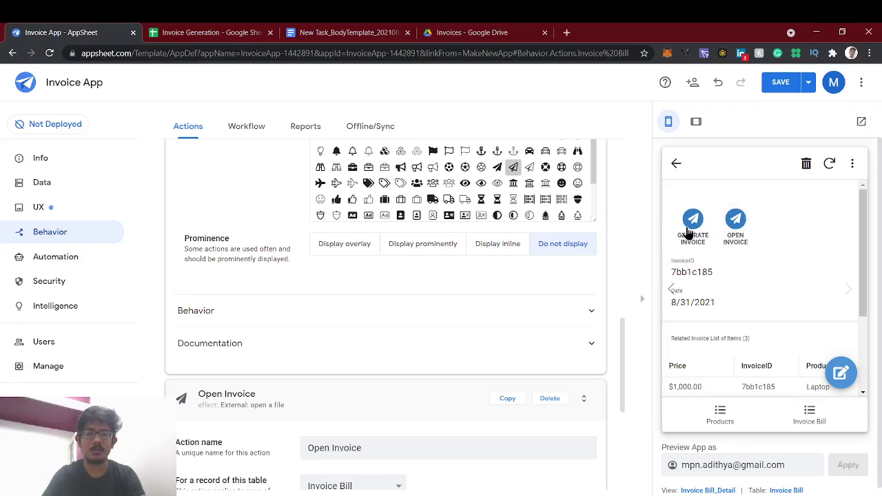
{"action": "left_click", "coordinate": [781, 83]}
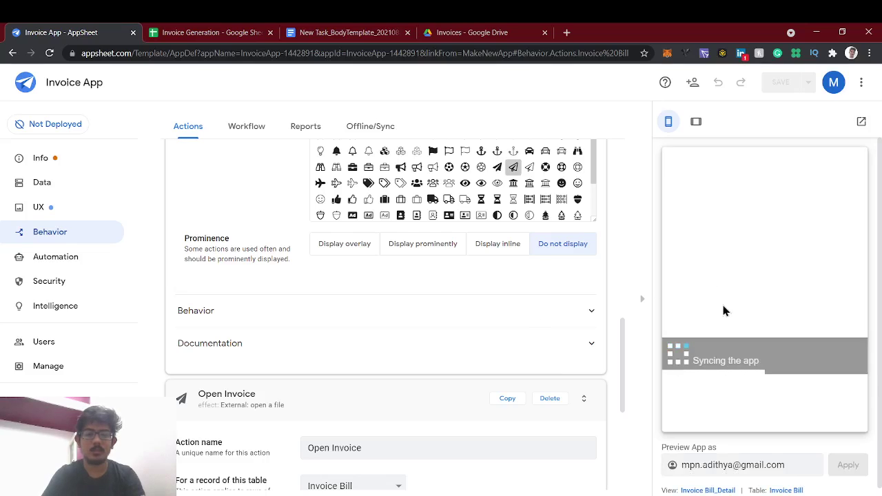
Step: Examine the appearance settings of the Open Invoice action, including its icon and prominence
{"action": "scroll", "coordinate": [429, 363], "scroll_direction": "down", "scroll_amount": 3}
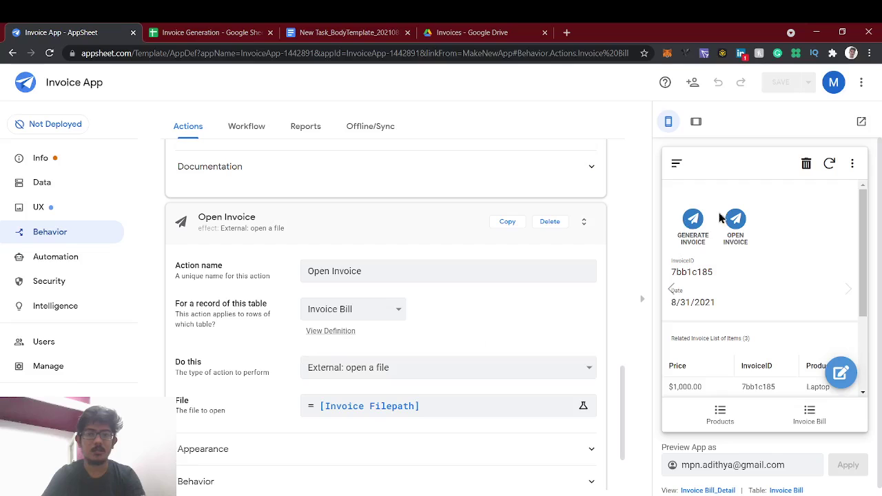
{"action": "scroll", "coordinate": [545, 331], "scroll_direction": "down", "scroll_amount": 1}
{"action": "left_click", "coordinate": [400, 386]}
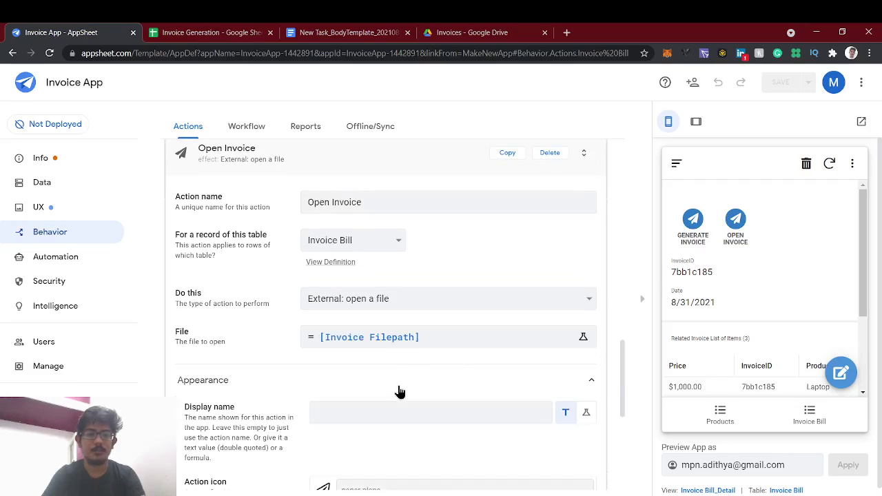
{"action": "scroll", "coordinate": [400, 390], "scroll_direction": "down", "scroll_amount": 1}
{"action": "scroll", "coordinate": [400, 391], "scroll_direction": "down", "scroll_amount": 3}
{"action": "scroll", "coordinate": [349, 273], "scroll_direction": "up", "scroll_amount": 2}
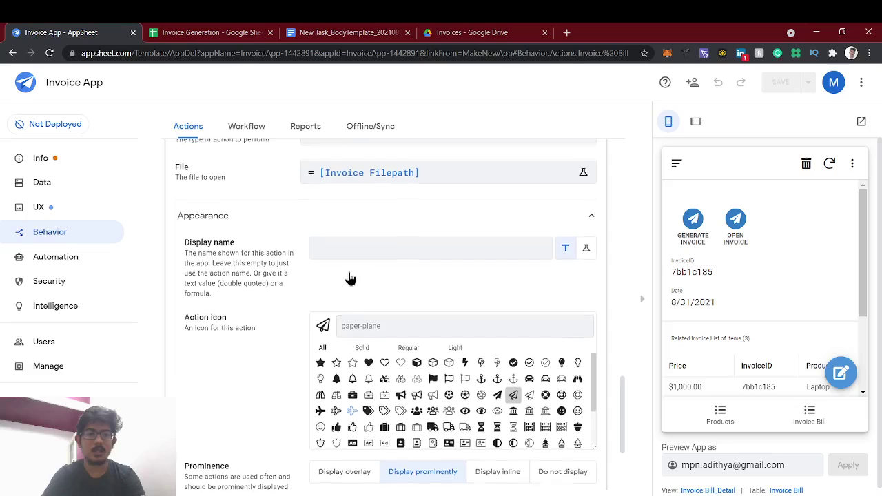
{"action": "scroll", "coordinate": [351, 276], "scroll_direction": "down", "scroll_amount": 2}
Step: Set the Open Invoice action's availability condition to ISNOTBLANK([Invoice Filepath]) and save the expression
{"action": "left_click", "coordinate": [335, 384]}
{"action": "scroll", "coordinate": [352, 379], "scroll_direction": "down", "scroll_amount": 2}
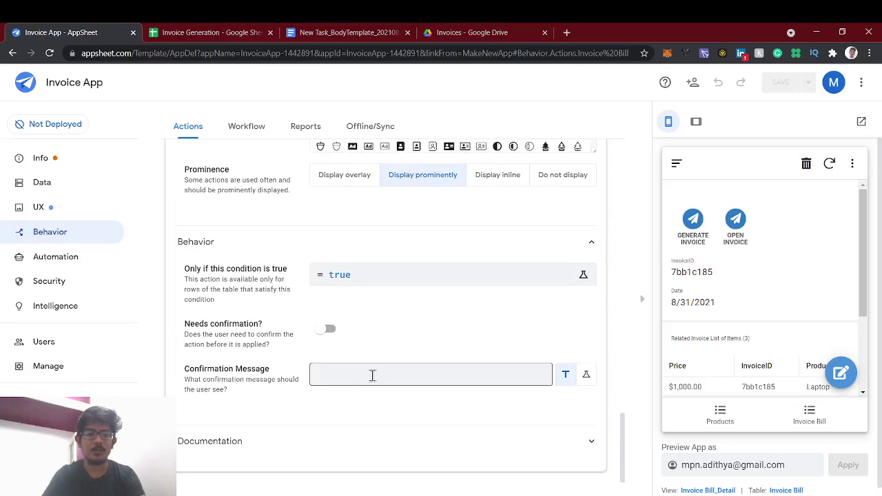
{"action": "left_click", "coordinate": [372, 375]}
{"action": "left_click", "coordinate": [366, 275]}
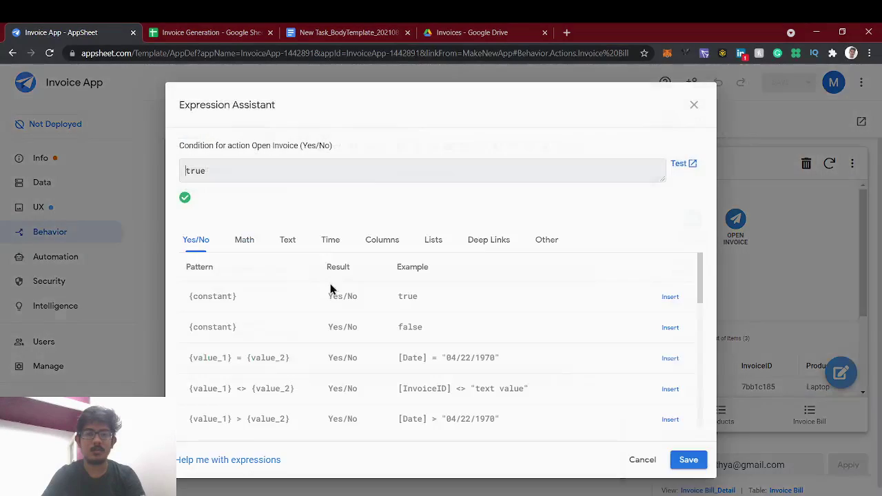
{"action": "key", "text": "ctrl+a"}
{"action": "type", "text": "I"}
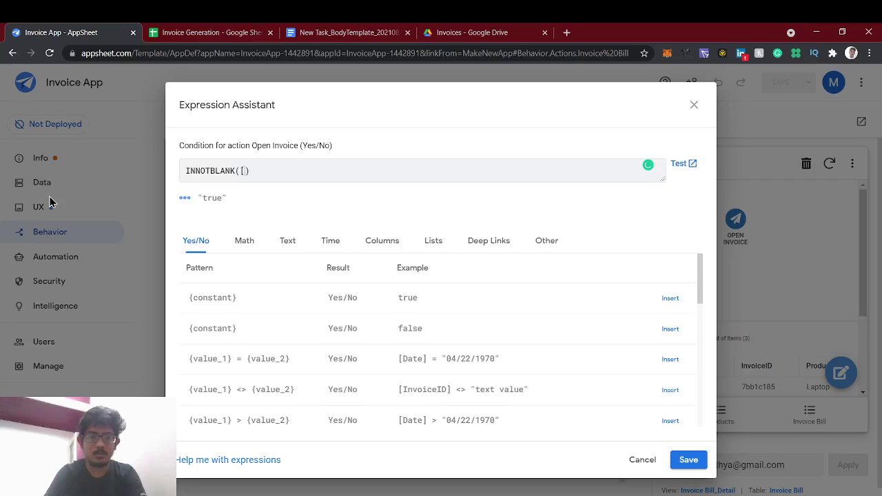
{"action": "left_click", "coordinate": [399, 247]}
{"action": "scroll", "coordinate": [490, 372], "scroll_direction": "down", "scroll_amount": 2}
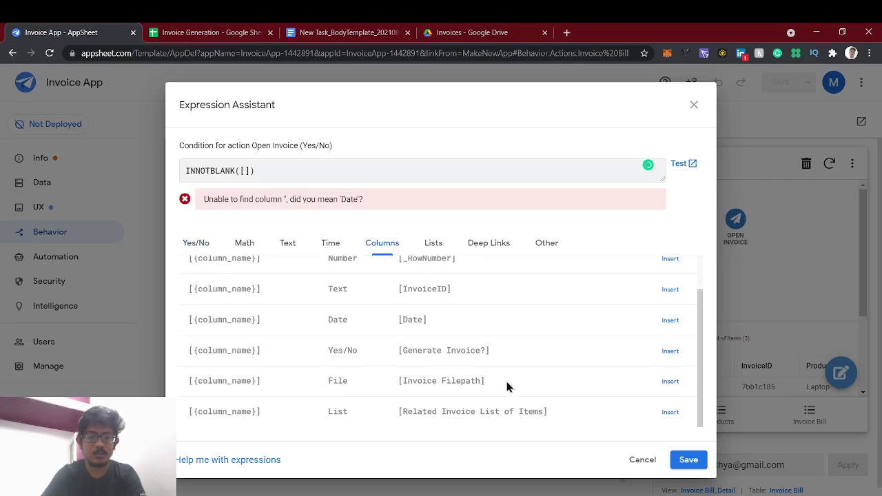
{"action": "left_click_drag", "start_coordinate": [506, 379], "coordinate": [373, 388]}
{"action": "left_click", "coordinate": [248, 170]}
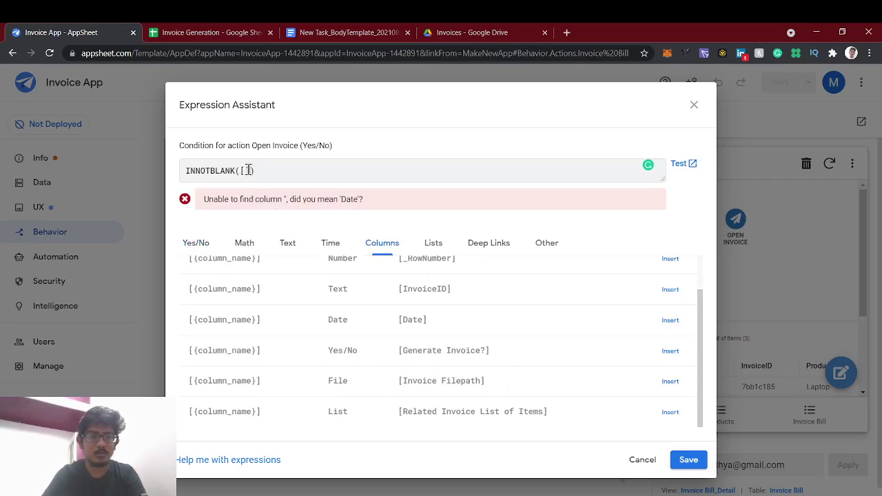
{"action": "type", "text": "[Invoice Filepath]]"}
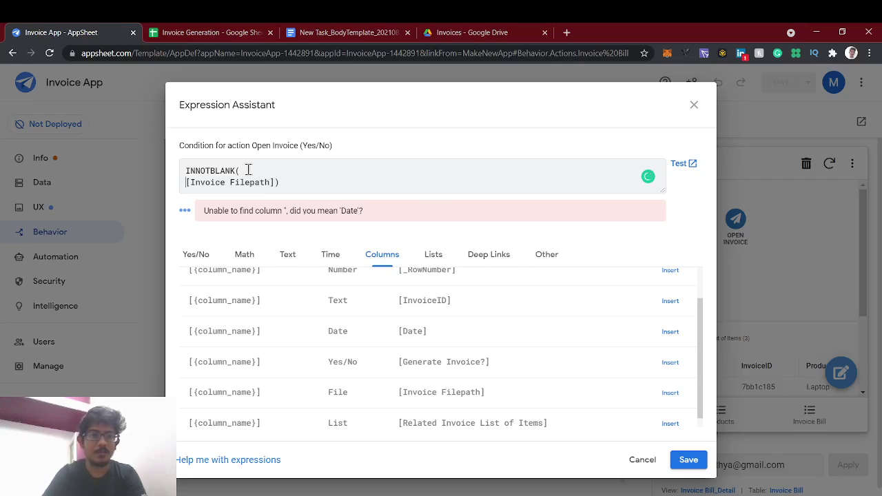
{"action": "key", "text": "BackSpace"}
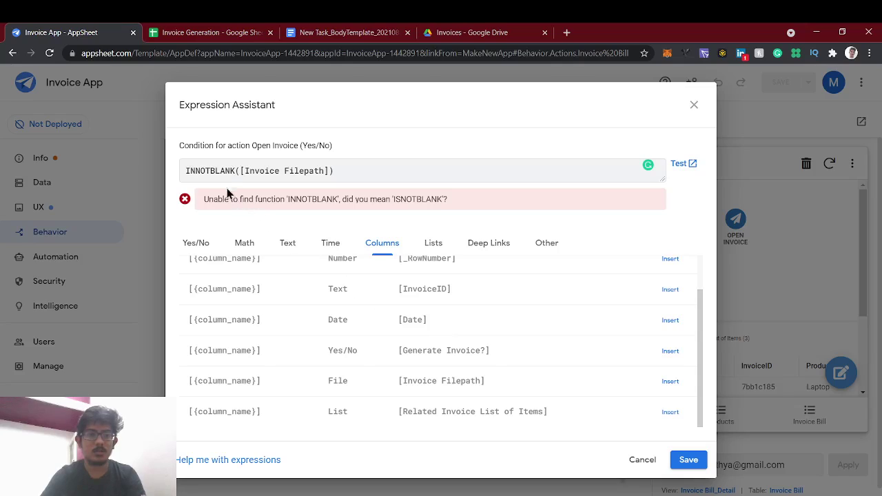
{"action": "key", "text": "BackSpace"}
{"action": "type", "text": "S"}
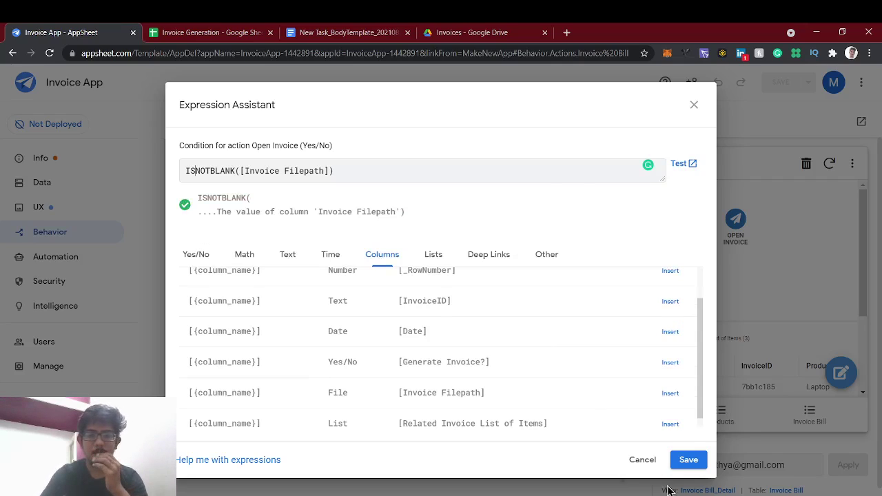
{"action": "left_click", "coordinate": [699, 457]}
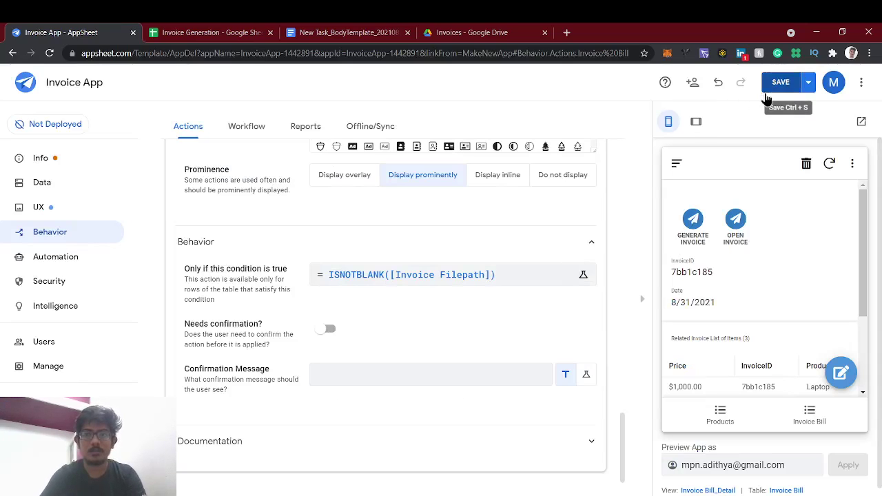
Step: Save the app with the new Open Invoice condition
{"action": "left_click", "coordinate": [768, 89]}
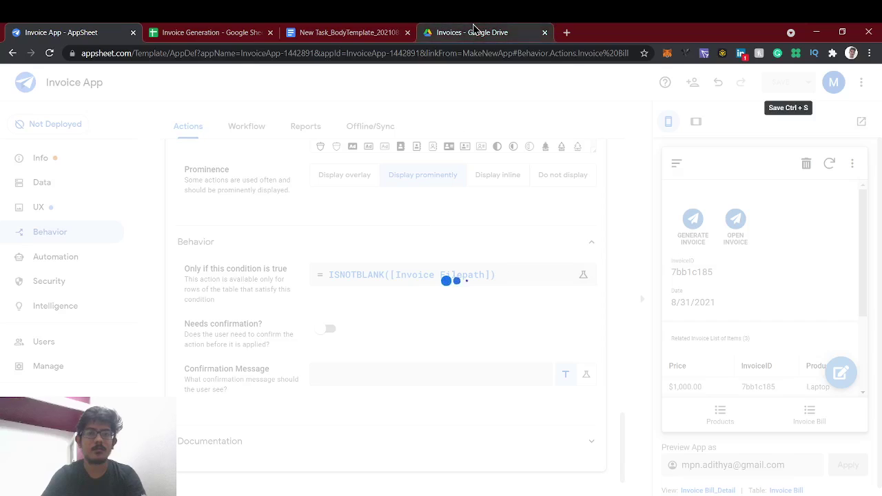
{"action": "left_click", "coordinate": [474, 33]}
{"action": "left_click", "coordinate": [66, 33]}
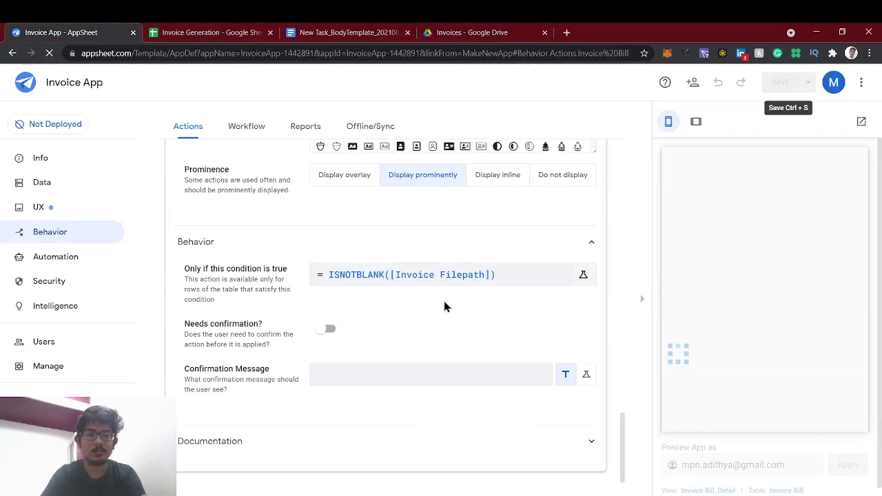
Step: Review the three-item invoice in the app preview, run its Generate Invoice action and sync the app
{"action": "scroll", "coordinate": [467, 339], "scroll_direction": "up", "scroll_amount": 1}
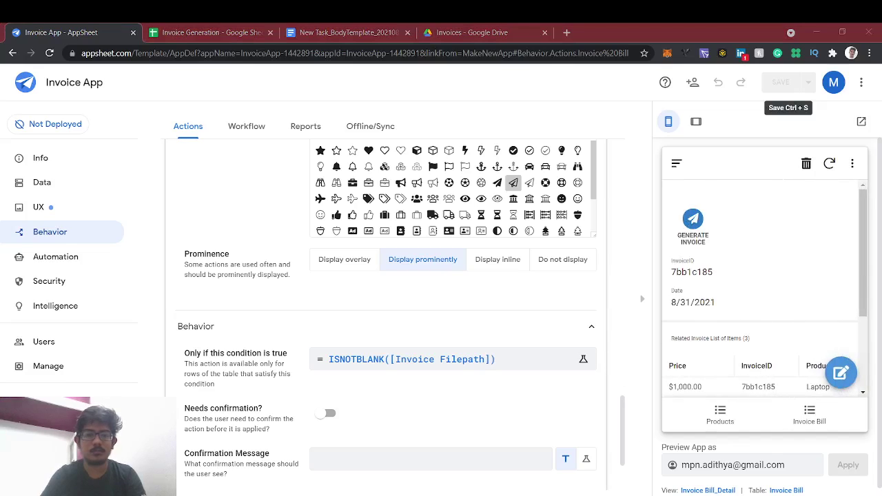
{"action": "left_click", "coordinate": [760, 246]}
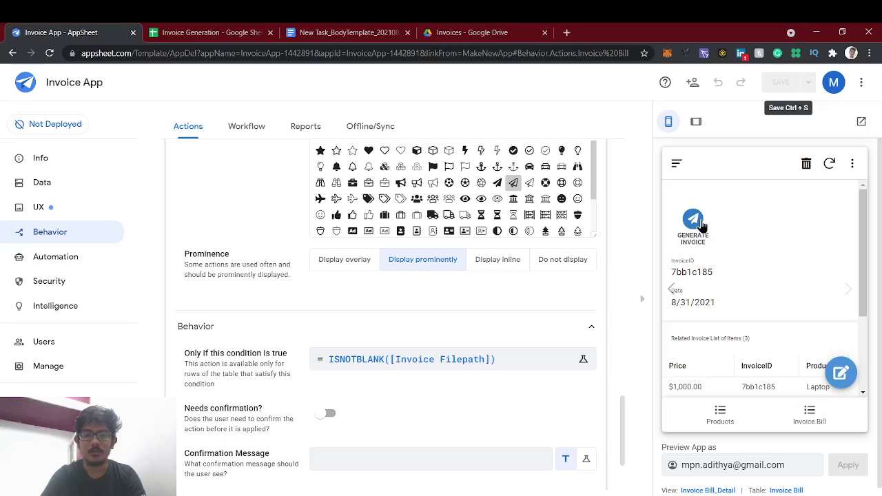
{"action": "scroll", "coordinate": [745, 303], "scroll_direction": "down", "scroll_amount": 2}
{"action": "scroll", "coordinate": [745, 303], "scroll_direction": "right", "scroll_amount": 2}
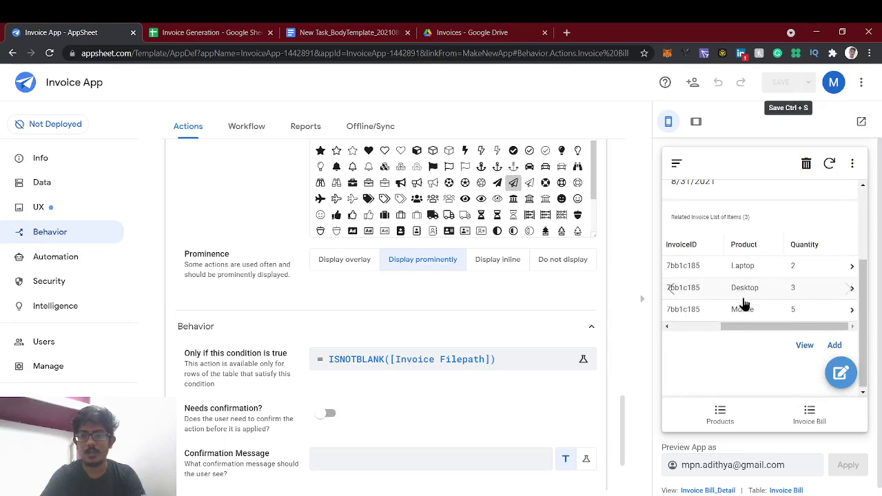
{"action": "scroll", "coordinate": [743, 302], "scroll_direction": "left", "scroll_amount": 2}
{"action": "scroll", "coordinate": [743, 302], "scroll_direction": "up", "scroll_amount": 3}
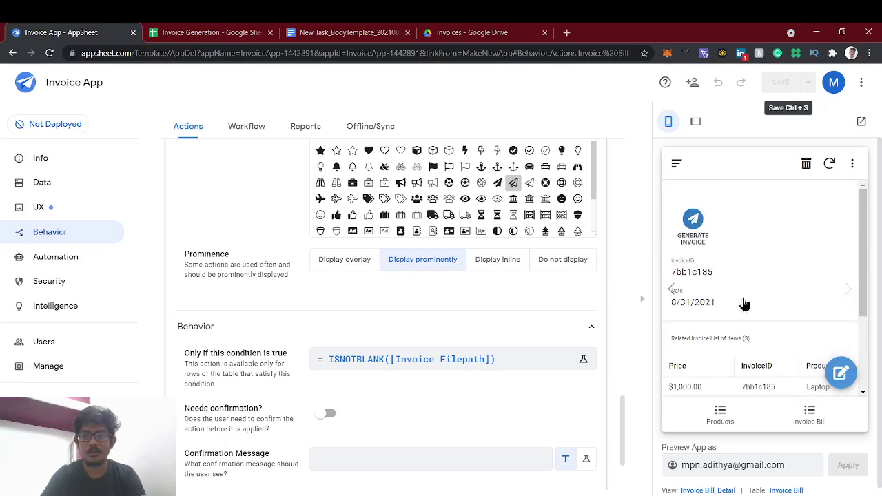
{"action": "left_click", "coordinate": [693, 221]}
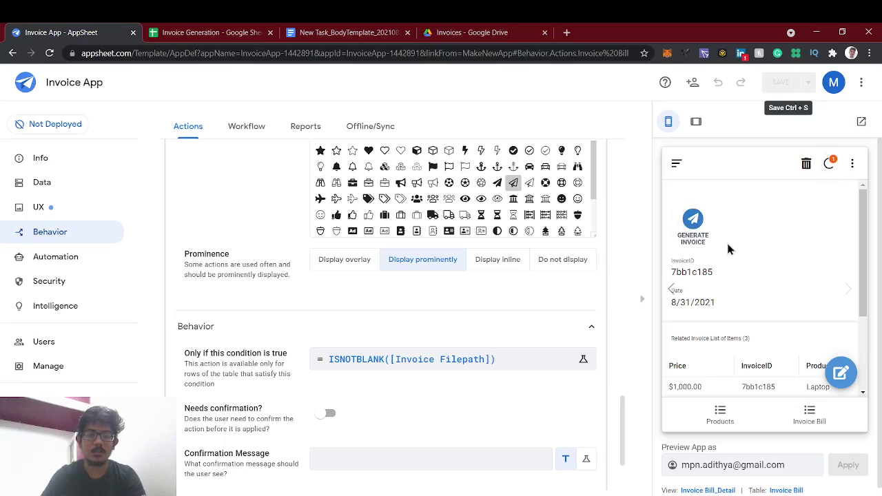
{"action": "left_click", "coordinate": [830, 165]}
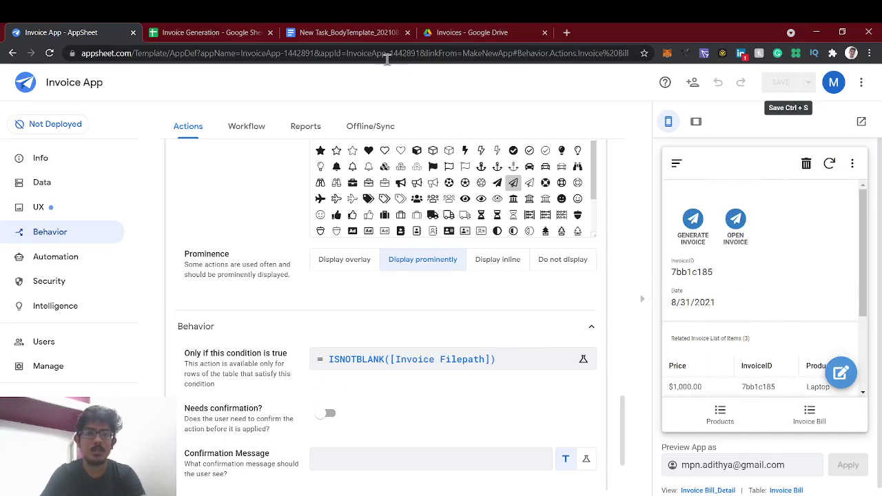
Step: Compare the Invoice Filepath stored in the Invoice Generation sheet with the PDF's file name in the Drive Invoices folder
{"action": "left_click", "coordinate": [217, 30]}
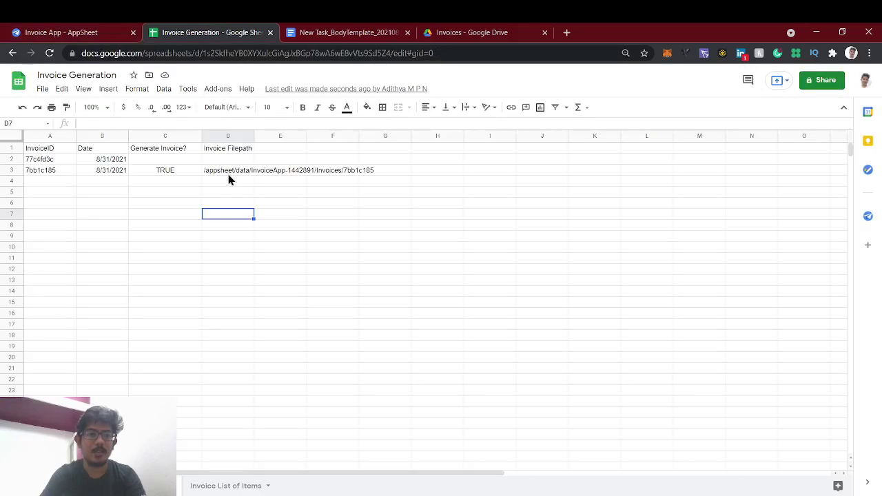
{"action": "left_click", "coordinate": [223, 171]}
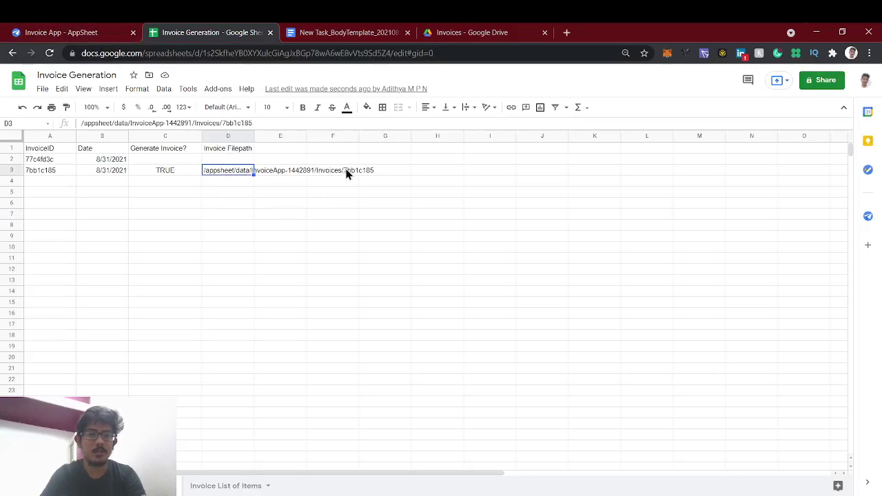
{"action": "double_click", "coordinate": [222, 171]}
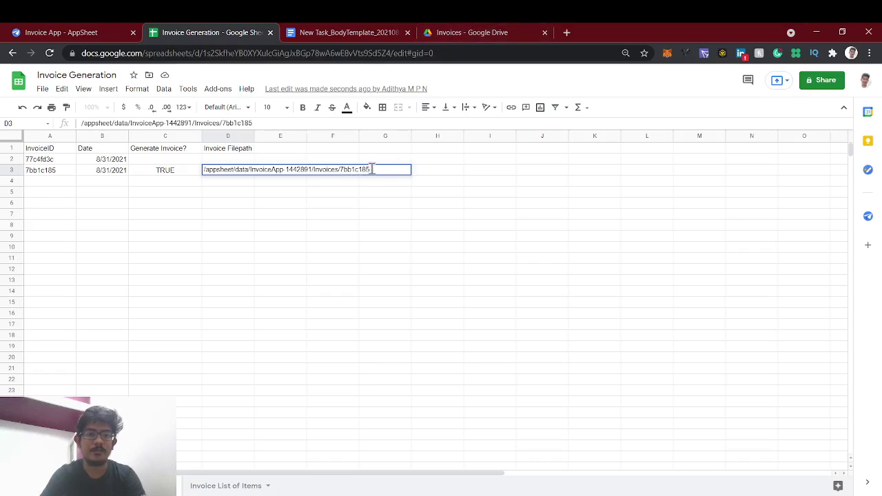
{"action": "left_click_drag", "start_coordinate": [369, 169], "coordinate": [347, 169]}
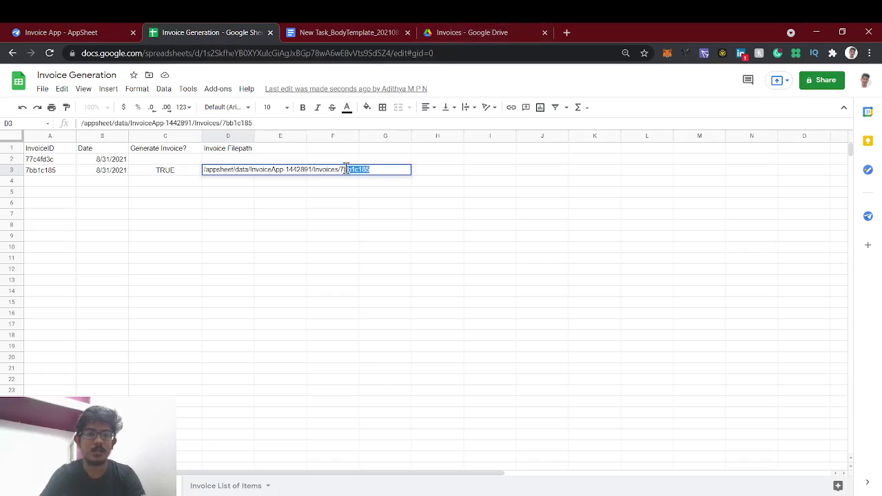
{"action": "left_click", "coordinate": [429, 30]}
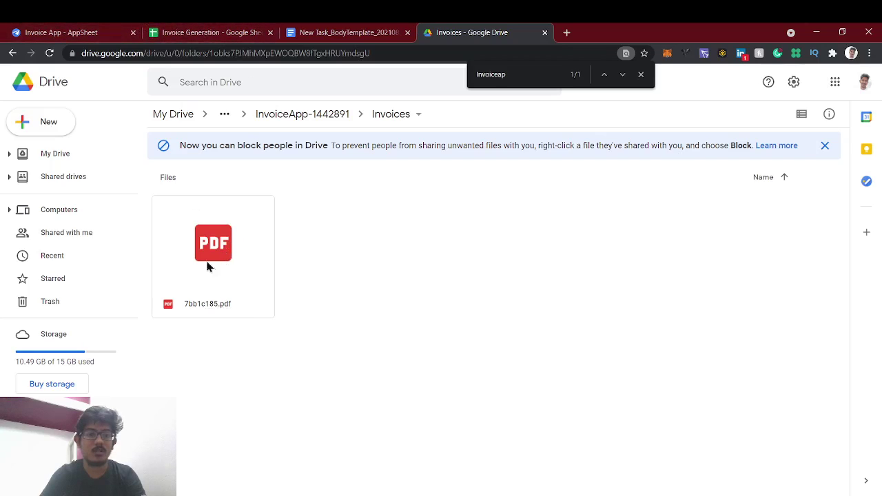
{"action": "left_click", "coordinate": [76, 32]}
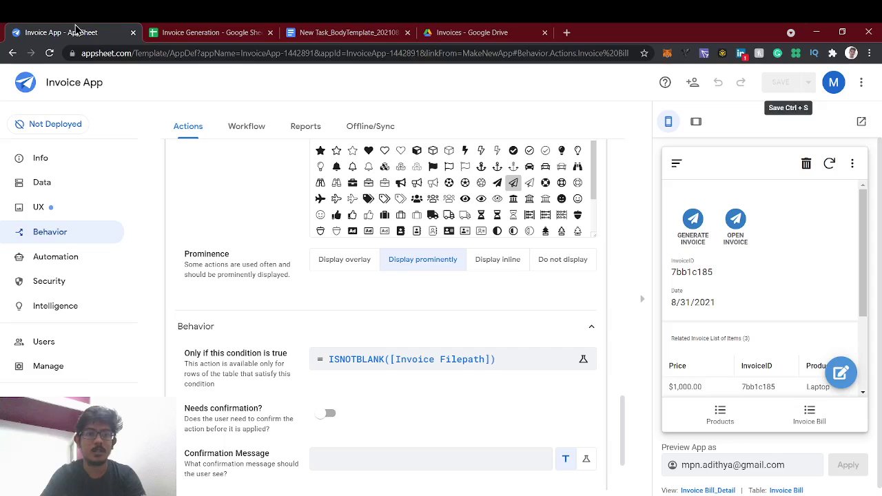
{"action": "left_click", "coordinate": [153, 32]}
{"action": "left_click", "coordinate": [53, 33]}
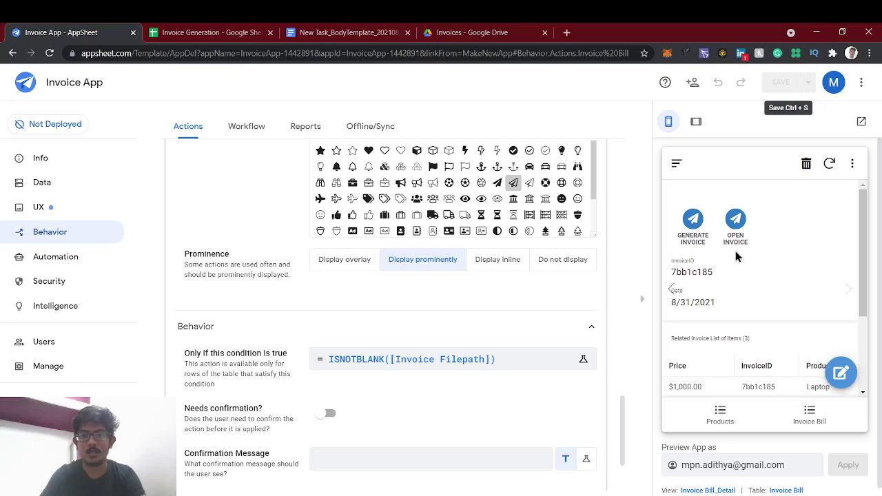
Step: Try to open the generated PDF with the Open Invoice action and check the requested path against the file in Drive
{"action": "left_click", "coordinate": [737, 233]}
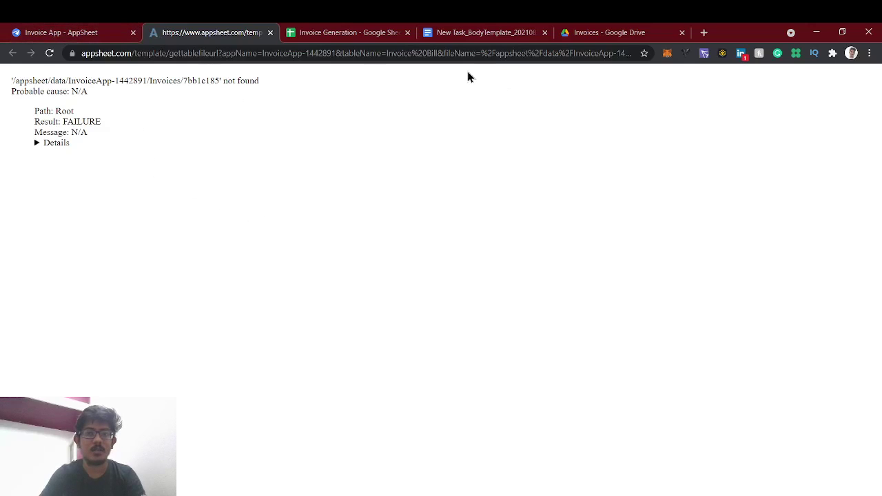
{"action": "left_click", "coordinate": [71, 27]}
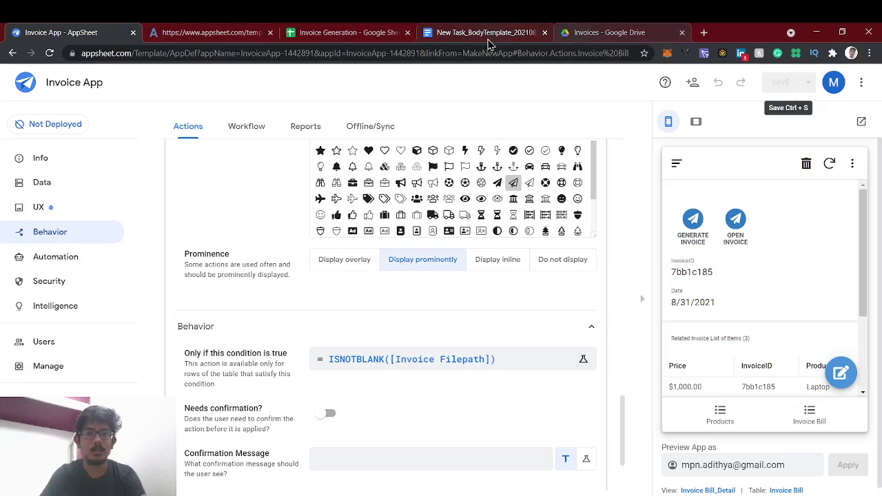
{"action": "left_click", "coordinate": [468, 30]}
{"action": "left_click", "coordinate": [585, 32]}
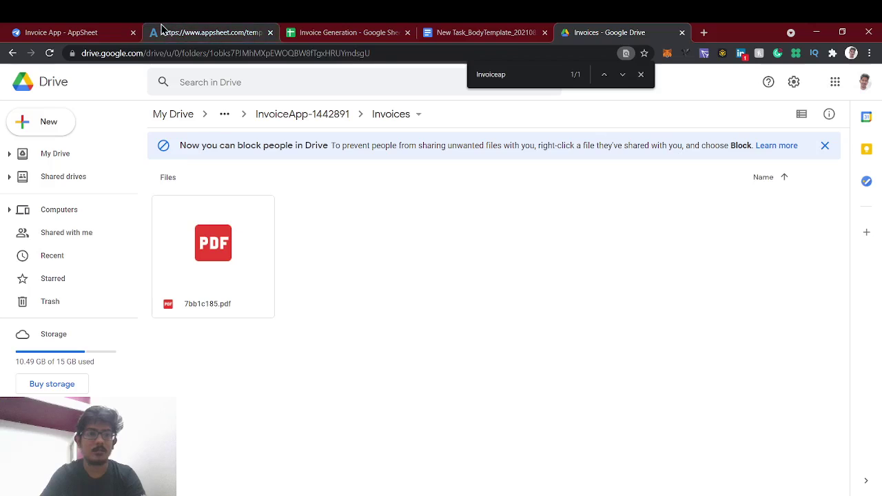
{"action": "left_click", "coordinate": [207, 32]}
{"action": "left_click", "coordinate": [15, 33]}
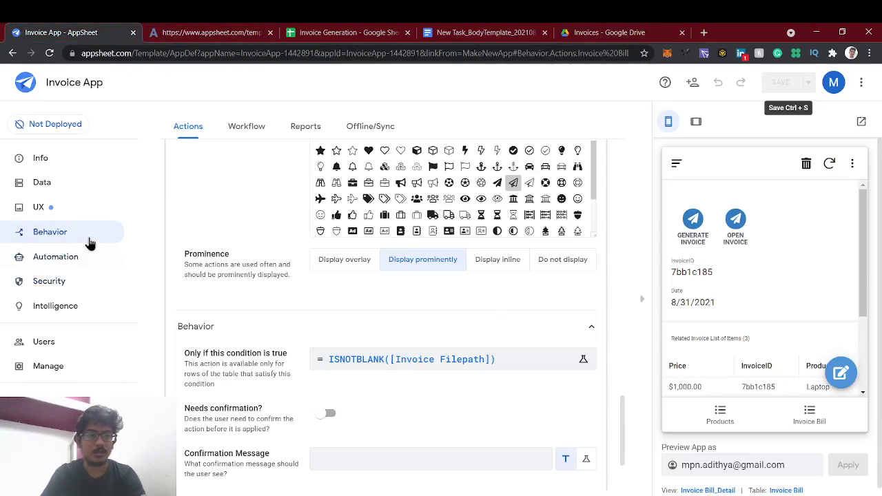
Step: In the bot's Filepath step, append ".pdf" after [InvoiceID] in the CONCATENATE expression for Invoice Filepath and save the expression
{"action": "scroll", "coordinate": [262, 243], "scroll_direction": "up", "scroll_amount": 4}
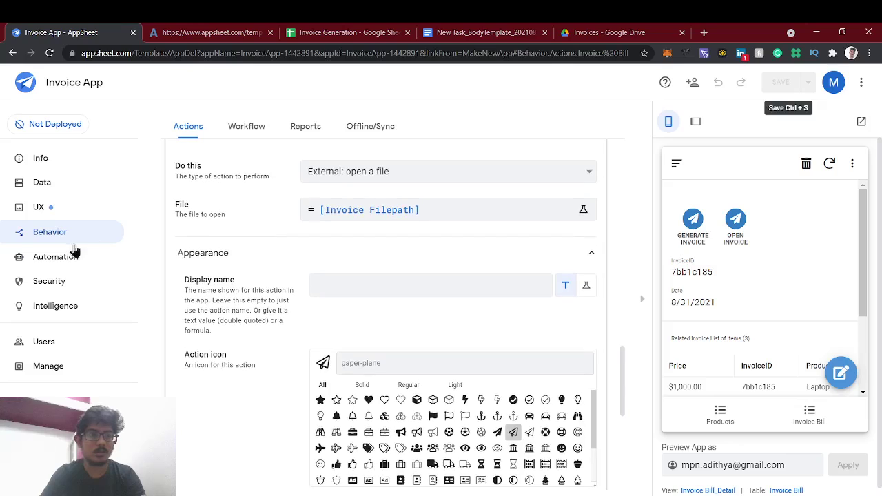
{"action": "left_click", "coordinate": [73, 258]}
{"action": "scroll", "coordinate": [406, 348], "scroll_direction": "down", "scroll_amount": 7}
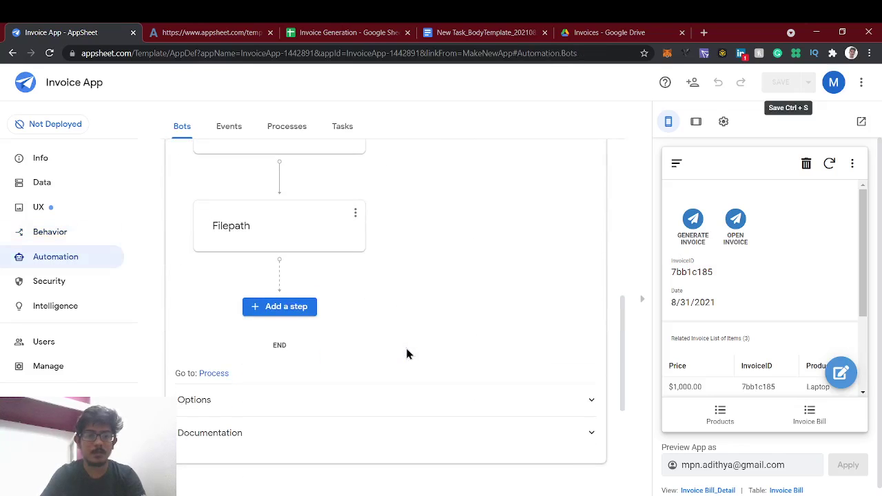
{"action": "left_click", "coordinate": [279, 229]}
{"action": "scroll", "coordinate": [807, 354], "scroll_direction": "down", "scroll_amount": 2}
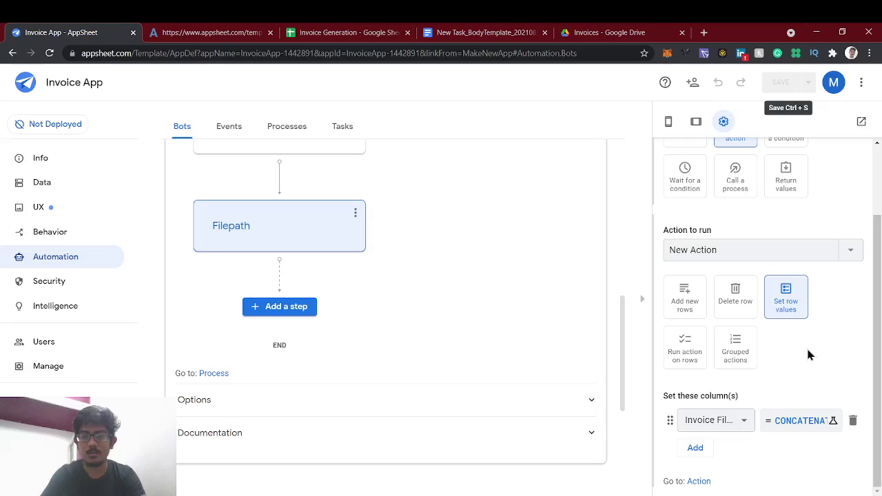
{"action": "left_click", "coordinate": [810, 423]}
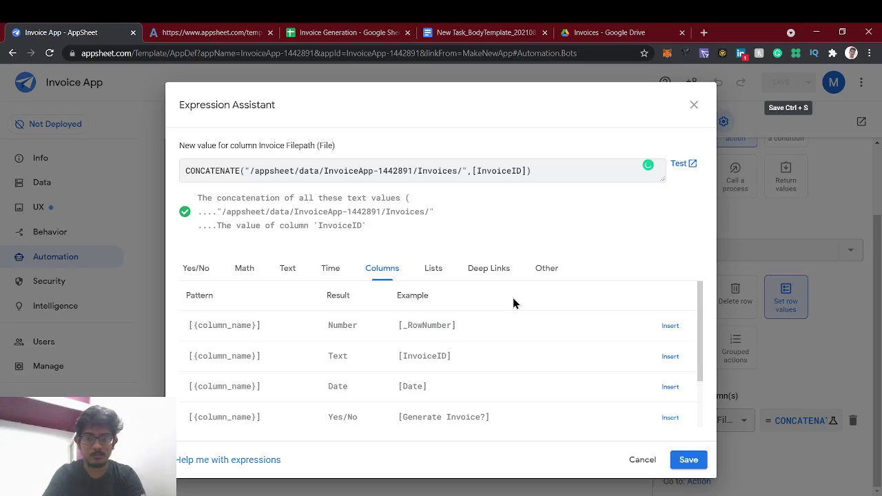
{"action": "type", "text": ", \"\""}
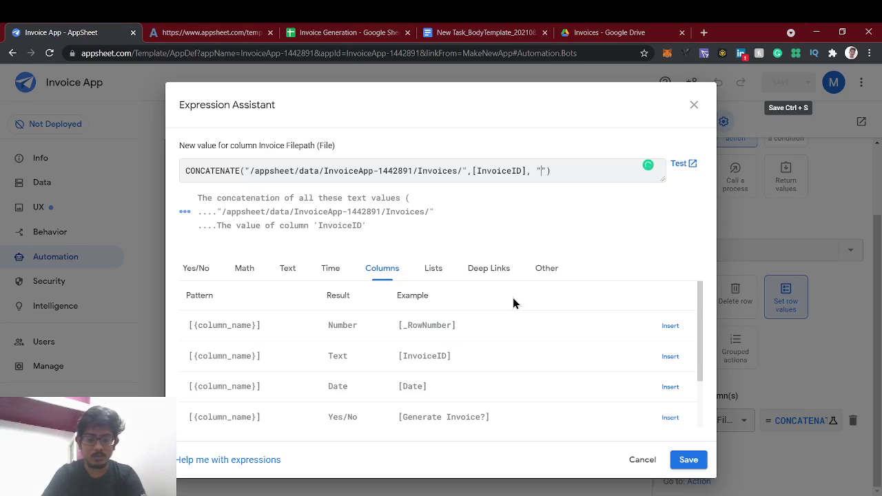
{"action": "type", "text": ".pds"}
{"action": "key", "text": "BackSpace"}
{"action": "type", "text": "f"}
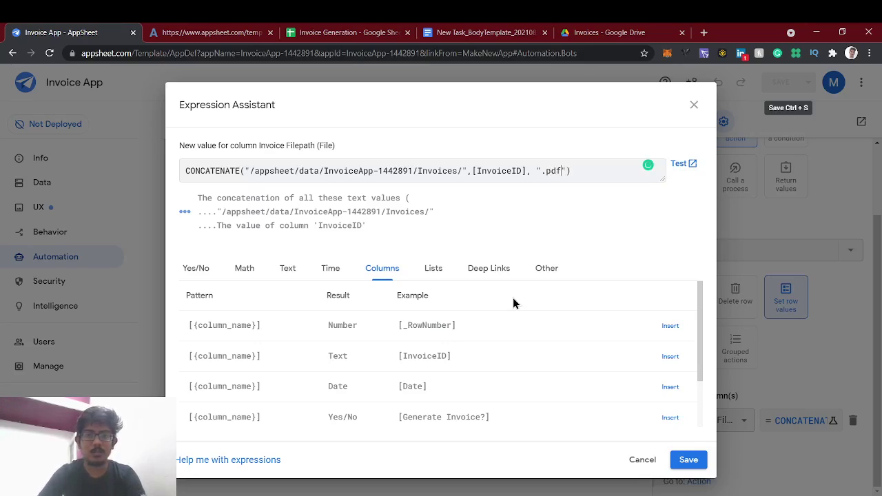
{"action": "left_click", "coordinate": [688, 461]}
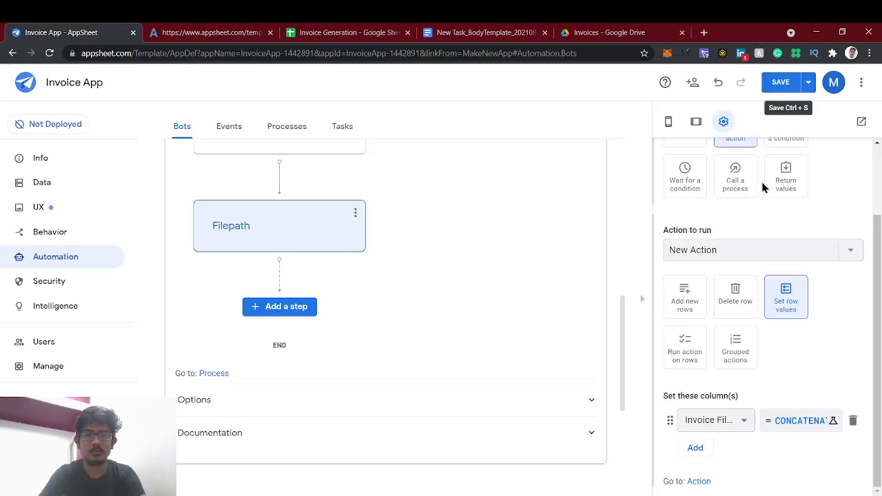
Step: Save the app, and in the Invoice Generation sheet append ".pdf" to the Invoice Filepath value in cell D3
{"action": "left_click", "coordinate": [790, 81]}
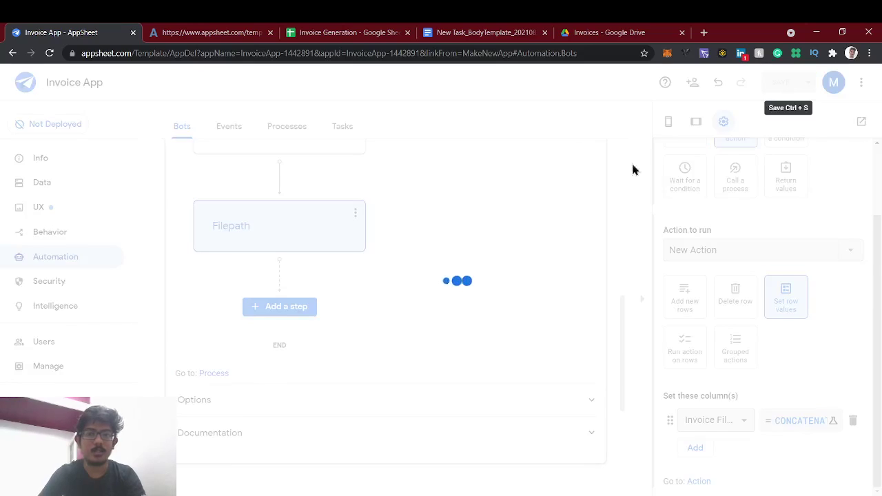
{"action": "left_click", "coordinate": [354, 32]}
{"action": "left_click", "coordinate": [377, 173]}
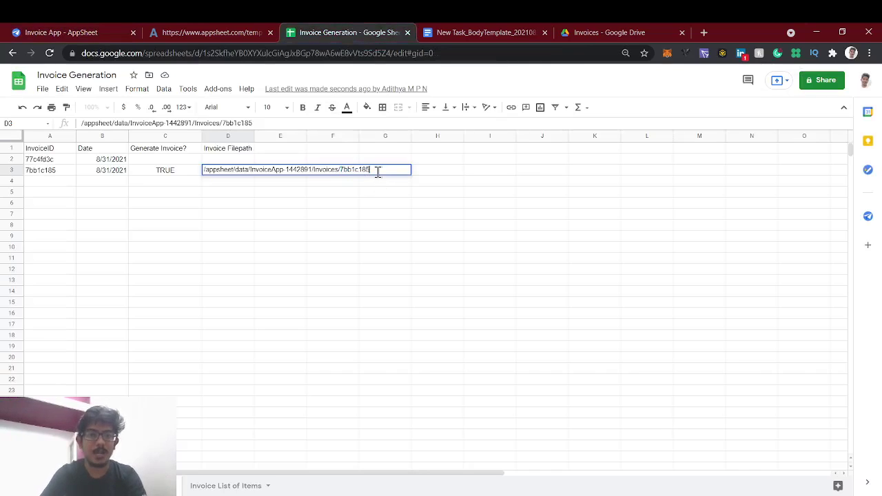
{"action": "key", "text": "Return"}
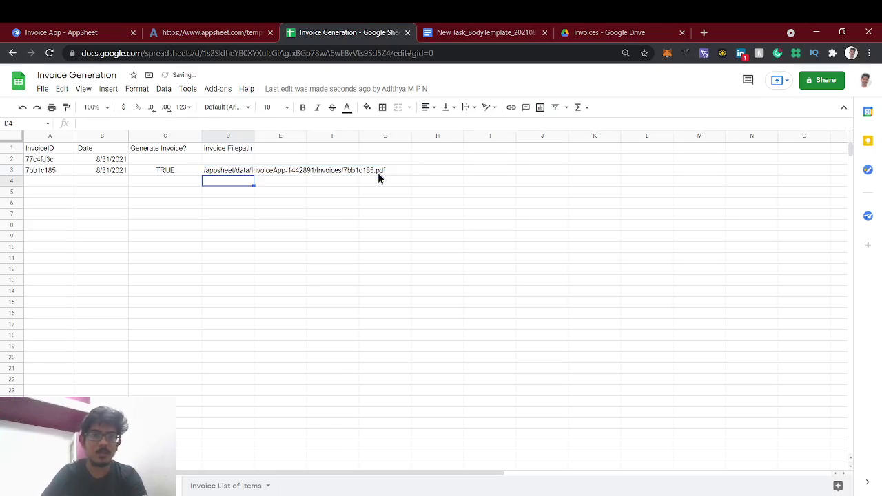
Step: Sync the AppSheet preview, test the Open Invoice action on the invoice, and close the old error page and the opened PDF
{"action": "left_click", "coordinate": [87, 30]}
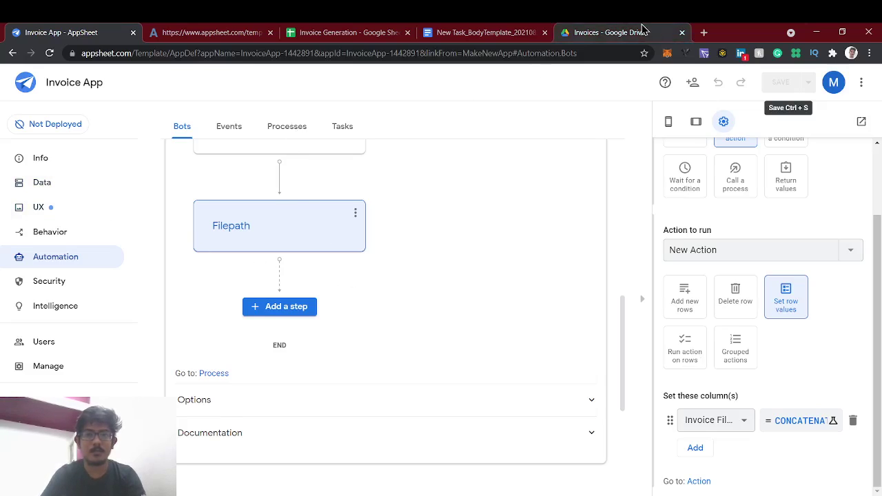
{"action": "left_click", "coordinate": [54, 215]}
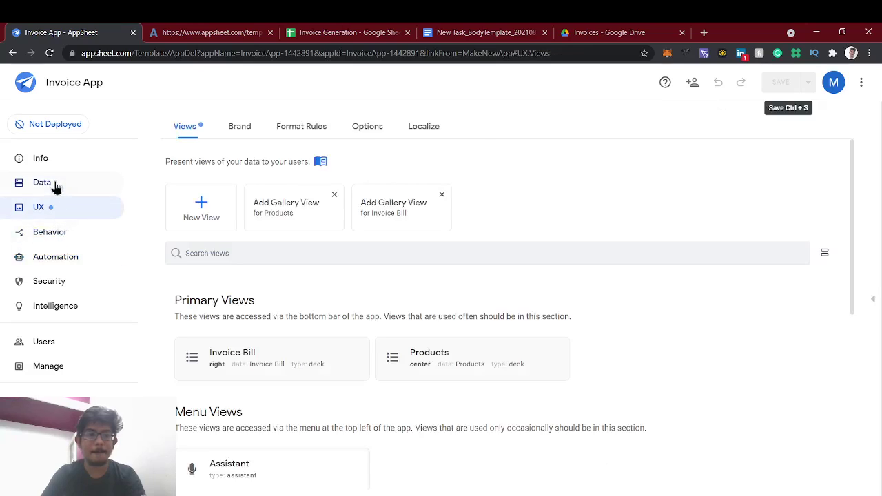
{"action": "left_click", "coordinate": [50, 232]}
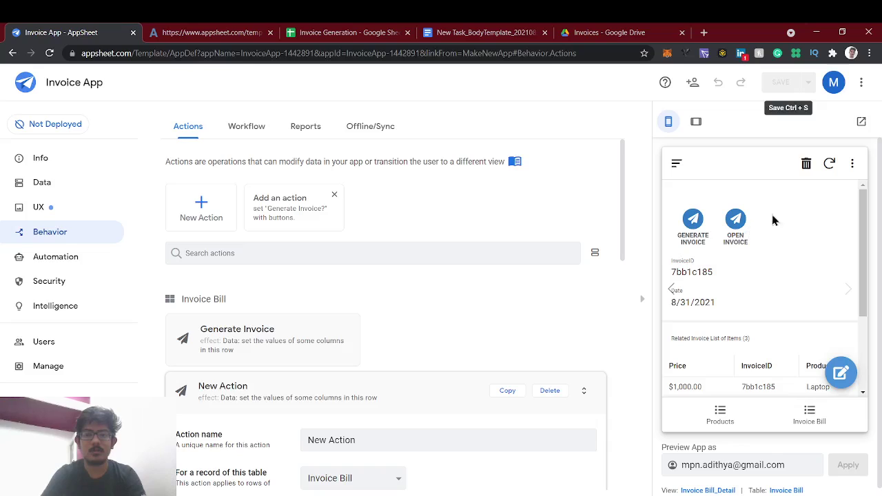
{"action": "left_click", "coordinate": [829, 164]}
{"action": "left_click", "coordinate": [737, 217]}
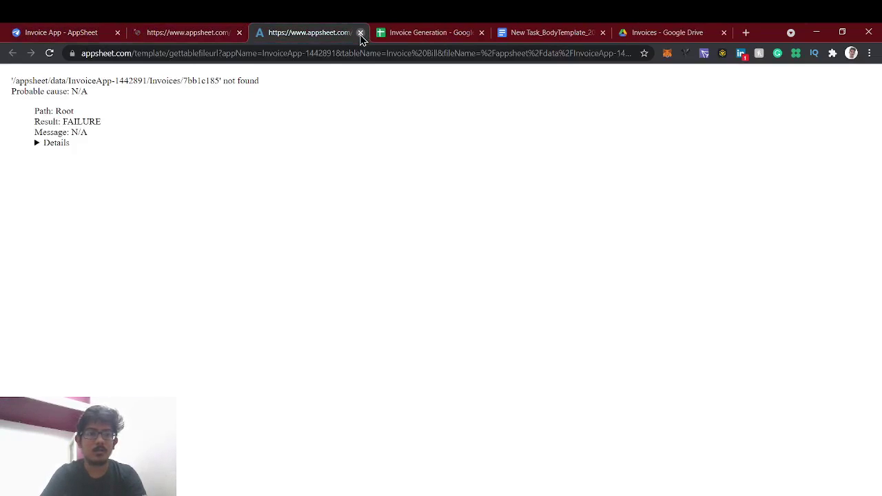
{"action": "left_click", "coordinate": [360, 34]}
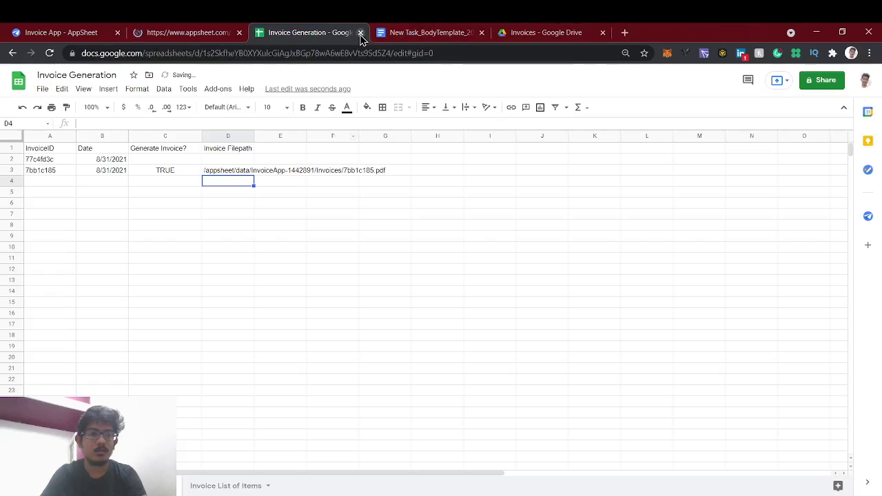
{"action": "left_click", "coordinate": [202, 31]}
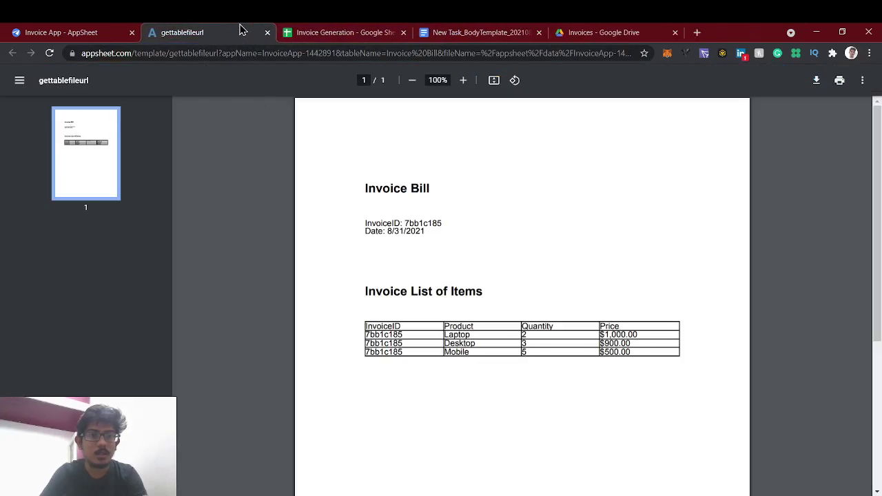
{"action": "left_click", "coordinate": [270, 33]}
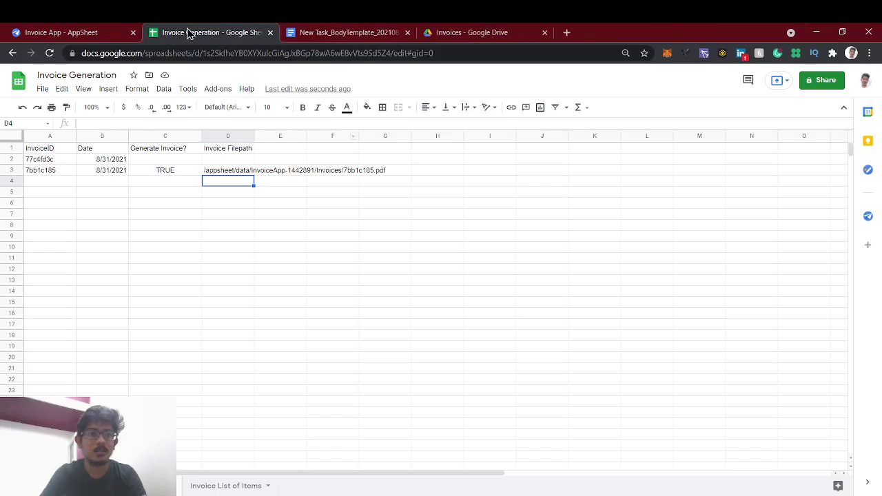
Step: Run Open Invoice again from the app preview and examine the PDF's invoice header and its table of items and prices
{"action": "left_click", "coordinate": [103, 32]}
{"action": "left_click", "coordinate": [738, 227]}
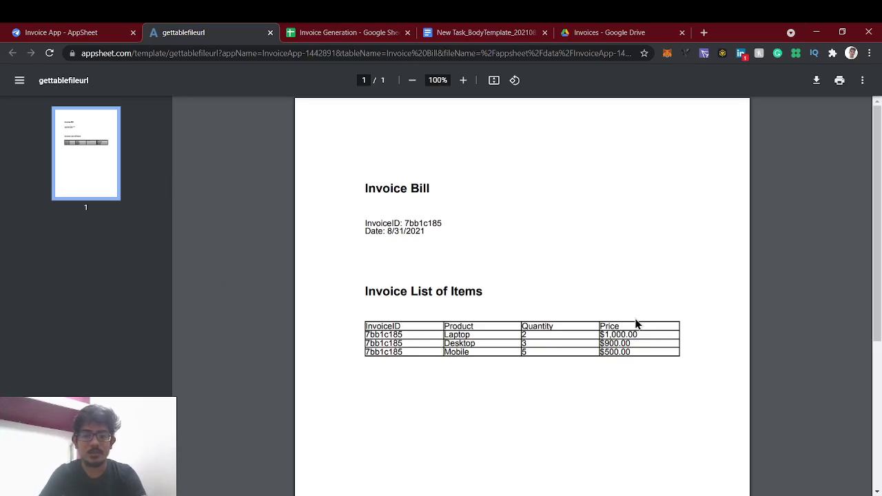
{"action": "scroll", "coordinate": [589, 371], "scroll_direction": "down", "scroll_amount": 1}
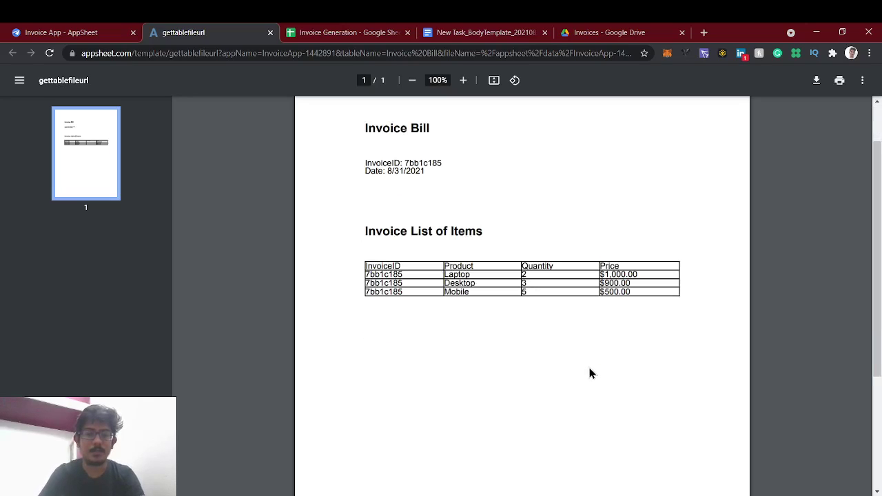
{"action": "scroll", "coordinate": [590, 370], "scroll_direction": "up", "scroll_amount": 1}
{"action": "scroll", "coordinate": [590, 371], "scroll_direction": "down", "scroll_amount": 3}
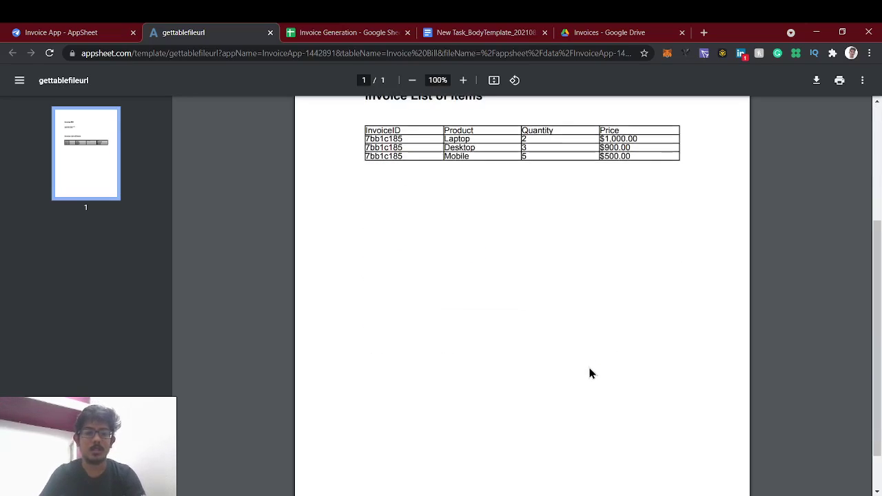
{"action": "scroll", "coordinate": [589, 370], "scroll_direction": "up", "scroll_amount": 3}
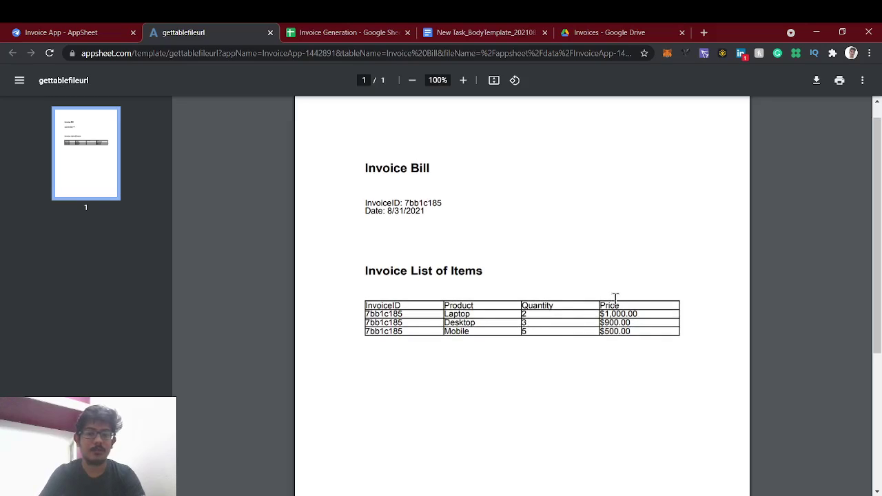
{"action": "mouse_move", "coordinate": [601, 313]}
{"action": "left_mouse_down"}
{"action": "mouse_move", "coordinate": [629, 342]}
{"action": "mouse_move", "coordinate": [603, 312]}
{"action": "left_mouse_up"}
{"action": "left_click", "coordinate": [631, 337]}
{"action": "left_click", "coordinate": [541, 358]}
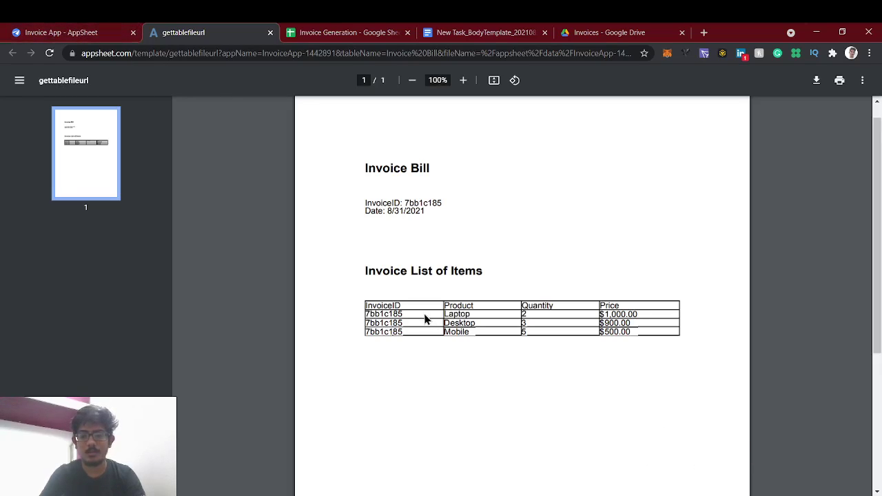
Step: Return to the app editor and review the Invoice Bill actions, including New Action's Invoice Filepath setting and Open Invoice's file setting
{"action": "left_click", "coordinate": [37, 32]}
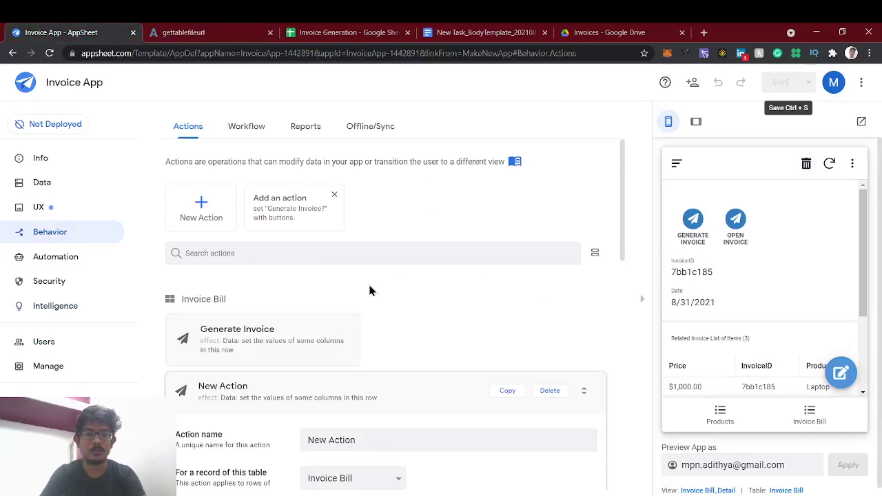
{"action": "scroll", "coordinate": [378, 322], "scroll_direction": "down", "scroll_amount": 2}
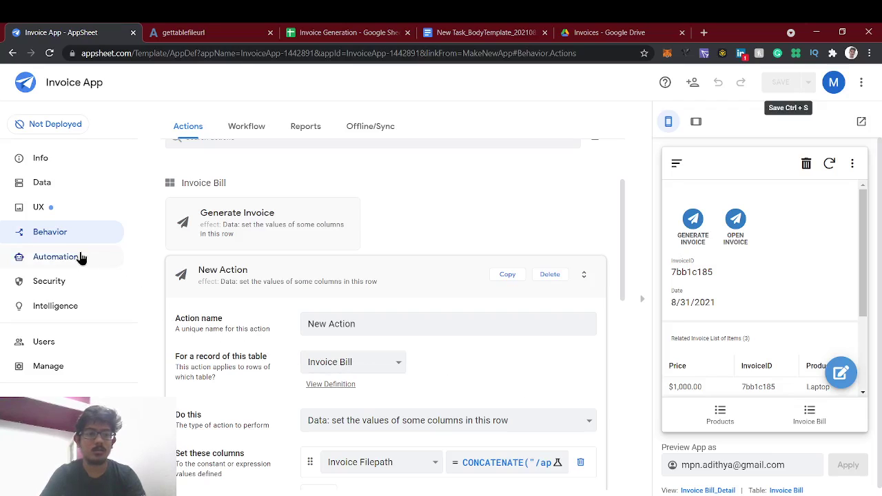
{"action": "scroll", "coordinate": [230, 245], "scroll_direction": "up", "scroll_amount": 2}
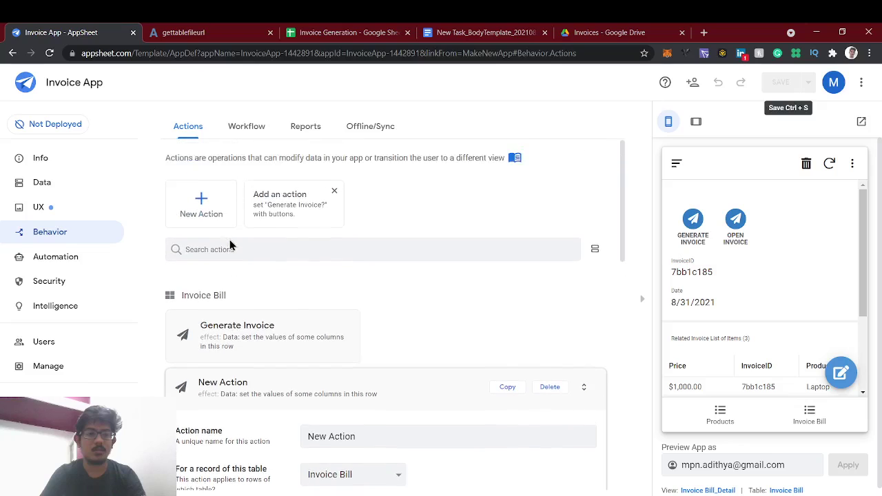
{"action": "scroll", "coordinate": [249, 341], "scroll_direction": "down", "scroll_amount": 5}
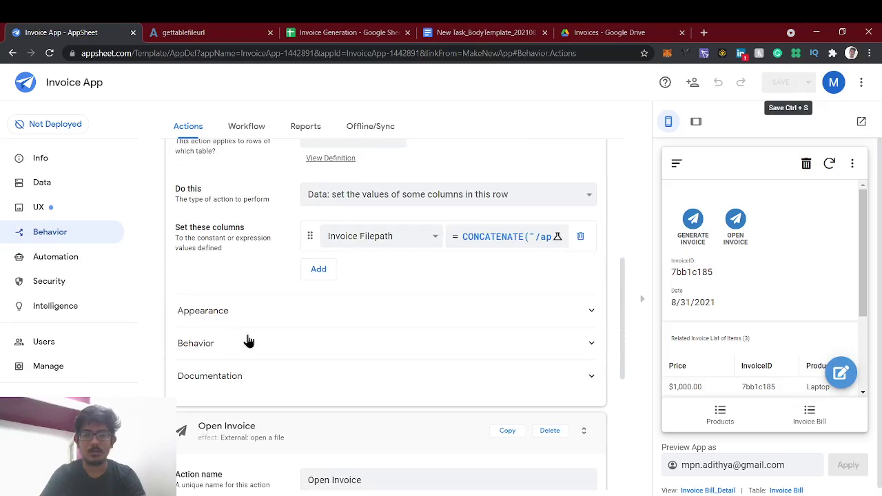
{"action": "scroll", "coordinate": [704, 301], "scroll_direction": "down", "scroll_amount": 2}
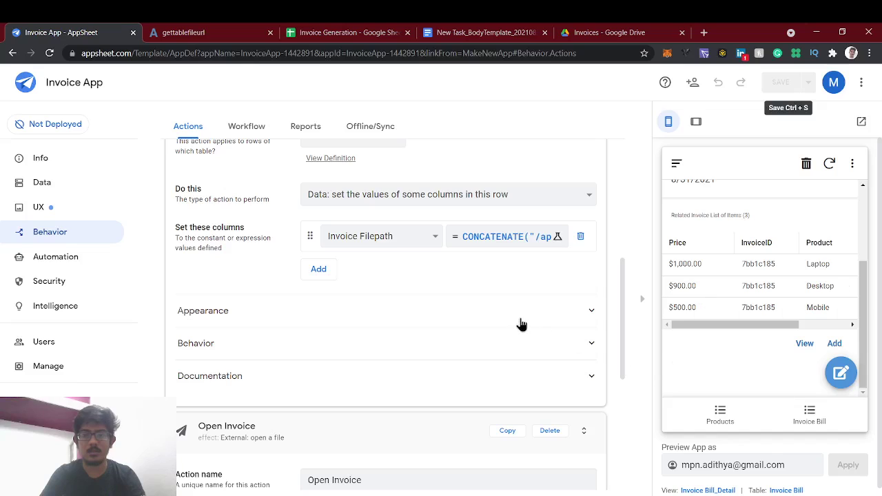
{"action": "scroll", "coordinate": [522, 324], "scroll_direction": "up", "scroll_amount": 3}
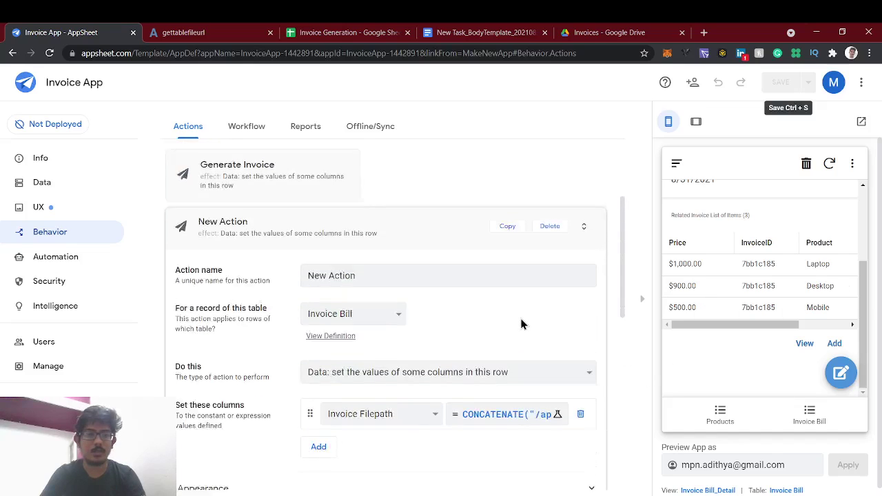
{"action": "scroll", "coordinate": [518, 325], "scroll_direction": "down", "scroll_amount": 7}
{"action": "scroll", "coordinate": [497, 366], "scroll_direction": "up", "scroll_amount": 1}
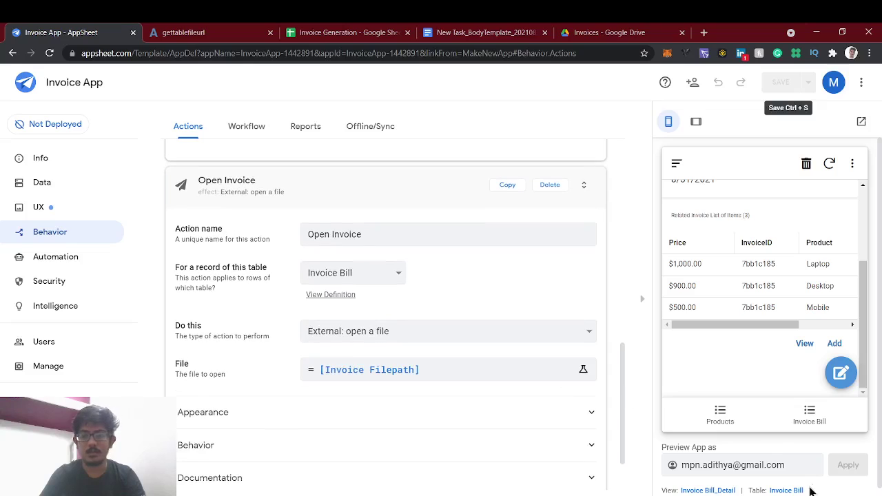
{"action": "scroll", "coordinate": [492, 380], "scroll_direction": "up", "scroll_amount": 5}
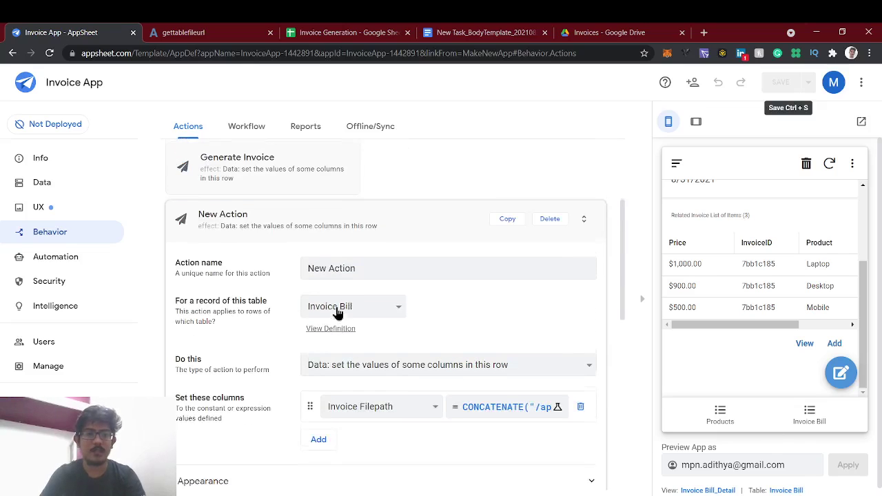
{"action": "scroll", "coordinate": [337, 310], "scroll_direction": "up", "scroll_amount": 3}
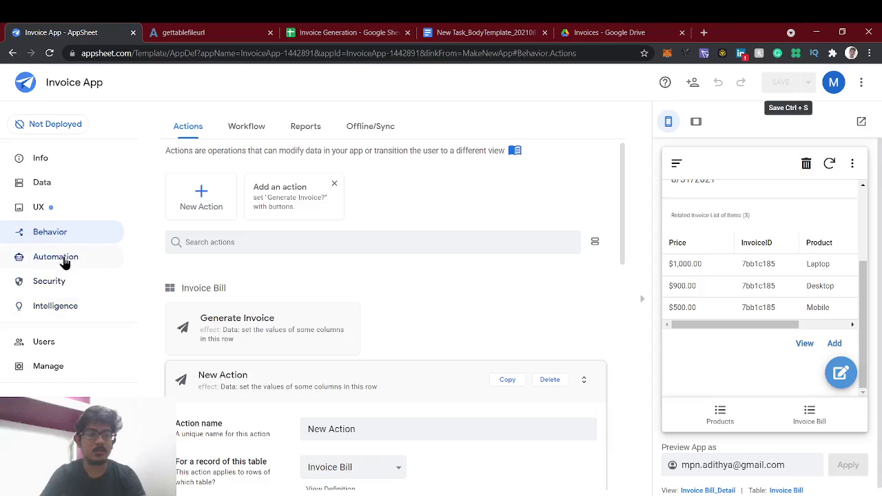
{"action": "scroll", "coordinate": [299, 355], "scroll_direction": "down", "scroll_amount": 2}
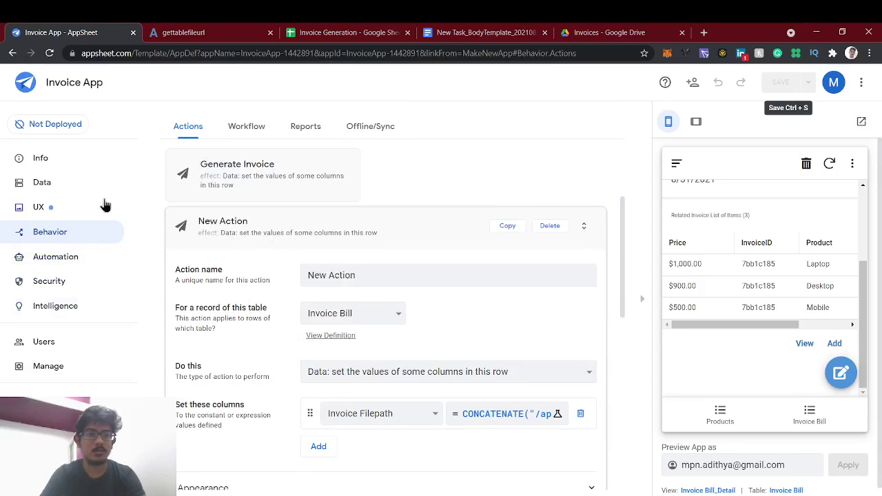
Step: Review the Invoice Bill table's column types, keys, formulas and visibility settings, including the Invoice Filepath and related items columns
{"action": "left_click", "coordinate": [68, 186]}
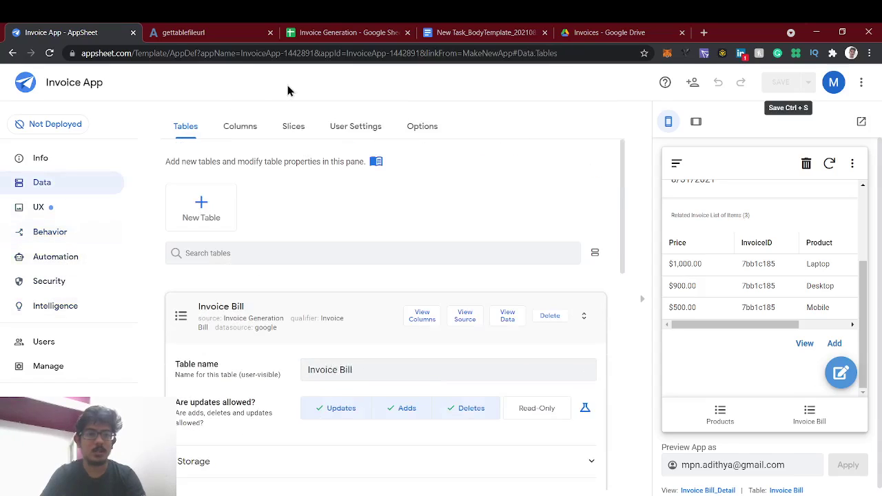
{"action": "left_click", "coordinate": [242, 126]}
{"action": "scroll", "coordinate": [281, 300], "scroll_direction": "down", "scroll_amount": 4}
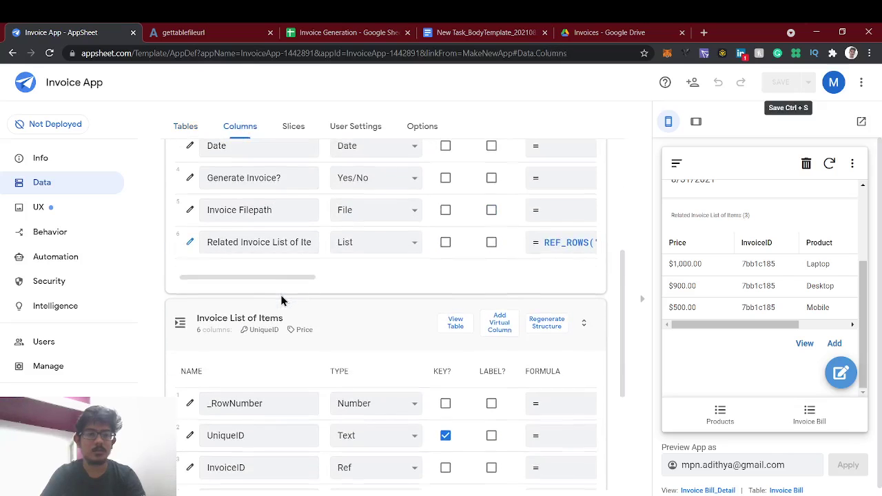
{"action": "scroll", "coordinate": [281, 300], "scroll_direction": "up", "scroll_amount": 2}
{"action": "scroll", "coordinate": [281, 300], "scroll_direction": "down", "scroll_amount": 3}
{"action": "scroll", "coordinate": [282, 300], "scroll_direction": "up", "scroll_amount": 3}
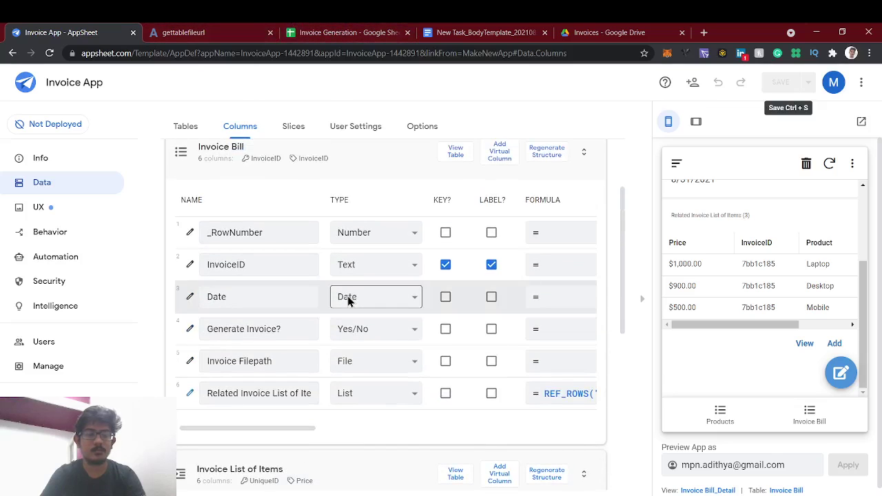
{"action": "scroll", "coordinate": [396, 368], "scroll_direction": "right", "scroll_amount": 6}
{"action": "scroll", "coordinate": [394, 370], "scroll_direction": "left", "scroll_amount": 6}
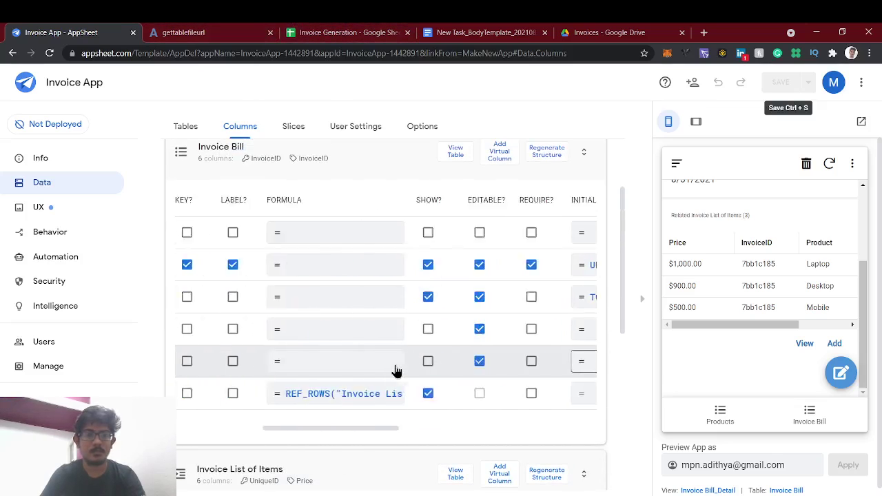
{"action": "scroll", "coordinate": [317, 413], "scroll_direction": "down", "scroll_amount": 1}
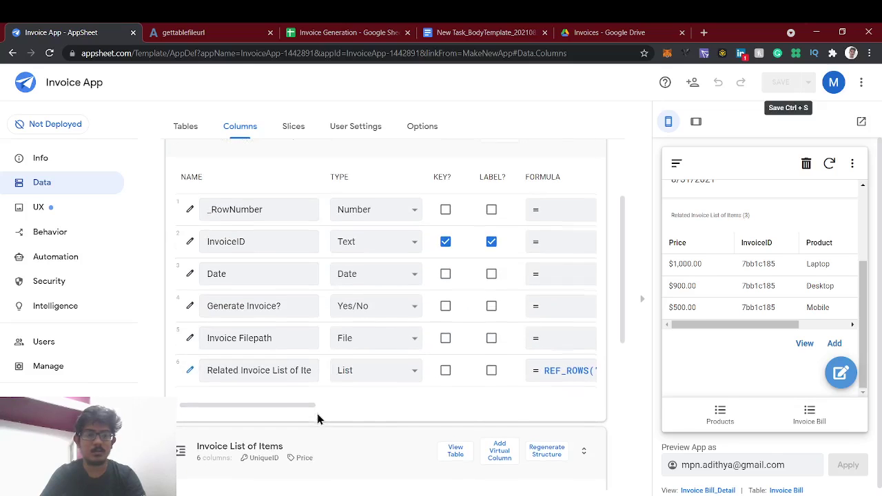
{"action": "scroll", "coordinate": [317, 415], "scroll_direction": "up", "scroll_amount": 1}
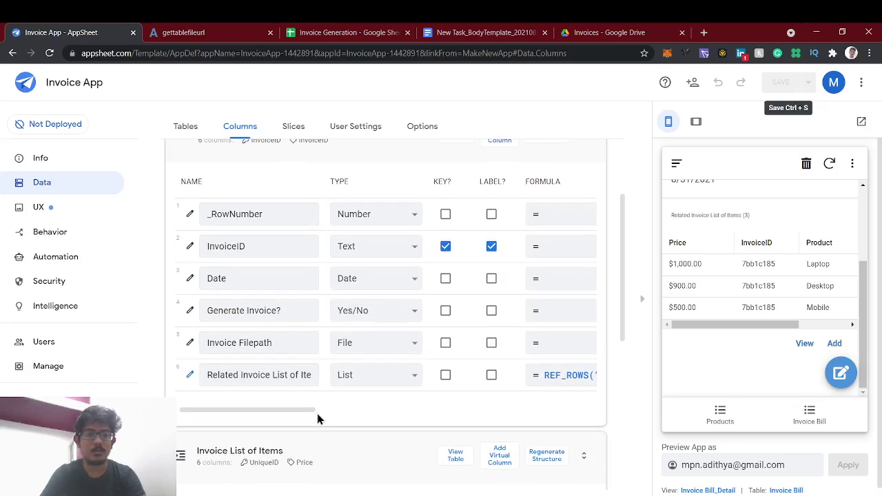
Step: Examine the Start expression and the [InvoiceID] placeholder in the invoice body template's item table, and return to the Invoice Generation sheet
{"action": "left_click", "coordinate": [334, 31]}
{"action": "left_click", "coordinate": [498, 29]}
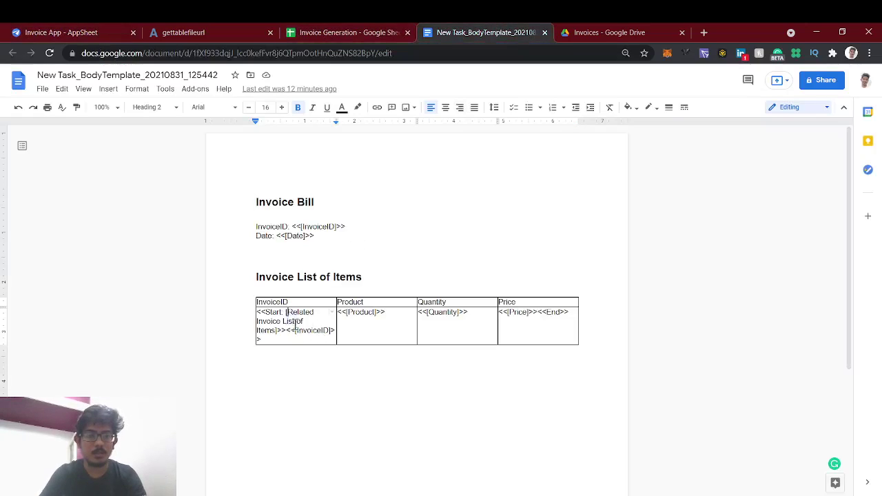
{"action": "left_click_drag", "start_coordinate": [287, 315], "coordinate": [329, 332]}
{"action": "left_click", "coordinate": [305, 334]}
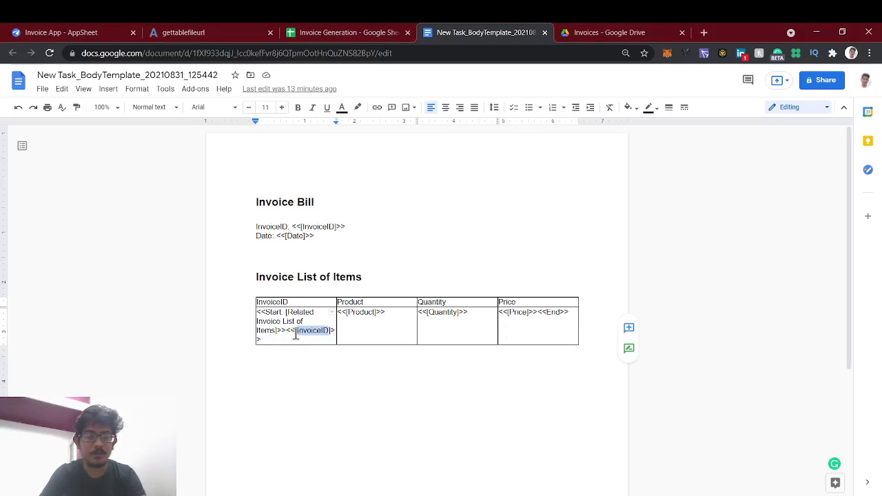
{"action": "left_click_drag", "start_coordinate": [295, 334], "coordinate": [328, 332]}
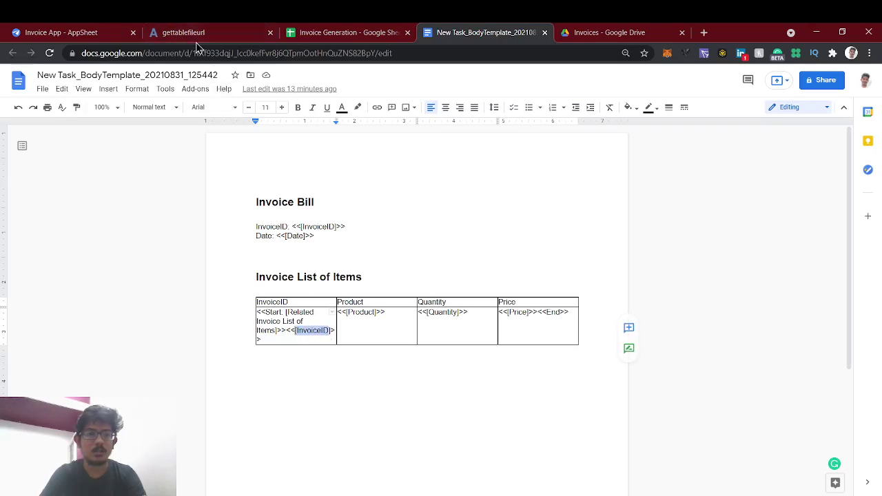
{"action": "left_click", "coordinate": [350, 32]}
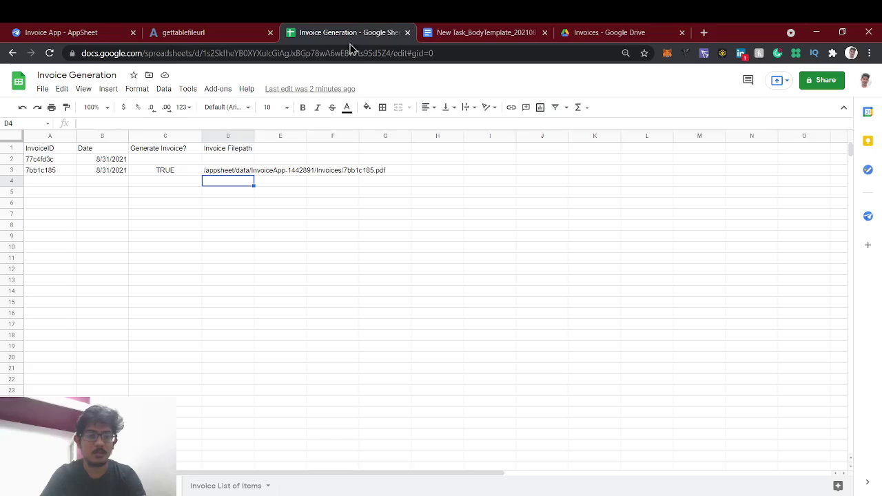
Step: Compare the Invoice List of Items sheet's item rows with the generated PDF invoice and the placeholders in the invoice body template
{"action": "double_click", "coordinate": [213, 486]}
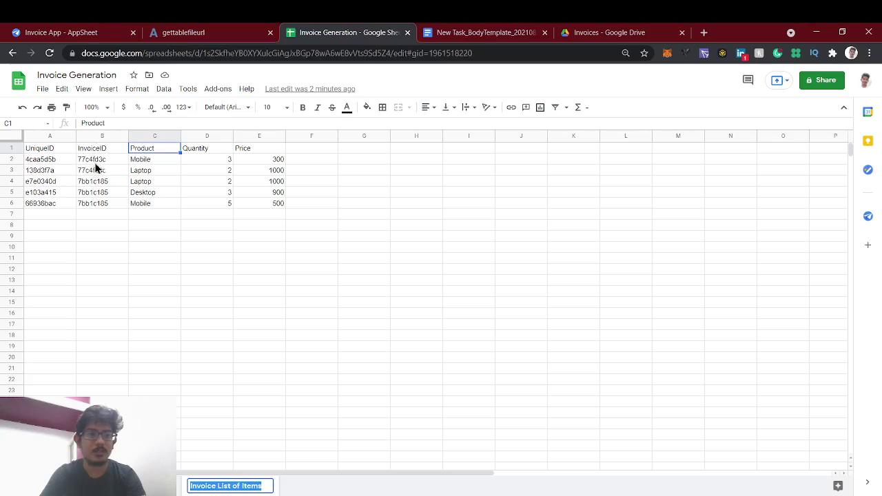
{"action": "left_click", "coordinate": [209, 30]}
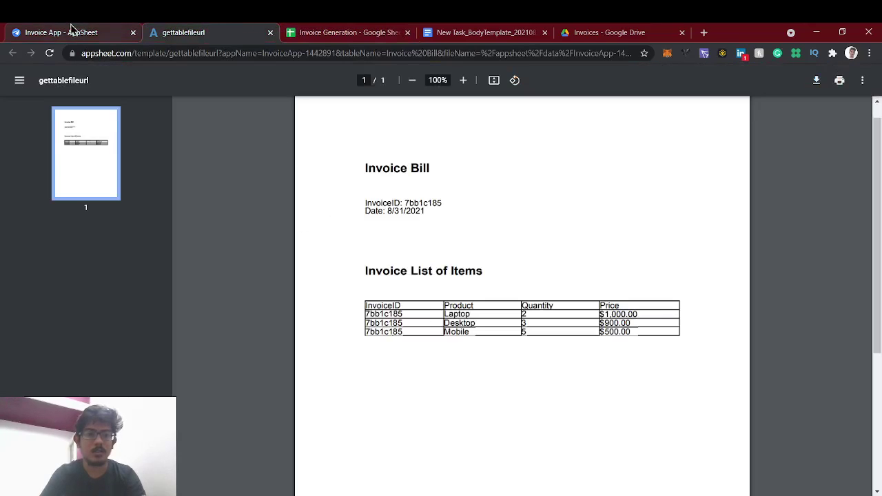
{"action": "left_click", "coordinate": [69, 32]}
{"action": "left_click", "coordinate": [348, 31]}
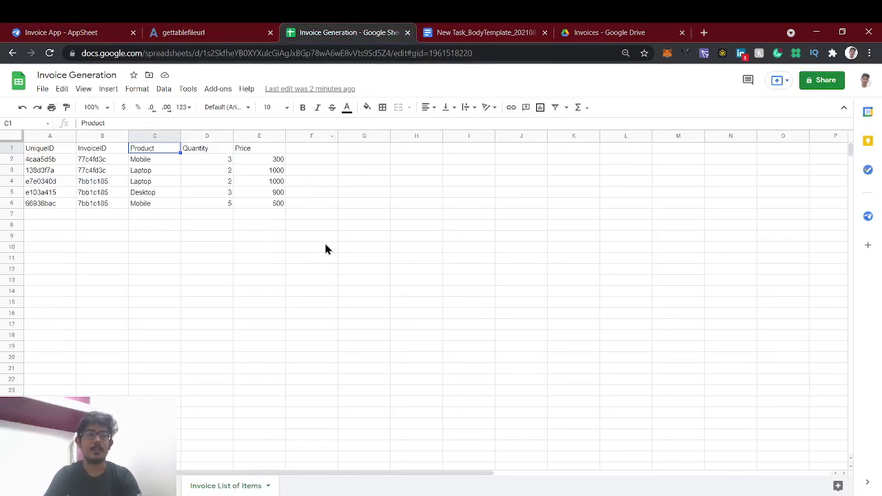
{"action": "left_click", "coordinate": [230, 31]}
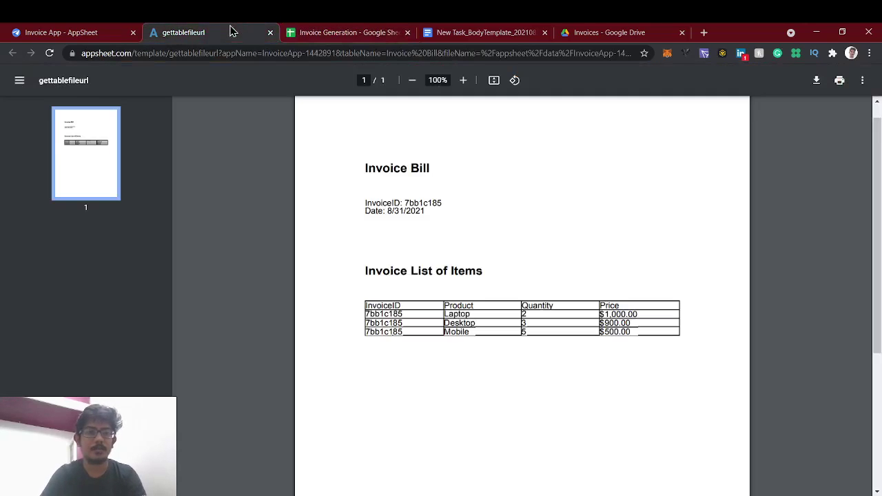
{"action": "left_click", "coordinate": [431, 31]}
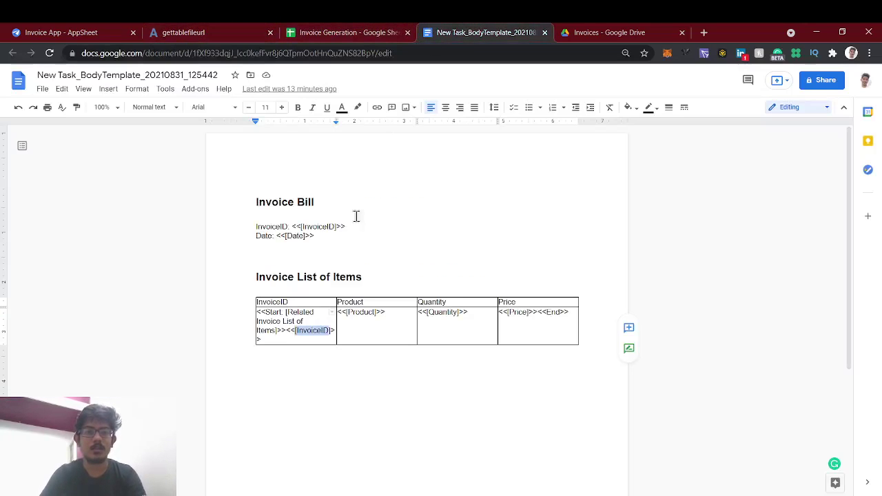
{"action": "left_click", "coordinate": [334, 254]}
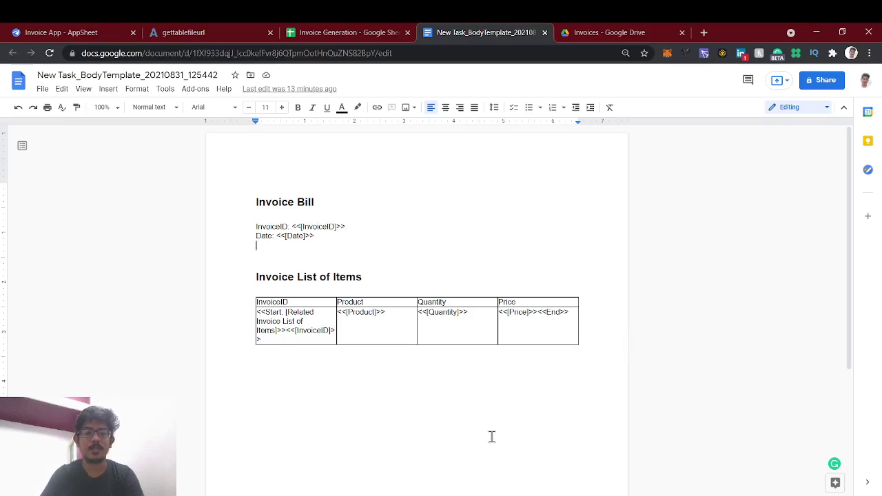